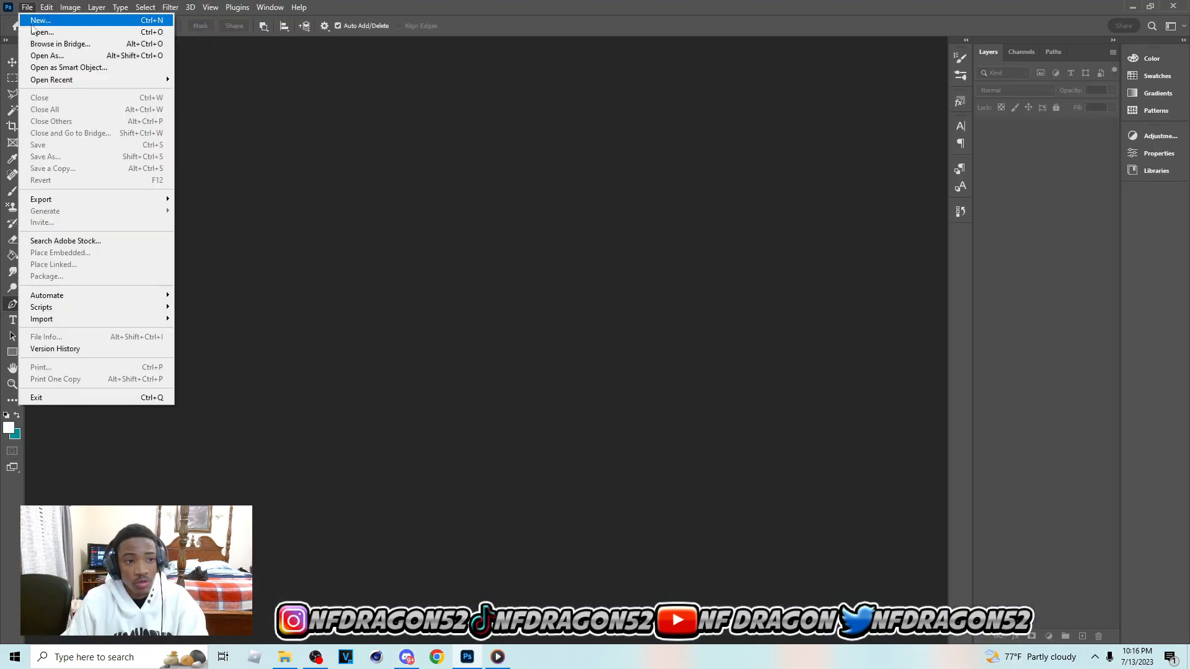
Create a new 1280 x 720 px document at 72 ppi with a transparent background.
{"action": "left_click", "coordinate": [29, 7]}
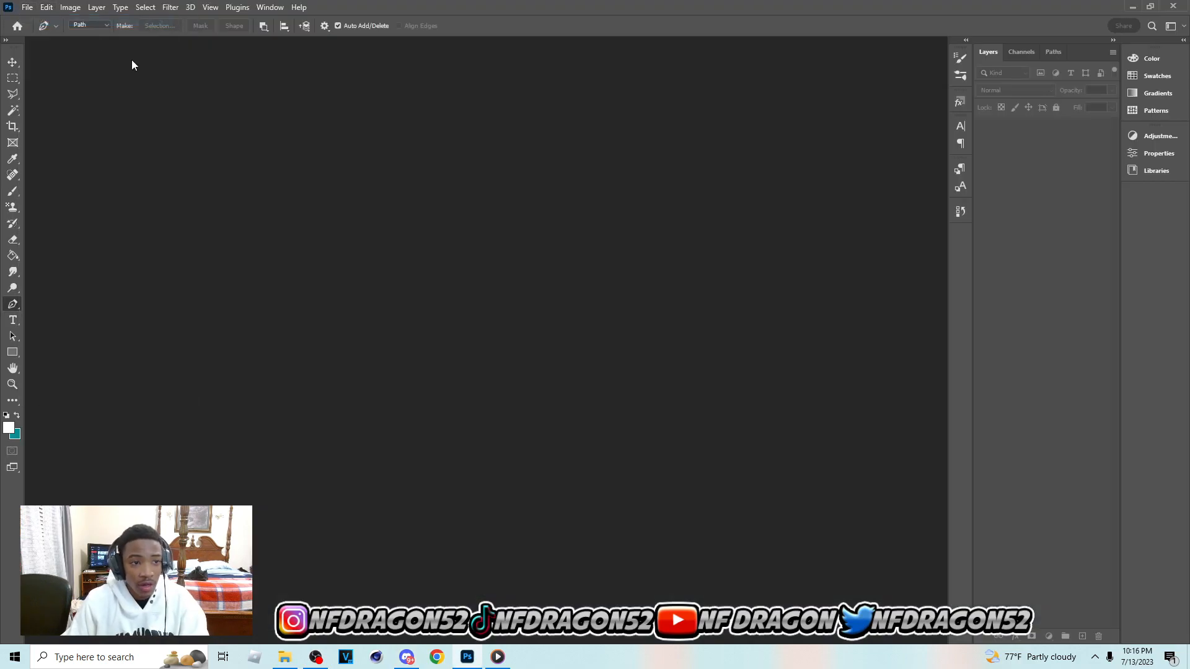
{"action": "key", "text": "ctrl+n"}
{"action": "left_click", "coordinate": [310, 202]}
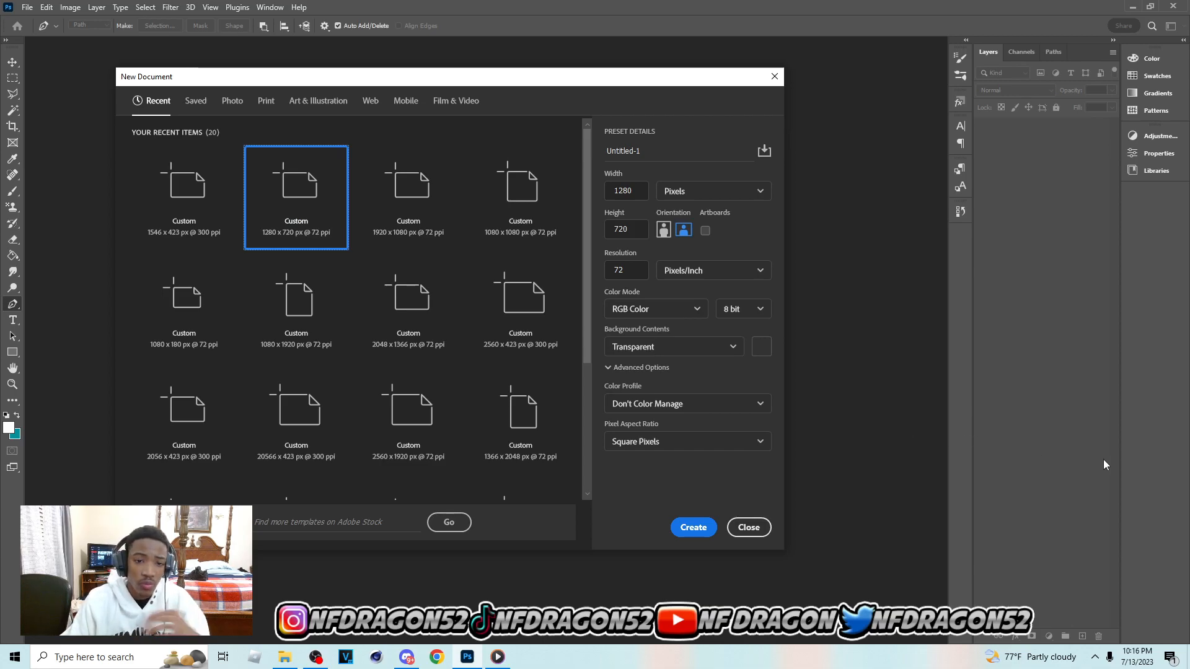
{"action": "left_click", "coordinate": [693, 527]}
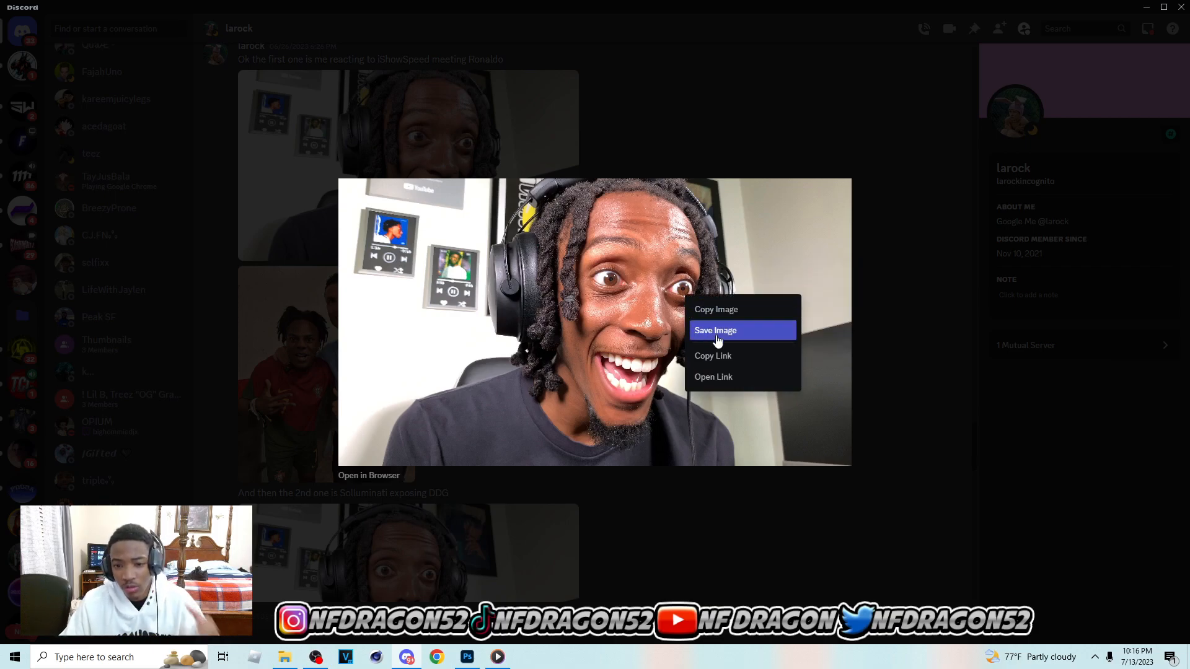
In the Discord chat, open the photo of the two men posing together and save the image.
{"action": "left_click", "coordinate": [786, 296]}
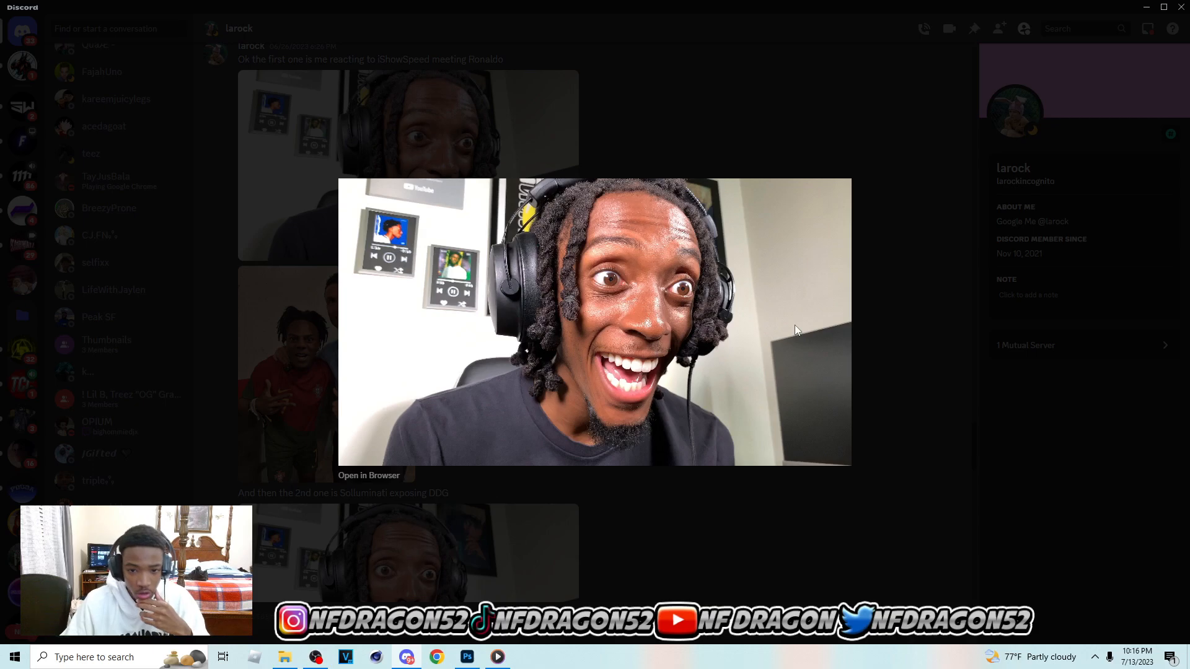
{"action": "left_click", "coordinate": [334, 433]}
{"action": "left_click", "coordinate": [333, 433]}
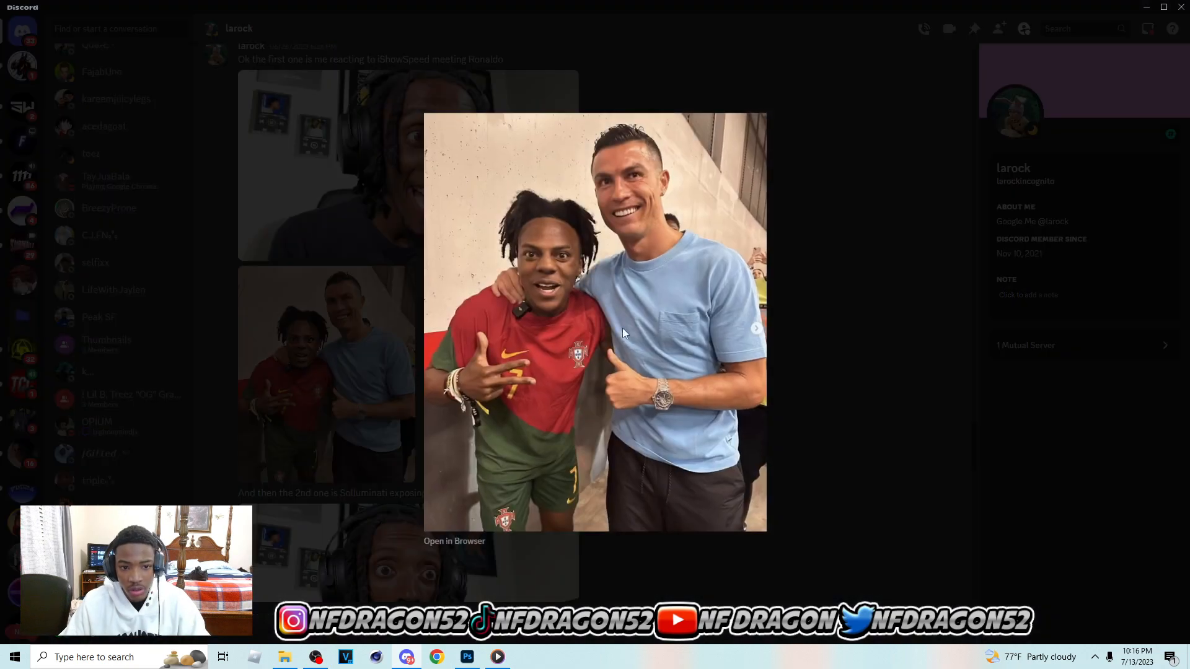
{"action": "right_click", "coordinate": [623, 332]}
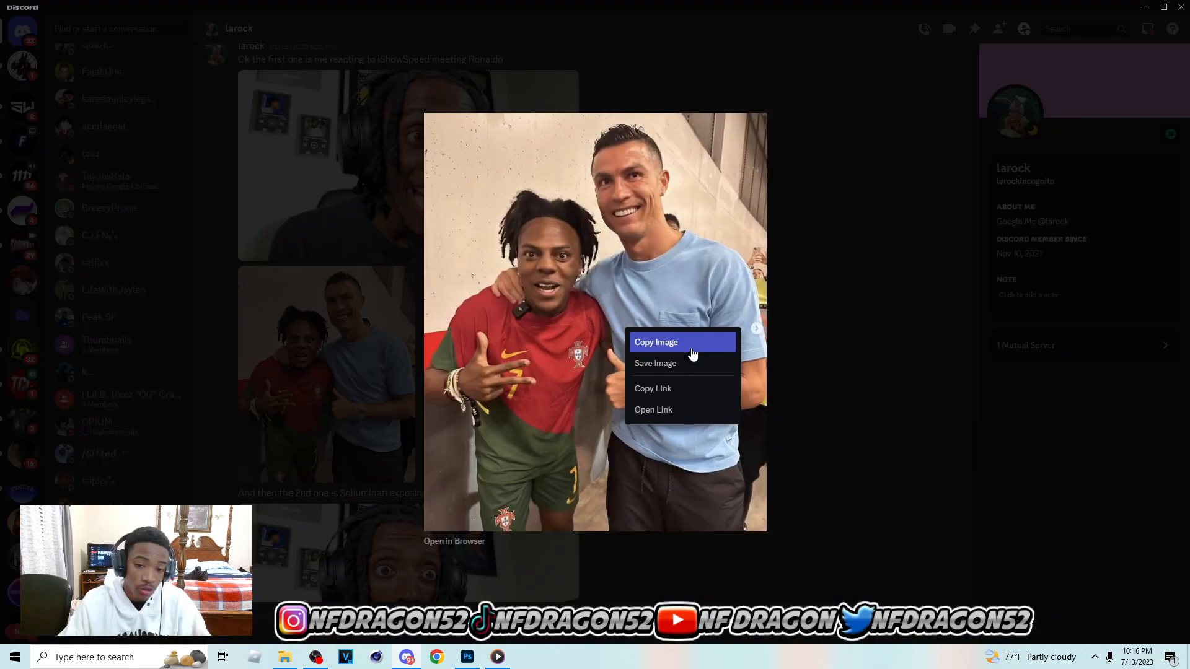
{"action": "left_click", "coordinate": [689, 362]}
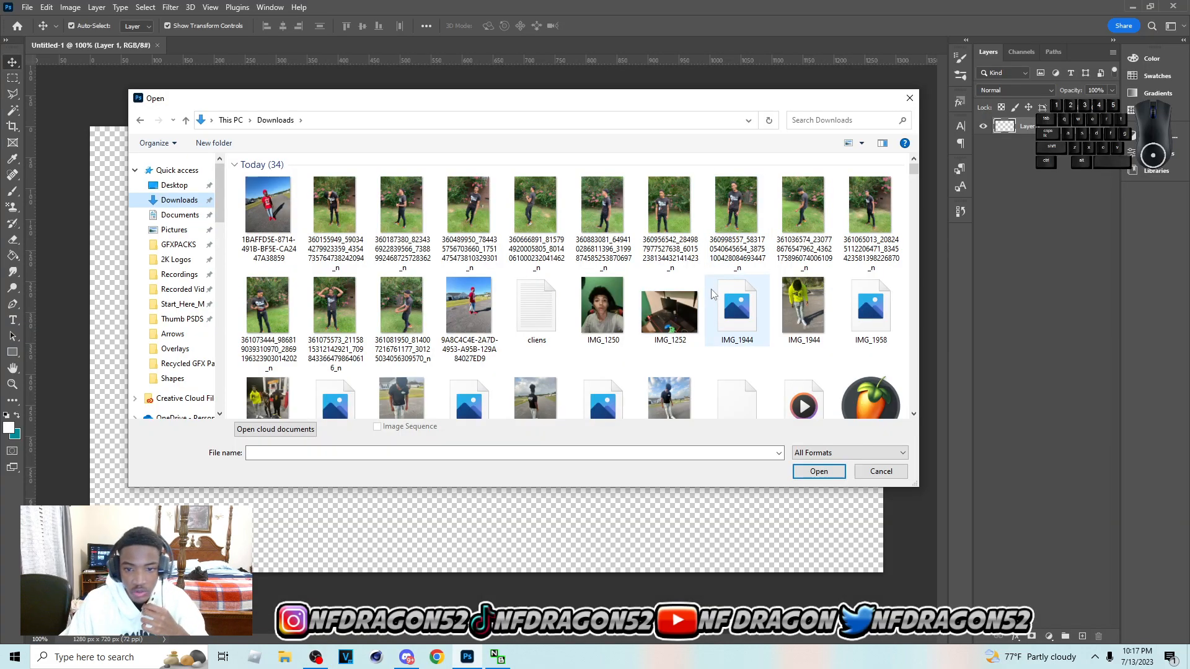
Open the headphone reaction photo, IMG_5604 2, from the Downloads folder and duplicate its layer.
{"action": "scroll", "coordinate": [714, 277], "scroll_direction": "down", "scroll_amount": 5}
{"action": "scroll", "coordinate": [712, 294], "scroll_direction": "up", "scroll_amount": 1}
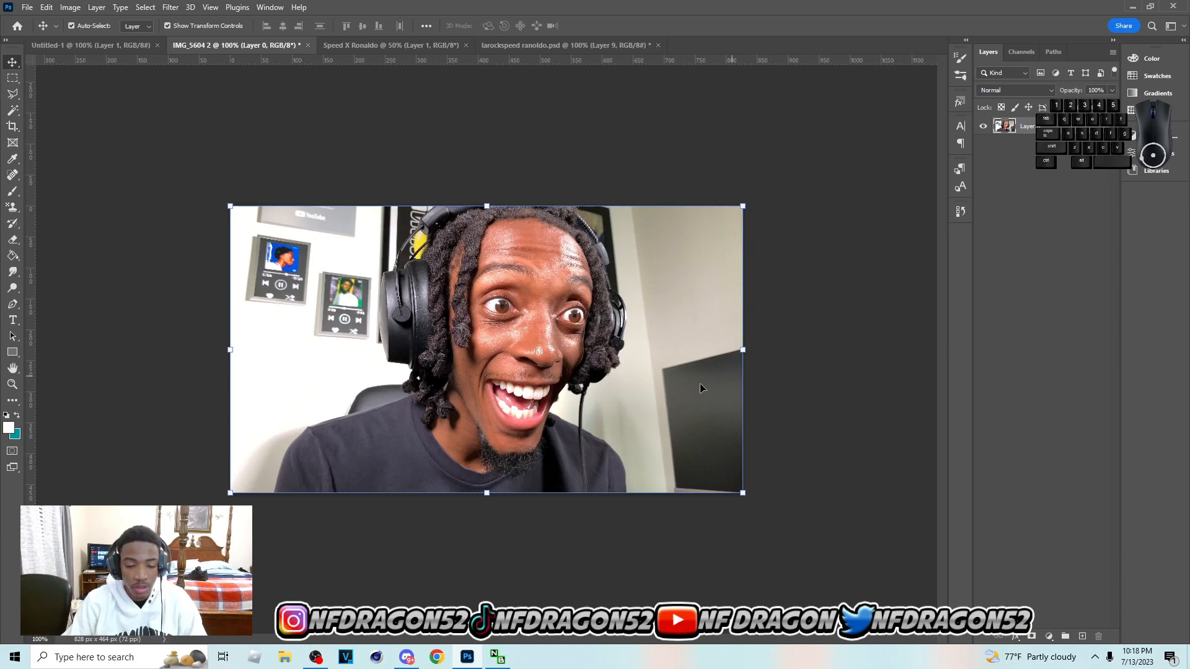
{"action": "key", "text": "ctrl+j"}
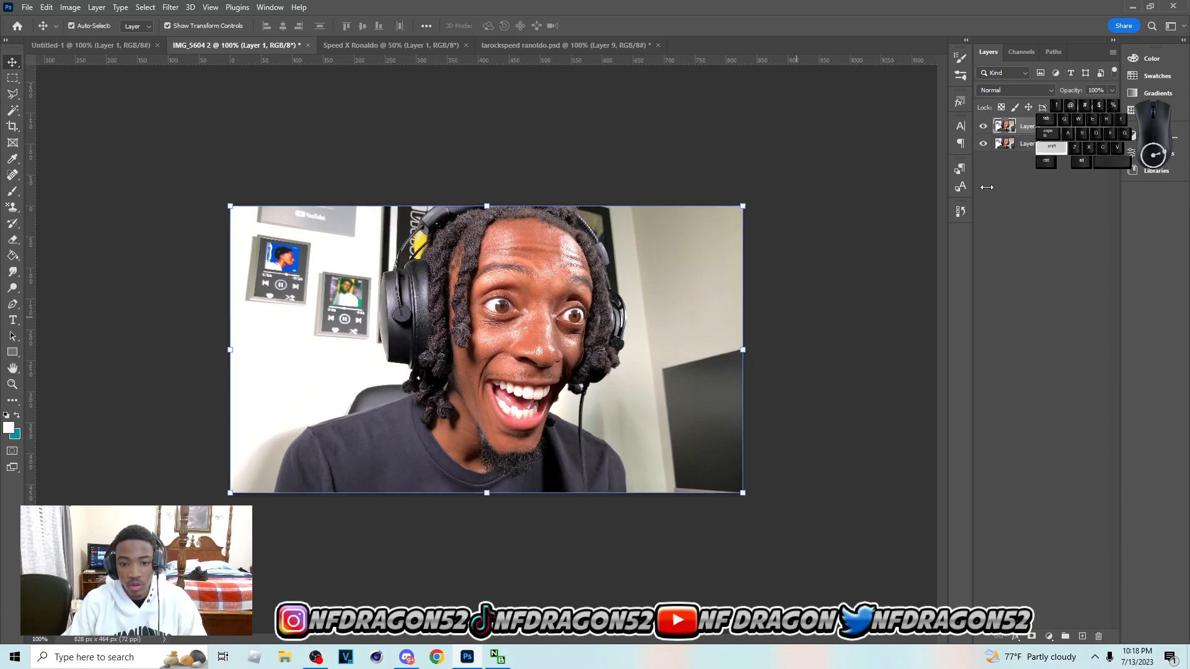
{"action": "left_click_drag", "start_coordinate": [548, 417], "coordinate": [555, 374]}
{"action": "key", "text": "ctrl+z"}
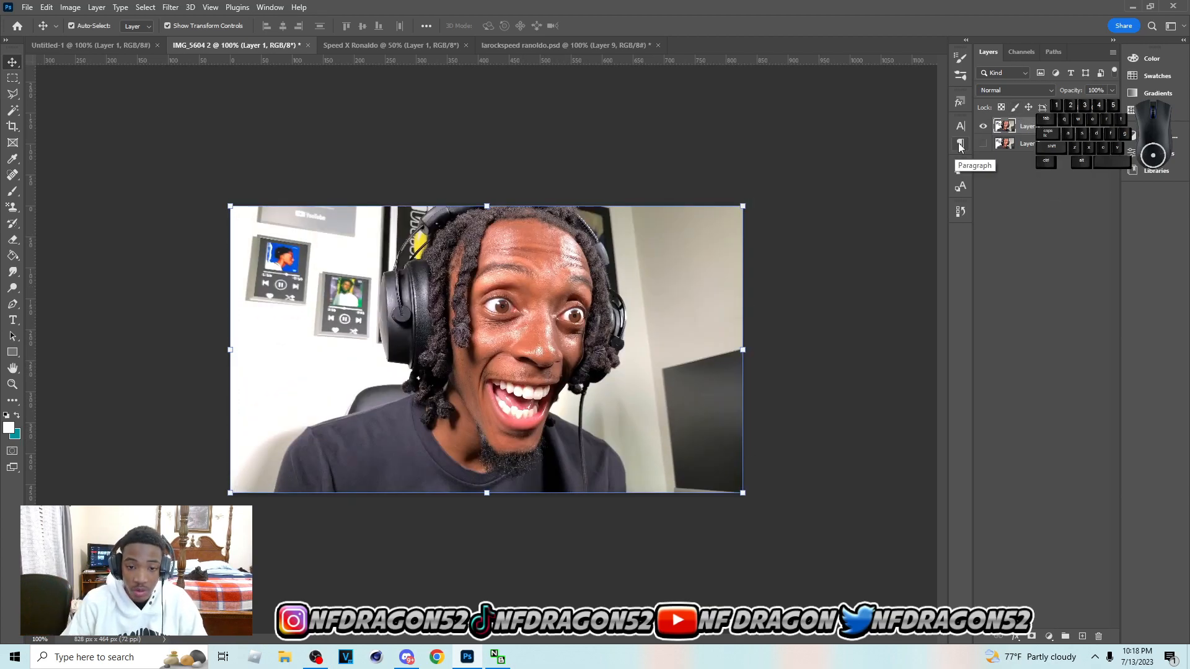
Copy the duplicated reaction photo and paste it into the Untitled-1 document.
{"action": "key", "text": "ctrl+c"}
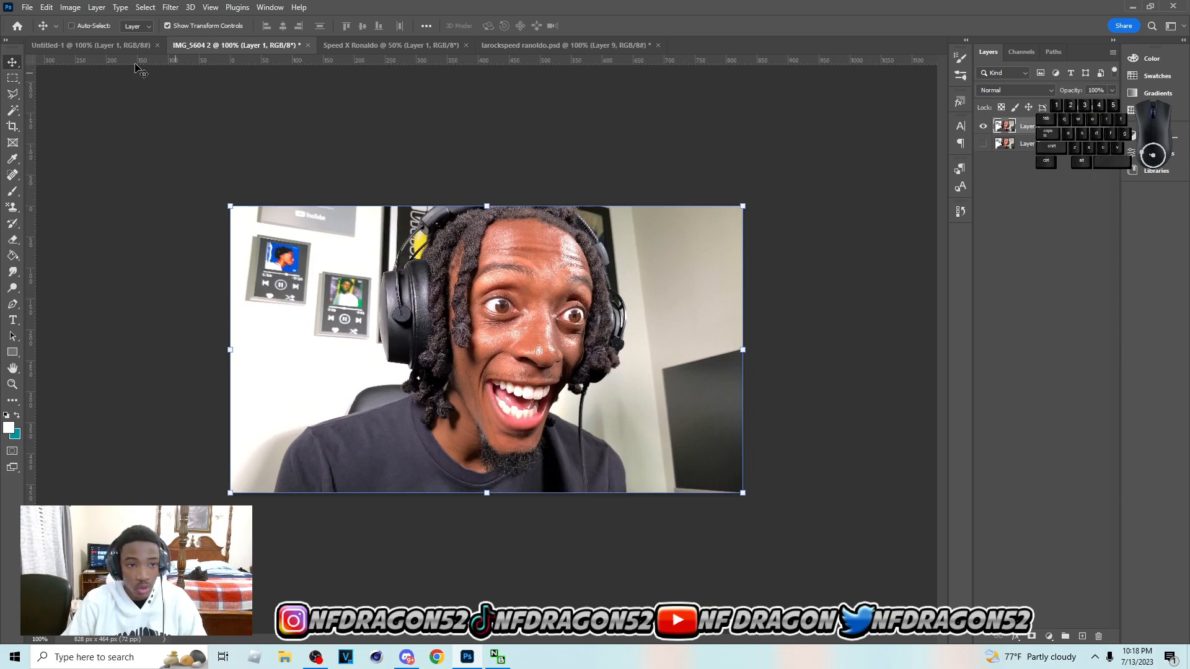
{"action": "left_click", "coordinate": [101, 44]}
{"action": "key", "text": "ctrl+v"}
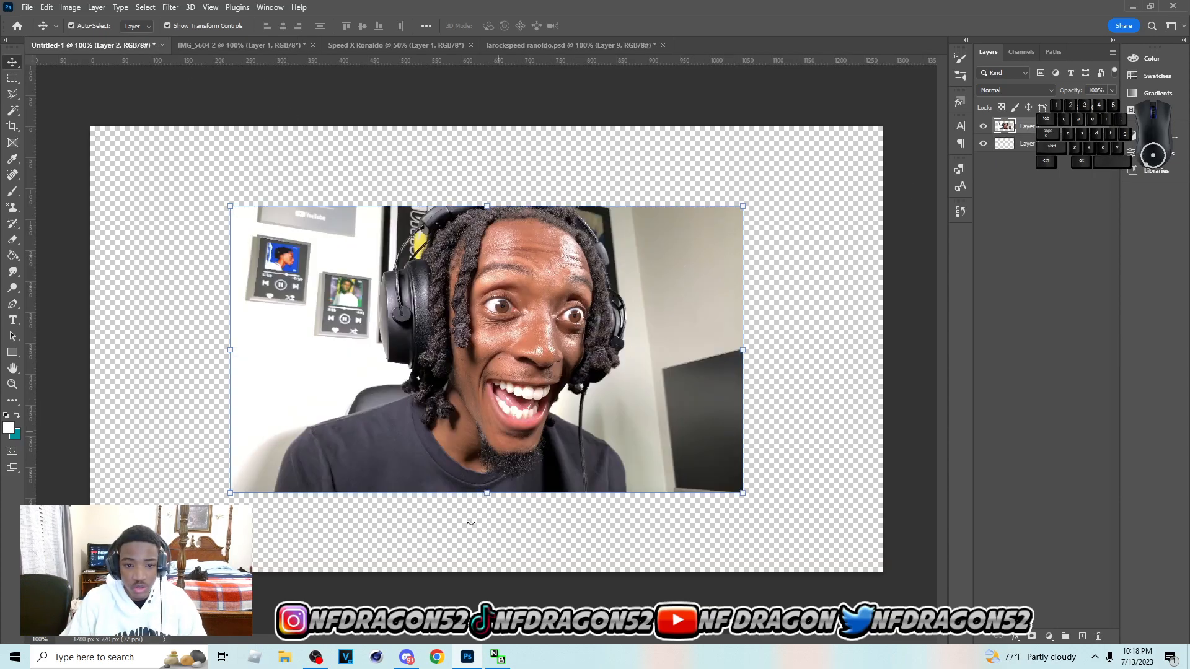
Scale the pasted reaction photo up to fill the canvas height and position the face left of centre.
{"action": "key", "text": "ctrl+t"}
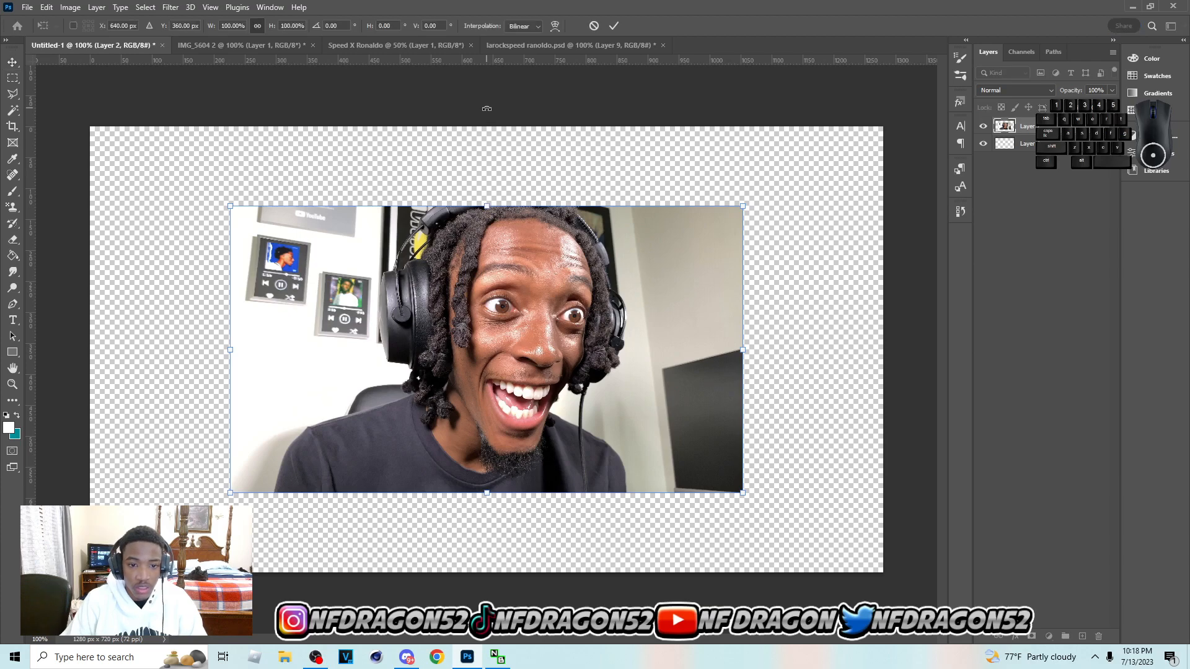
{"action": "left_click_drag", "start_coordinate": [488, 207], "coordinate": [489, 79]}
{"action": "left_click_drag", "start_coordinate": [607, 282], "coordinate": [436, 418]}
{"action": "left_click_drag", "start_coordinate": [311, 212], "coordinate": [312, 108]}
{"action": "mouse_move", "coordinate": [429, 277]}
{"action": "left_mouse_down"}
{"action": "mouse_move", "coordinate": [410, 283]}
{"action": "mouse_move", "coordinate": [426, 288]}
{"action": "left_mouse_up"}
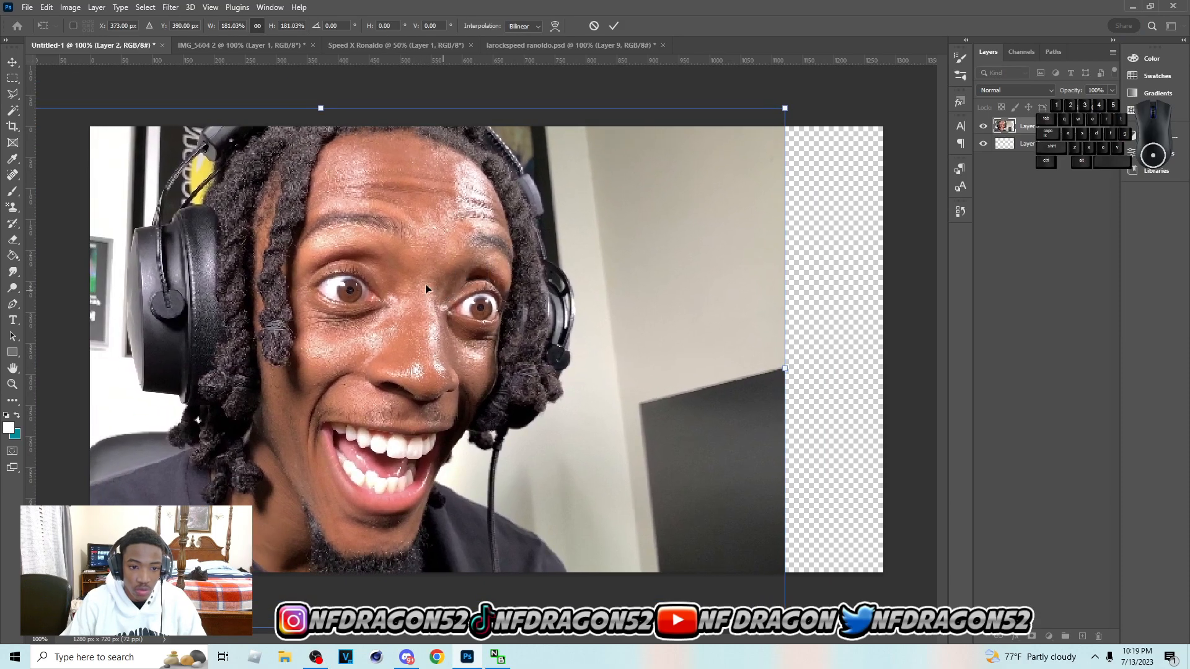
{"action": "left_click_drag", "start_coordinate": [321, 109], "coordinate": [329, 116]}
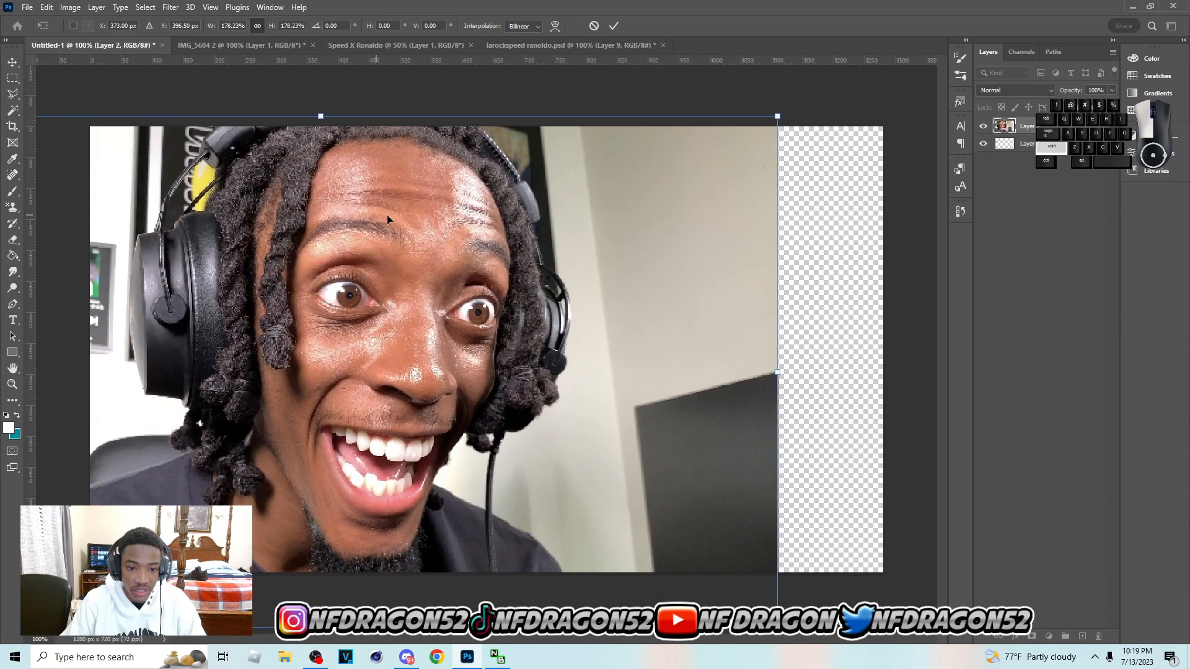
{"action": "left_click_drag", "start_coordinate": [388, 221], "coordinate": [406, 222]}
{"action": "left_click_drag", "start_coordinate": [340, 628], "coordinate": [342, 572]}
{"action": "left_click_drag", "start_coordinate": [342, 519], "coordinate": [403, 518]}
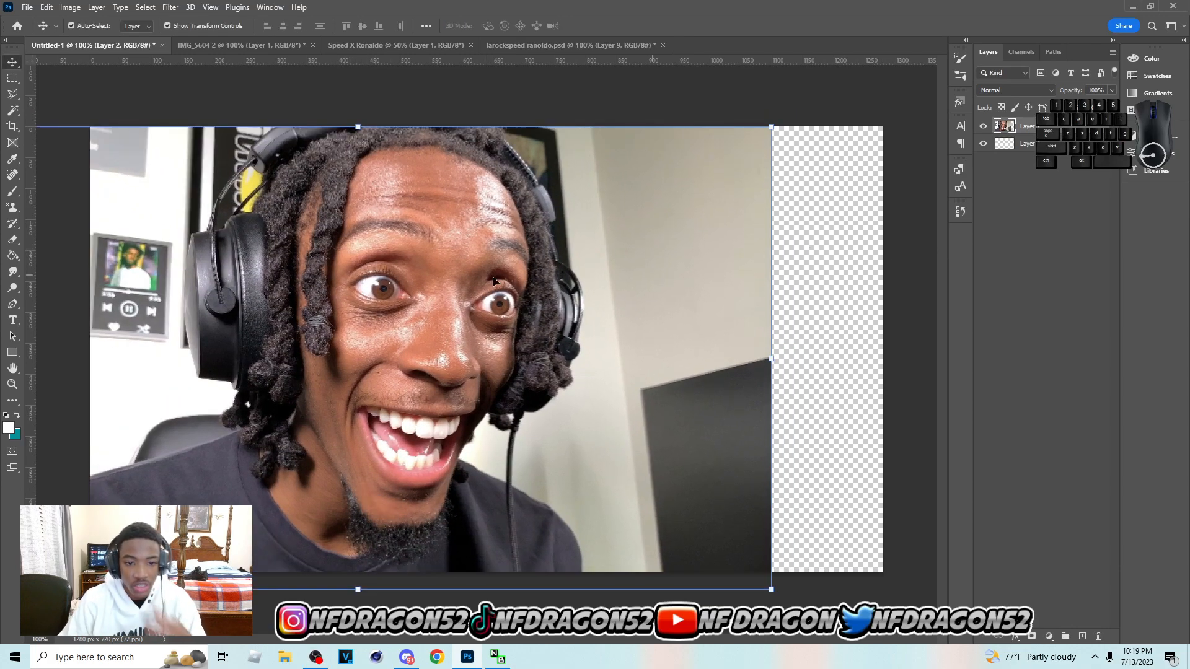
Open the Camera Raw Filter for the pasted reaction photo.
{"action": "left_click", "coordinate": [170, 6]}
{"action": "left_click", "coordinate": [499, 228]}
{"action": "left_click", "coordinate": [170, 7]}
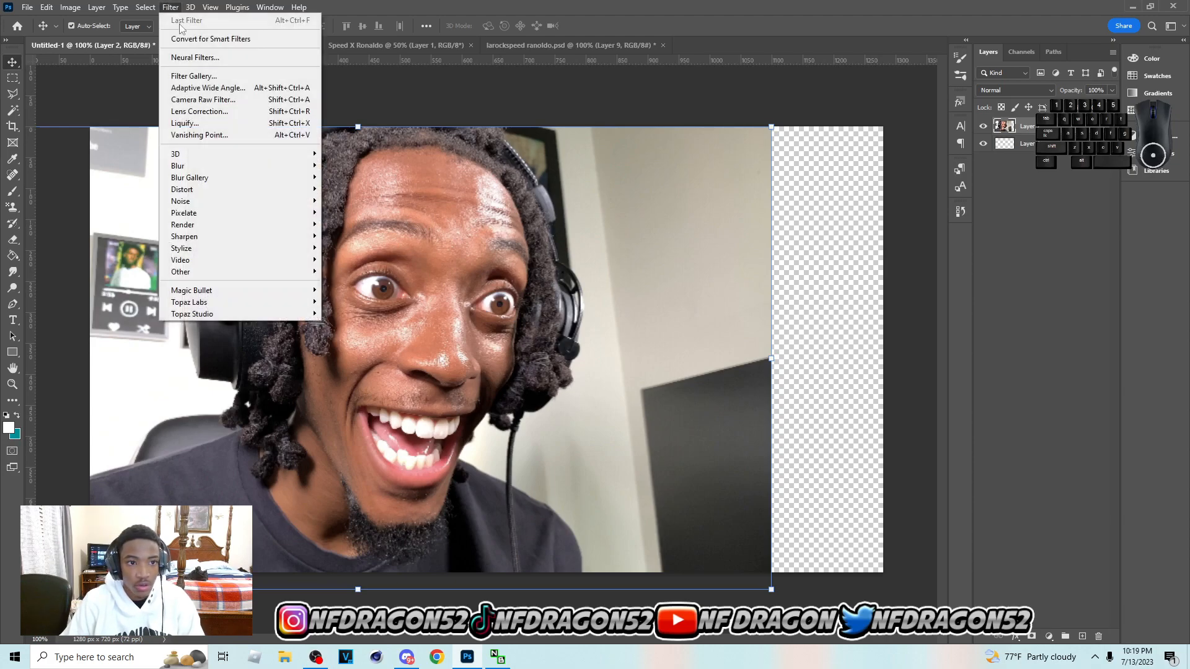
{"action": "left_click", "coordinate": [204, 99]}
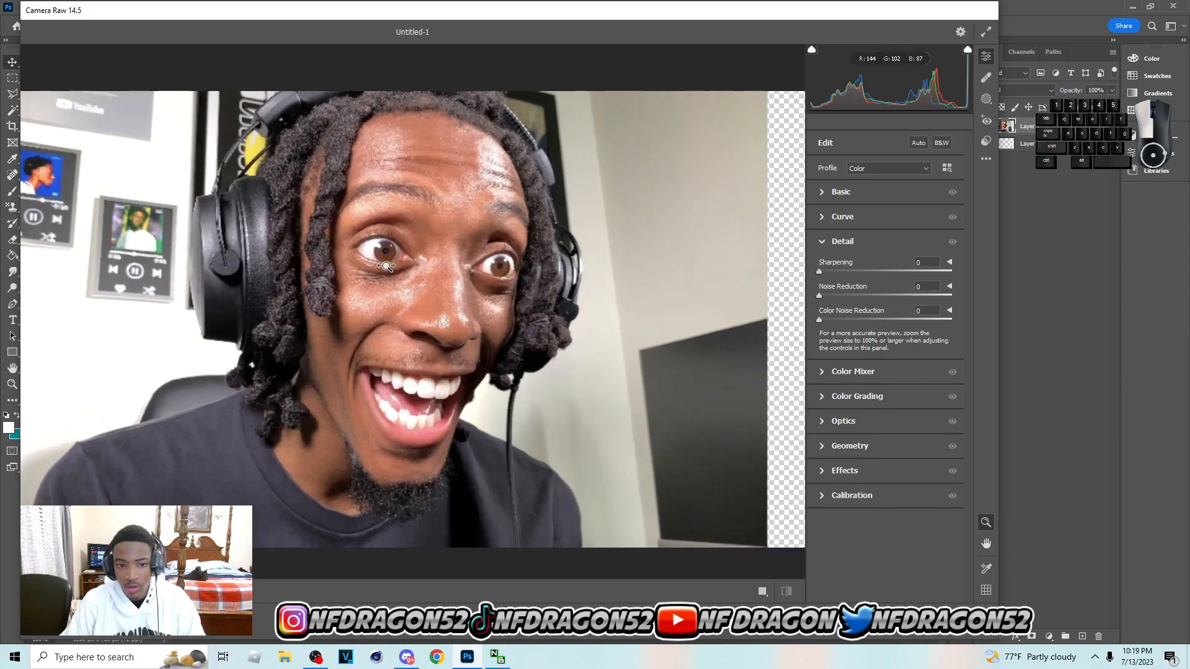
{"action": "left_click", "coordinate": [385, 267]}
{"action": "left_click", "coordinate": [402, 264]}
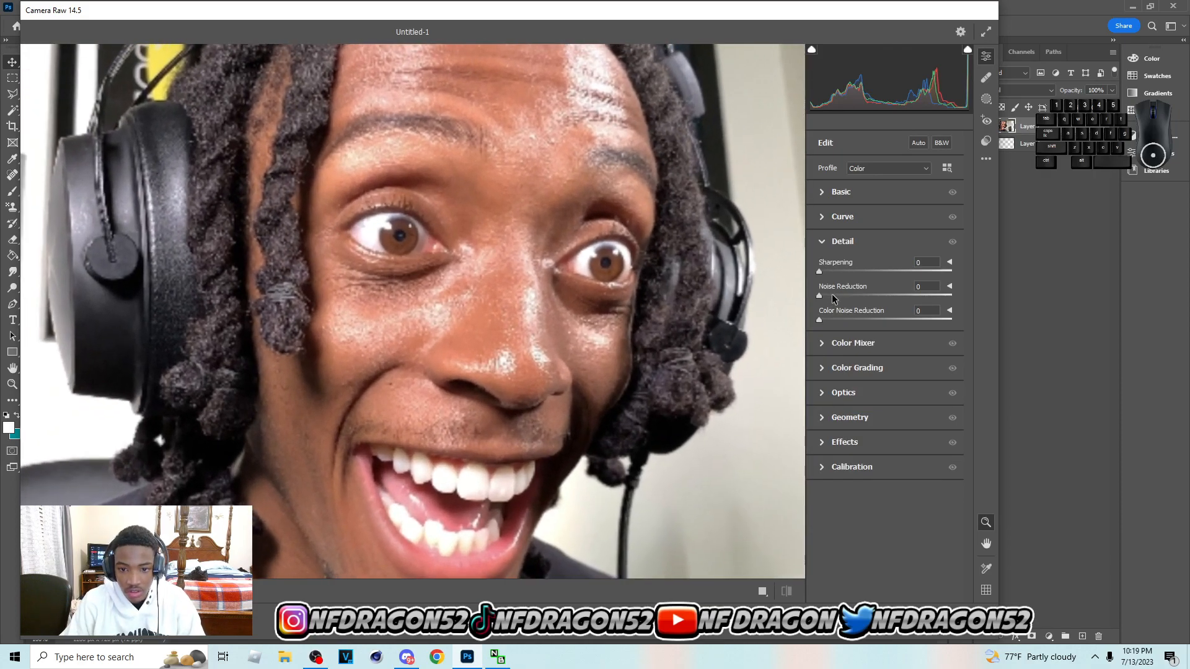
Set Noise Reduction to 65 and Sharpening to 88, and compare the photo with and without the detail adjustments.
{"action": "left_click", "coordinate": [871, 295]}
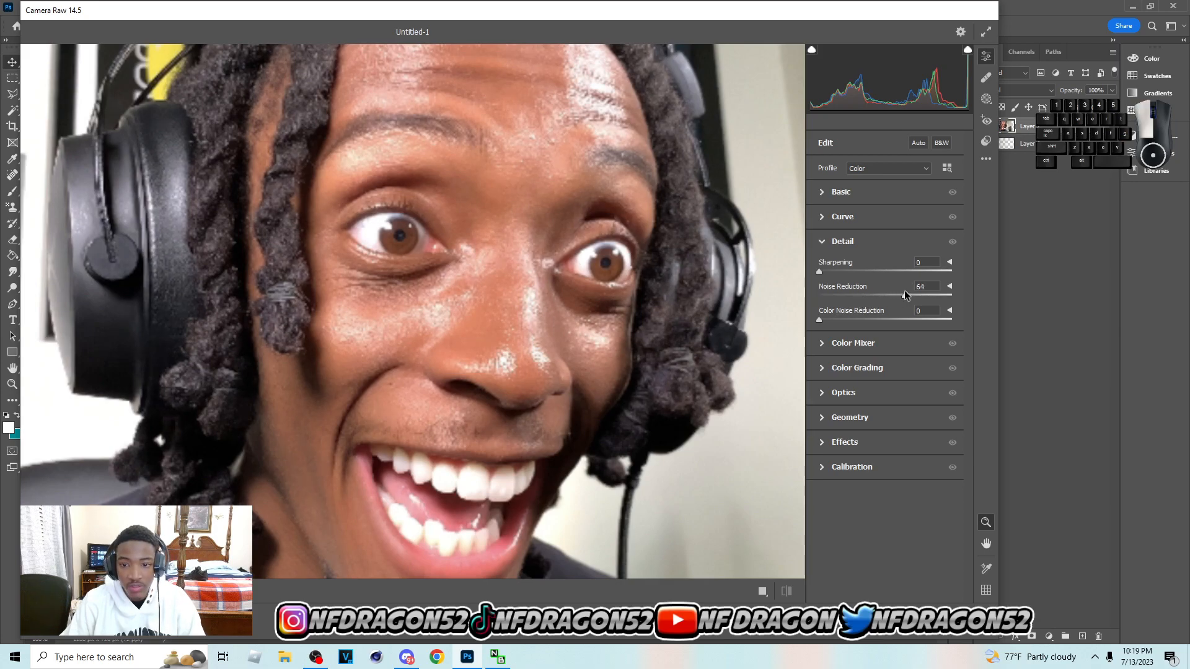
{"action": "left_click_drag", "start_coordinate": [905, 290], "coordinate": [901, 290]}
{"action": "left_click_drag", "start_coordinate": [826, 274], "coordinate": [886, 273]}
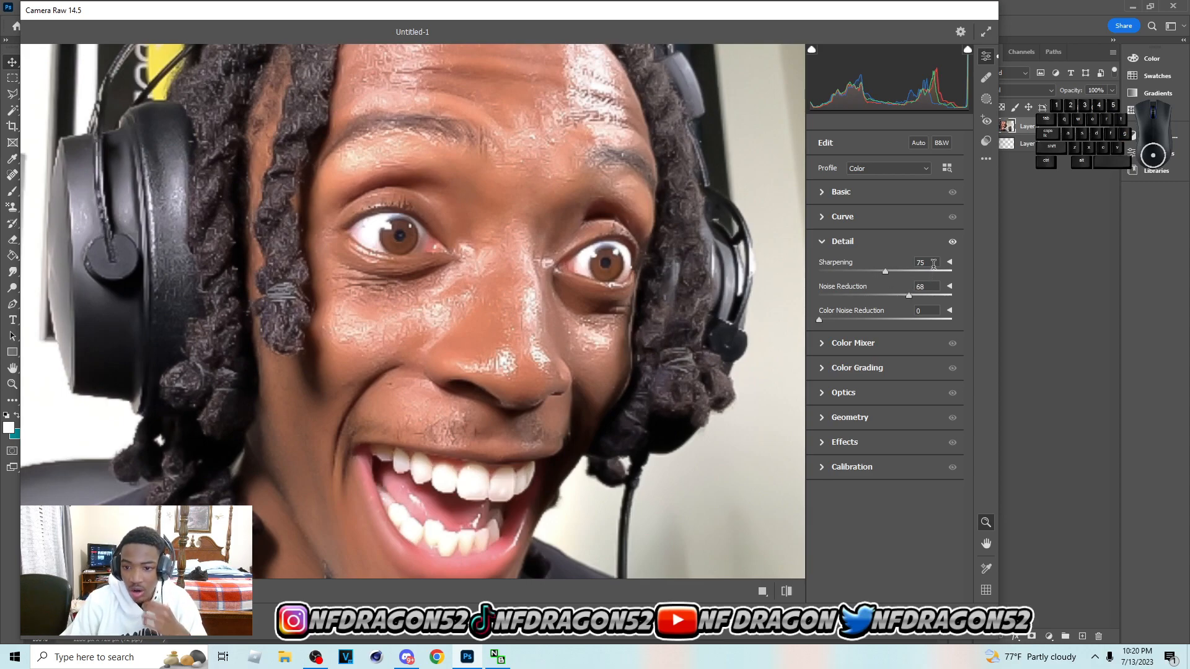
{"action": "left_click_drag", "start_coordinate": [908, 296], "coordinate": [897, 272]}
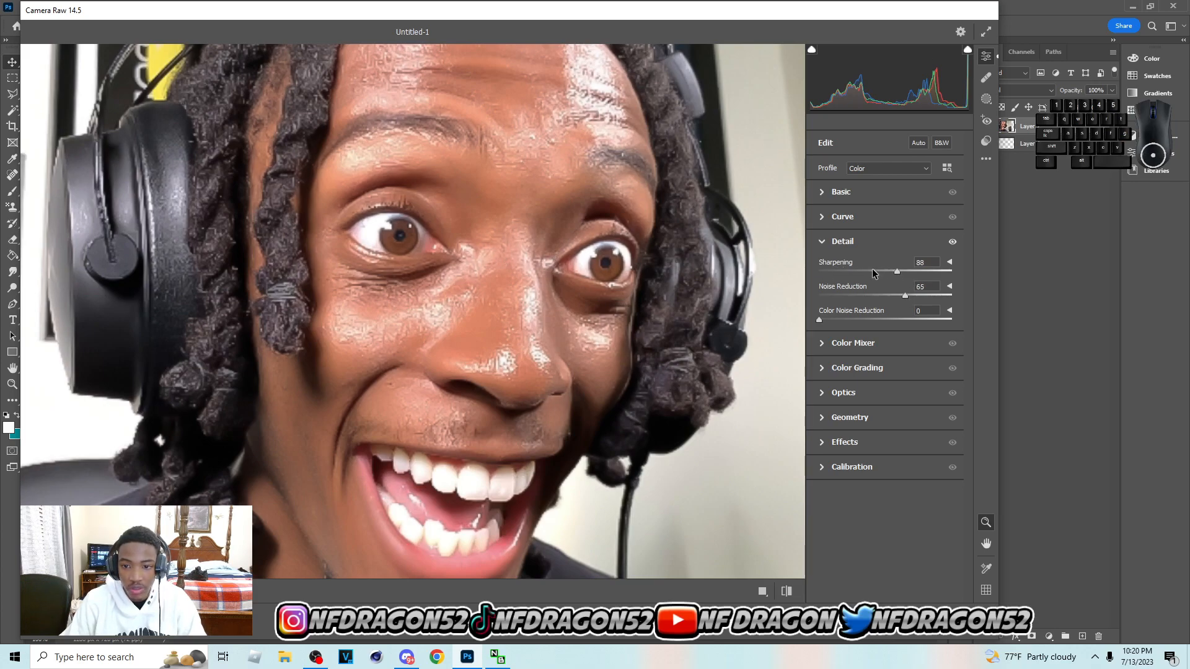
{"action": "left_click", "coordinate": [953, 242]}
{"action": "left_click", "coordinate": [952, 244]}
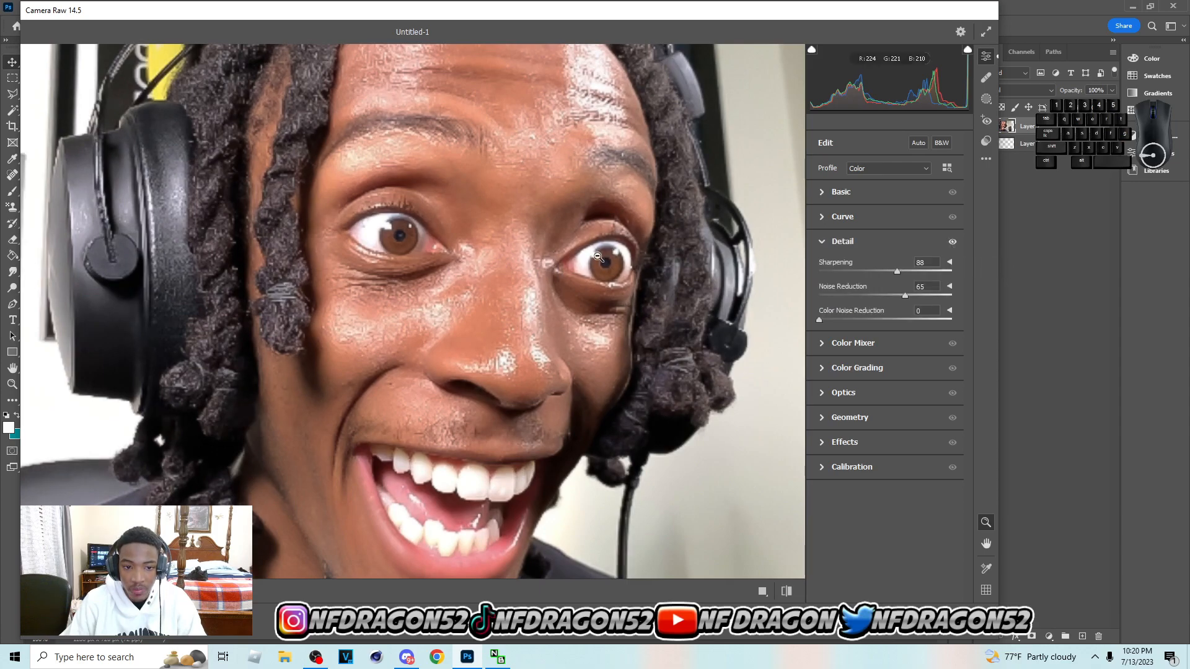
Set Texture to +4, Sharpening to 91 and Noise Reduction to 72, and apply the Camera Raw filter.
{"action": "left_click", "coordinate": [861, 193]}
{"action": "left_click_drag", "start_coordinate": [886, 414], "coordinate": [887, 415]}
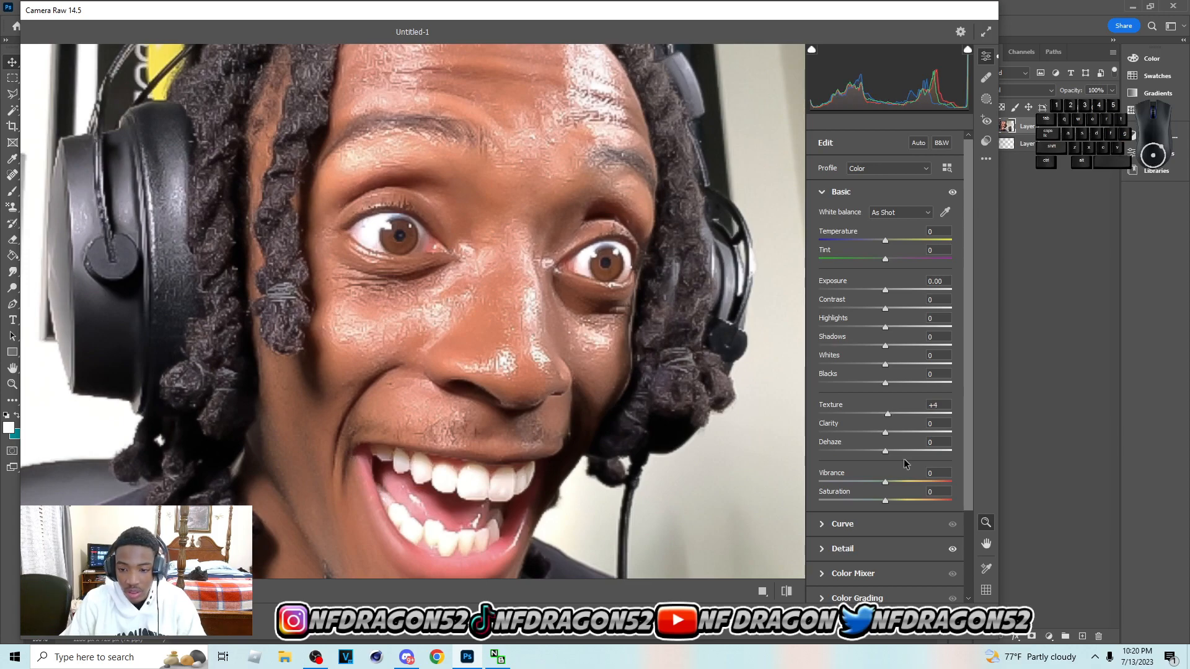
{"action": "left_click", "coordinate": [868, 548]}
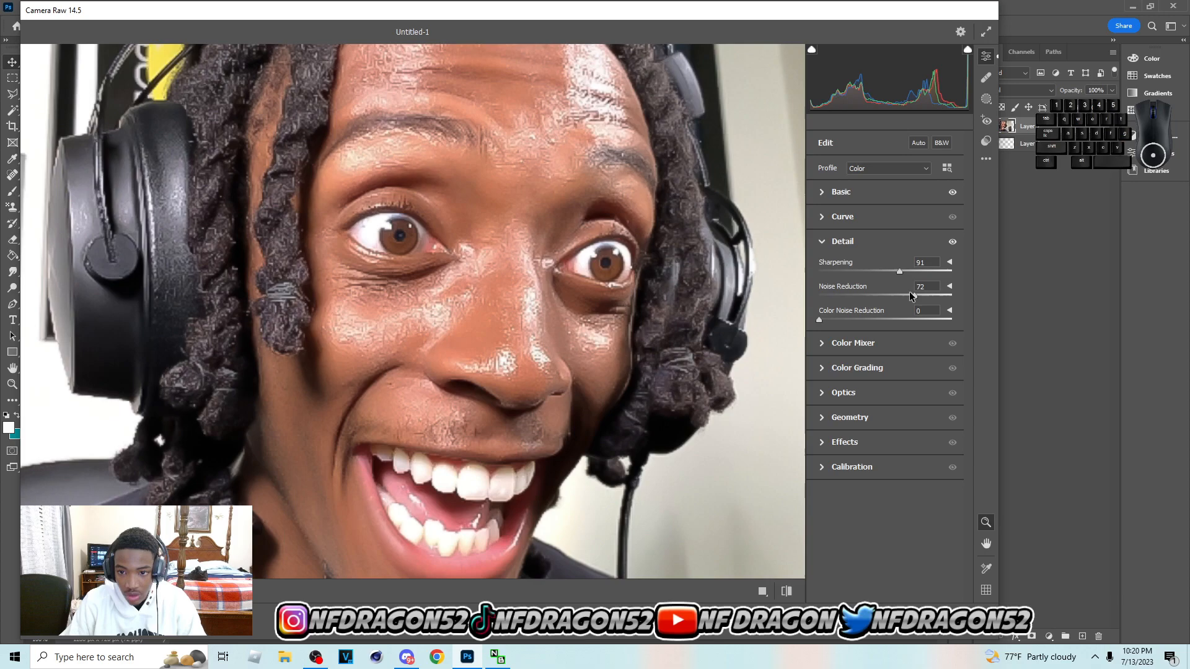
{"action": "key", "text": "Return"}
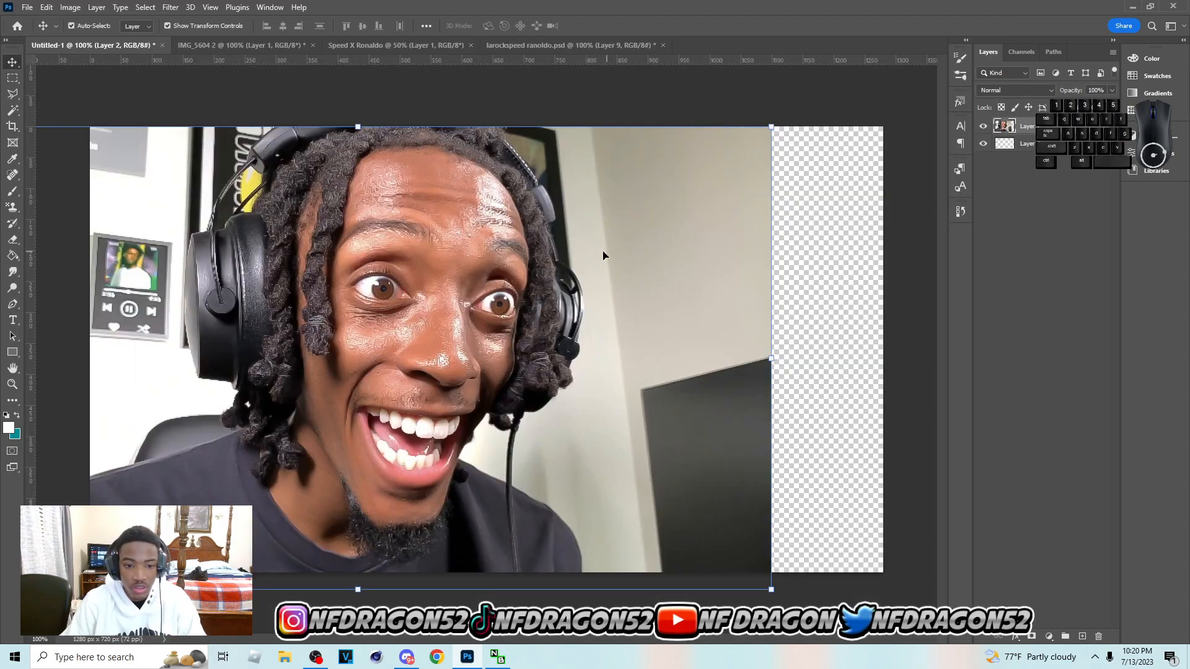
Start a Pen tool path at the base of the man's shoulder beside the wall and trace up its curved outer edge.
{"action": "key", "text": "ctrl"}
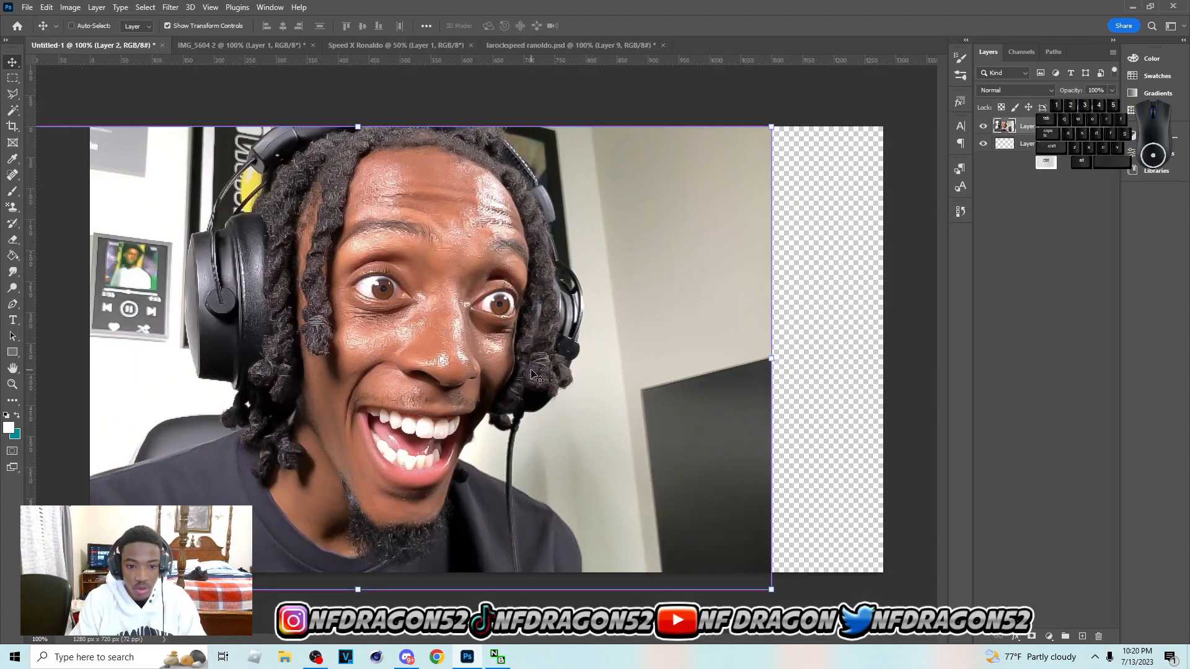
{"action": "key", "text": "ctrl+plus"}
{"action": "scroll", "coordinate": [580, 434], "scroll_direction": "down", "scroll_amount": 3}
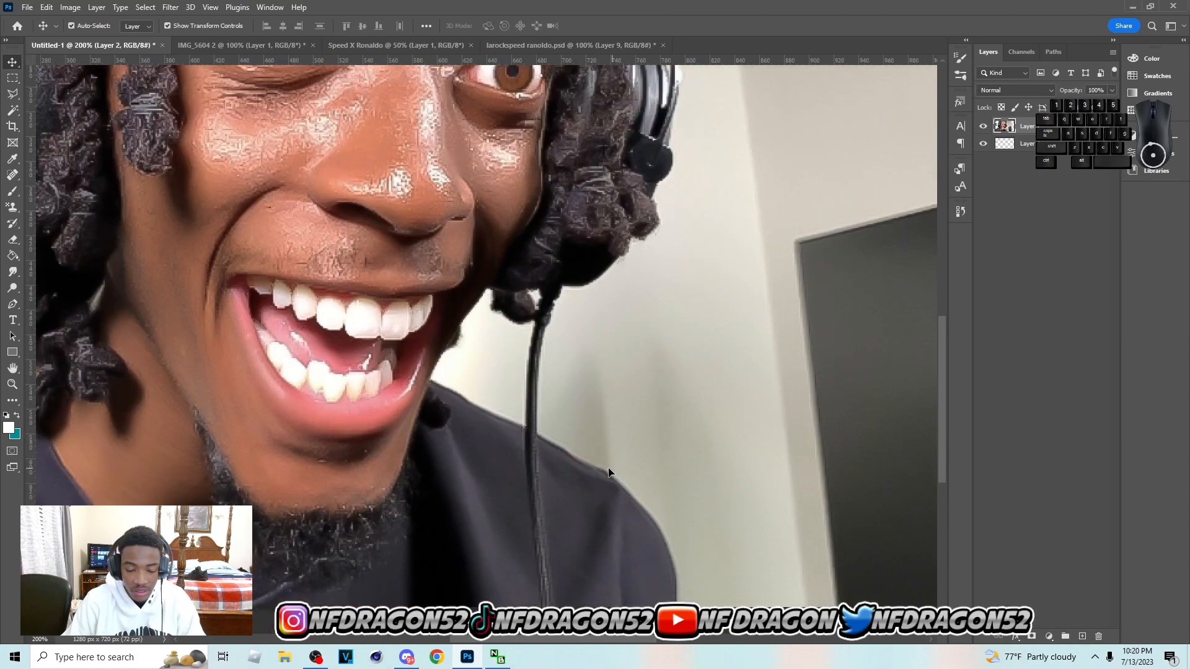
{"action": "key", "text": "p"}
{"action": "scroll", "coordinate": [700, 515], "scroll_direction": "down", "scroll_amount": 5}
{"action": "scroll", "coordinate": [669, 545], "scroll_direction": "up", "scroll_amount": 4}
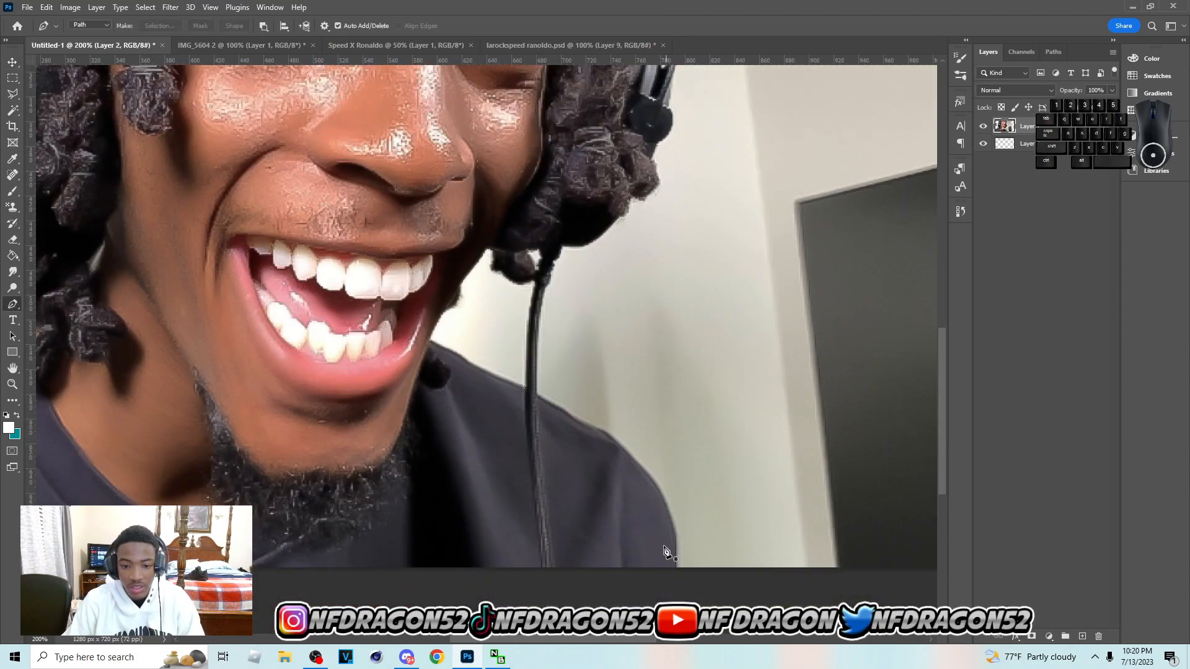
{"action": "scroll", "coordinate": [669, 490], "scroll_direction": "up", "scroll_amount": 1}
{"action": "scroll", "coordinate": [654, 482], "scroll_direction": "down", "scroll_amount": 1}
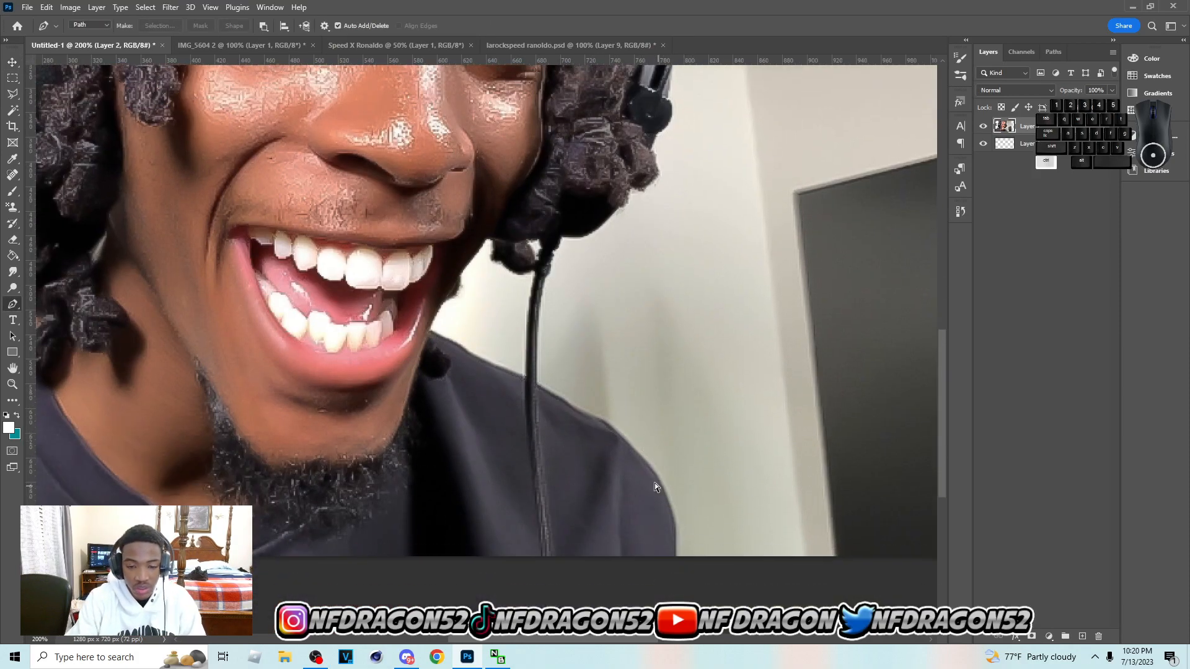
{"action": "key", "text": "ctrl+minus"}
{"action": "key", "text": "ctrl+plus"}
{"action": "scroll", "coordinate": [656, 491], "scroll_direction": "down", "scroll_amount": 3}
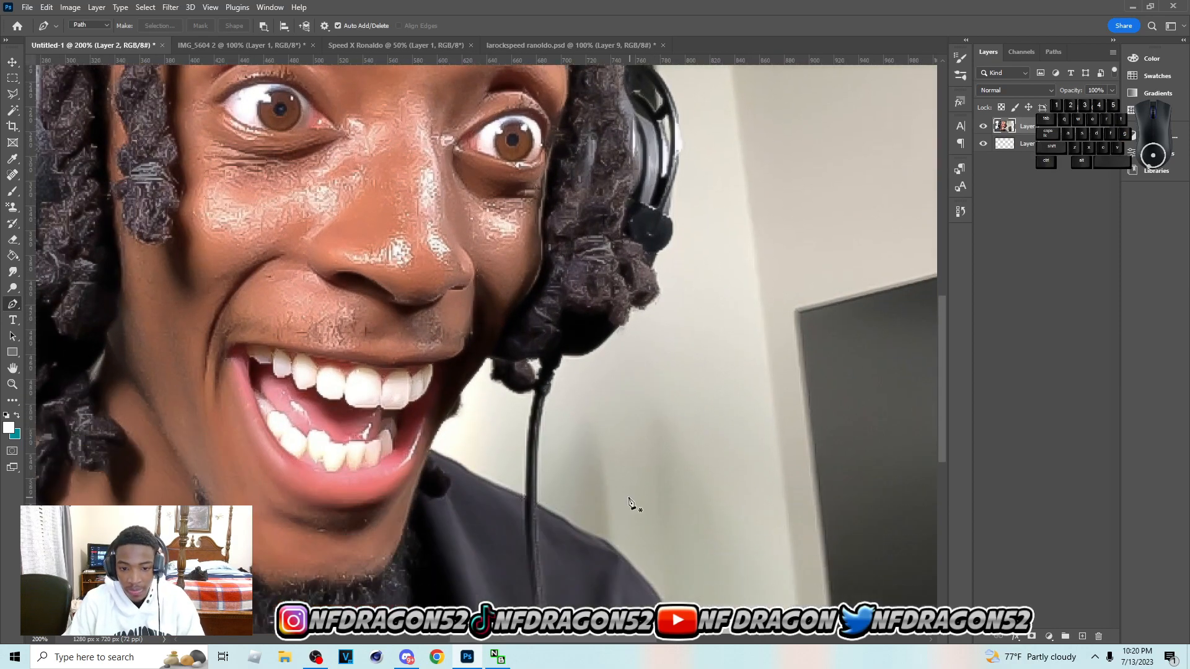
{"action": "left_click", "coordinate": [674, 594]}
{"action": "left_click_drag", "start_coordinate": [675, 581], "coordinate": [675, 566]}
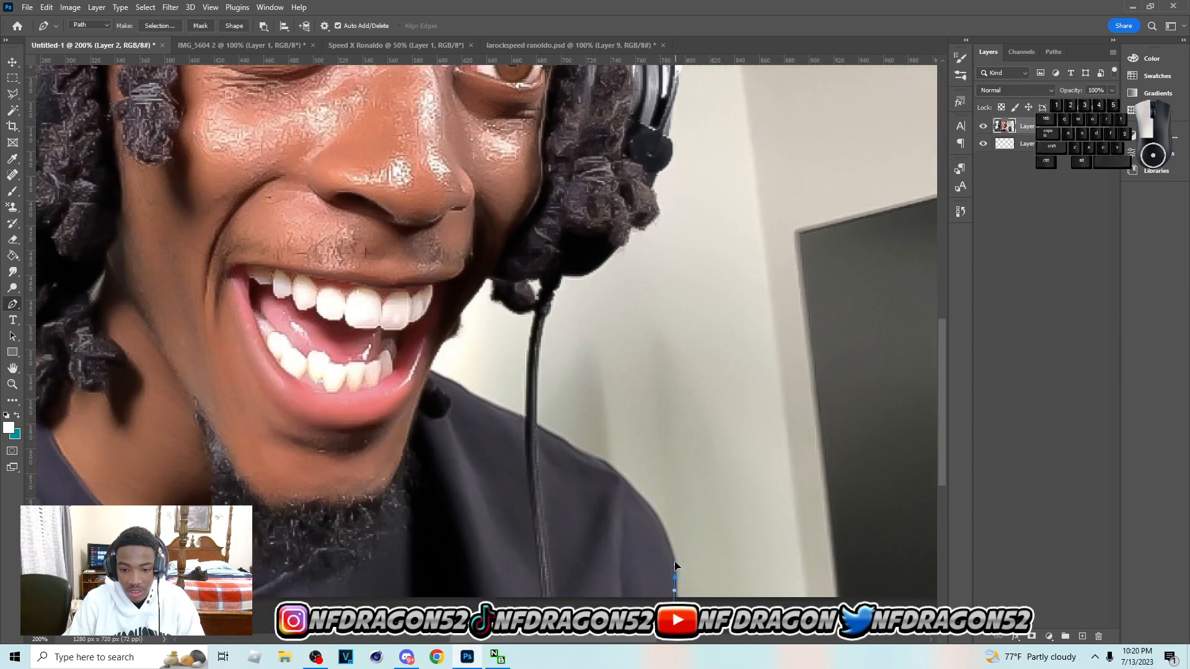
{"action": "left_click_drag", "start_coordinate": [655, 511], "coordinate": [588, 439]}
{"action": "left_click", "coordinate": [627, 482], "text": "alt"}
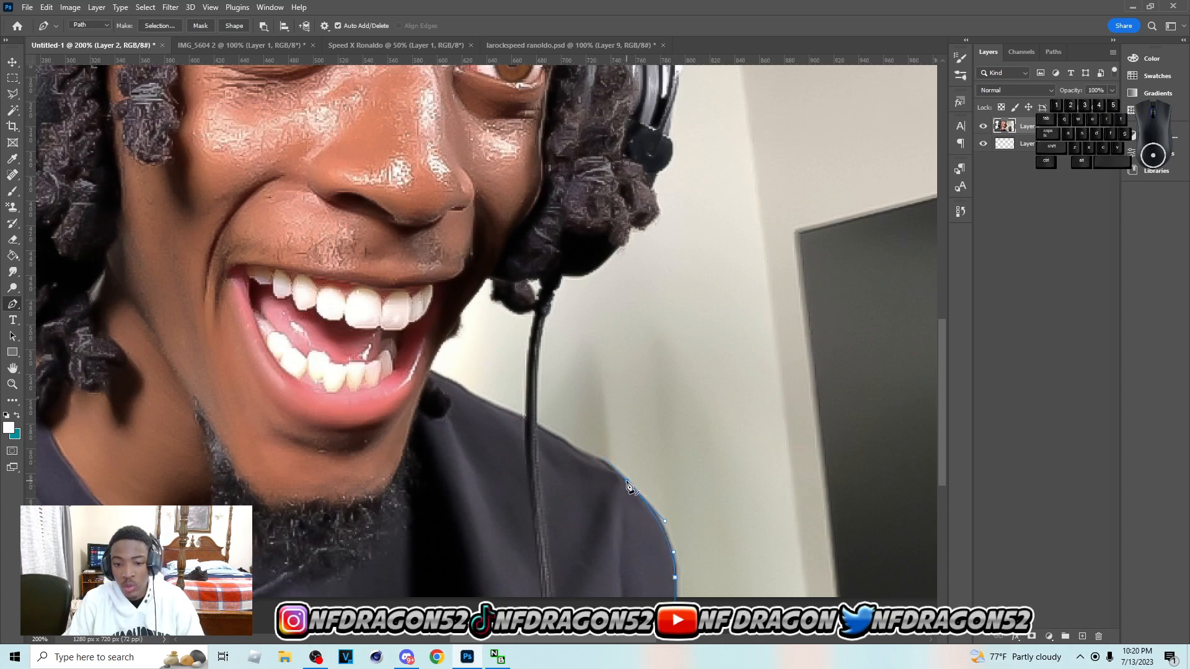
Continue the pen path along the top of the shoulder and up the outer edge of the headset cable.
{"action": "left_click", "coordinate": [584, 454]}
{"action": "left_click", "coordinate": [562, 442]}
{"action": "left_click", "coordinate": [537, 426]}
{"action": "left_click", "coordinate": [535, 384]}
{"action": "left_click", "coordinate": [540, 342]}
{"action": "left_click", "coordinate": [546, 317]}
{"action": "left_click", "coordinate": [550, 301]}
{"action": "left_click", "coordinate": [554, 286]}
Extend the pen path from the cable's upper end around the lower edge of the headphone and hair.
{"action": "left_click", "coordinate": [563, 274]}
{"action": "left_click", "coordinate": [585, 275]}
{"action": "left_click", "coordinate": [611, 254]}
{"action": "left_click", "coordinate": [626, 242]}
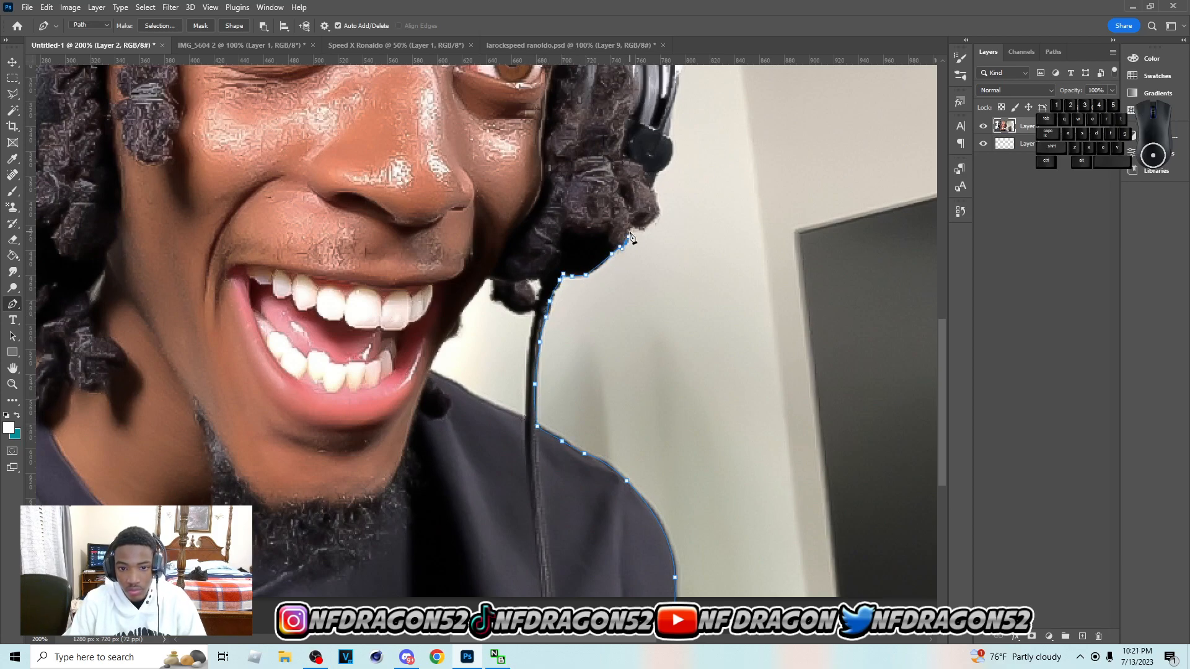
{"action": "left_click", "coordinate": [631, 227]}
{"action": "left_click", "coordinate": [641, 229]}
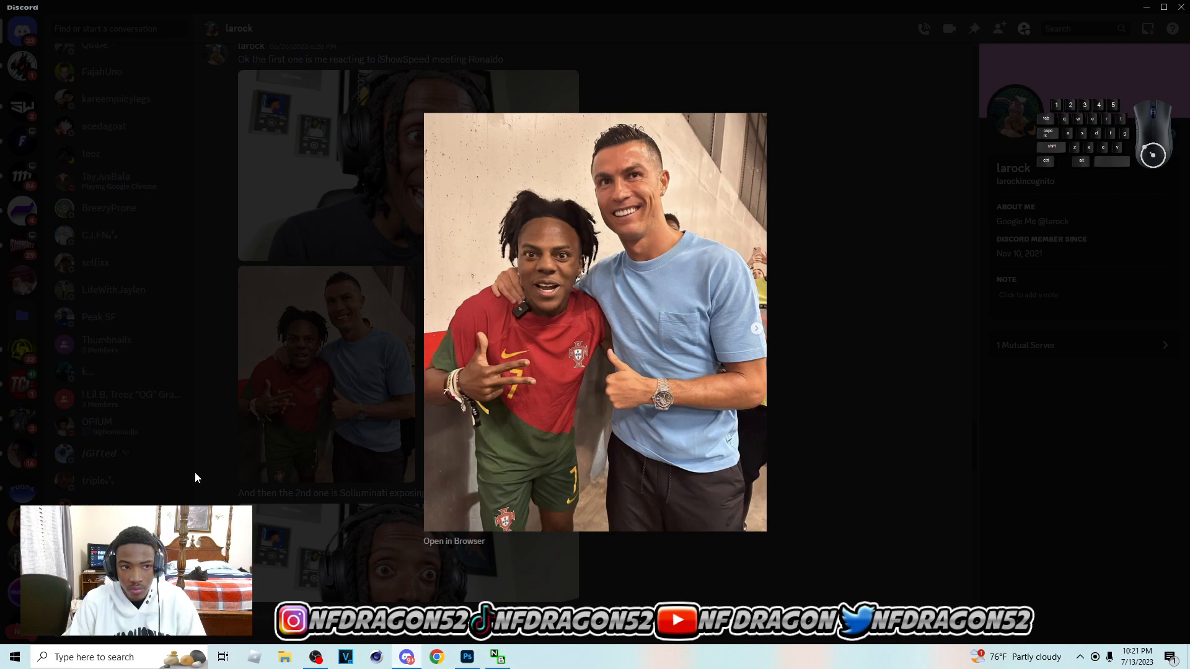
{"action": "left_click", "coordinate": [195, 478]}
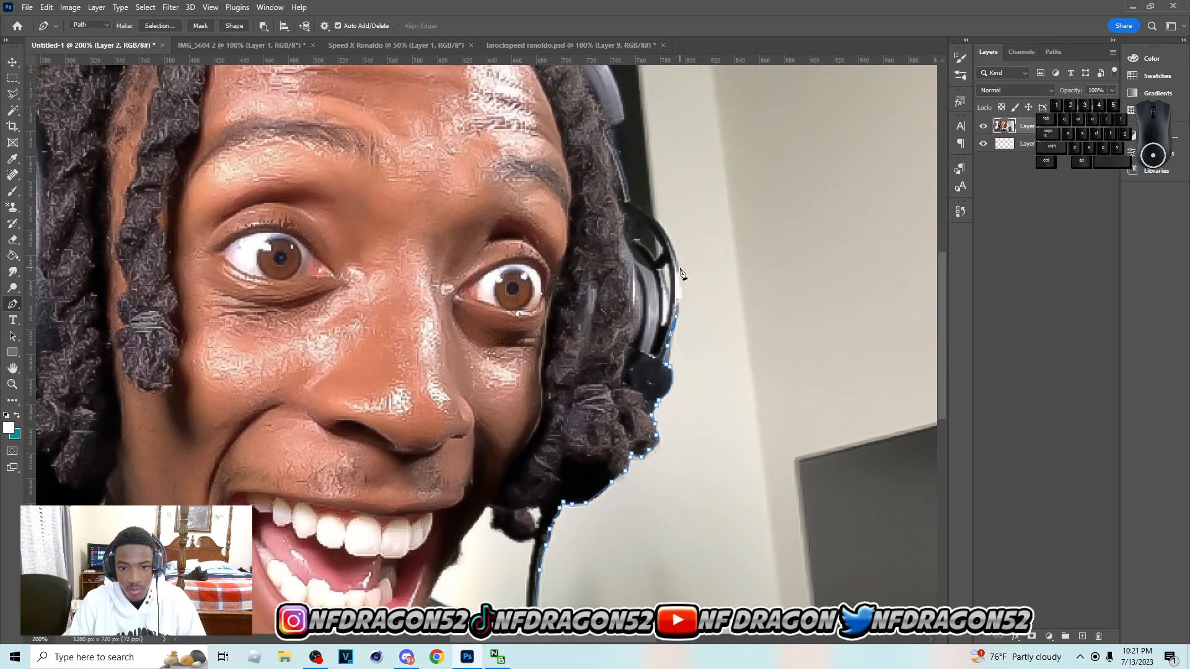
Extend the pen path up the outer edge of the small headphone cup and along the hair and headband above it.
{"action": "scroll", "coordinate": [670, 238], "scroll_direction": "up", "scroll_amount": 3}
{"action": "left_click_drag", "start_coordinate": [679, 266], "coordinate": [595, 203]}
{"action": "left_click", "coordinate": [631, 252], "text": "alt"}
{"action": "scroll", "coordinate": [629, 251], "scroll_direction": "up", "scroll_amount": 3}
{"action": "left_click", "coordinate": [609, 234], "text": "alt"}
{"action": "left_click", "coordinate": [616, 224]}
{"action": "scroll", "coordinate": [616, 225], "scroll_direction": "up", "scroll_amount": 4}
{"action": "left_click_drag", "start_coordinate": [616, 258], "coordinate": [588, 209]}
{"action": "left_click", "coordinate": [616, 258], "text": "alt"}
{"action": "left_click", "coordinate": [598, 221], "text": "alt"}
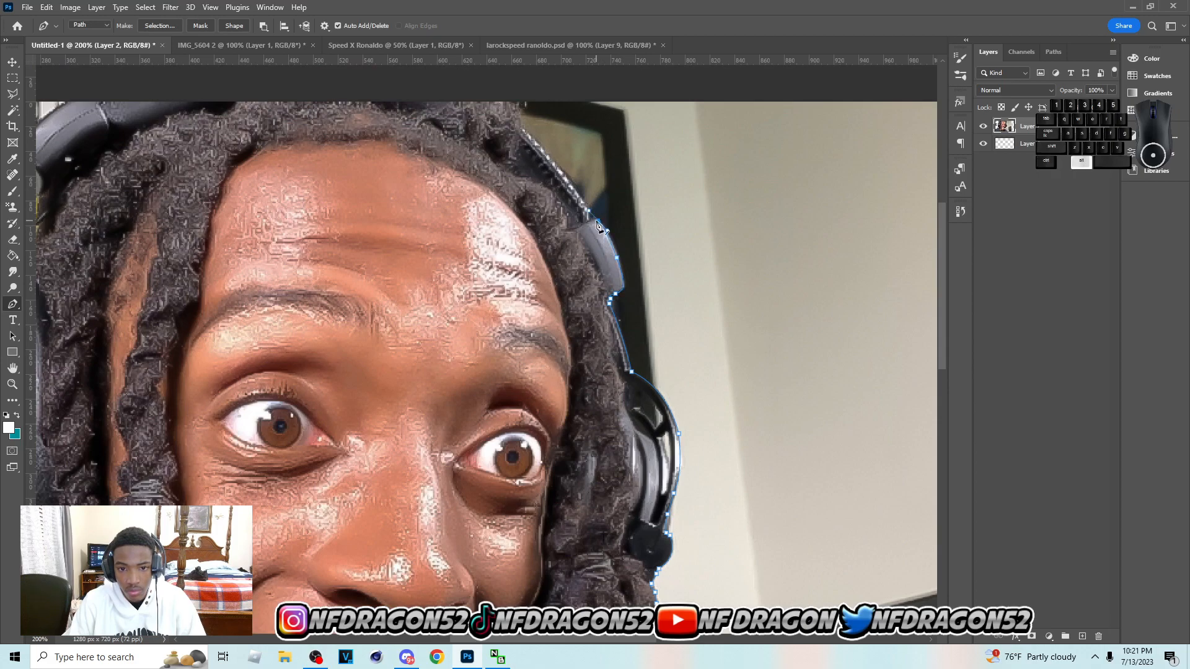
Carry the pen path over the top of the hair, just outside the canvas, to the far end of the headband.
{"action": "scroll", "coordinate": [588, 217], "scroll_direction": "up", "scroll_amount": 3}
{"action": "scroll", "coordinate": [576, 235], "scroll_direction": "up", "scroll_amount": 1}
{"action": "scroll", "coordinate": [396, 186], "scroll_direction": "left", "scroll_amount": 5}
{"action": "left_click_drag", "start_coordinate": [395, 180], "coordinate": [163, 193]}
{"action": "left_click_drag", "start_coordinate": [260, 176], "coordinate": [602, 146]}
{"action": "left_click", "coordinate": [602, 146]}
Trace the pen path down the outer edge of the headband arm to the top of the large ear cup.
{"action": "left_click_drag", "start_coordinate": [591, 182], "coordinate": [513, 232]}
{"action": "left_click", "coordinate": [537, 233]}
{"action": "scroll", "coordinate": [531, 255], "scroll_direction": "down", "scroll_amount": 1}
{"action": "key", "text": "ctrl+z"}
{"action": "left_click_drag", "start_coordinate": [479, 275], "coordinate": [473, 283]}
{"action": "left_click_drag", "start_coordinate": [466, 302], "coordinate": [450, 309]}
{"action": "scroll", "coordinate": [464, 310], "scroll_direction": "down", "scroll_amount": 1}
{"action": "scroll", "coordinate": [448, 306], "scroll_direction": "down", "scroll_amount": 2}
{"action": "left_click_drag", "start_coordinate": [420, 249], "coordinate": [419, 253]}
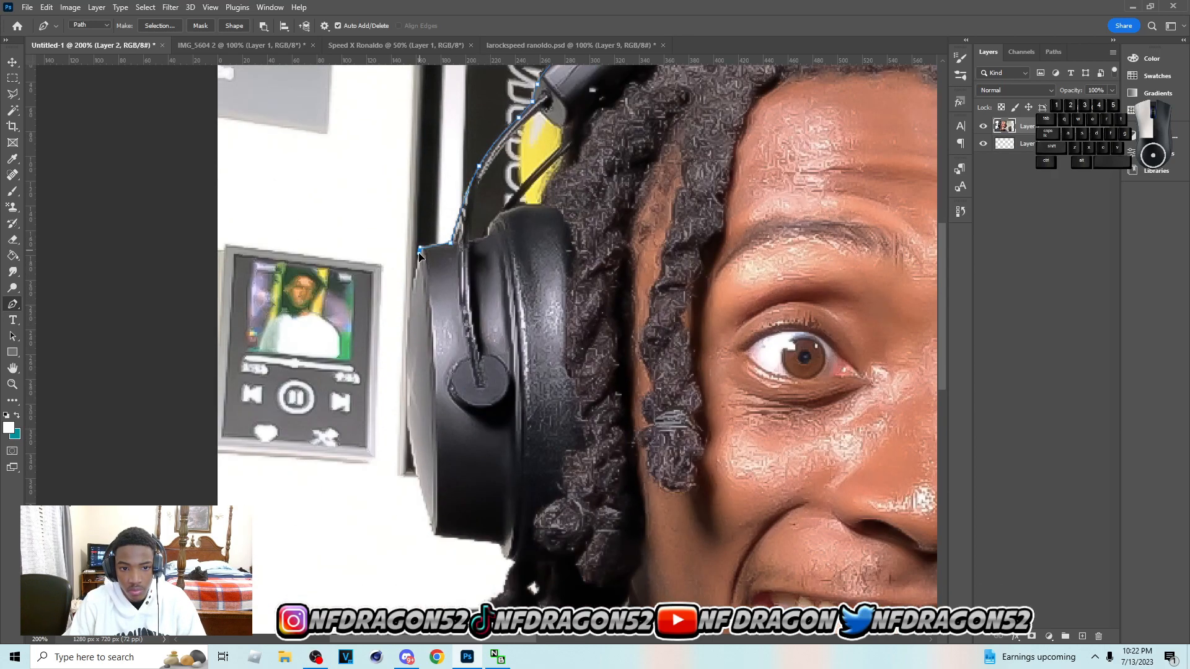
Continue the pen path down the outer side of the large ear cup and along its lower edge.
{"action": "left_click_drag", "start_coordinate": [407, 346], "coordinate": [505, 403]}
{"action": "scroll", "coordinate": [407, 378], "scroll_direction": "down", "scroll_amount": 2}
{"action": "key", "text": "ctrl+z"}
{"action": "left_click", "coordinate": [407, 346], "text": "alt"}
{"action": "scroll", "coordinate": [423, 413], "scroll_direction": "down", "scroll_amount": 2}
{"action": "left_click", "coordinate": [435, 385]}
{"action": "left_click", "coordinate": [462, 389]}
{"action": "key", "text": "ctrl+z"}
{"action": "left_click", "coordinate": [490, 393]}
Trace the pen path down the edge of the hair directly beneath the large ear cup.
{"action": "scroll", "coordinate": [505, 396], "scroll_direction": "down", "scroll_amount": 2}
{"action": "left_click", "coordinate": [506, 338]}
{"action": "left_click", "coordinate": [513, 341]}
{"action": "left_click", "coordinate": [513, 346]}
{"action": "left_click", "coordinate": [510, 355]}
{"action": "left_click", "coordinate": [505, 371]}
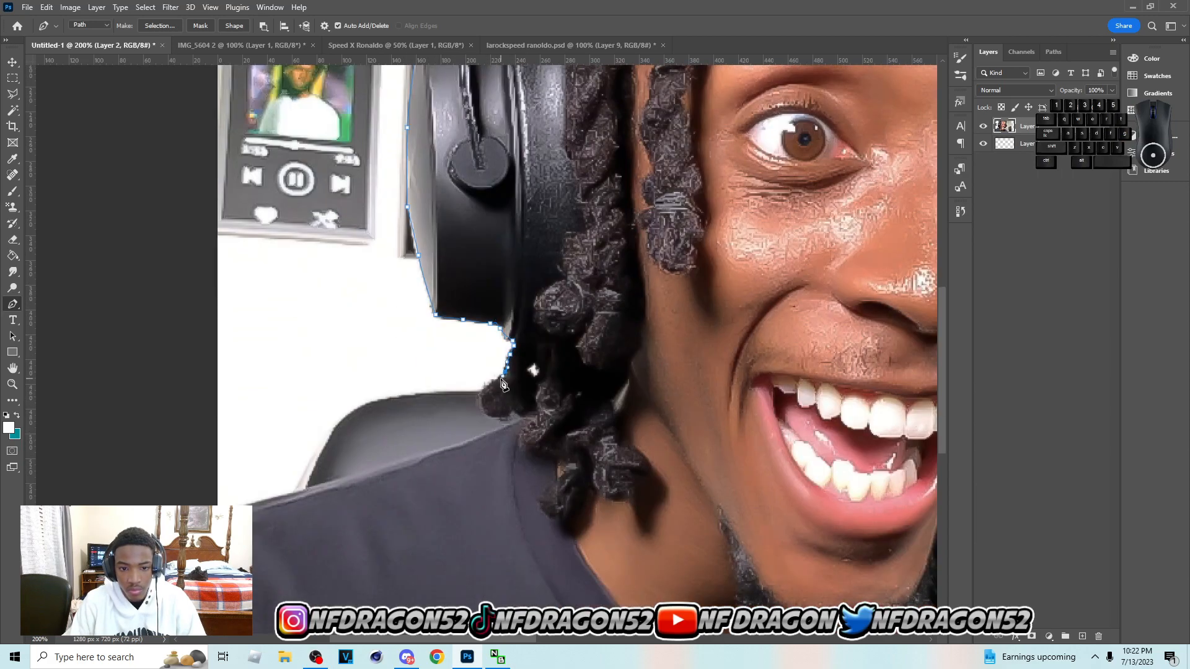
{"action": "left_click", "coordinate": [497, 380]}
Follow the rounded tip of the lowest outer dreadlock with the pen path until it meets the shirt.
{"action": "scroll", "coordinate": [480, 366], "scroll_direction": "down", "scroll_amount": 2}
{"action": "left_click", "coordinate": [480, 325]}
{"action": "left_click", "coordinate": [485, 345]}
{"action": "left_click_drag", "start_coordinate": [494, 348], "coordinate": [488, 365]}
{"action": "left_click", "coordinate": [512, 341]}
{"action": "left_click", "coordinate": [520, 347]}
{"action": "left_click", "coordinate": [522, 350]}
Run the pen path along the shoulder beside the chair and close it around the body outside the canvas.
{"action": "scroll", "coordinate": [429, 338], "scroll_direction": "down", "scroll_amount": 2}
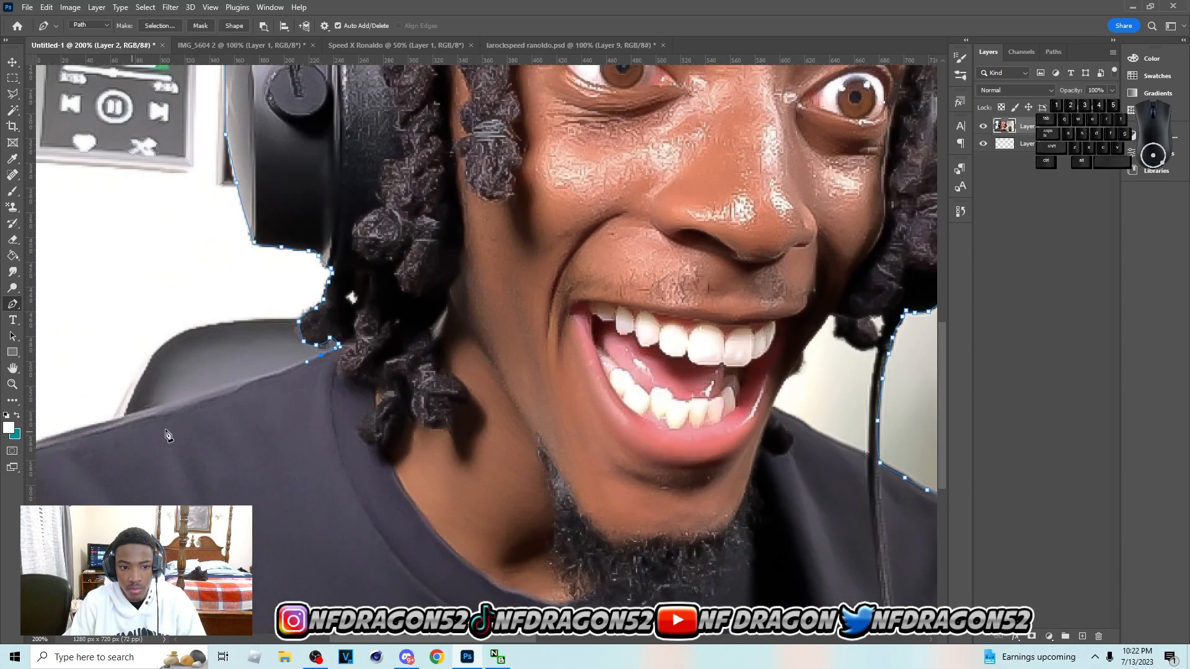
{"action": "scroll", "coordinate": [52, 436], "scroll_direction": "left", "scroll_amount": 7}
{"action": "left_click_drag", "start_coordinate": [335, 563], "coordinate": [329, 612]}
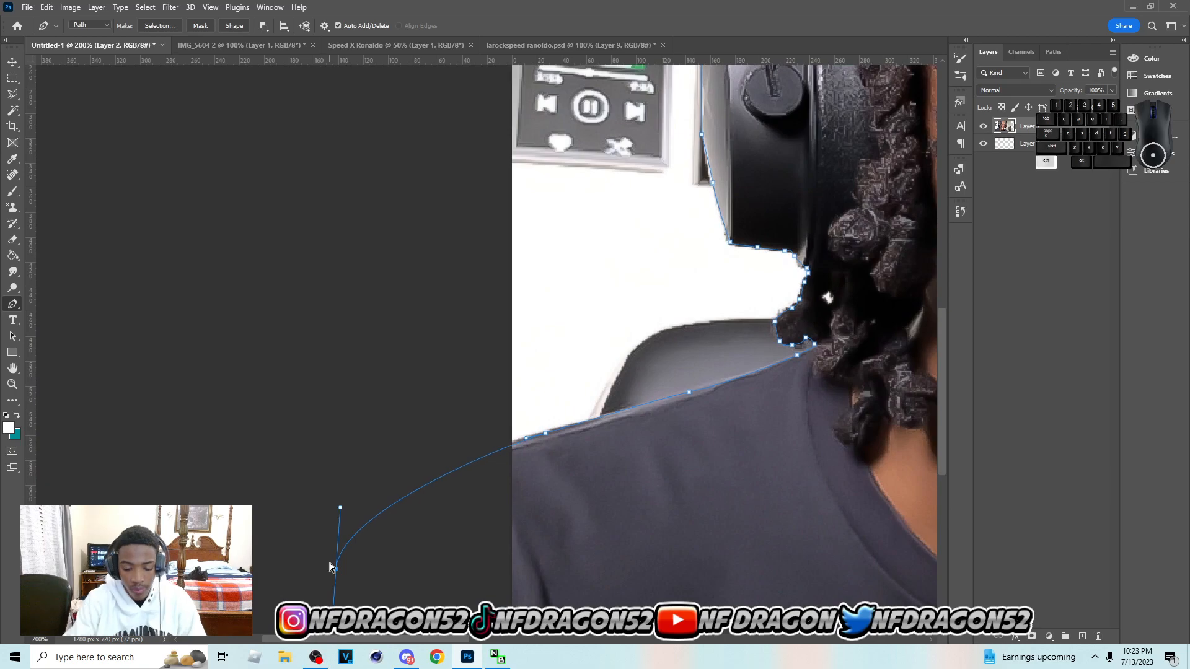
{"action": "scroll", "coordinate": [332, 565], "scroll_direction": "down", "scroll_amount": 3}
{"action": "key", "text": "ctrl+minus"}
{"action": "left_click", "coordinate": [56, 598]}
{"action": "left_click", "coordinate": [588, 597]}
Make a new anti-aliased selection from the closed path with a feather radius of 1 pixel.
{"action": "right_click", "coordinate": [497, 198]}
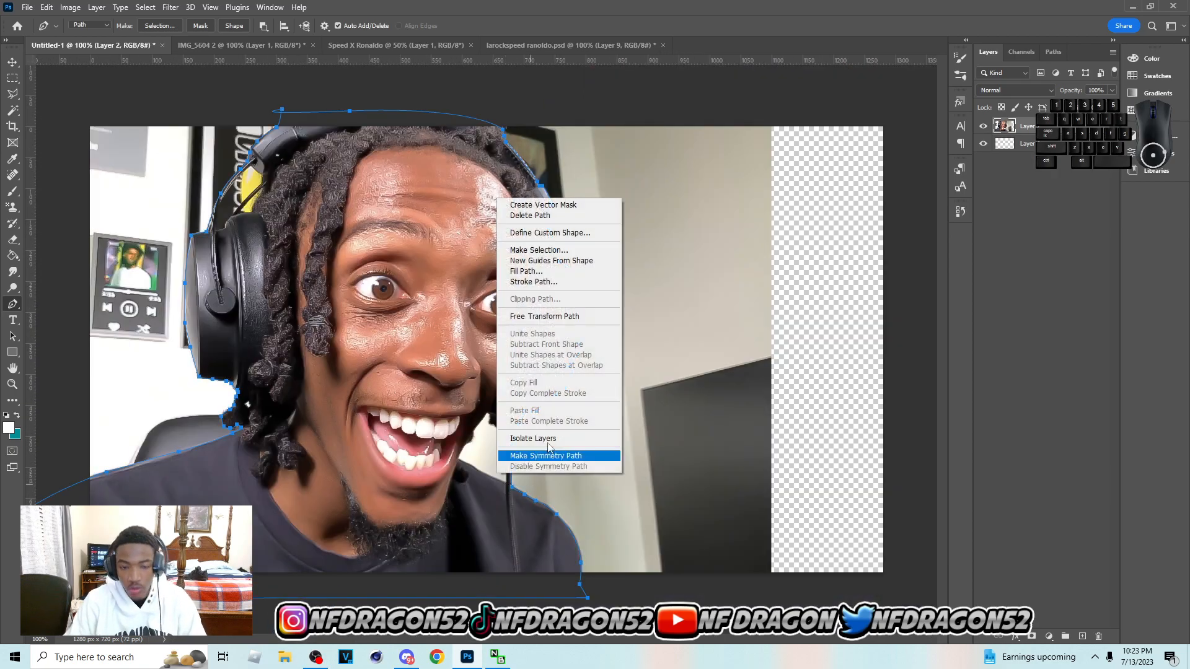
{"action": "left_click", "coordinate": [581, 251]}
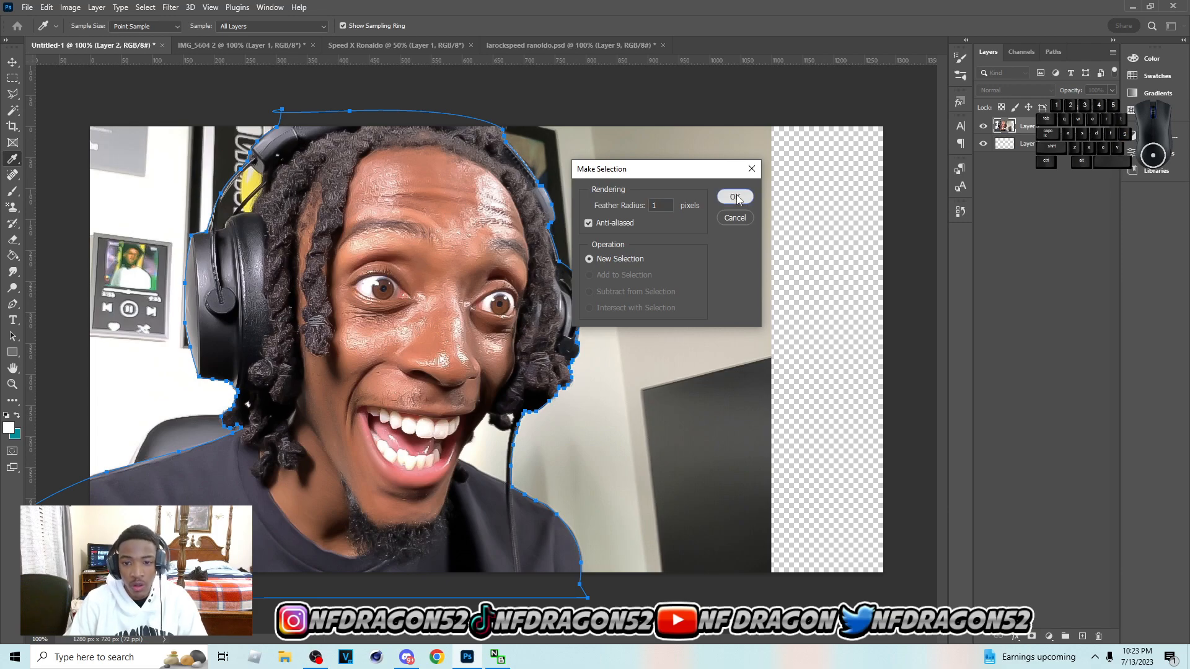
{"action": "left_click", "coordinate": [735, 197]}
Invert the selection and apply it to the photo layer as a layer mask that isolates the man.
{"action": "left_click", "coordinate": [12, 93]}
{"action": "right_click", "coordinate": [460, 134]}
{"action": "left_click", "coordinate": [514, 153]}
{"action": "left_click", "coordinate": [1032, 637]}
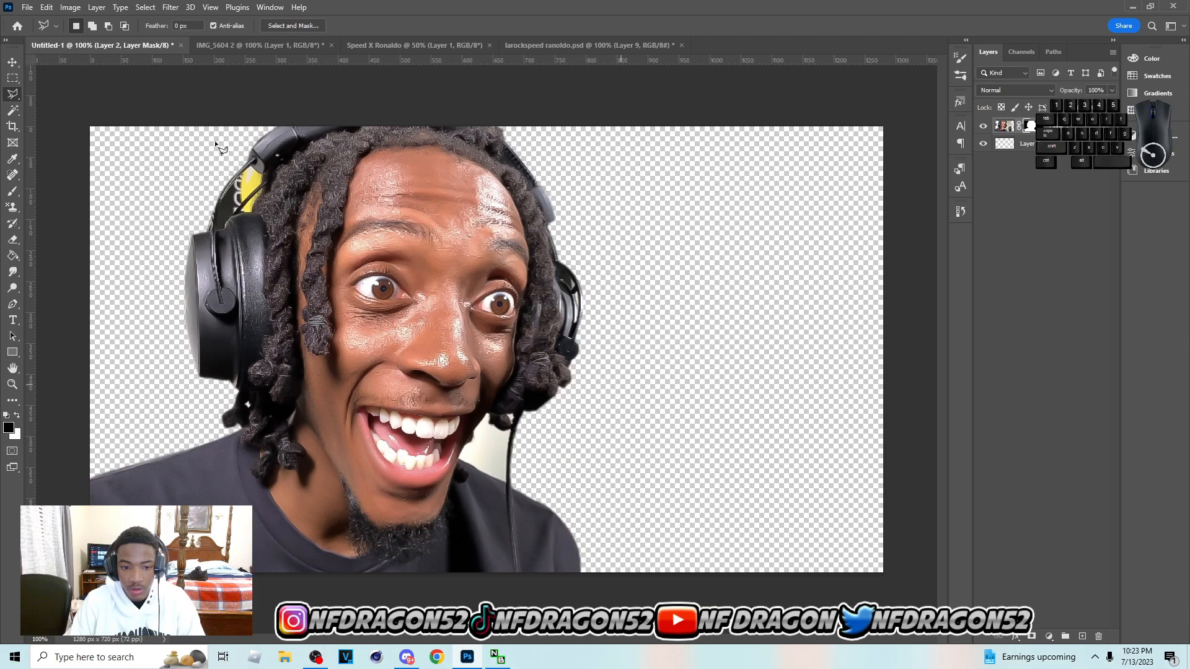
Trace a pen path around the leftover wall area between the headset cable, hair, jaw and shirt.
{"action": "key", "text": "v"}
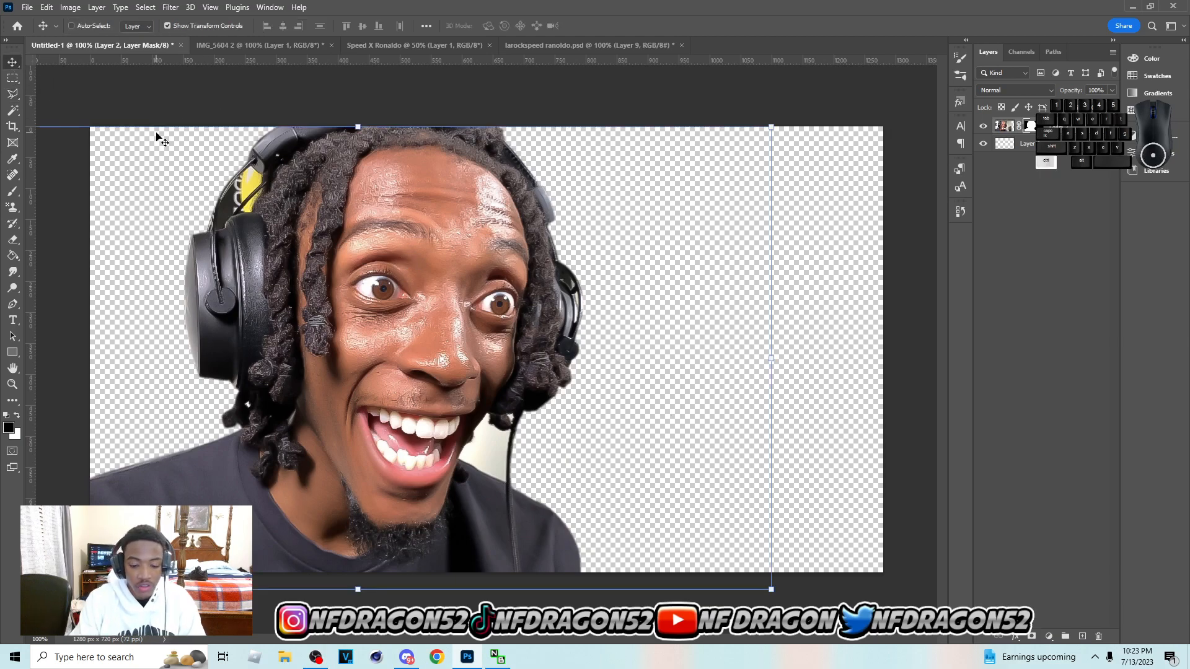
{"action": "key", "text": "ctrl+plus"}
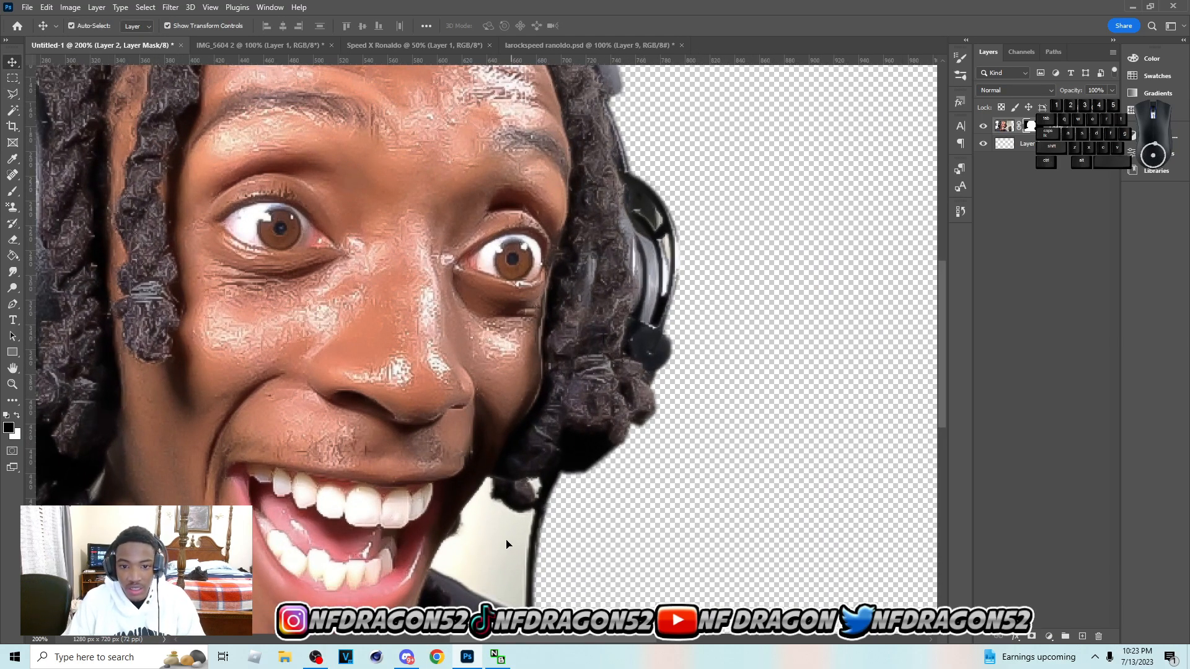
{"action": "scroll", "coordinate": [507, 544], "scroll_direction": "down", "scroll_amount": 4}
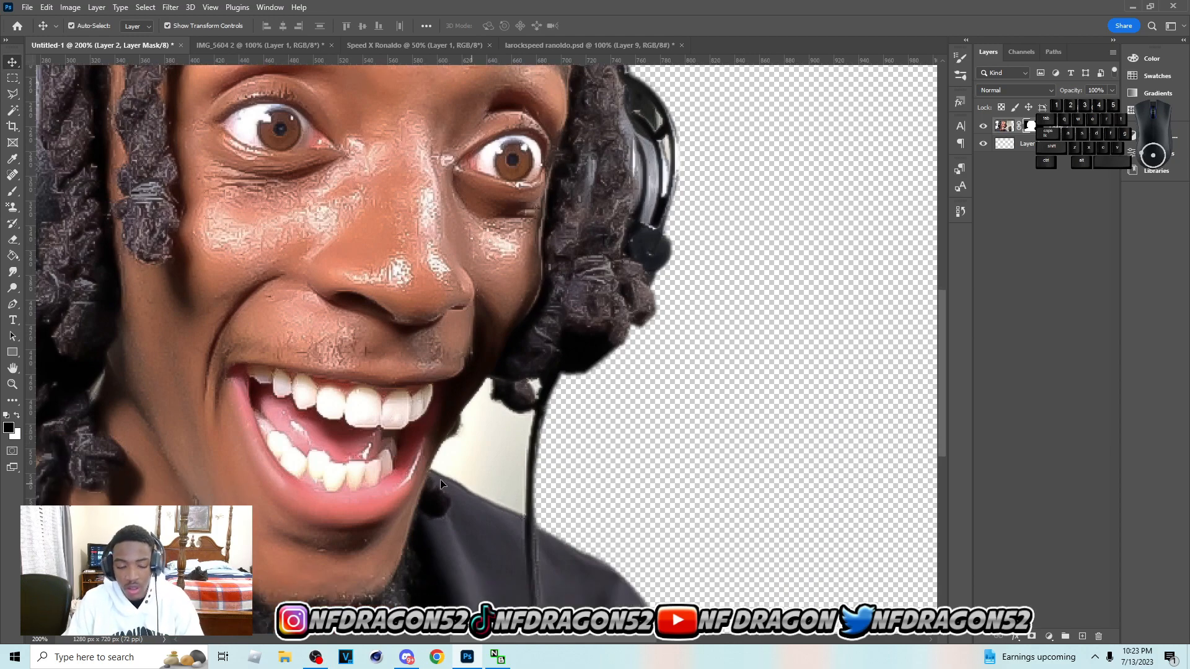
{"action": "key", "text": "p"}
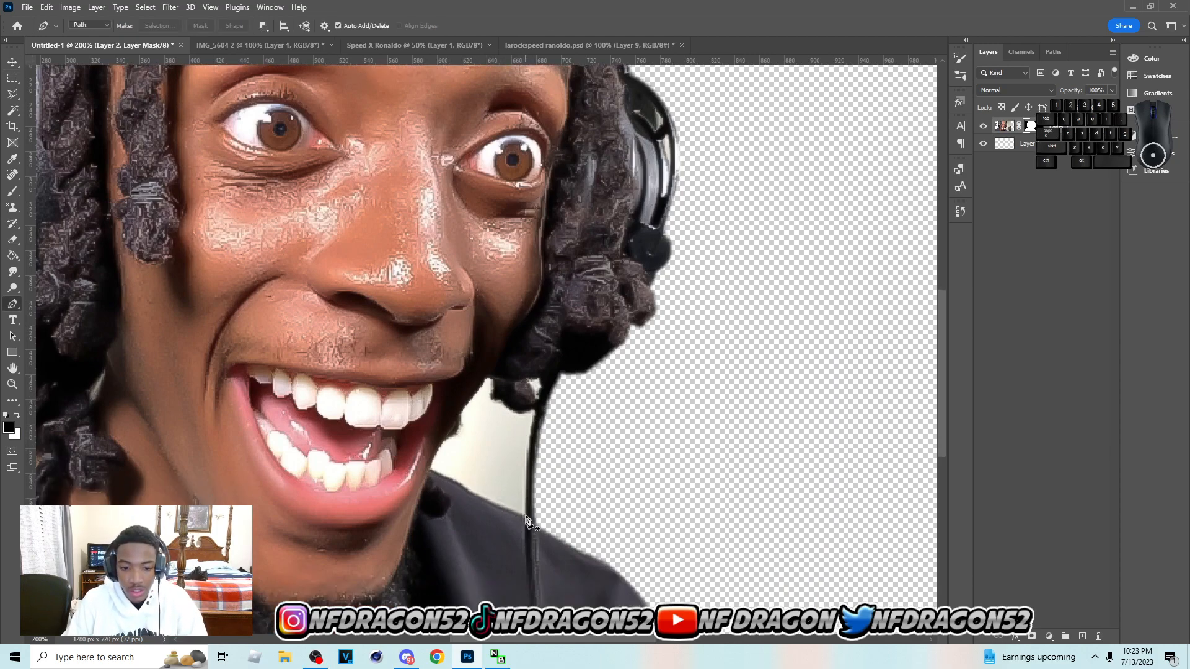
{"action": "left_click", "coordinate": [526, 517]}
{"action": "left_click", "coordinate": [529, 456]}
{"action": "left_click", "coordinate": [536, 415]}
{"action": "left_click", "coordinate": [523, 412]}
{"action": "key", "text": "ctrl+z"}
{"action": "left_click_drag", "start_coordinate": [523, 412], "coordinate": [516, 416]}
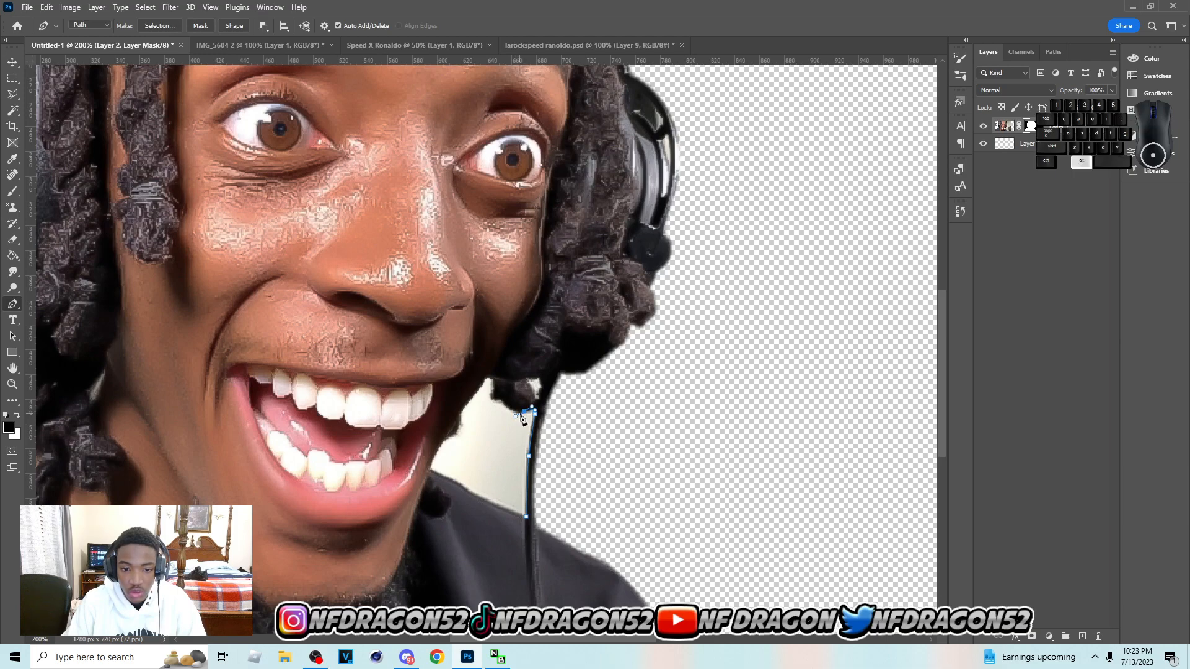
Turn the gap's path into a new selection with a 1-pixel feather and invert the selection.
{"action": "right_click", "coordinate": [505, 409]}
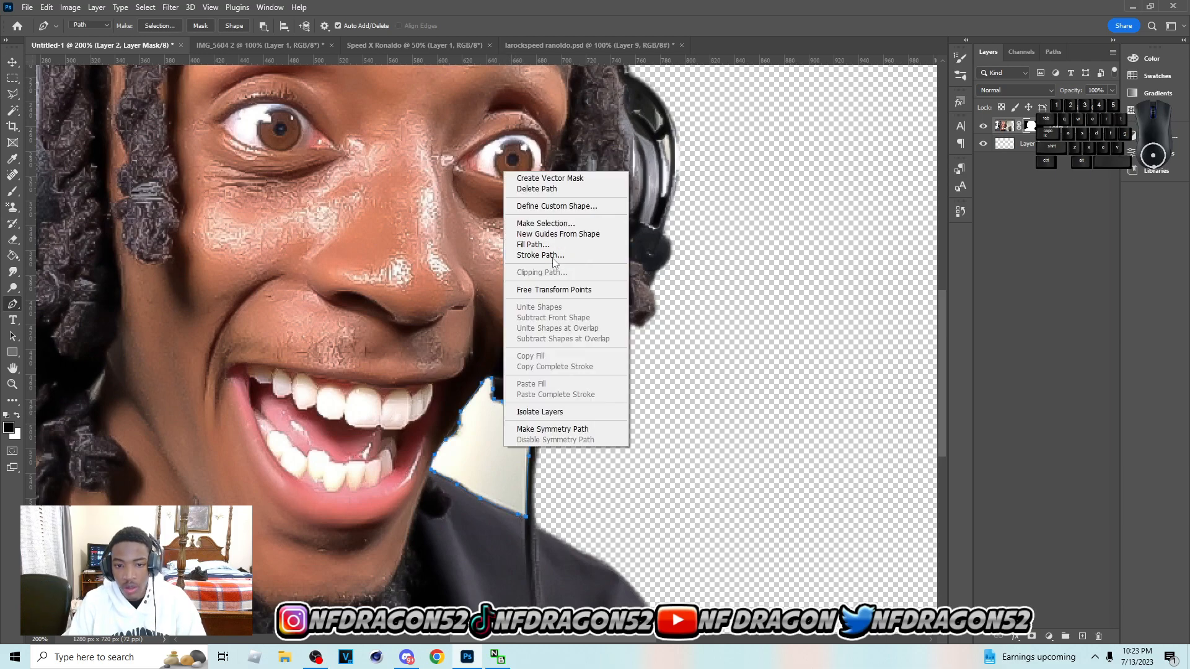
{"action": "left_click", "coordinate": [545, 224]}
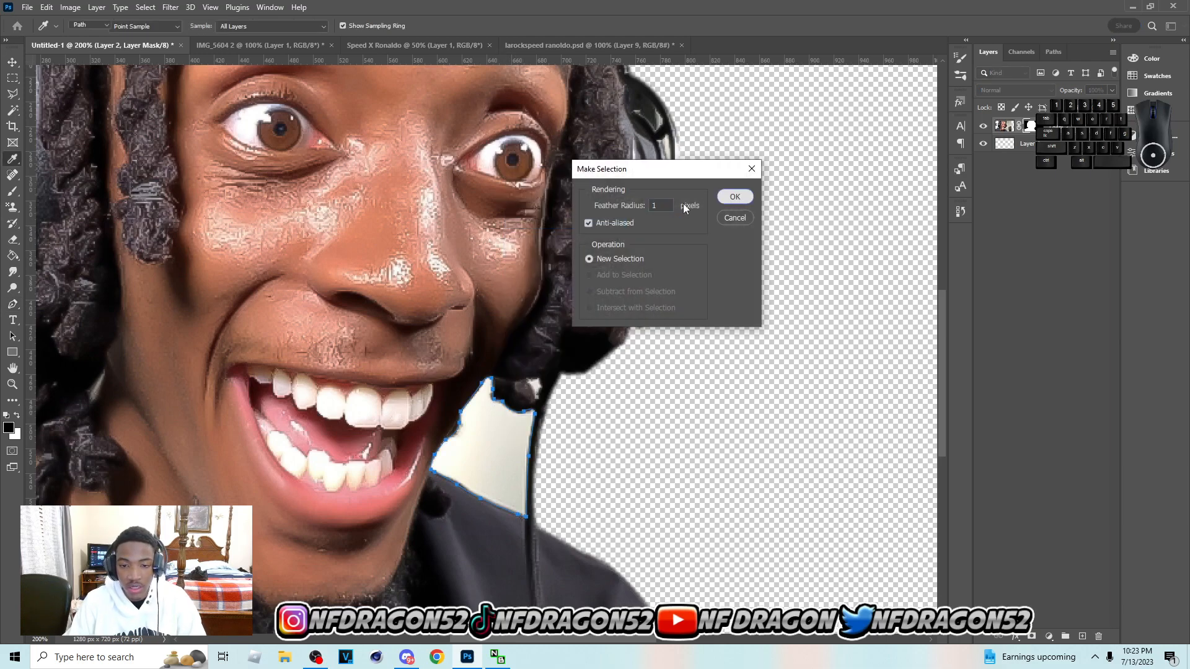
{"action": "left_click", "coordinate": [736, 198]}
{"action": "key", "text": "m"}
{"action": "right_click", "coordinate": [601, 274]}
{"action": "left_click", "coordinate": [617, 290]}
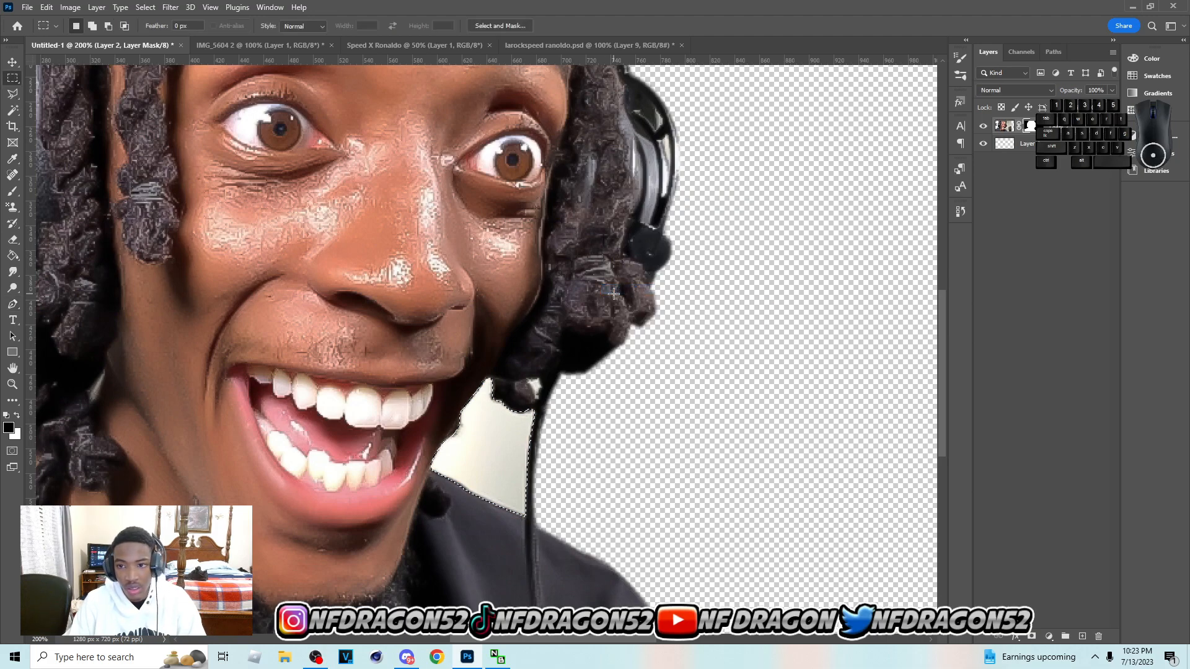
Fill the selected gap beside the cable with black on the layer mask using the Paint Bucket, and deselect it.
{"action": "key", "text": "g"}
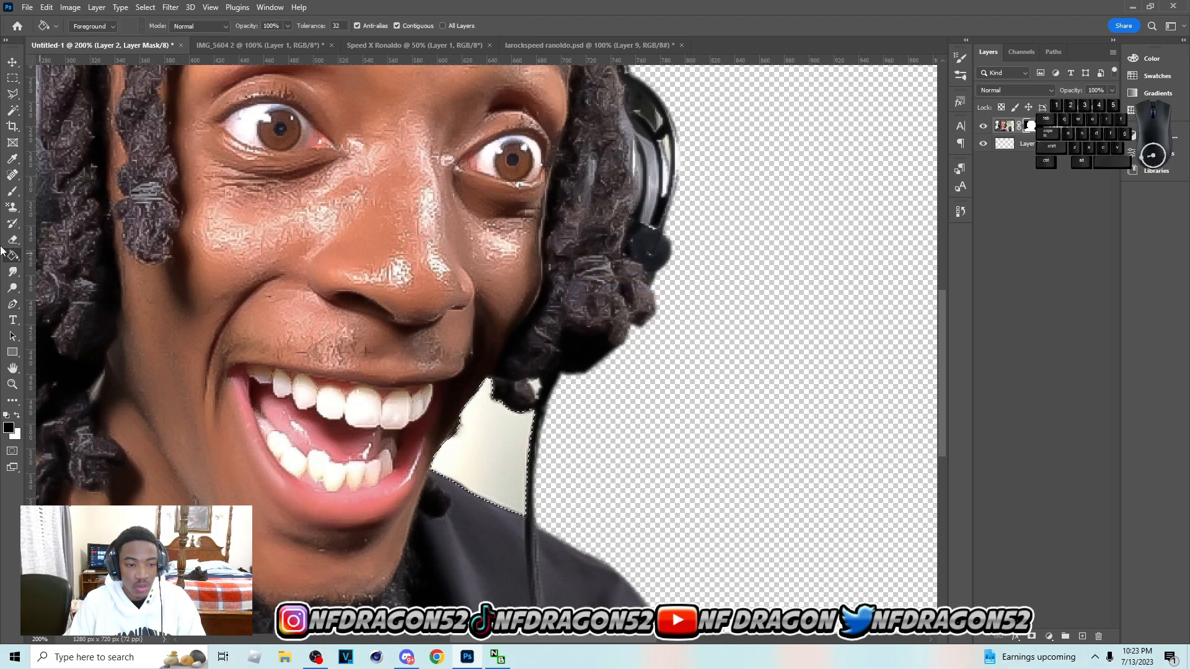
{"action": "left_click", "coordinate": [479, 450]}
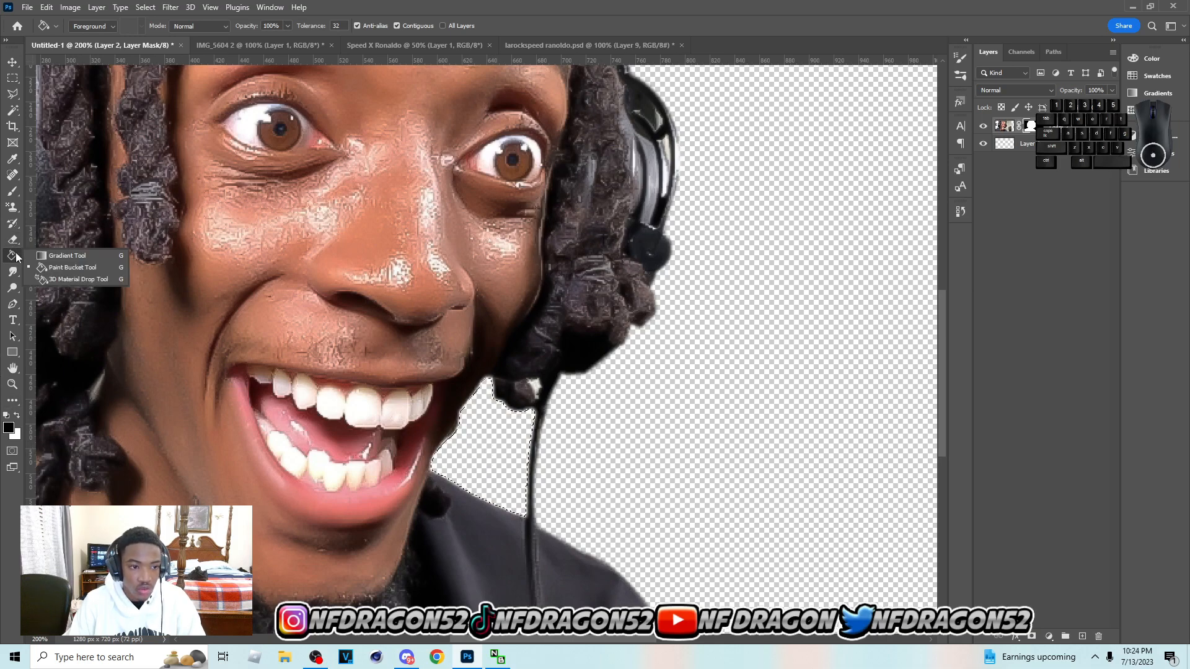
{"action": "left_click", "coordinate": [69, 267]}
{"action": "left_click", "coordinate": [9, 428]}
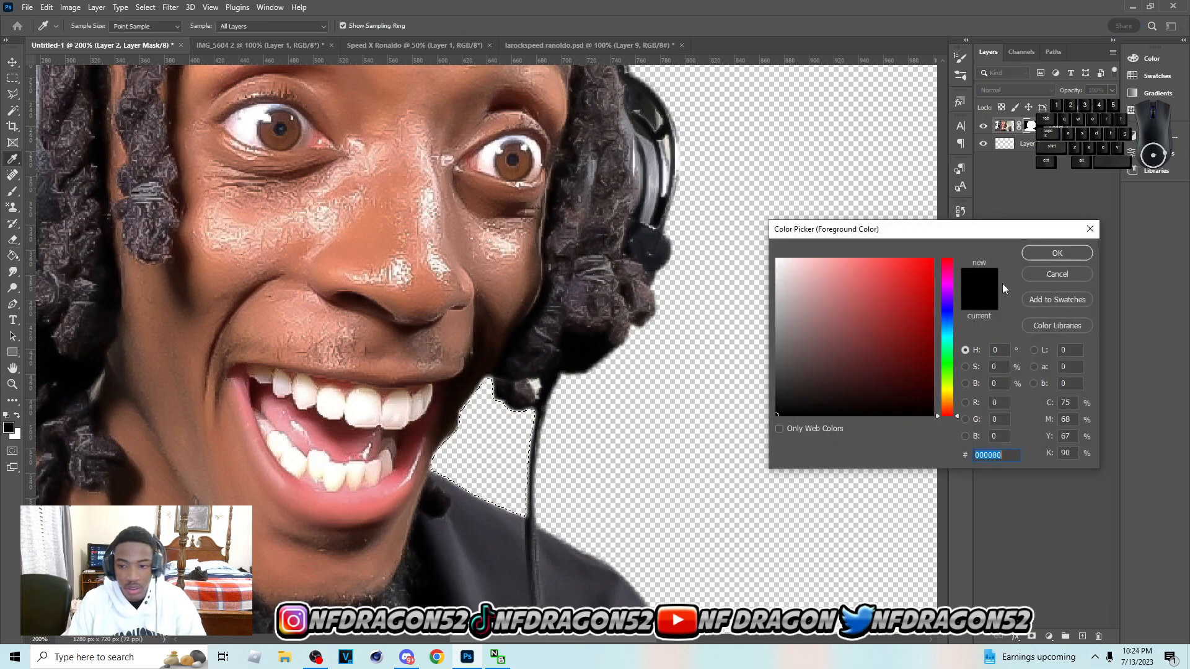
{"action": "left_click", "coordinate": [1057, 252]}
{"action": "left_click", "coordinate": [12, 94]}
{"action": "left_click", "coordinate": [655, 207]}
Choose a small Soft Round Pressure Opacity and Flow brush and paint black on the mask over the white spot in the dreadlock.
{"action": "key", "text": "b"}
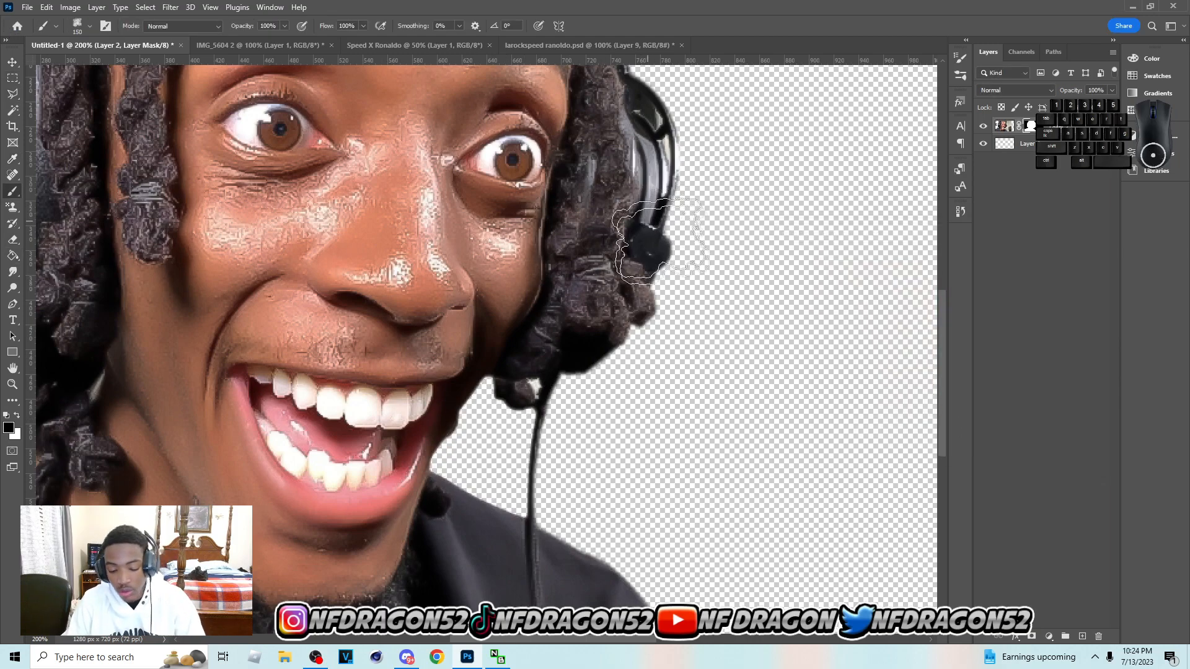
{"action": "key", "text": "bracketleft"}
{"action": "key", "text": "bracketleft"}
{"action": "key", "text": "bracketleft"}
{"action": "key", "text": "bracketleft"}
{"action": "key", "text": "bracketleft"}
{"action": "key", "text": "bracketleft"}
{"action": "key", "text": "bracketleft"}
{"action": "key", "text": "bracketleft"}
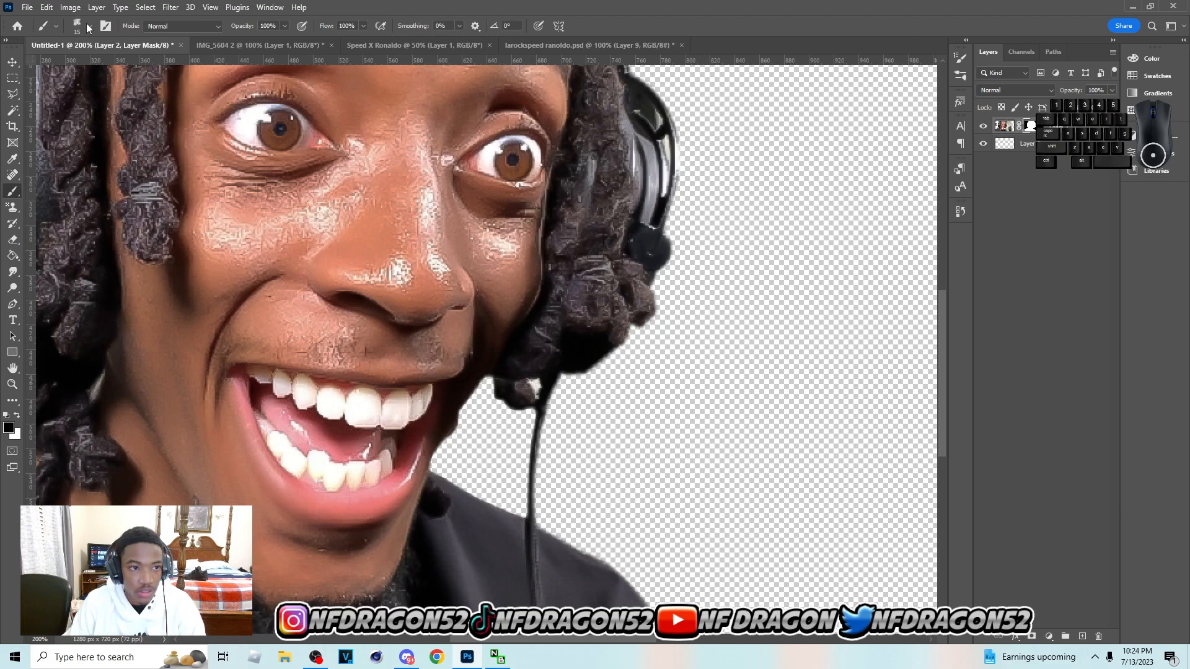
{"action": "left_click", "coordinate": [89, 26]}
{"action": "left_click", "coordinate": [140, 142]}
{"action": "left_click", "coordinate": [90, 27]}
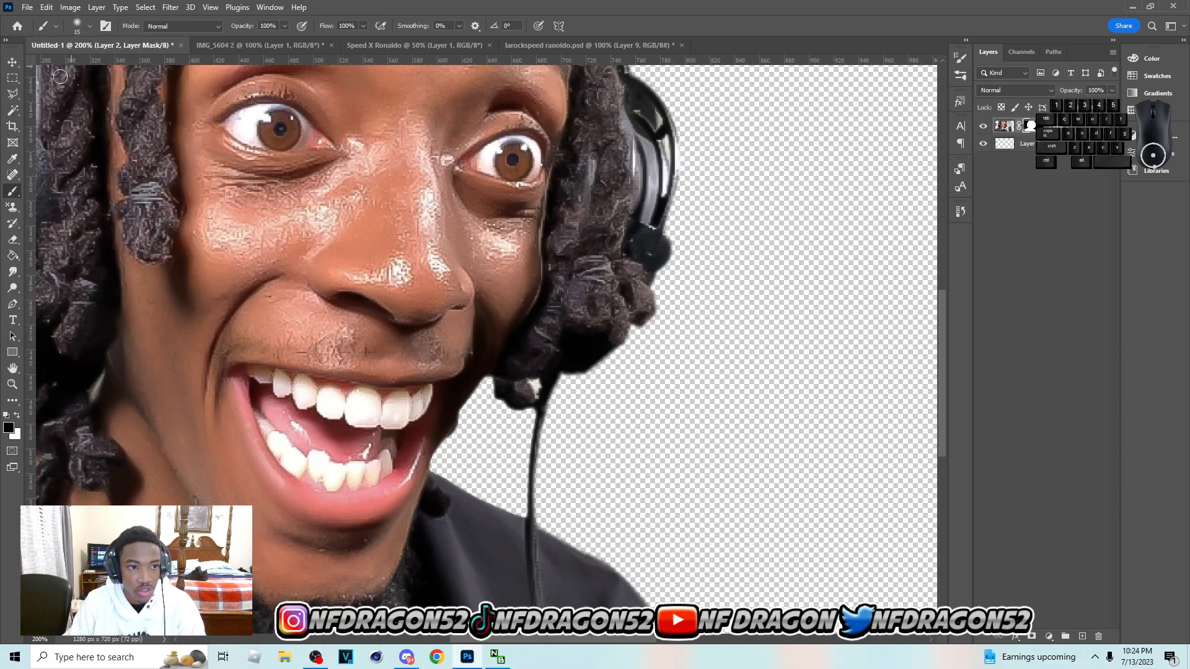
{"action": "left_click", "coordinate": [90, 27]}
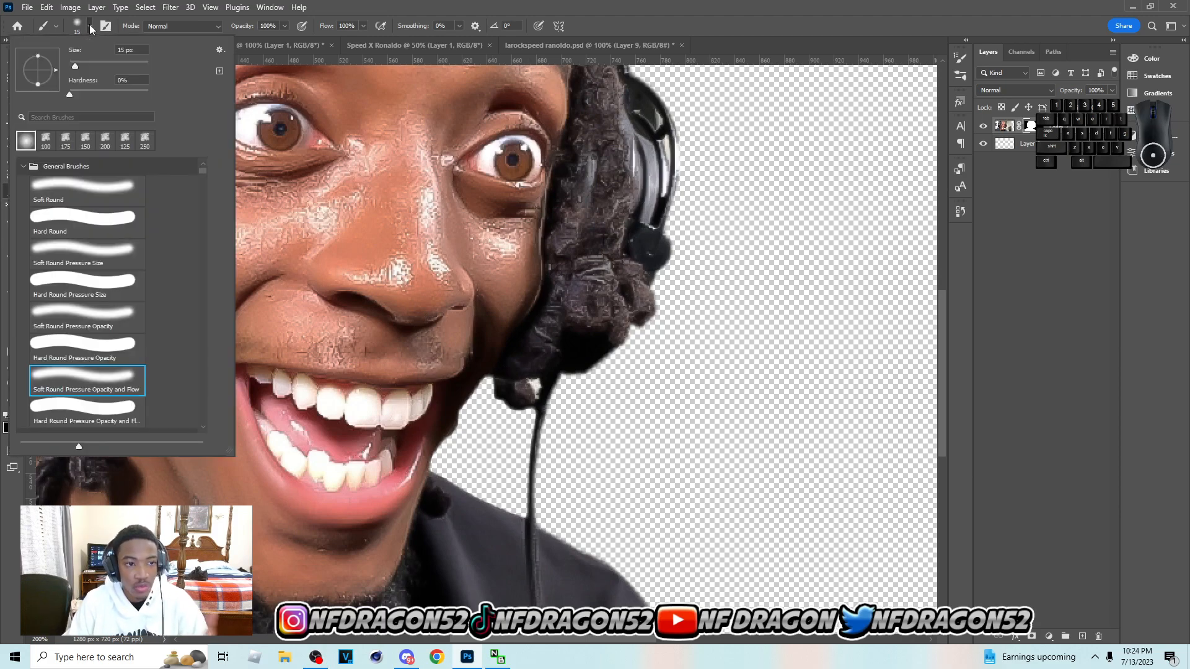
{"action": "left_click", "coordinate": [90, 26]}
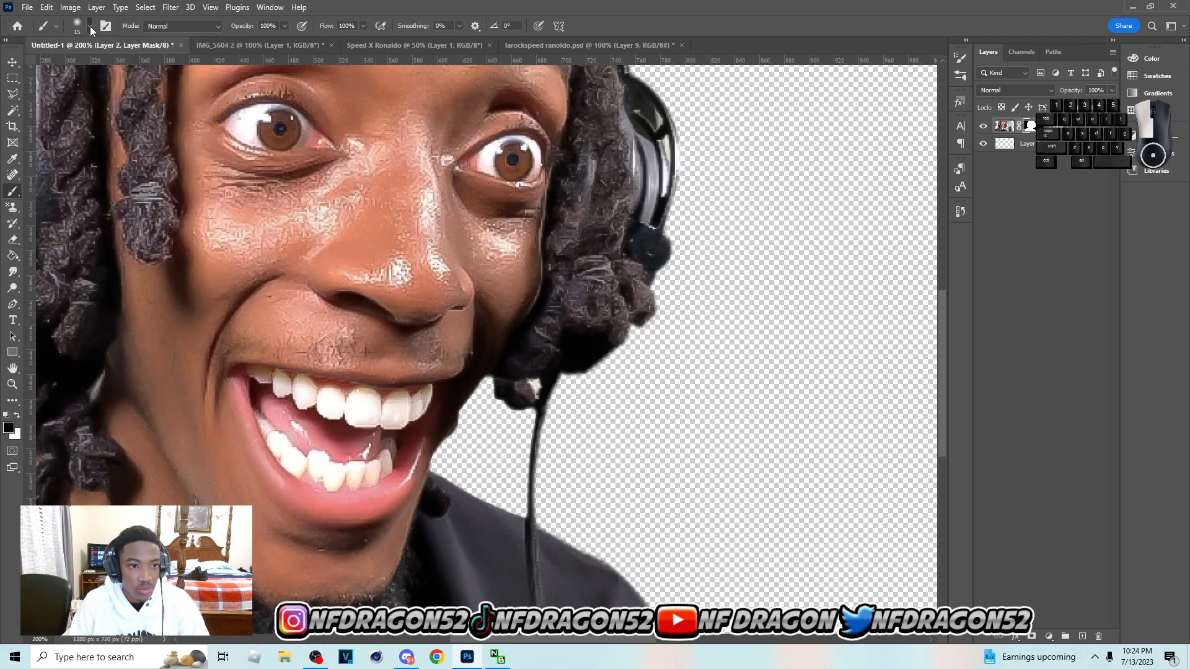
{"action": "left_click", "coordinate": [528, 380]}
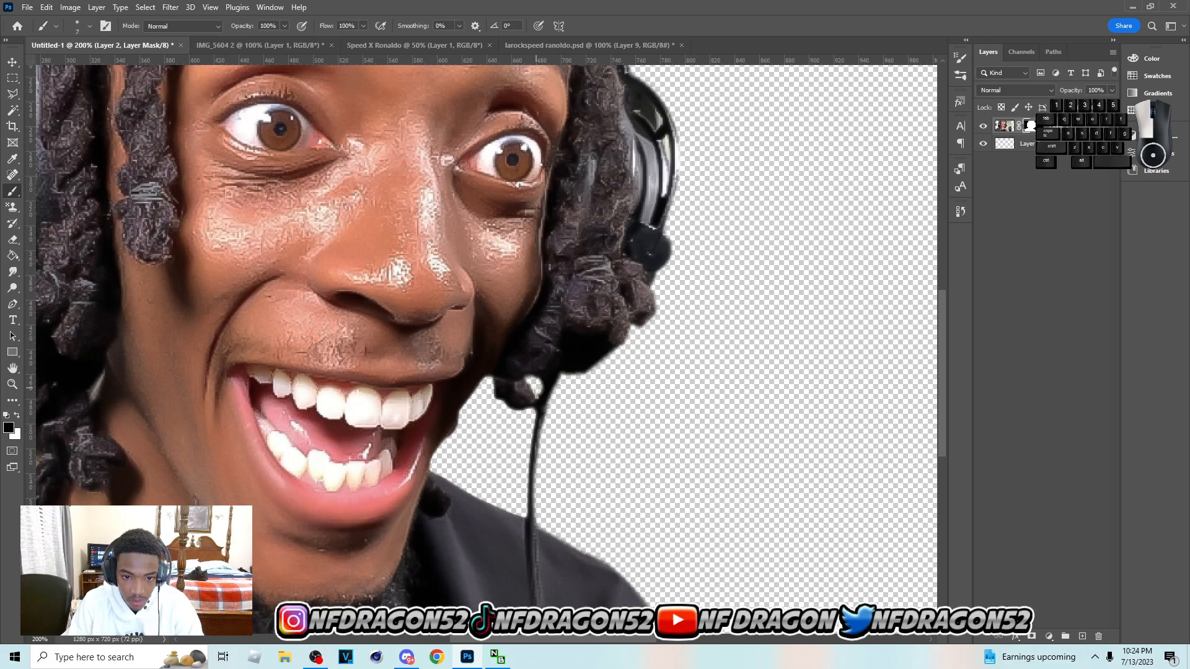
Cut the leftover yellow background between the headband arm and the hair out of the mask with the Pen tool.
{"action": "left_click_drag", "start_coordinate": [525, 638], "coordinate": [507, 638]}
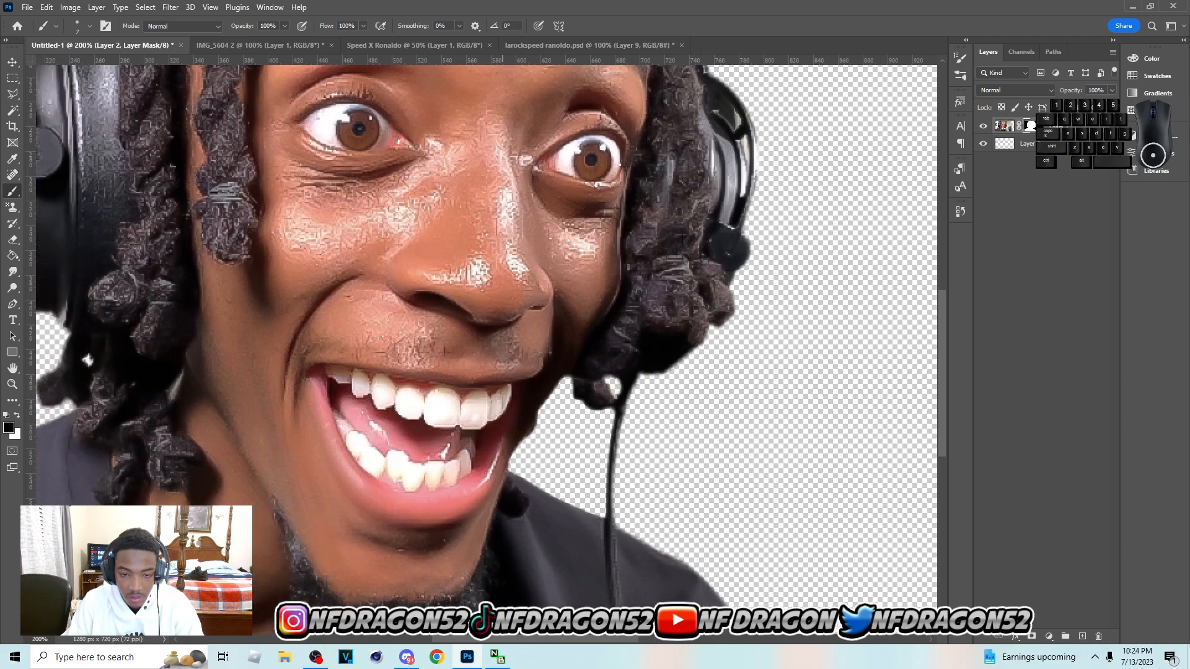
{"action": "left_click_drag", "start_coordinate": [508, 639], "coordinate": [420, 639]}
{"action": "key", "text": "p"}
{"action": "scroll", "coordinate": [503, 491], "scroll_direction": "up", "scroll_amount": 3}
{"action": "scroll", "coordinate": [504, 492], "scroll_direction": "up", "scroll_amount": 5}
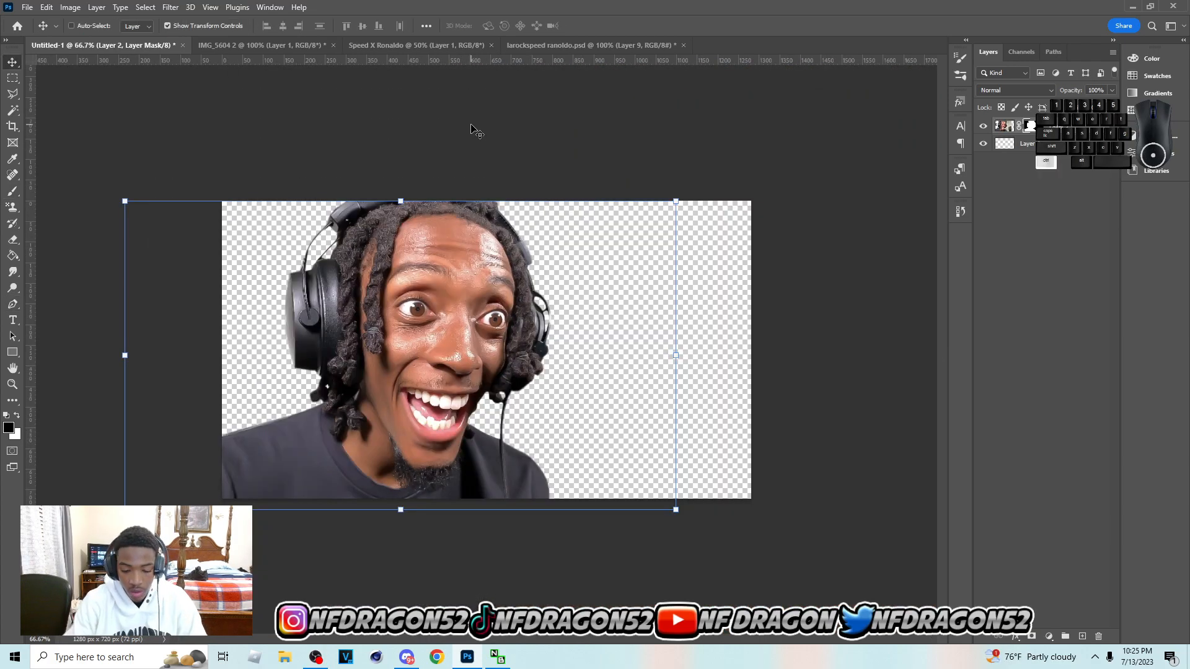
Add a Brightness/Contrast adjustment layer clipped to the man's masked photo layer.
{"action": "key", "text": "ctrl+plus"}
{"action": "left_click", "coordinate": [1048, 637]}
{"action": "left_click", "coordinate": [1110, 463]}
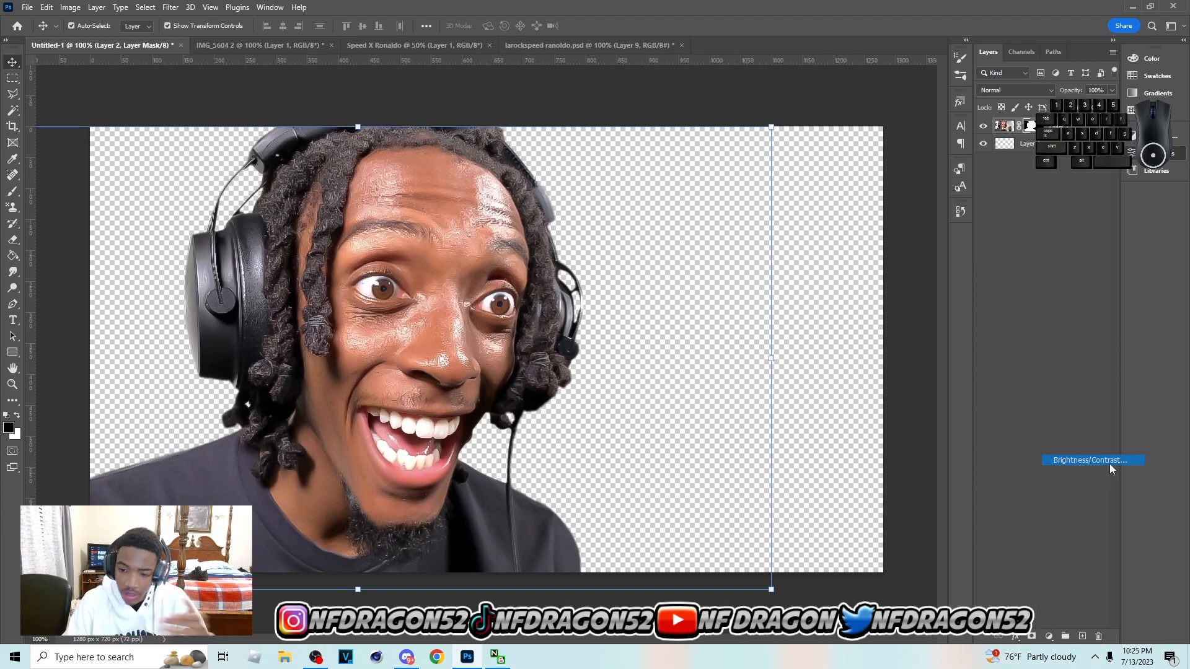
{"action": "left_click", "coordinate": [1132, 163]}
{"action": "left_click", "coordinate": [1049, 636]}
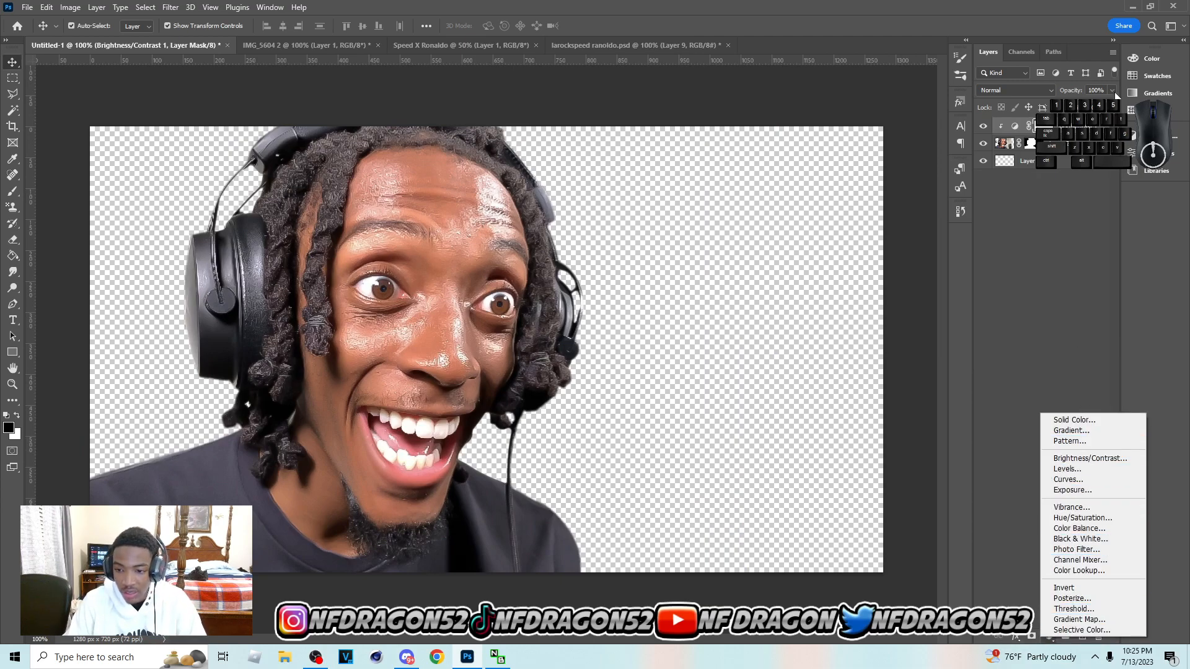
{"action": "left_click", "coordinate": [1048, 638]}
Open the properties of the Brightness/Contrast adjustment and raise its Brightness to about 15.
{"action": "right_click", "coordinate": [1083, 126]}
{"action": "left_click", "coordinate": [1154, 144]}
{"action": "left_click", "coordinate": [1156, 153]}
{"action": "left_click", "coordinate": [1156, 153]}
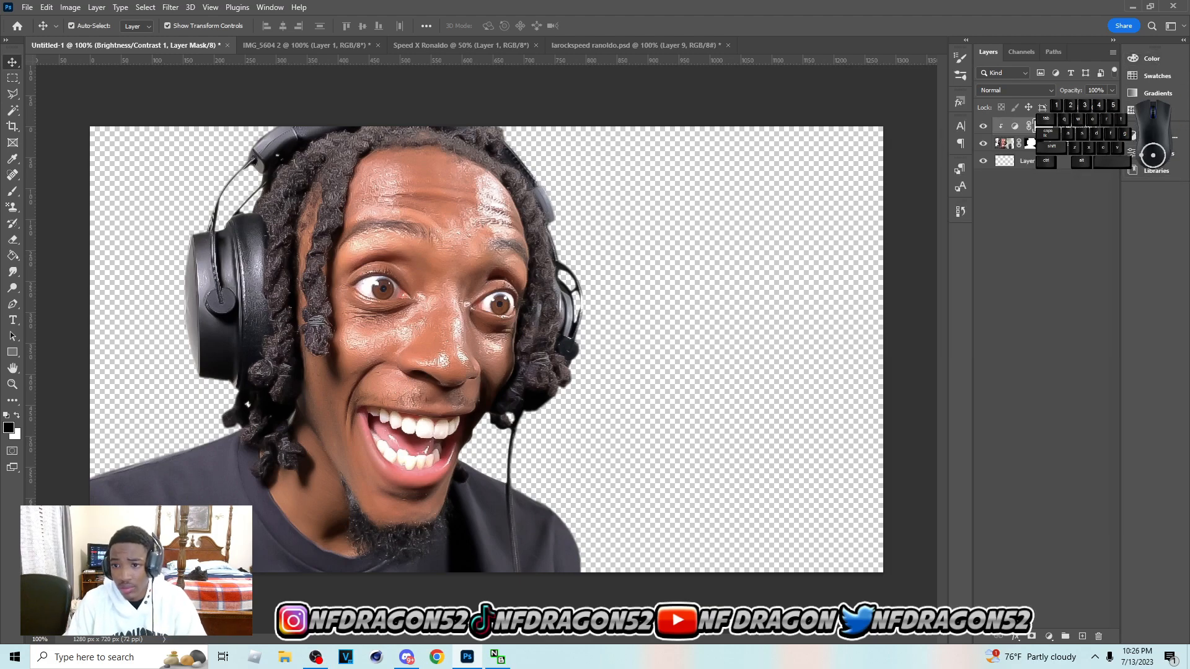
{"action": "right_click", "coordinate": [1071, 128]}
{"action": "right_click", "coordinate": [1094, 127]}
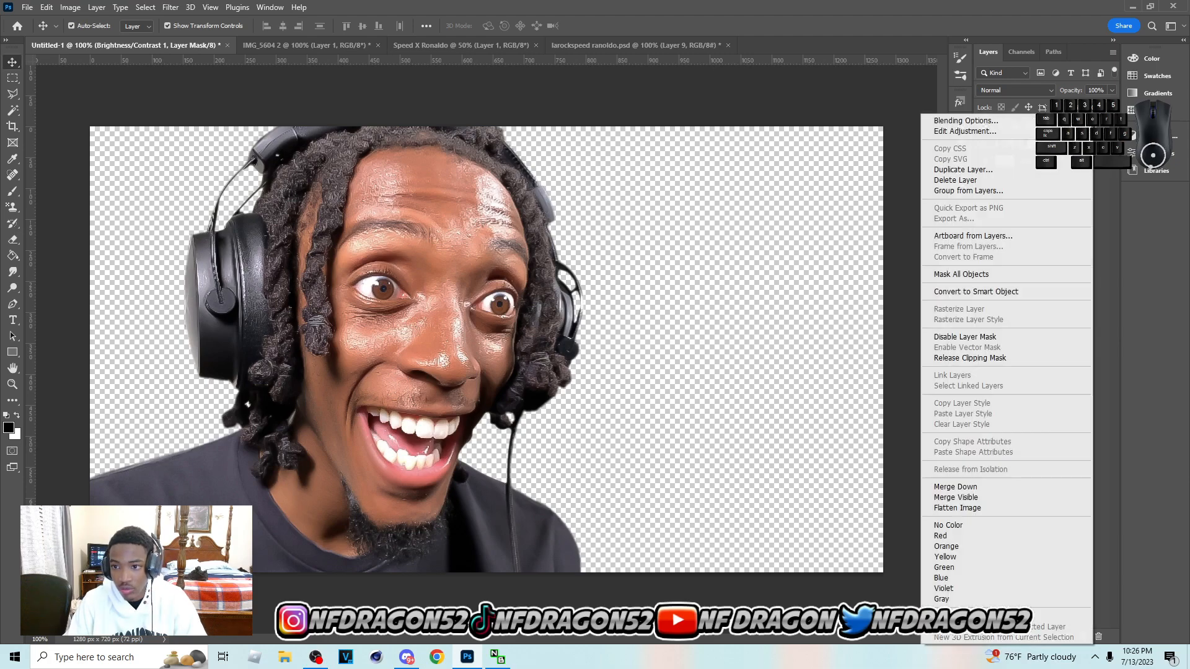
{"action": "left_click", "coordinate": [1163, 152]}
{"action": "left_click", "coordinate": [1163, 157]}
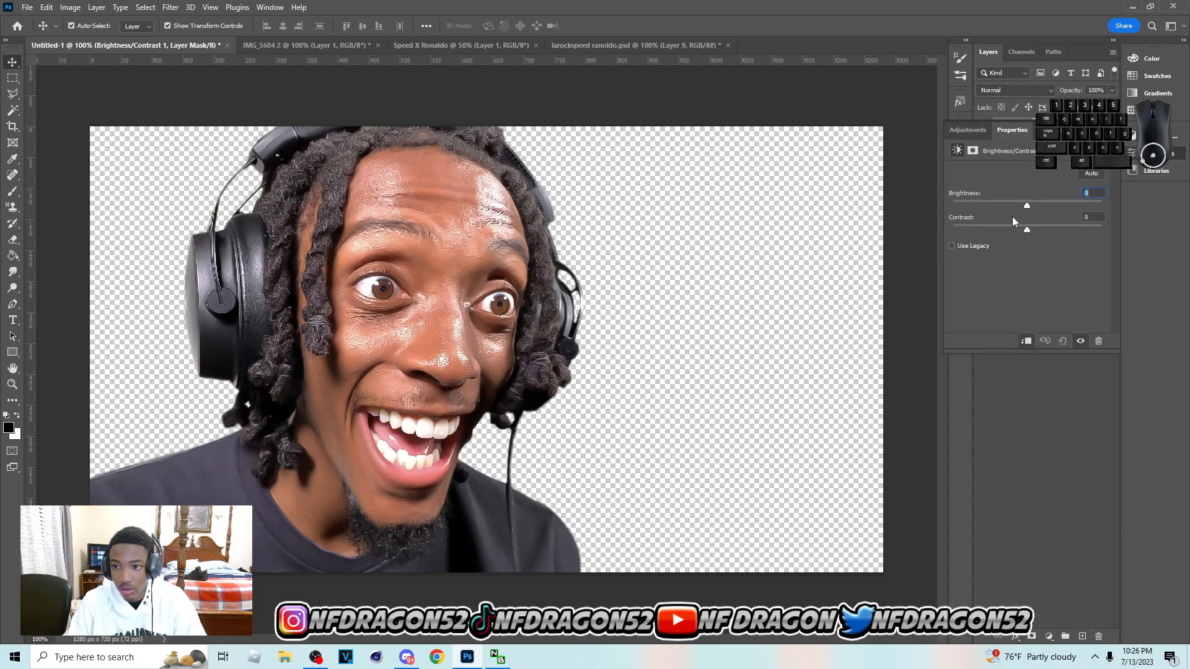
{"action": "left_click_drag", "start_coordinate": [1026, 205], "coordinate": [1031, 204]}
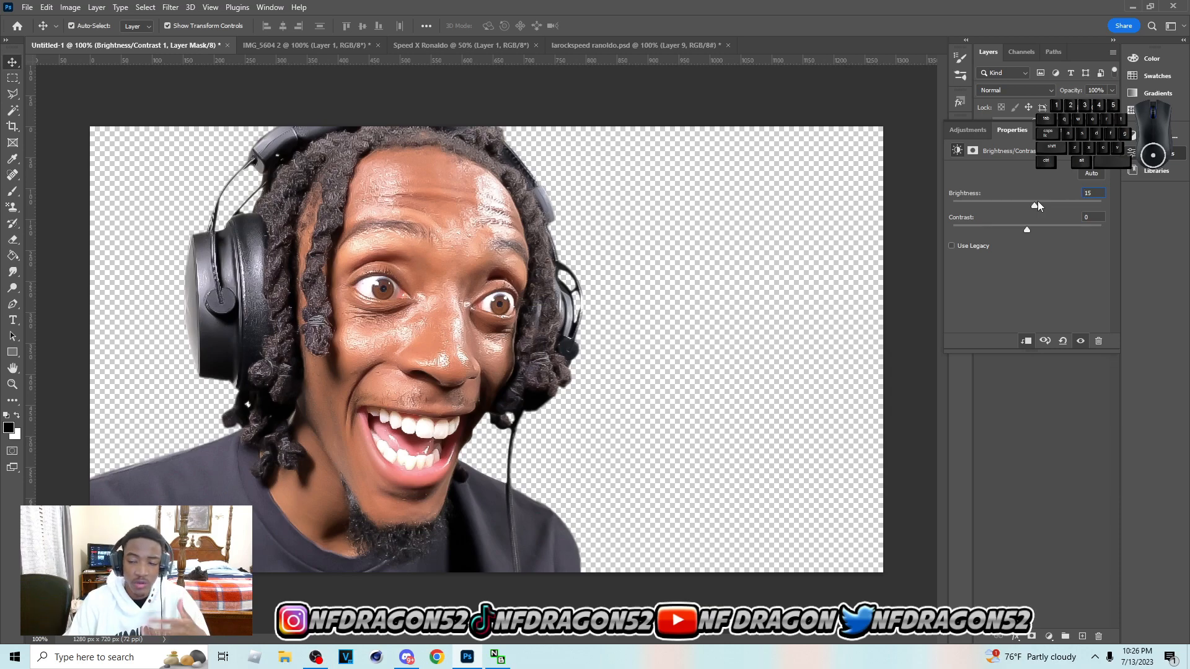
{"action": "left_click_drag", "start_coordinate": [1034, 204], "coordinate": [1036, 209]}
{"action": "left_click", "coordinate": [1158, 153]}
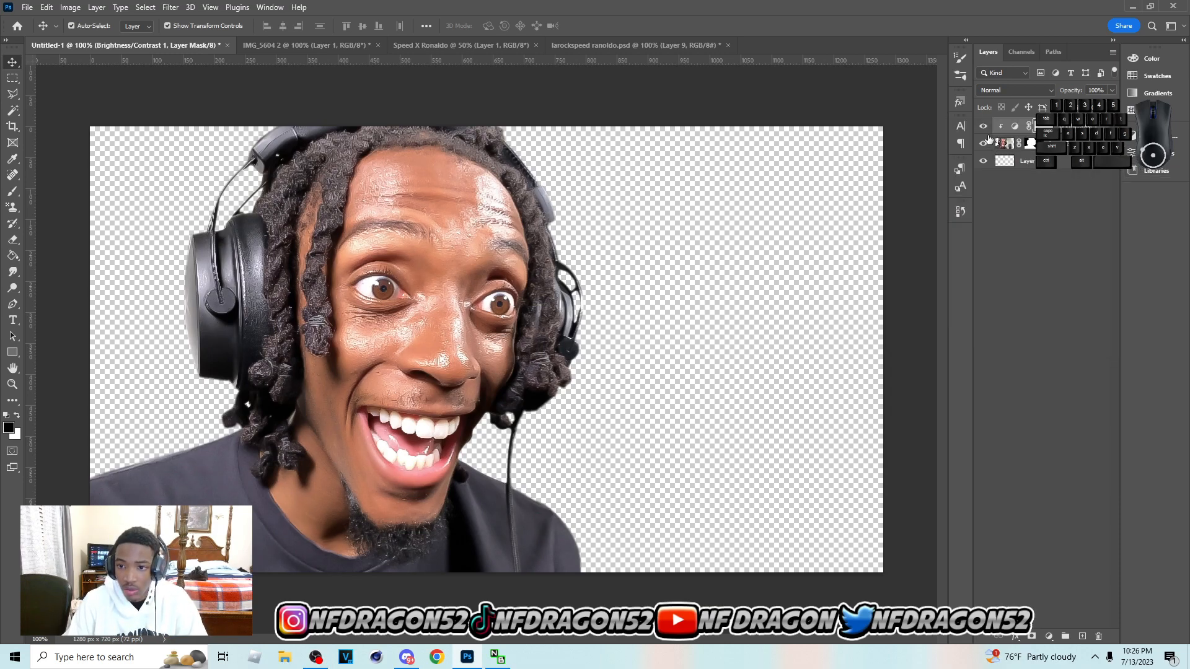
Compare the man's photo with and without the Brightness/Contrast adjustment.
{"action": "left_click", "coordinate": [985, 128]}
{"action": "left_click", "coordinate": [985, 128]}
{"action": "left_click", "coordinate": [1165, 154]}
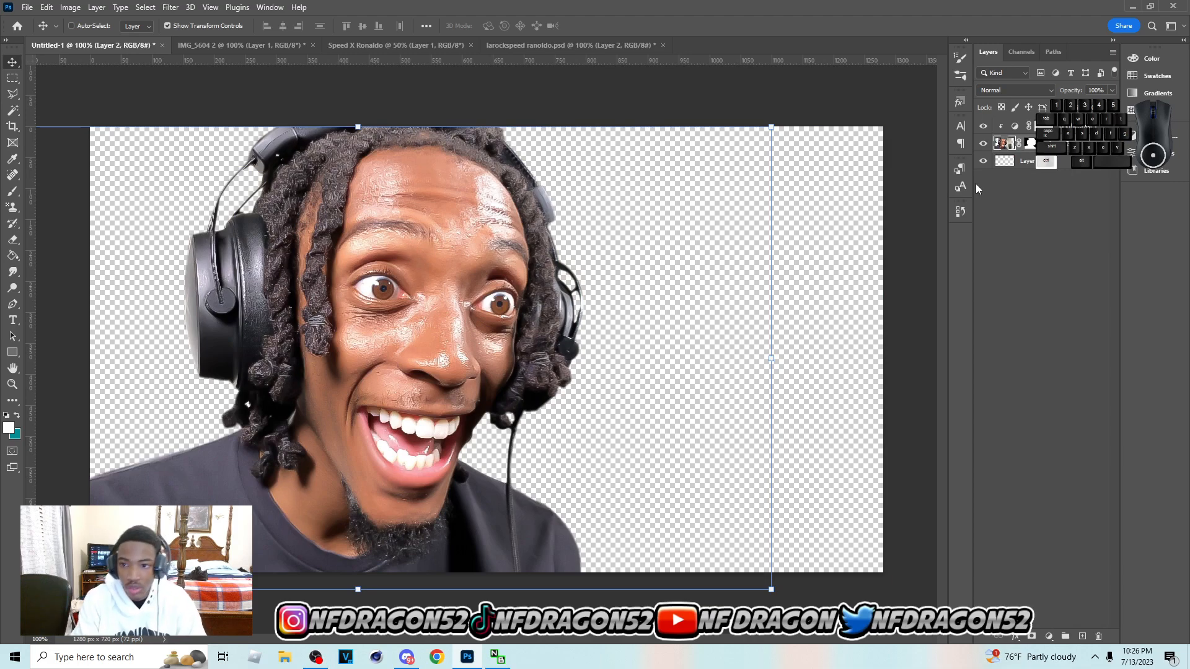
Duplicate the masked photo layer and delete the layer mask from the lower copy.
{"action": "key", "text": "ctrl+j"}
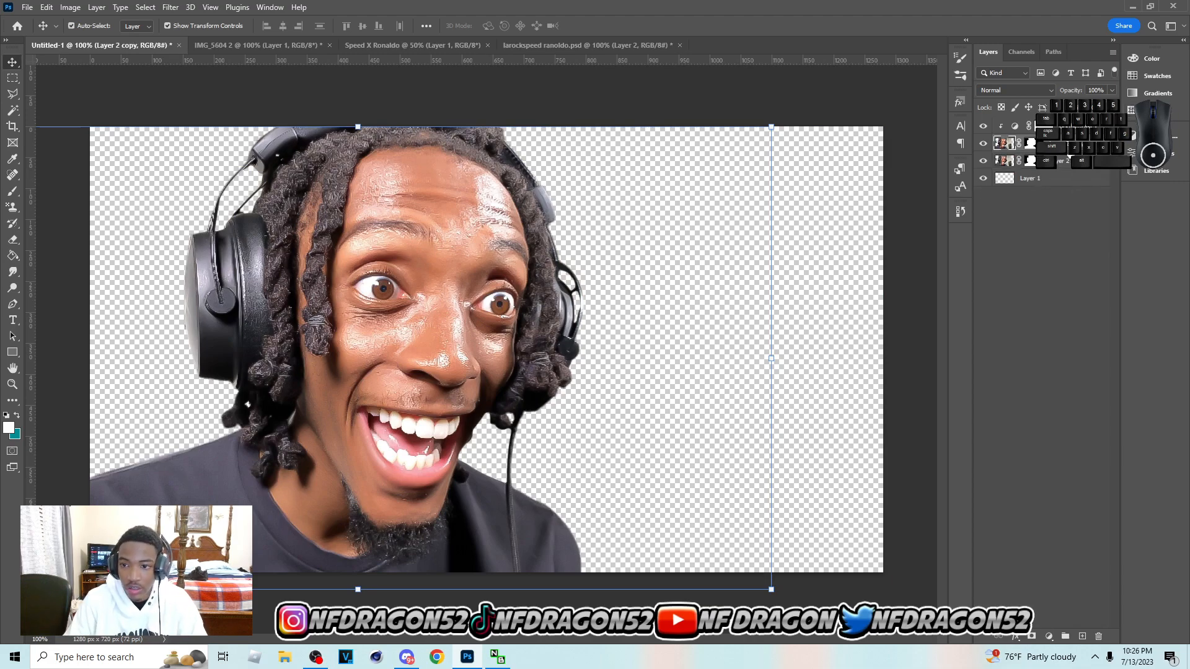
{"action": "left_click", "coordinate": [1030, 161]}
{"action": "right_click", "coordinate": [1031, 162]}
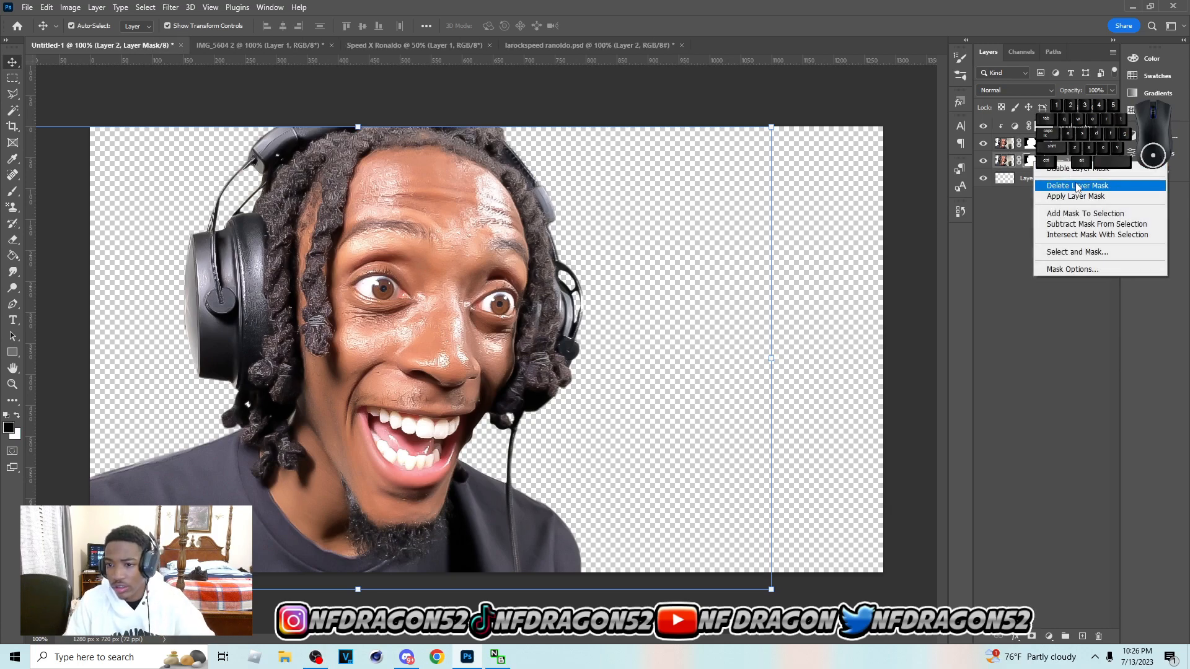
{"action": "left_click", "coordinate": [1032, 163]}
{"action": "right_click", "coordinate": [1033, 160]}
{"action": "left_click", "coordinate": [1072, 184]}
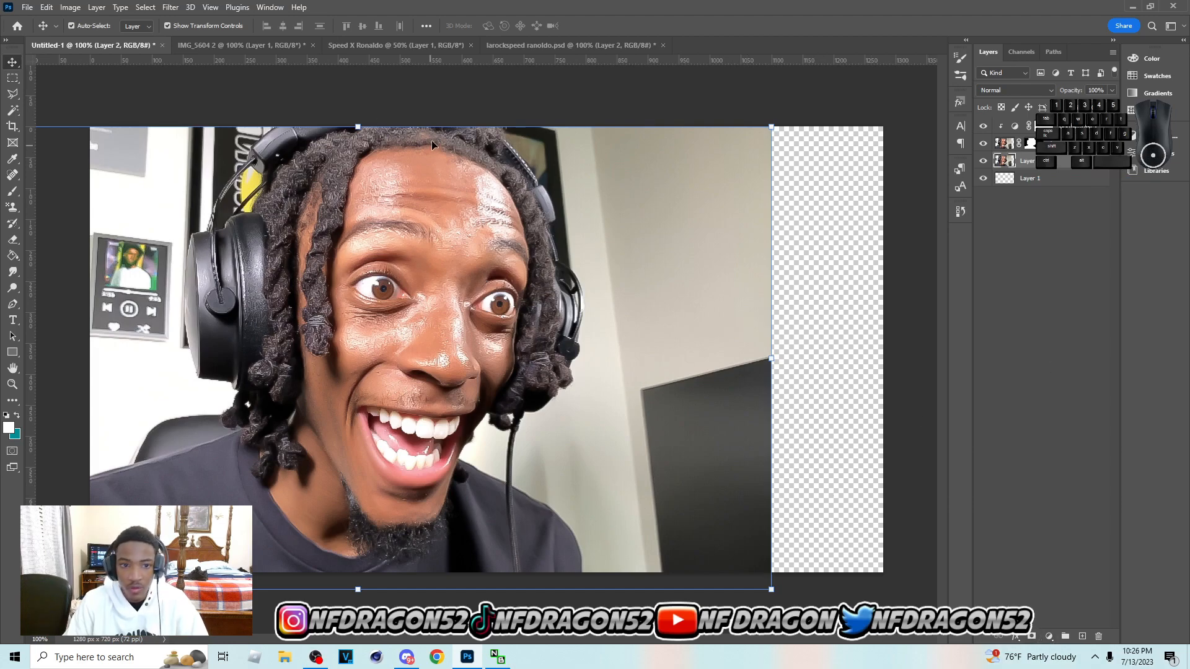
Copy the Speed X Ronaldo photo into the thumbnail document, then scale and position it over the canvas's right half behind the cutout.
{"action": "left_click", "coordinate": [419, 48]}
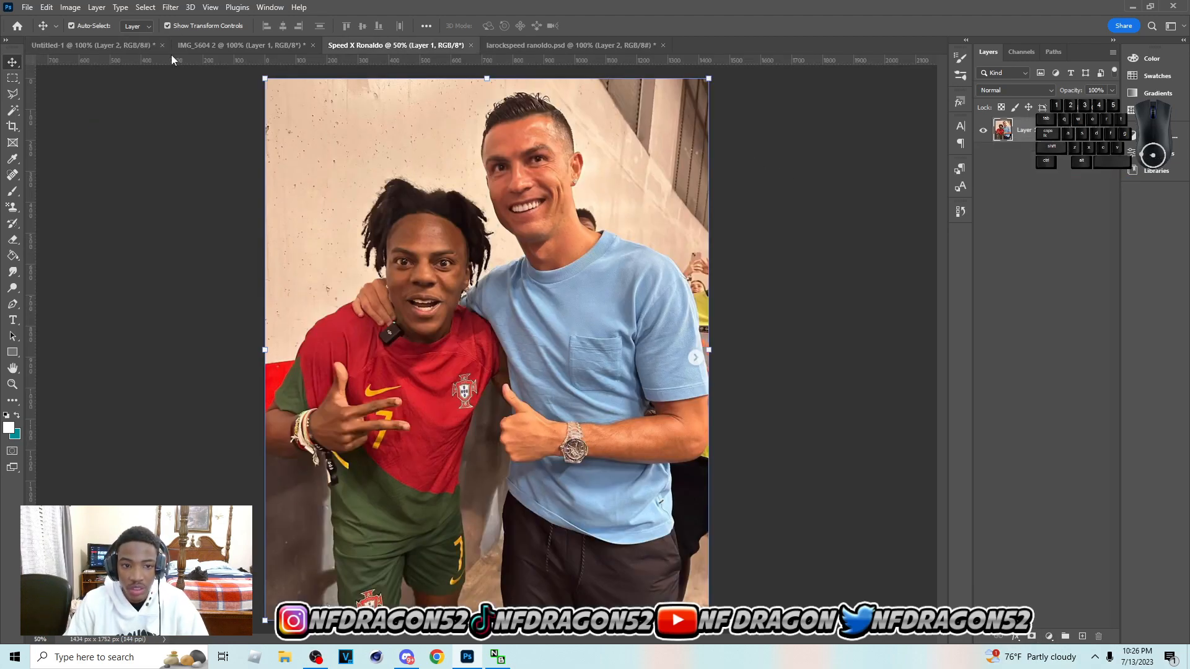
{"action": "left_click", "coordinate": [132, 47]}
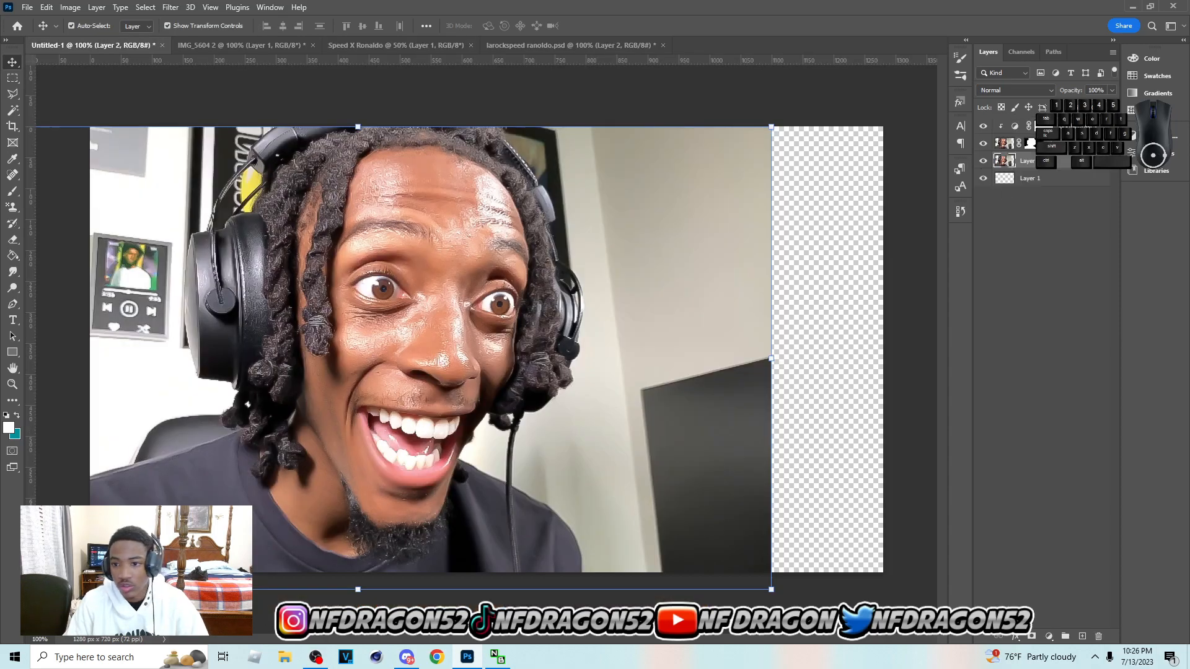
{"action": "key", "text": "ctrl+v"}
{"action": "left_click_drag", "start_coordinate": [543, 123], "coordinate": [685, 306]}
{"action": "left_click_drag", "start_coordinate": [743, 488], "coordinate": [703, 316]}
{"action": "mouse_move", "coordinate": [850, 376]}
{"action": "left_mouse_down"}
{"action": "mouse_move", "coordinate": [895, 375]}
{"action": "mouse_move", "coordinate": [870, 379]}
{"action": "left_mouse_up"}
{"action": "key", "text": "Return"}
{"action": "left_click_drag", "start_coordinate": [766, 392], "coordinate": [811, 388]}
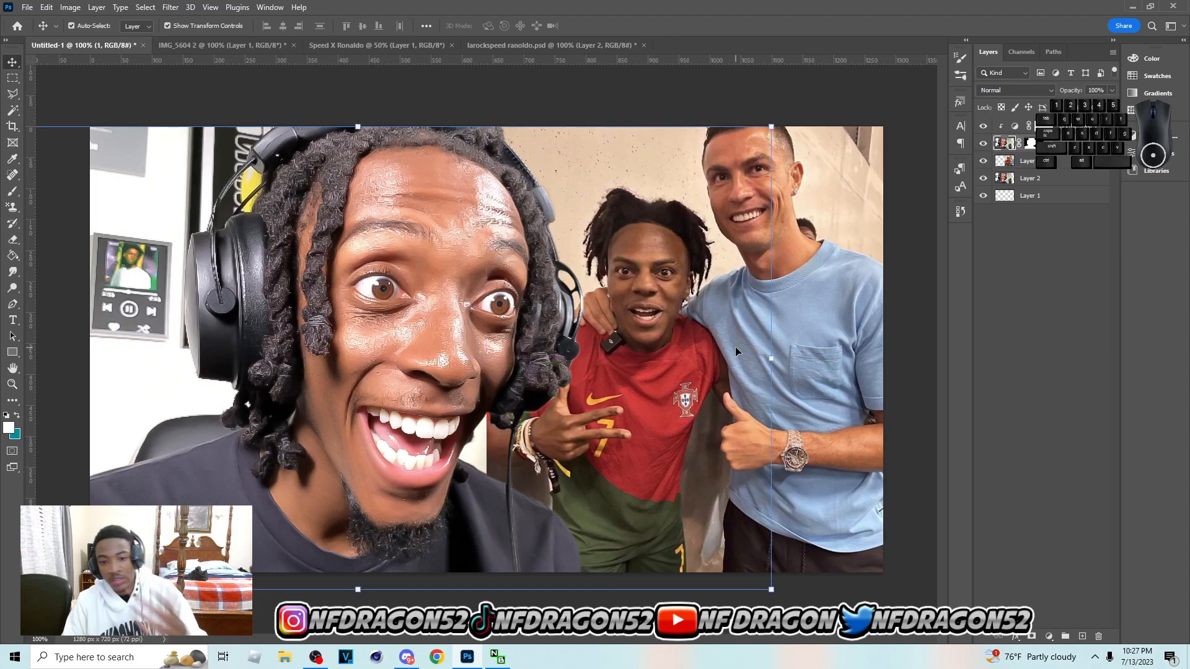
Open the pasted photo of the two men in the Camera Raw Filter and set Noise Reduction to 52.
{"action": "left_click", "coordinate": [799, 336]}
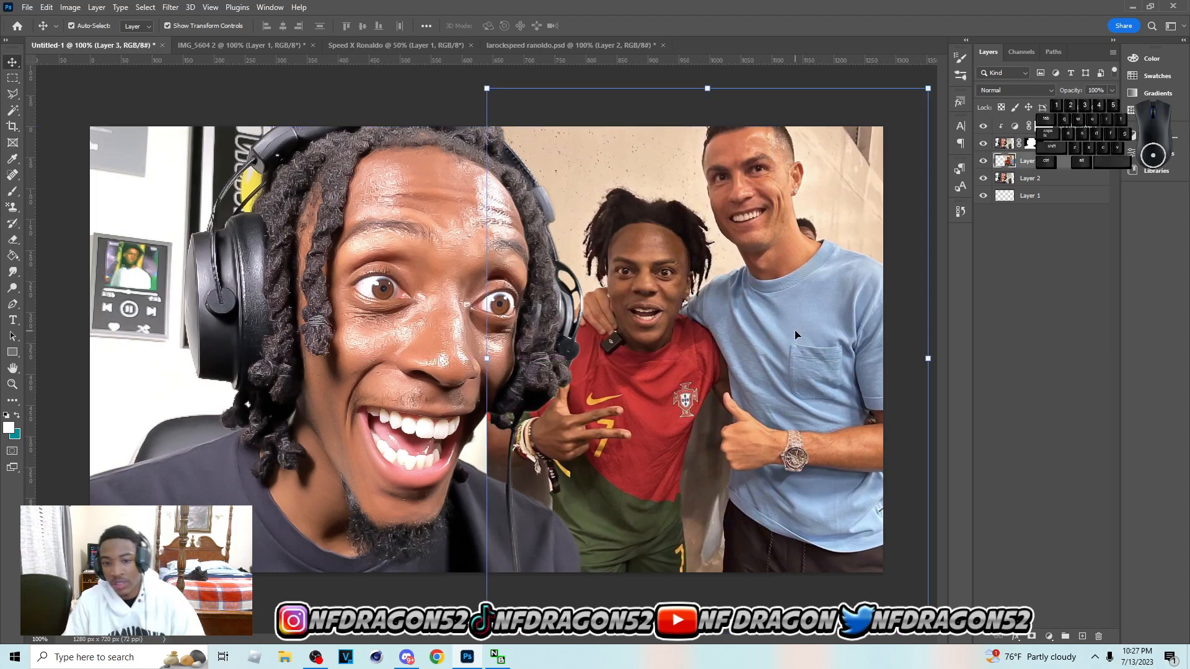
{"action": "left_click", "coordinate": [173, 7]}
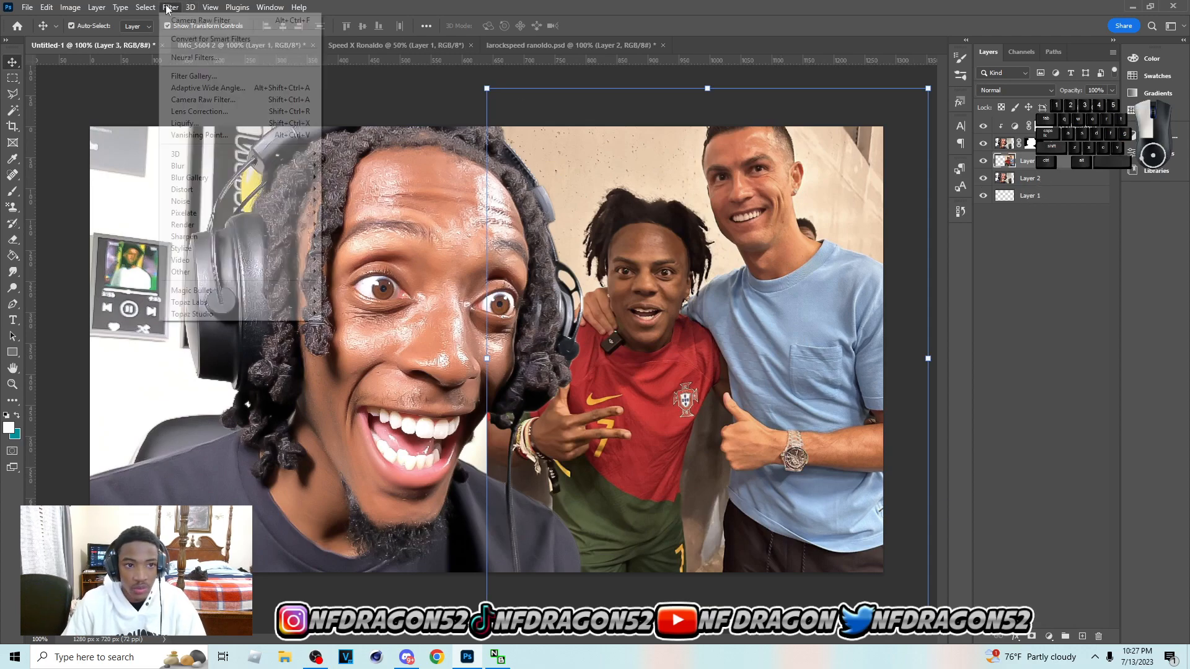
{"action": "left_click", "coordinate": [232, 101]}
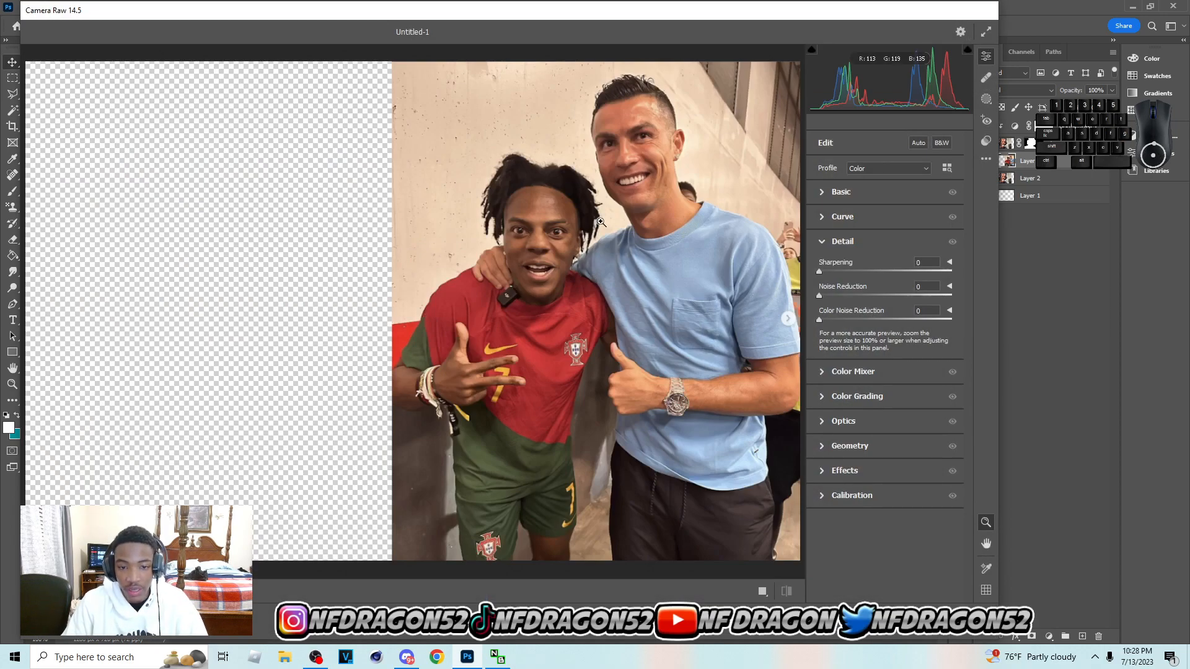
{"action": "left_click", "coordinate": [601, 222]}
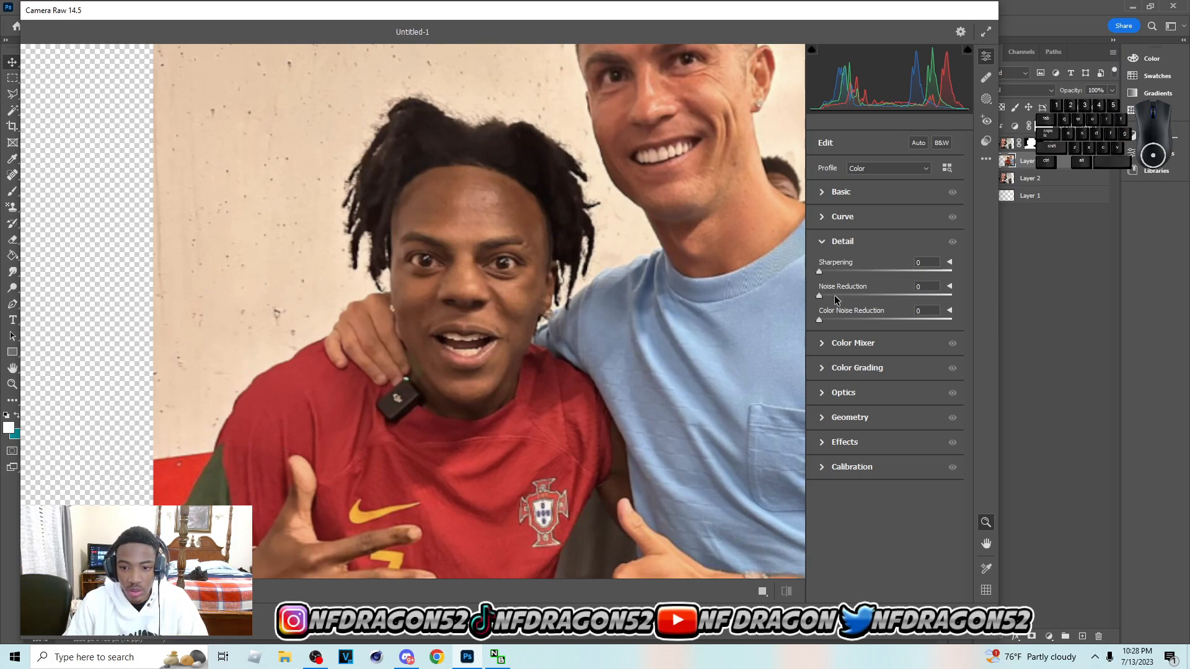
{"action": "left_click_drag", "start_coordinate": [819, 296], "coordinate": [893, 296]}
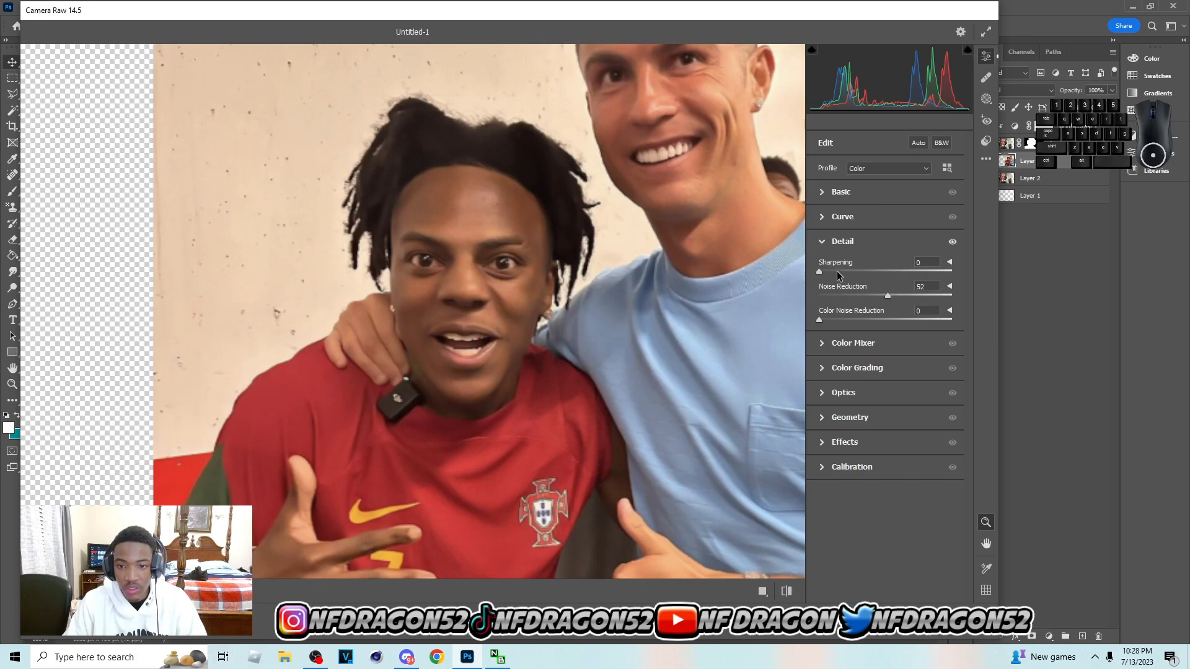
Sharpen the photo moderately, raise its Noise Reduction to 64, and apply the Camera Raw Filter.
{"action": "left_click_drag", "start_coordinate": [824, 273], "coordinate": [895, 273]}
{"action": "scroll", "coordinate": [684, 160], "scroll_direction": "up", "scroll_amount": 2}
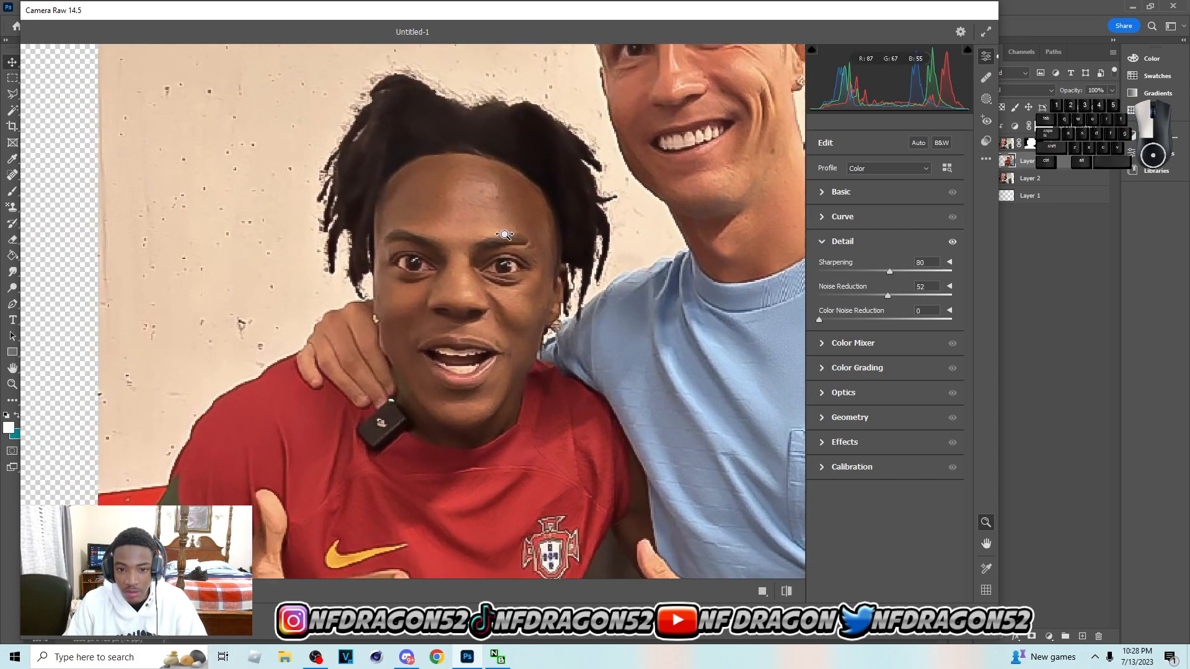
{"action": "left_click_drag", "start_coordinate": [889, 271], "coordinate": [866, 271]}
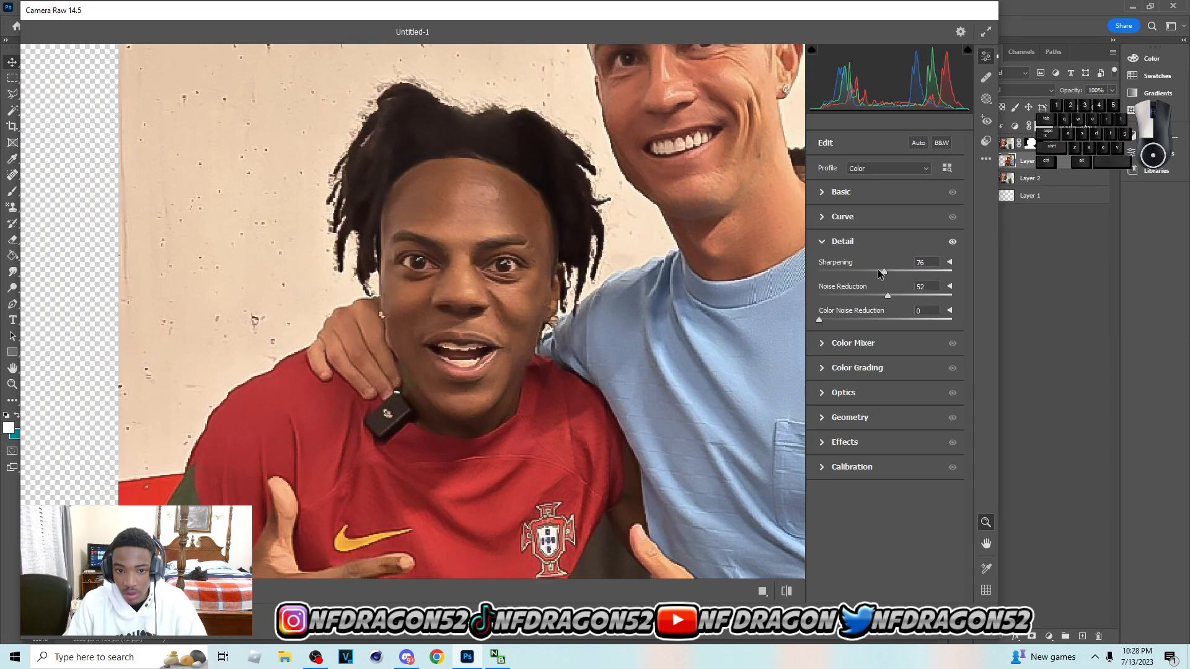
{"action": "left_click_drag", "start_coordinate": [884, 269], "coordinate": [860, 273]}
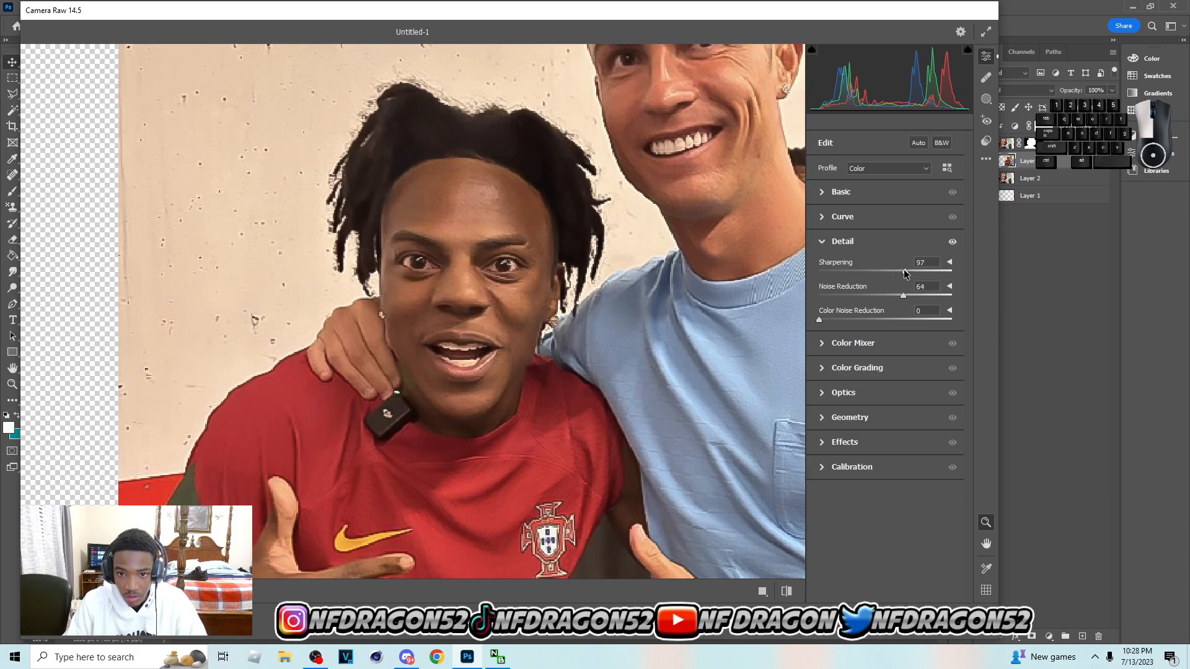
{"action": "left_click_drag", "start_coordinate": [911, 270], "coordinate": [854, 273]}
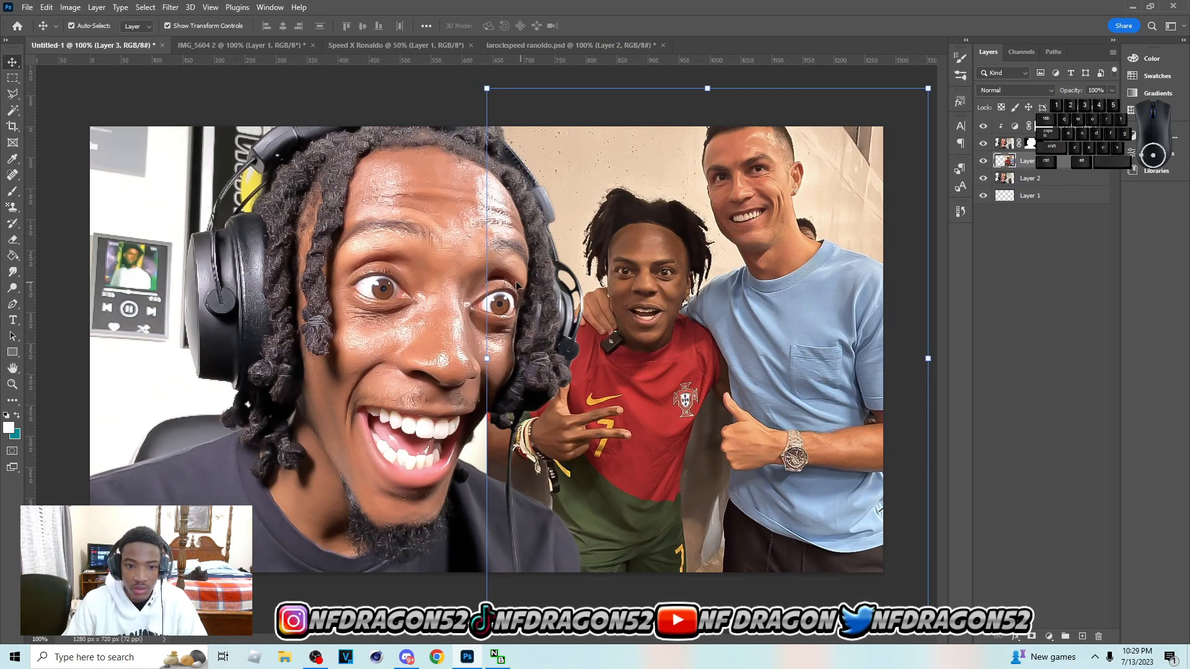
Move the layer with the two men to the top of the layer stack.
{"action": "left_click_drag", "start_coordinate": [1054, 170], "coordinate": [1058, 129]}
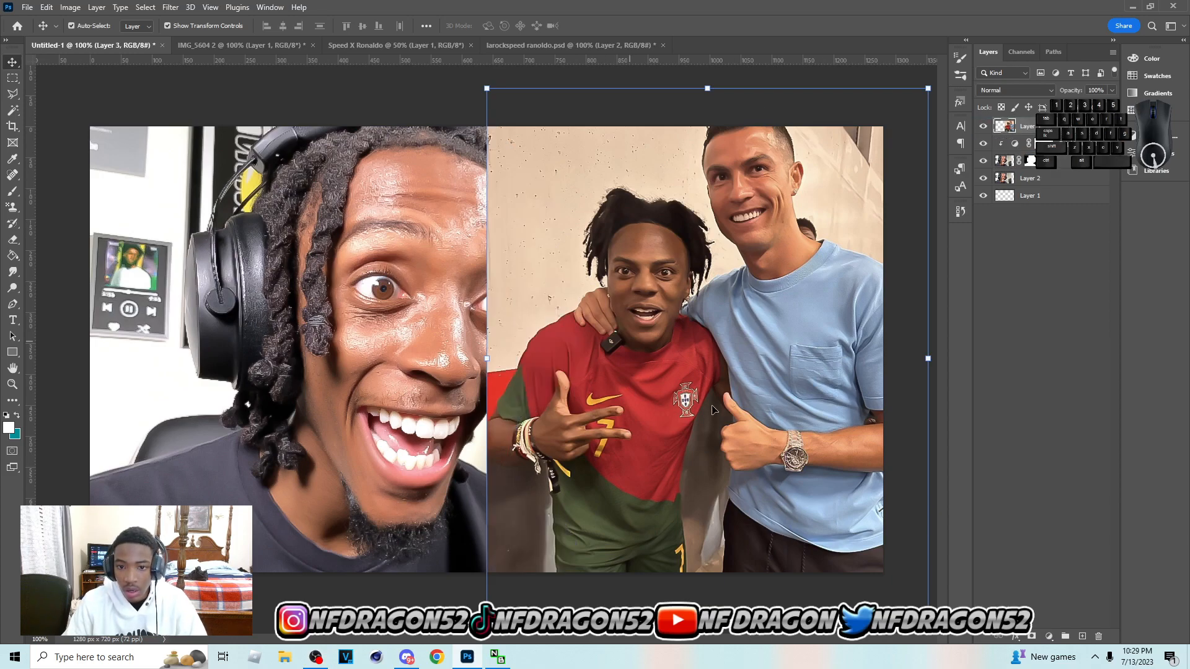
{"action": "key", "text": "ctrl"}
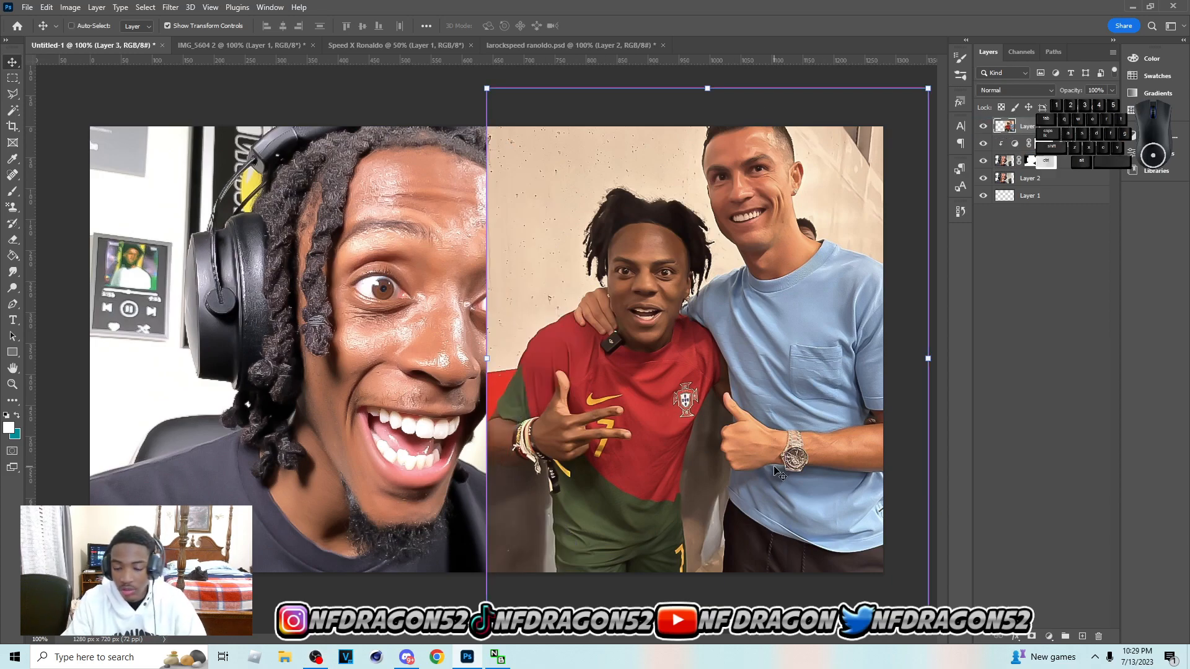
Start a Pen tool path at the canvas's lower edge and trace the side of the red and green jersey up to the armpit.
{"action": "key", "text": "ctrl+equal"}
{"action": "left_click_drag", "start_coordinate": [582, 637], "coordinate": [698, 637]}
{"action": "scroll", "coordinate": [455, 519], "scroll_direction": "down", "scroll_amount": 4}
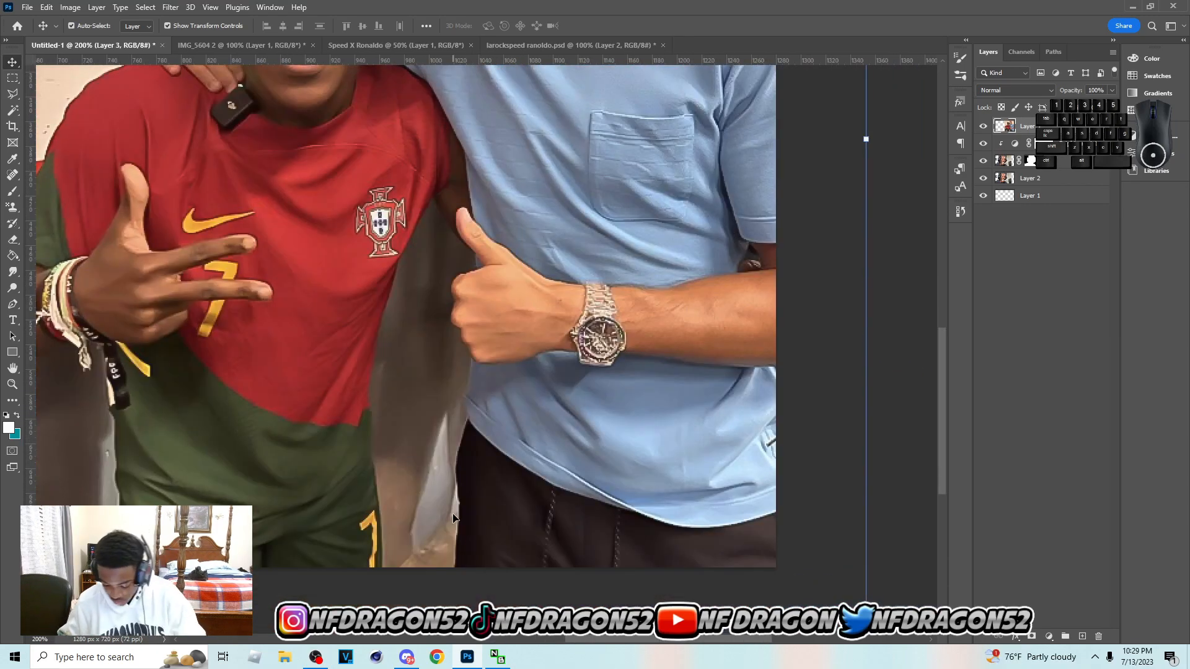
{"action": "key", "text": "p"}
{"action": "left_click_drag", "start_coordinate": [581, 639], "coordinate": [544, 639]}
{"action": "key", "text": "ctrl+equal"}
{"action": "key", "text": "ctrl+minus"}
{"action": "scroll", "coordinate": [527, 533], "scroll_direction": "down", "scroll_amount": 1}
{"action": "left_click", "coordinate": [542, 521]}
{"action": "left_click_drag", "start_coordinate": [544, 463], "coordinate": [549, 328]}
{"action": "key", "text": "ctrl+z"}
{"action": "left_click", "coordinate": [532, 349]}
{"action": "scroll", "coordinate": [536, 348], "scroll_direction": "up", "scroll_amount": 1}
{"action": "left_click_drag", "start_coordinate": [560, 288], "coordinate": [615, 319]}
{"action": "left_click", "coordinate": [563, 274]}
{"action": "scroll", "coordinate": [563, 274], "scroll_direction": "up", "scroll_amount": 1}
{"action": "left_click", "coordinate": [577, 324]}
{"action": "left_click", "coordinate": [590, 293]}
{"action": "left_click", "coordinate": [596, 287]}
{"action": "scroll", "coordinate": [607, 322], "scroll_direction": "up", "scroll_amount": 1}
{"action": "key", "text": "ctrl+z"}
Continue the Pen path from the armpit down around the thumb and fist of the man in blue.
{"action": "left_click", "coordinate": [603, 370]}
{"action": "left_click", "coordinate": [639, 417]}
{"action": "left_click", "coordinate": [643, 432]}
{"action": "scroll", "coordinate": [626, 396], "scroll_direction": "down", "scroll_amount": 1}
{"action": "scroll", "coordinate": [623, 390], "scroll_direction": "down", "scroll_amount": 1}
{"action": "left_click", "coordinate": [618, 378]}
{"action": "left_click", "coordinate": [614, 395]}
{"action": "left_click", "coordinate": [622, 405]}
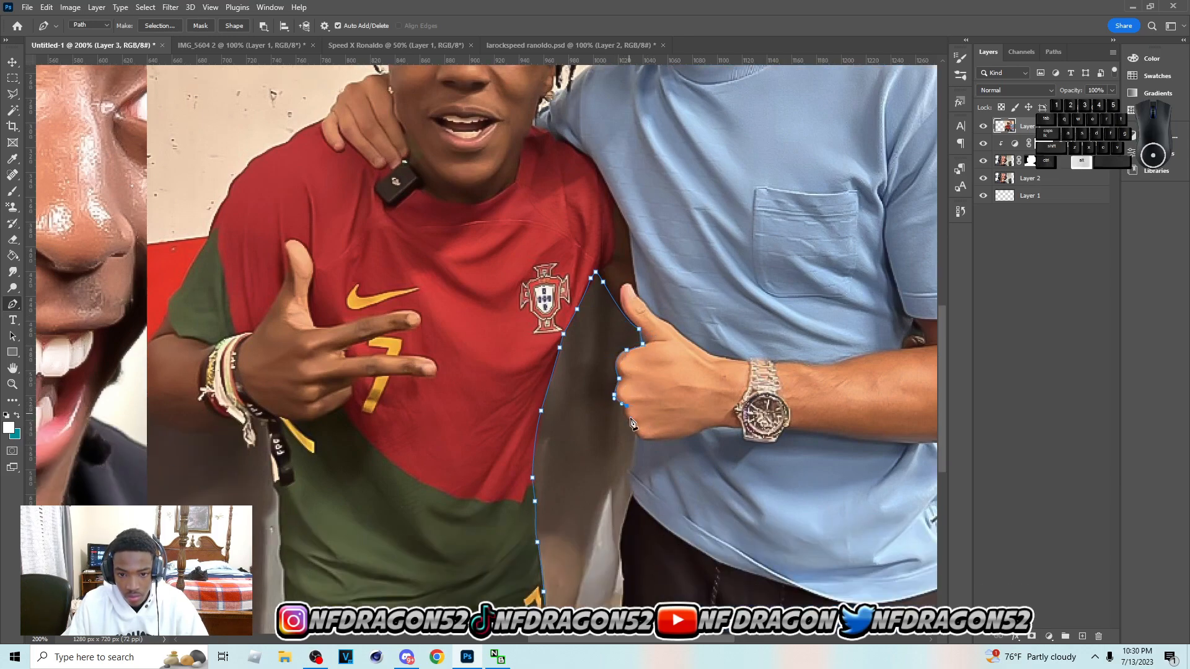
{"action": "left_click", "coordinate": [635, 434]}
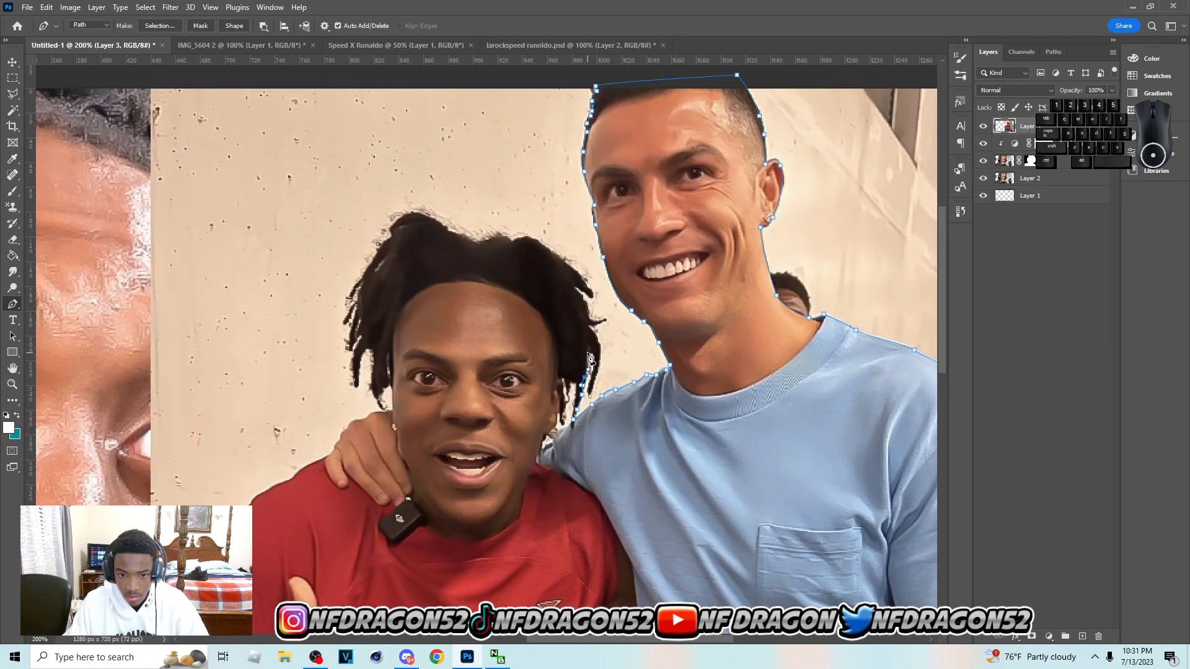
Trace the Pen path around the dreadlocks on the side of the jersey wearer's hair that faces the man in blue.
{"action": "left_click", "coordinate": [584, 378], "text": "alt"}
{"action": "left_click", "coordinate": [589, 353]}
{"action": "left_click", "coordinate": [594, 358]}
{"action": "left_click", "coordinate": [591, 385]}
{"action": "left_click", "coordinate": [589, 393]}
{"action": "left_click_drag", "start_coordinate": [599, 360], "coordinate": [590, 296]}
{"action": "left_click", "coordinate": [599, 360], "text": "alt"}
{"action": "left_click", "coordinate": [603, 323]}
{"action": "left_click", "coordinate": [586, 319]}
{"action": "left_click", "coordinate": [585, 319], "text": "alt"}
{"action": "left_click", "coordinate": [586, 308]}
{"action": "left_click", "coordinate": [580, 297]}
{"action": "left_click", "coordinate": [574, 287]}
{"action": "left_click", "coordinate": [592, 297]}
{"action": "left_click", "coordinate": [592, 292]}
{"action": "left_click", "coordinate": [581, 280]}
{"action": "left_click", "coordinate": [563, 260]}
{"action": "left_click_drag", "start_coordinate": [551, 253], "coordinate": [546, 249]}
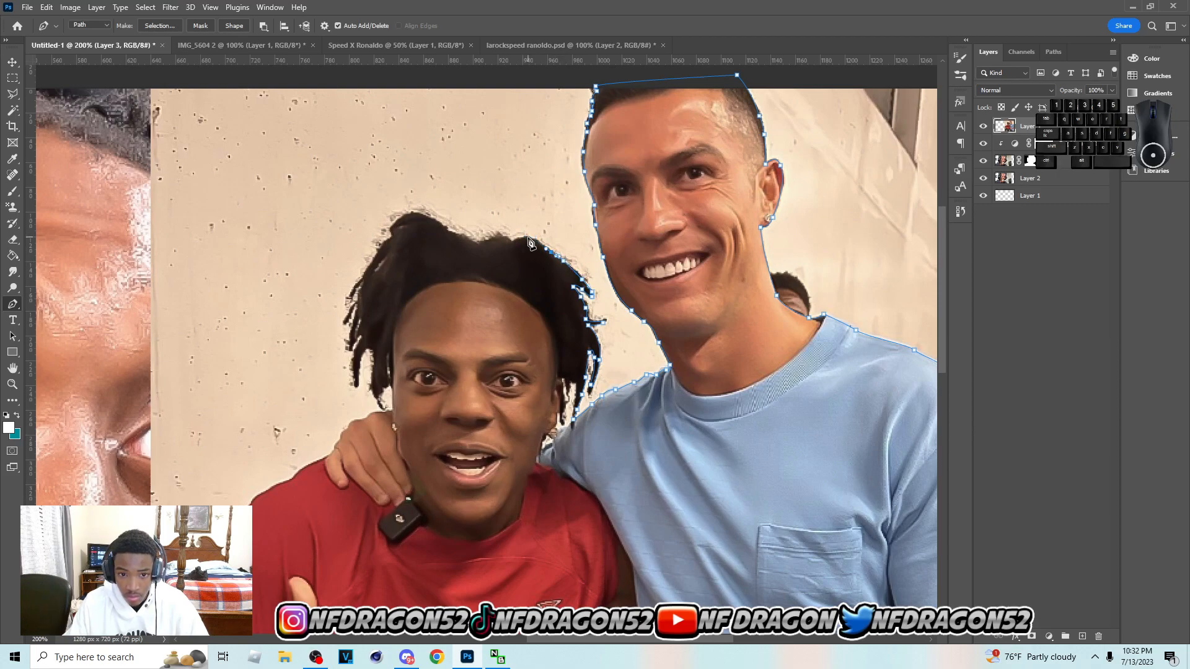
Continue the Pen path across the top of the hair of the man in the jersey.
{"action": "left_click", "coordinate": [527, 238]}
{"action": "left_click", "coordinate": [514, 241]}
{"action": "left_click", "coordinate": [507, 239]}
{"action": "left_click", "coordinate": [492, 240]}
{"action": "left_click", "coordinate": [480, 243]}
{"action": "left_click", "coordinate": [460, 234]}
{"action": "left_click", "coordinate": [451, 232]}
{"action": "left_click", "coordinate": [440, 227]}
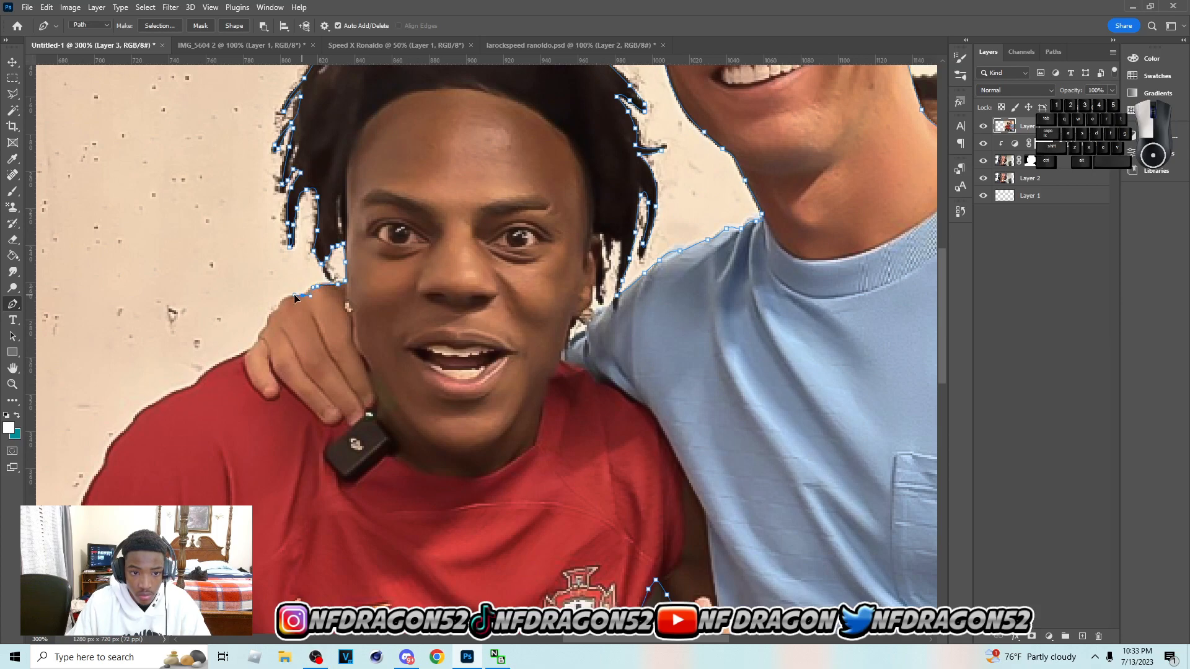
Trace the Pen path around the hand resting on the shoulder and along the red jersey's shoulder.
{"action": "left_click", "coordinate": [280, 303]}
{"action": "left_click", "coordinate": [275, 312]}
{"action": "left_click_drag", "start_coordinate": [267, 323], "coordinate": [577, 225]}
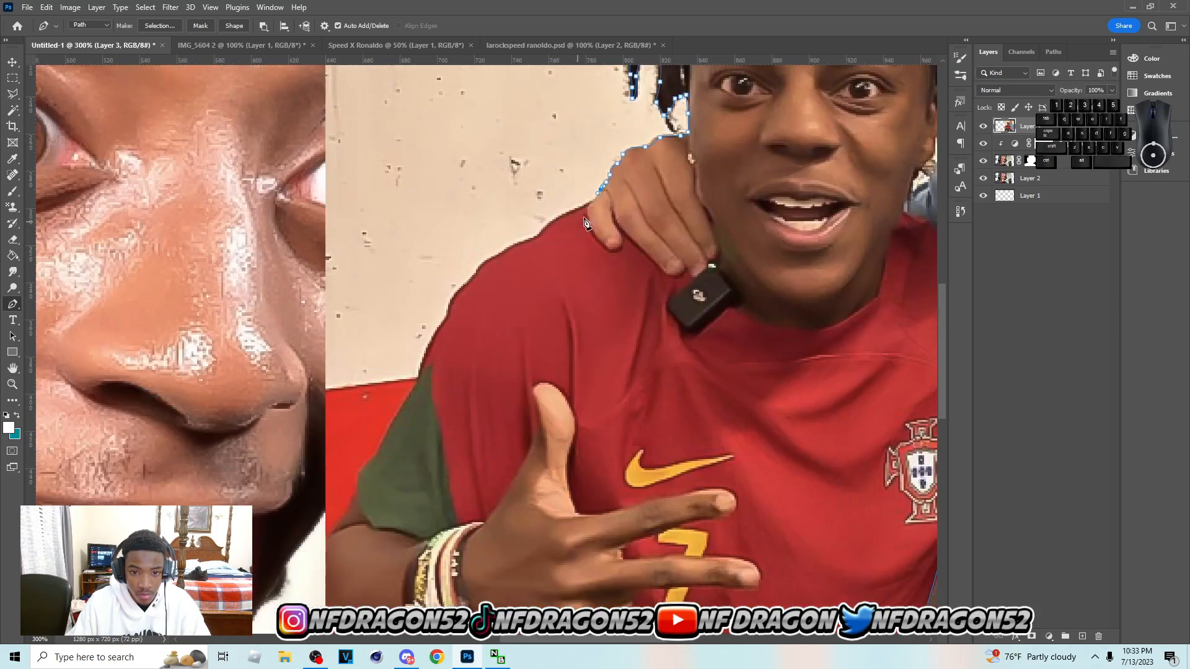
{"action": "left_click", "coordinate": [577, 208]}
{"action": "left_click", "coordinate": [558, 216]}
{"action": "left_click", "coordinate": [540, 230]}
{"action": "left_click", "coordinate": [524, 240]}
{"action": "left_click", "coordinate": [510, 249]}
{"action": "left_click", "coordinate": [487, 260]}
{"action": "left_click", "coordinate": [471, 277]}
{"action": "scroll", "coordinate": [448, 291], "scroll_direction": "down", "scroll_amount": 1}
{"action": "scroll", "coordinate": [447, 286], "scroll_direction": "down", "scroll_amount": 2}
{"action": "left_click_drag", "start_coordinate": [450, 245], "coordinate": [446, 253]}
{"action": "left_click_drag", "start_coordinate": [444, 262], "coordinate": [440, 268]}
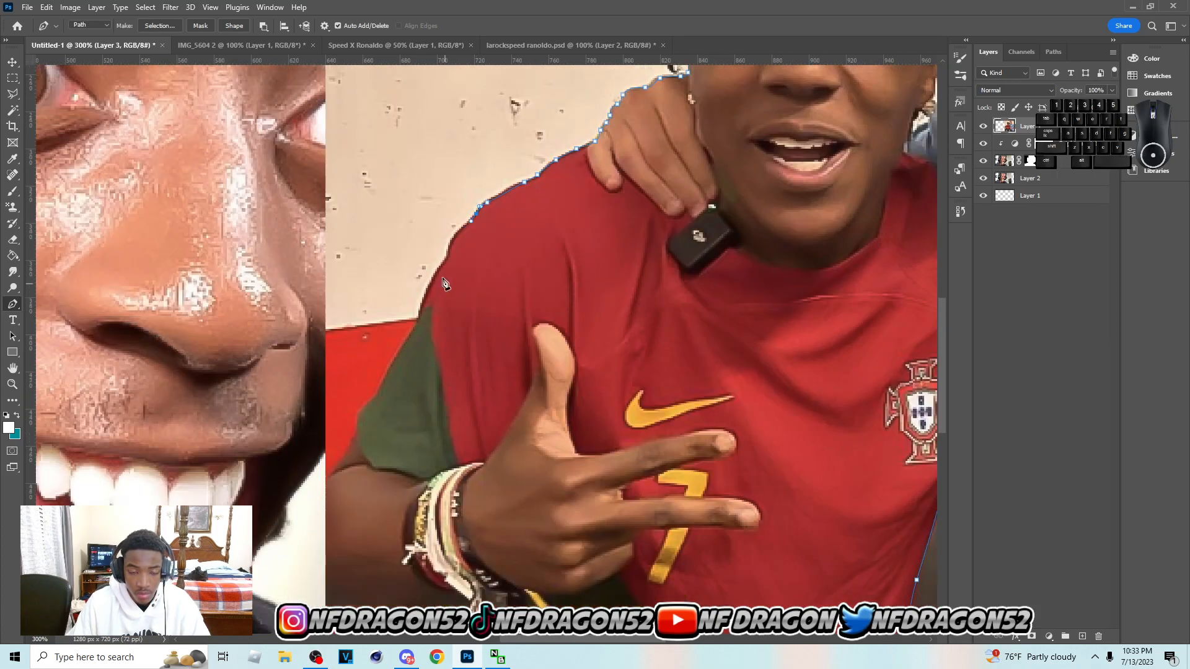
Continue the Pen path down the outer edge of the jersey's red and green sleeve to the arm.
{"action": "scroll", "coordinate": [439, 260], "scroll_direction": "down", "scroll_amount": 4}
{"action": "left_click_drag", "start_coordinate": [424, 229], "coordinate": [377, 245]}
{"action": "scroll", "coordinate": [402, 258], "scroll_direction": "down", "scroll_amount": 4}
{"action": "left_click_drag", "start_coordinate": [372, 252], "coordinate": [363, 259]}
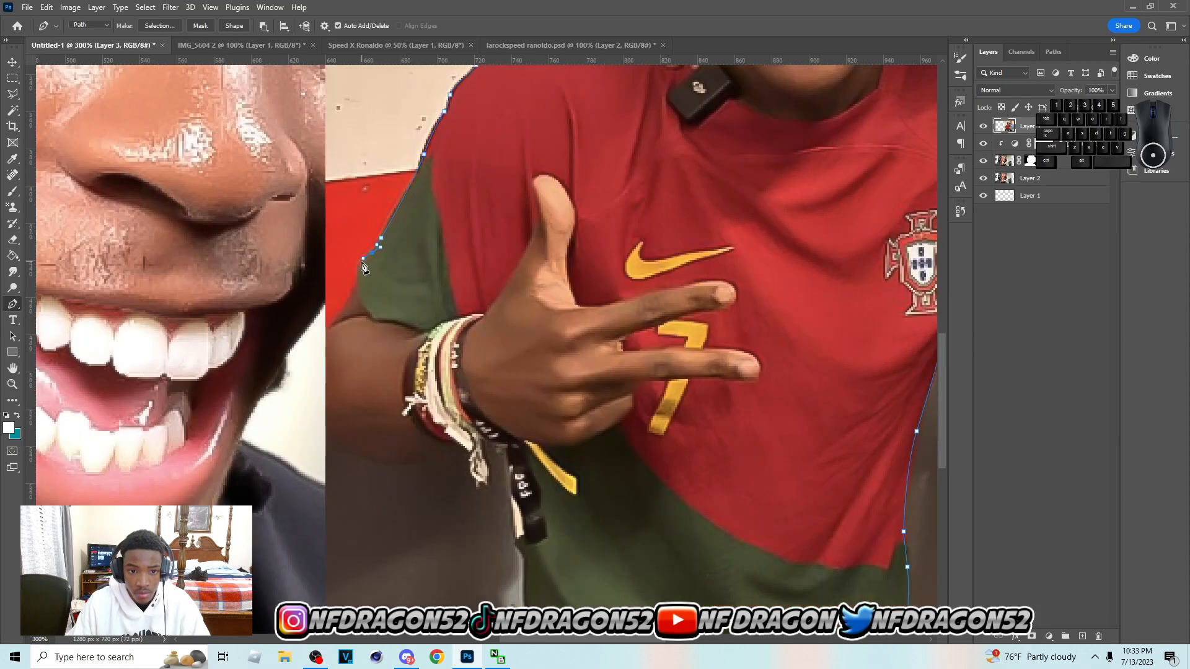
{"action": "scroll", "coordinate": [360, 265], "scroll_direction": "down", "scroll_amount": 3}
{"action": "left_click_drag", "start_coordinate": [358, 224], "coordinate": [357, 232]}
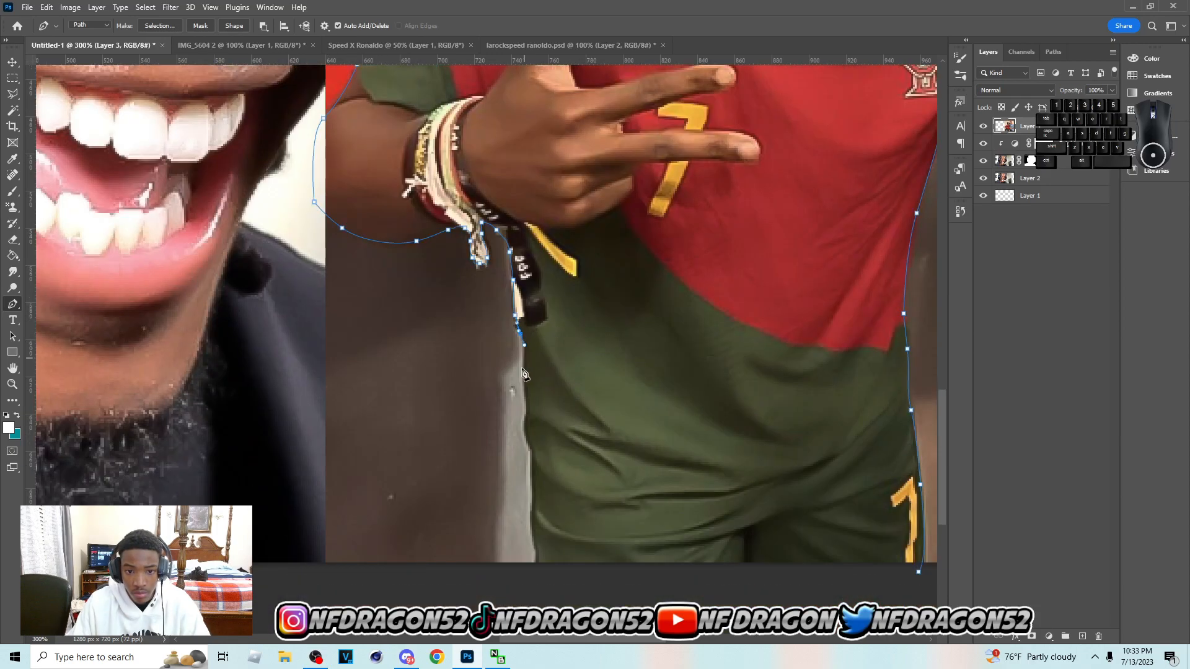
Trace the Pen path down the green side of the jersey below the wristband and close it beneath the canvas.
{"action": "left_click", "coordinate": [526, 385]}
{"action": "scroll", "coordinate": [526, 397], "scroll_direction": "down", "scroll_amount": 2}
{"action": "left_click", "coordinate": [526, 362]}
{"action": "left_click_drag", "start_coordinate": [524, 382], "coordinate": [535, 426]}
{"action": "scroll", "coordinate": [532, 421], "scroll_direction": "down", "scroll_amount": 3}
{"action": "key", "text": "ctrl+z"}
{"action": "left_click", "coordinate": [536, 460]}
{"action": "left_click_drag", "start_coordinate": [580, 641], "coordinate": [642, 640]}
{"action": "left_click_drag", "start_coordinate": [563, 542], "coordinate": [596, 539]}
{"action": "left_click", "coordinate": [577, 453]}
Convert the closed Pen path around the two men into a selection.
{"action": "key", "text": "ctrl+minus"}
{"action": "key", "text": "ctrl+minus"}
{"action": "key", "text": "ctrl+minus"}
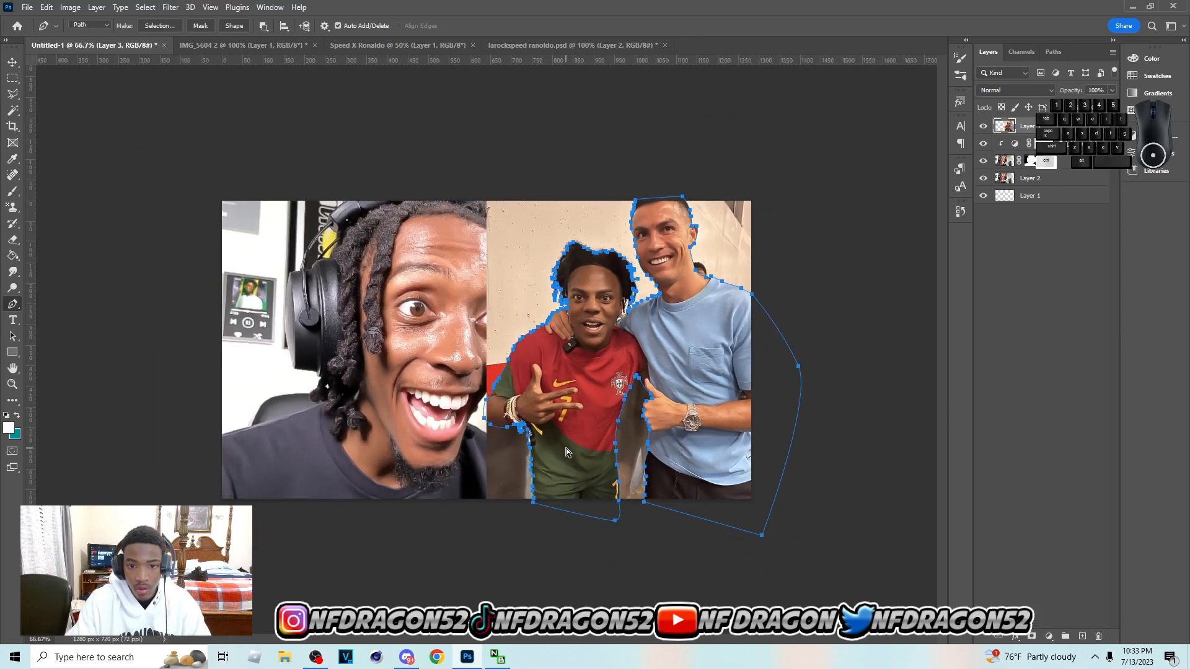
{"action": "key", "text": "ctrl+plus"}
{"action": "right_click", "coordinate": [761, 304]}
{"action": "left_click", "coordinate": [802, 355]}
{"action": "left_click", "coordinate": [736, 196]}
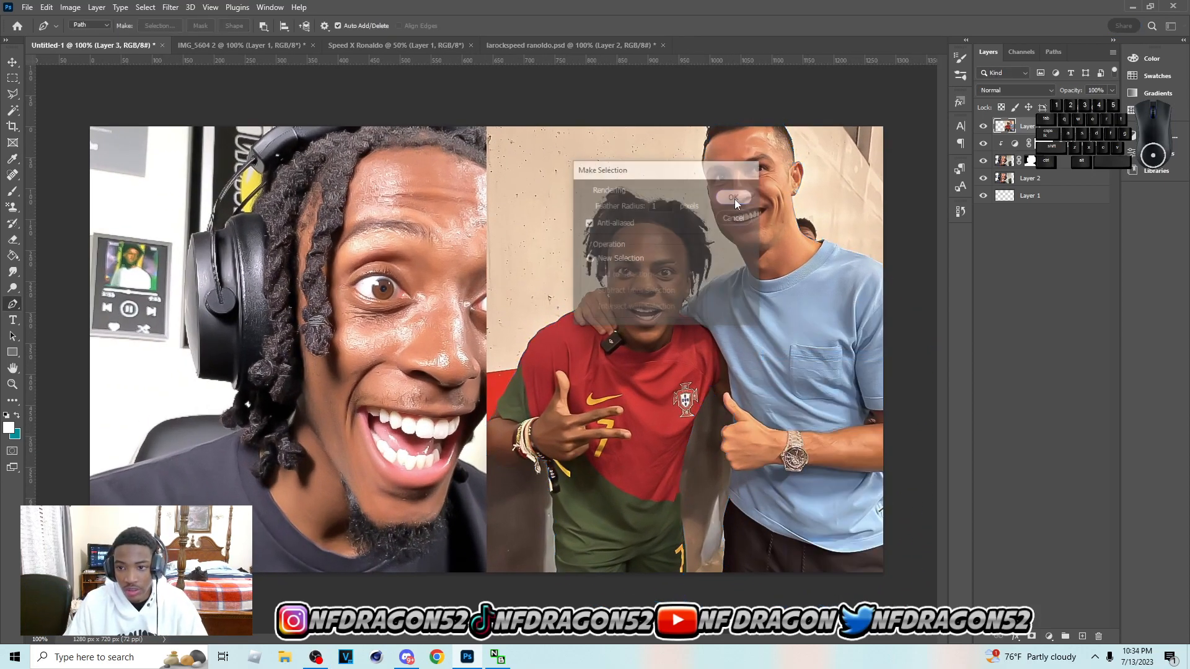
Invert the selection and add it as a layer mask to cut out the two men.
{"action": "key", "text": "m"}
{"action": "right_click", "coordinate": [768, 328]}
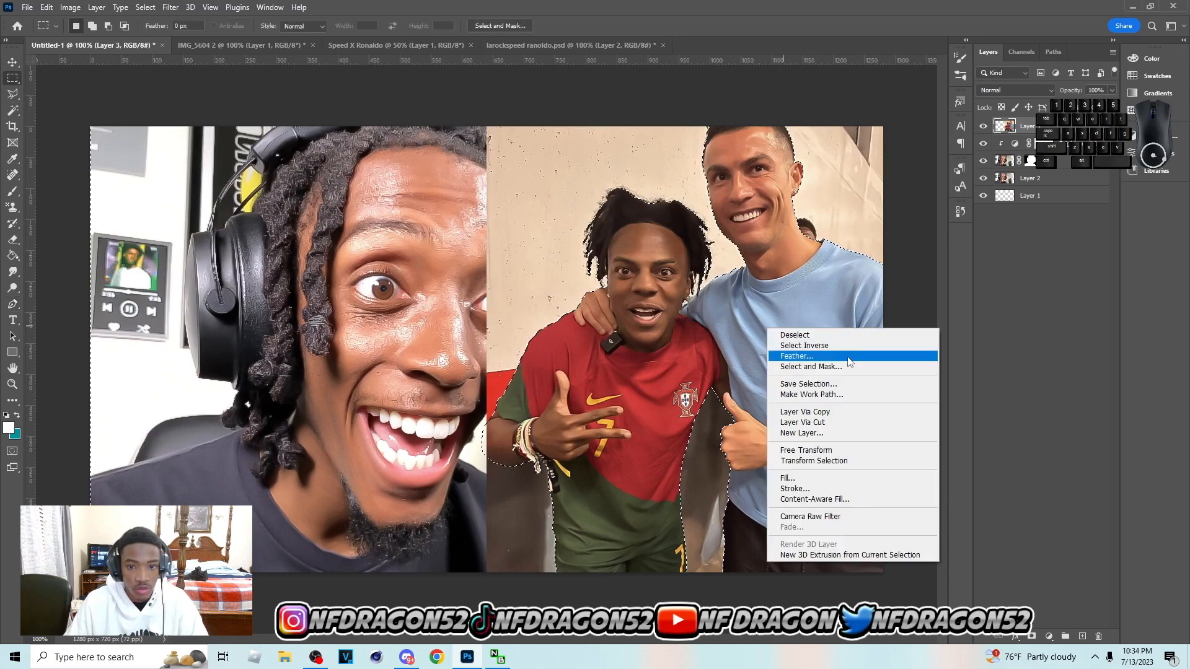
{"action": "left_click", "coordinate": [837, 346]}
{"action": "left_click", "coordinate": [1032, 637]}
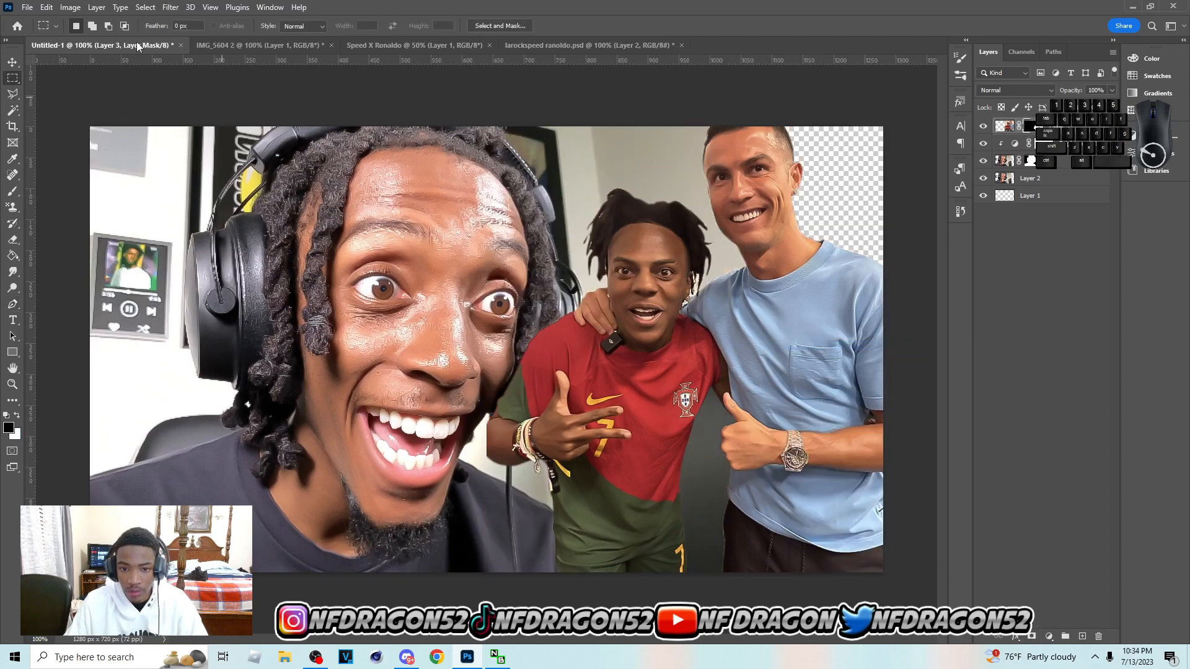
Examine the cutout edges around the jersey wearer's hair and hand for leftover background.
{"action": "left_click", "coordinate": [13, 62]}
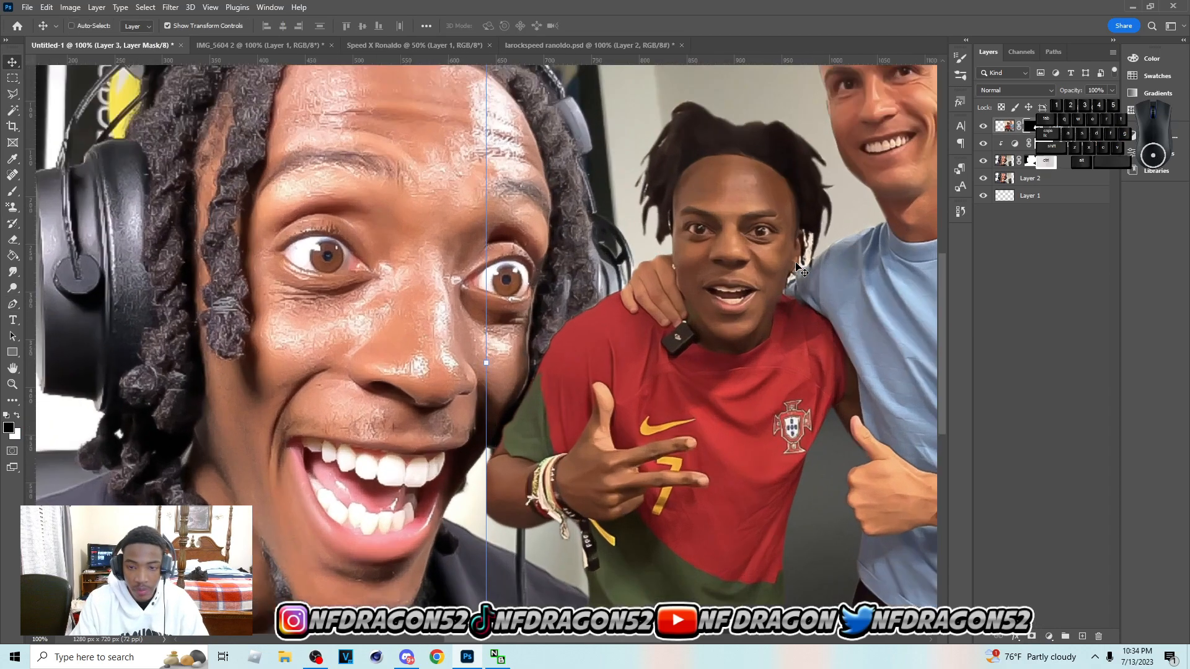
{"action": "key", "text": "ctrl+plus"}
{"action": "key", "text": "ctrl+plus"}
{"action": "left_click_drag", "start_coordinate": [482, 641], "coordinate": [553, 642]}
{"action": "scroll", "coordinate": [556, 341], "scroll_direction": "up", "scroll_amount": 8}
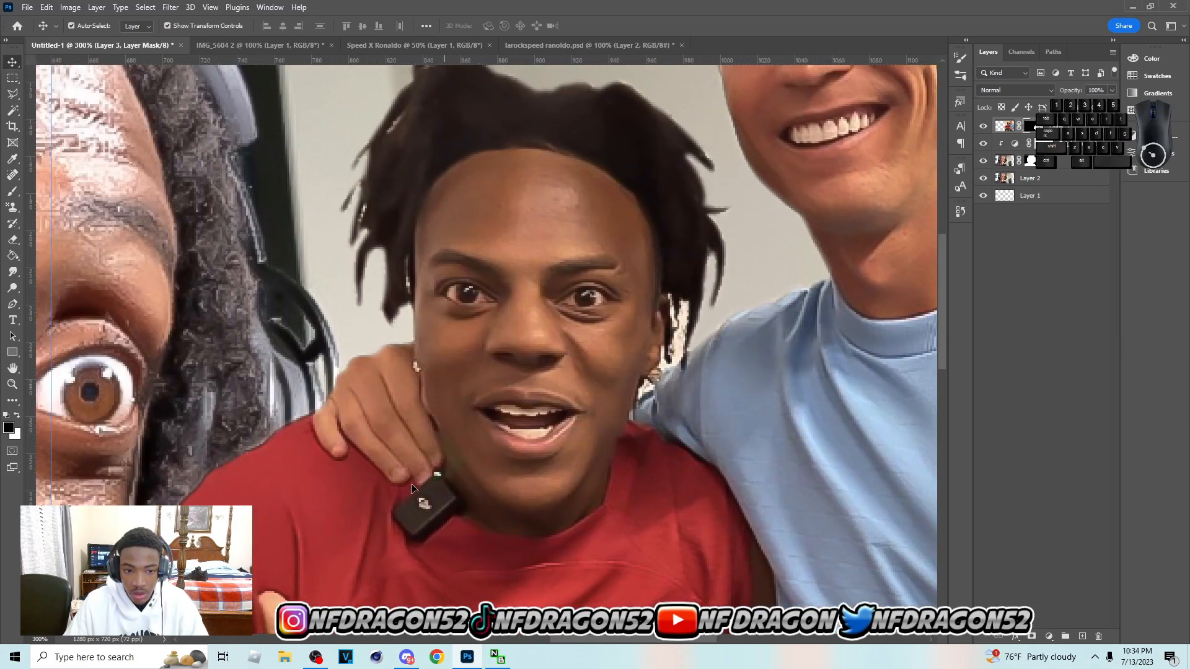
{"action": "key", "text": "ctrl+plus"}
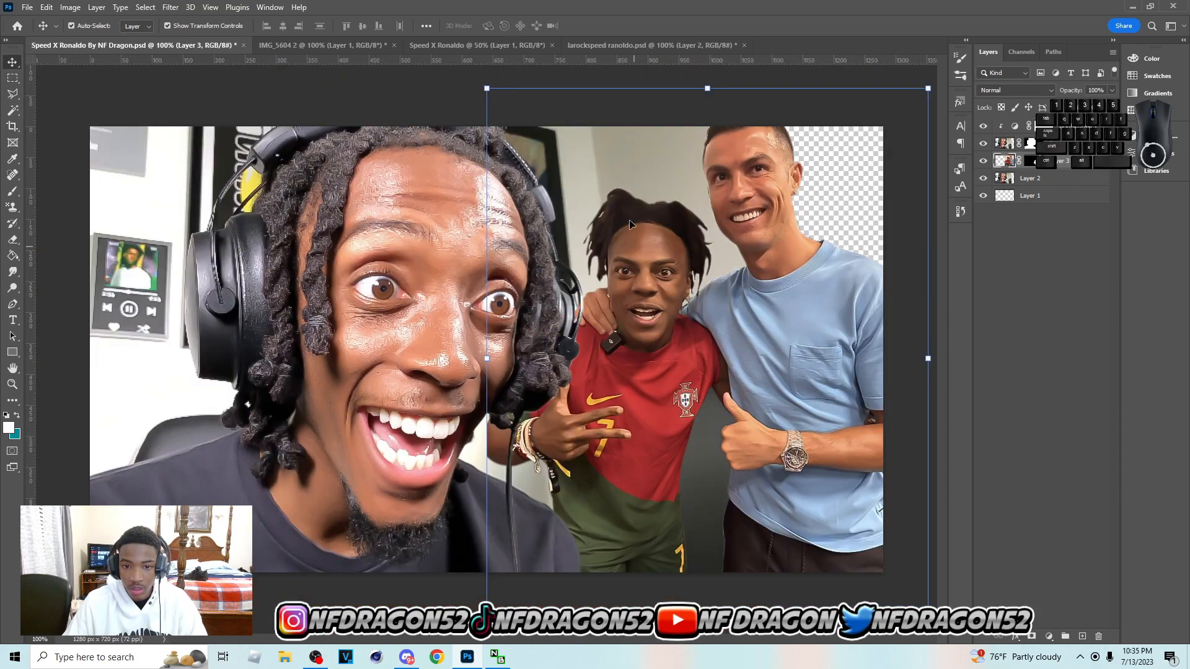
Add a layer mask to Layer 2, the room background behind the headphone man.
{"action": "left_click", "coordinate": [580, 201]}
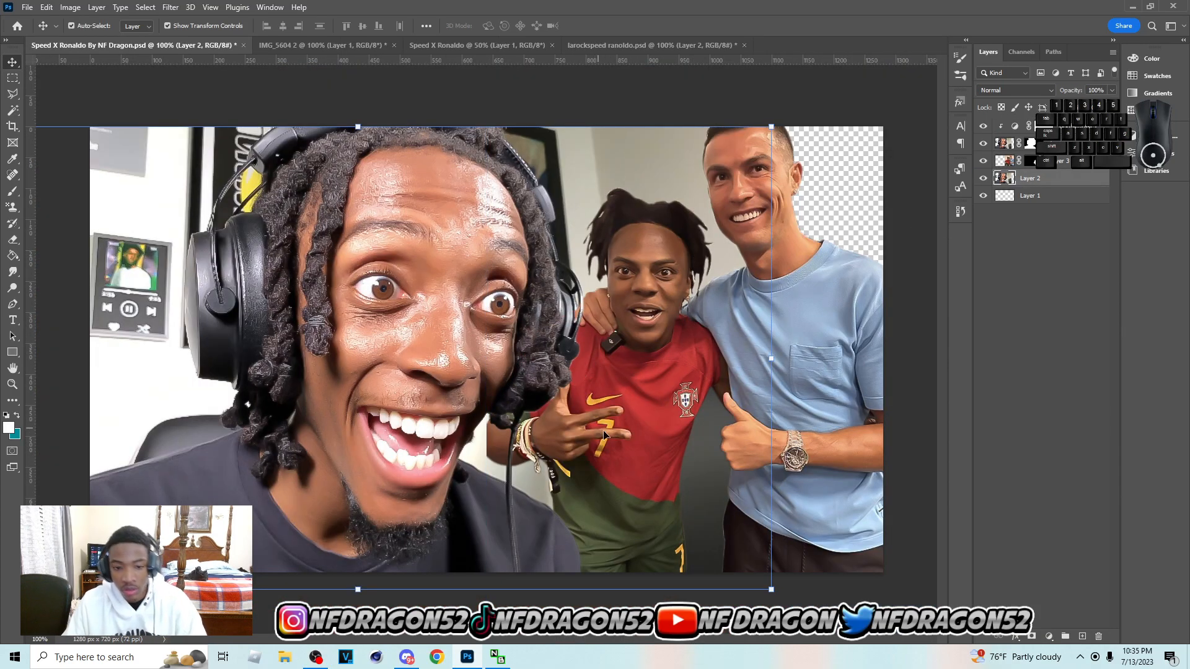
{"action": "left_click", "coordinate": [376, 398]}
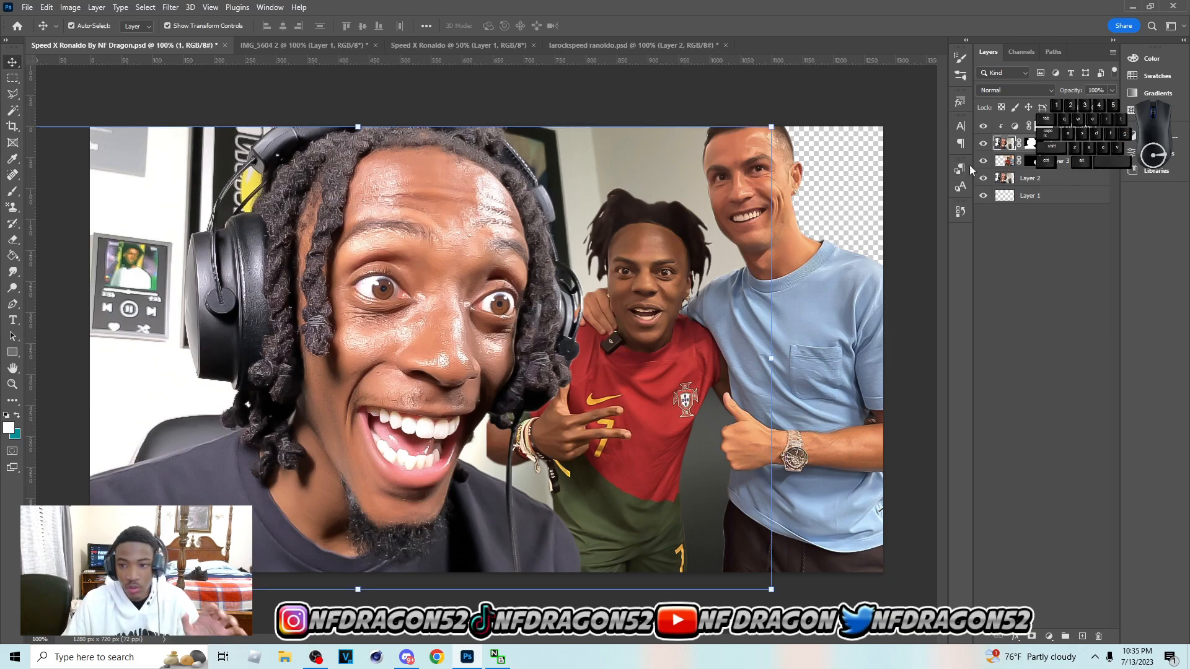
{"action": "left_click", "coordinate": [1025, 181]}
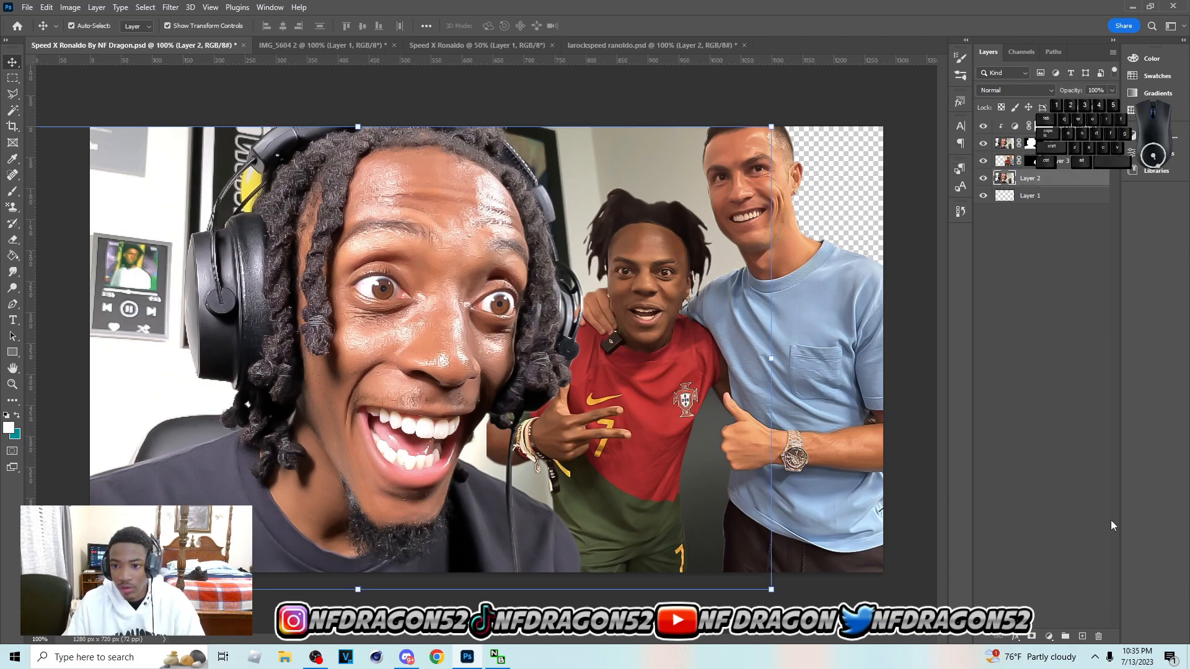
{"action": "left_click", "coordinate": [1032, 637]}
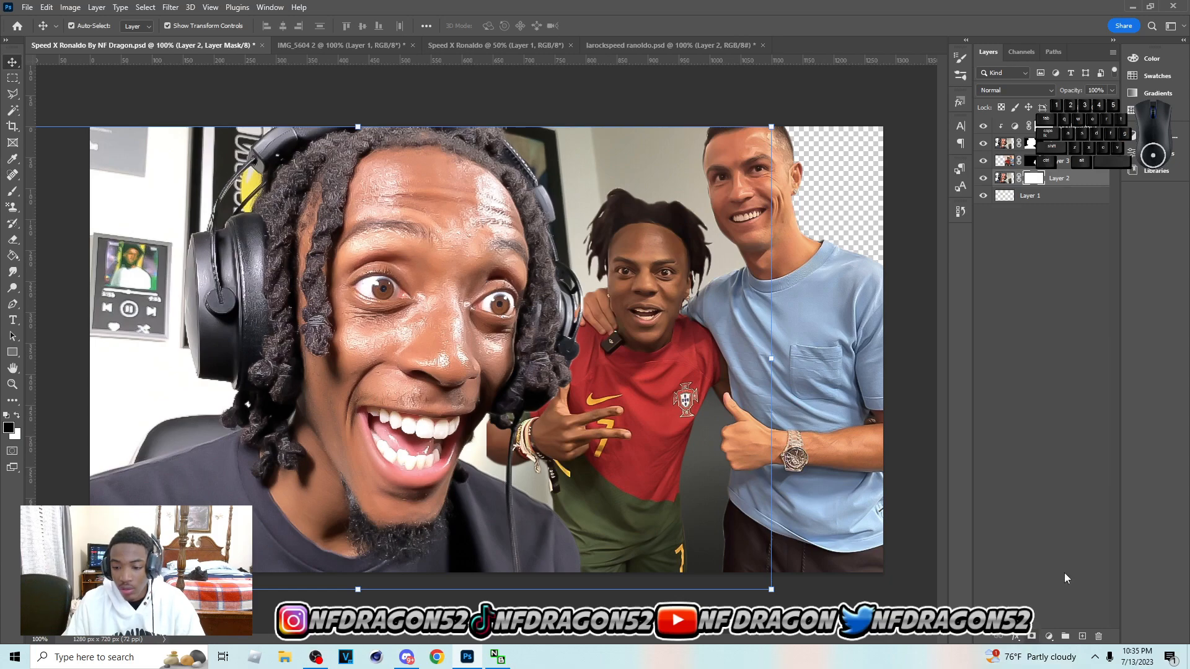
Paint black on Layer 2's mask with a large soft brush to hide the room wall around the two men.
{"action": "key", "text": "b"}
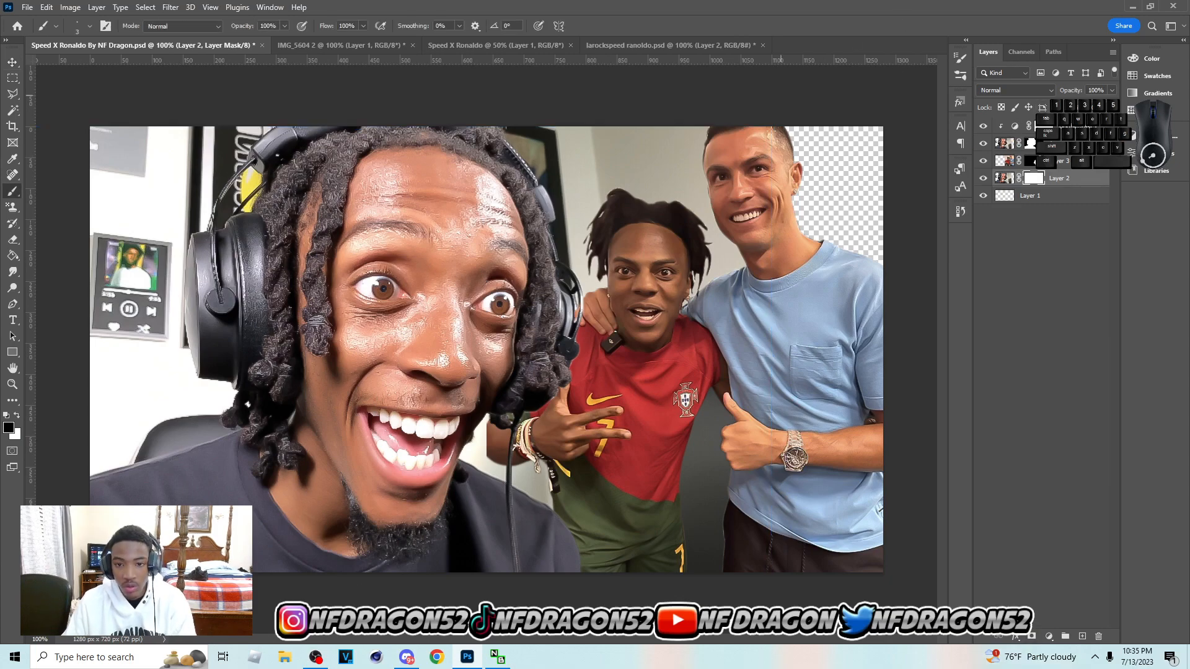
{"action": "key", "text": "bracketright"}
{"action": "key", "text": "bracketright"}
{"action": "key", "text": "bracketright"}
{"action": "key", "text": "bracketright"}
{"action": "key", "text": "bracketright"}
{"action": "key", "text": "bracketright"}
{"action": "key", "text": "bracketright"}
{"action": "key", "text": "bracketright"}
{"action": "key", "text": "bracketright"}
{"action": "key", "text": "bracketright"}
{"action": "key", "text": "bracketright"}
{"action": "key", "text": "bracketright"}
{"action": "key", "text": "bracketright"}
{"action": "key", "text": "bracketright"}
{"action": "key", "text": "bracketright"}
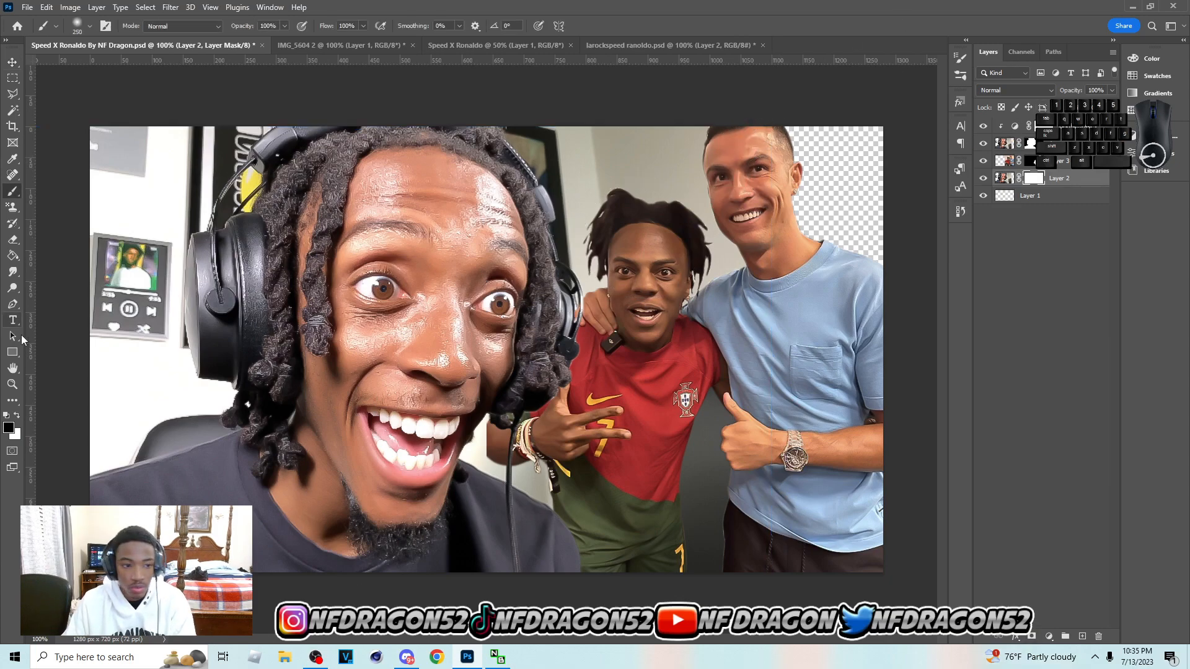
{"action": "key", "text": "bracketleft"}
{"action": "key", "text": "bracketleft"}
{"action": "left_click_drag", "start_coordinate": [763, 135], "coordinate": [748, 239]}
{"action": "key", "text": "bracketleft"}
{"action": "key", "text": "bracketleft"}
{"action": "key", "text": "bracketleft"}
{"action": "mouse_move", "coordinate": [729, 133]}
{"action": "left_mouse_down"}
{"action": "mouse_move", "coordinate": [754, 560]}
{"action": "mouse_move", "coordinate": [699, 203]}
{"action": "mouse_move", "coordinate": [661, 400]}
{"action": "mouse_move", "coordinate": [626, 174]}
{"action": "mouse_move", "coordinate": [577, 291]}
{"action": "mouse_move", "coordinate": [557, 570]}
{"action": "mouse_move", "coordinate": [545, 533]}
{"action": "mouse_move", "coordinate": [559, 91]}
{"action": "mouse_move", "coordinate": [605, 486]}
{"action": "mouse_move", "coordinate": [559, 494]}
{"action": "mouse_move", "coordinate": [547, 366]}
{"action": "left_mouse_up"}
{"action": "mouse_move", "coordinate": [545, 357]}
{"action": "left_mouse_down"}
{"action": "mouse_move", "coordinate": [550, 565]}
{"action": "mouse_move", "coordinate": [532, 508]}
{"action": "mouse_move", "coordinate": [517, 186]}
{"action": "mouse_move", "coordinate": [517, 562]}
{"action": "left_mouse_up"}
{"action": "left_click", "coordinate": [13, 62]}
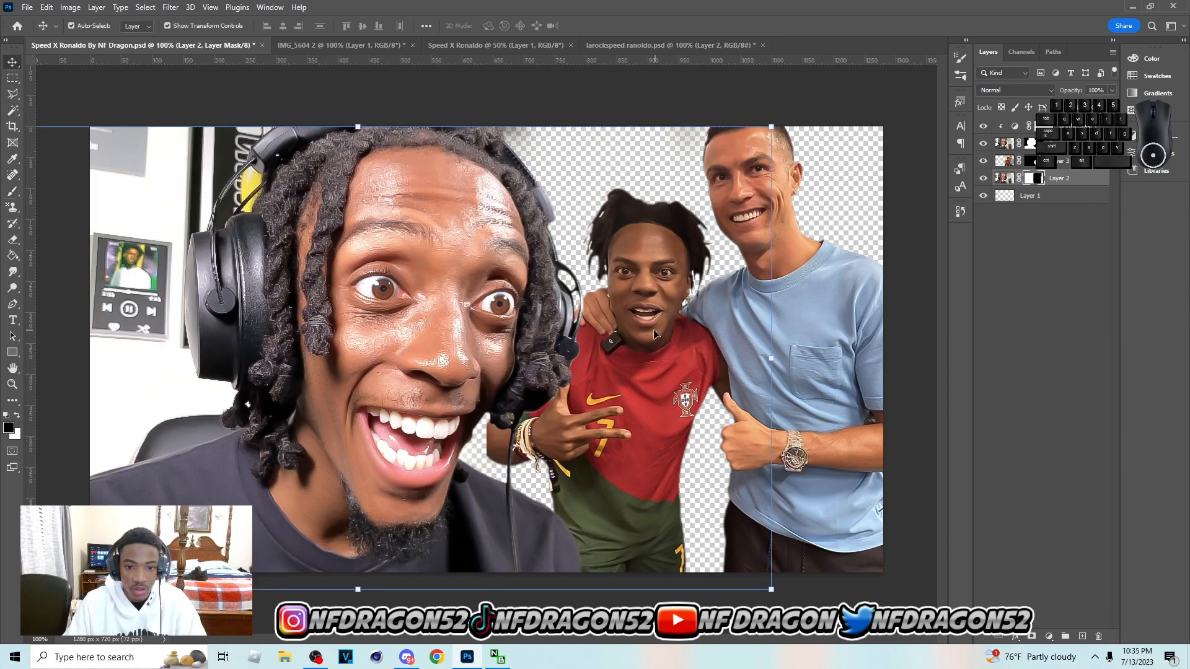
Duplicate Layer 3 and delete the layer mask from the lower of the two copies.
{"action": "left_click", "coordinate": [1004, 161]}
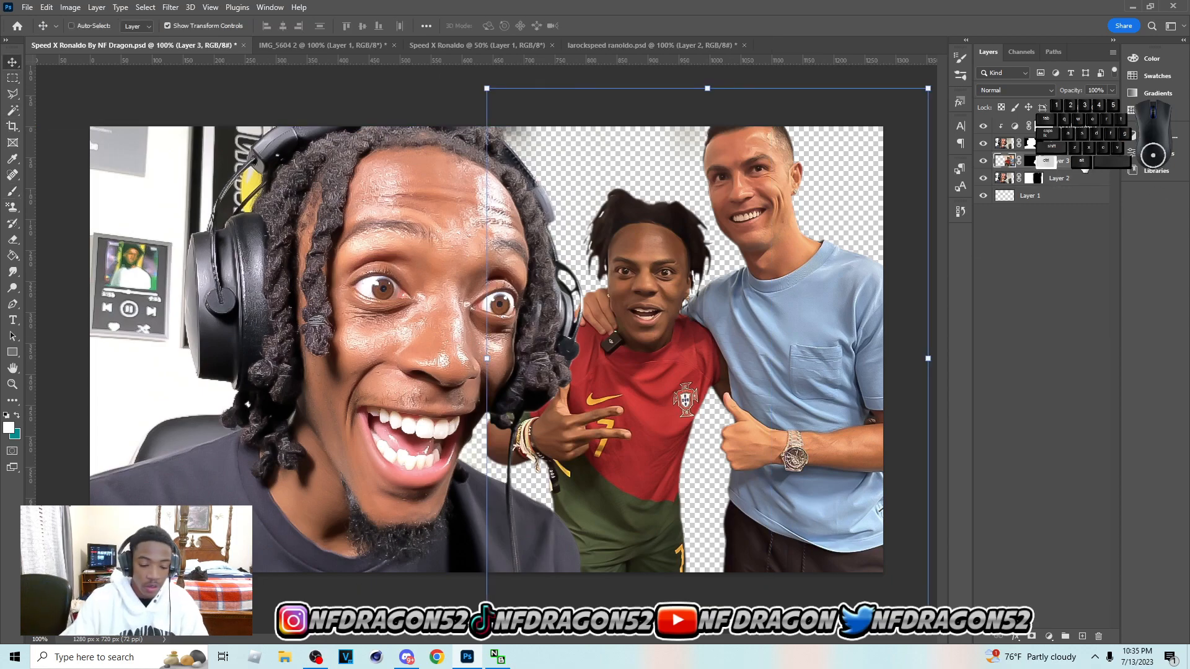
{"action": "key", "text": "ctrl+j"}
{"action": "right_click", "coordinate": [1032, 179]}
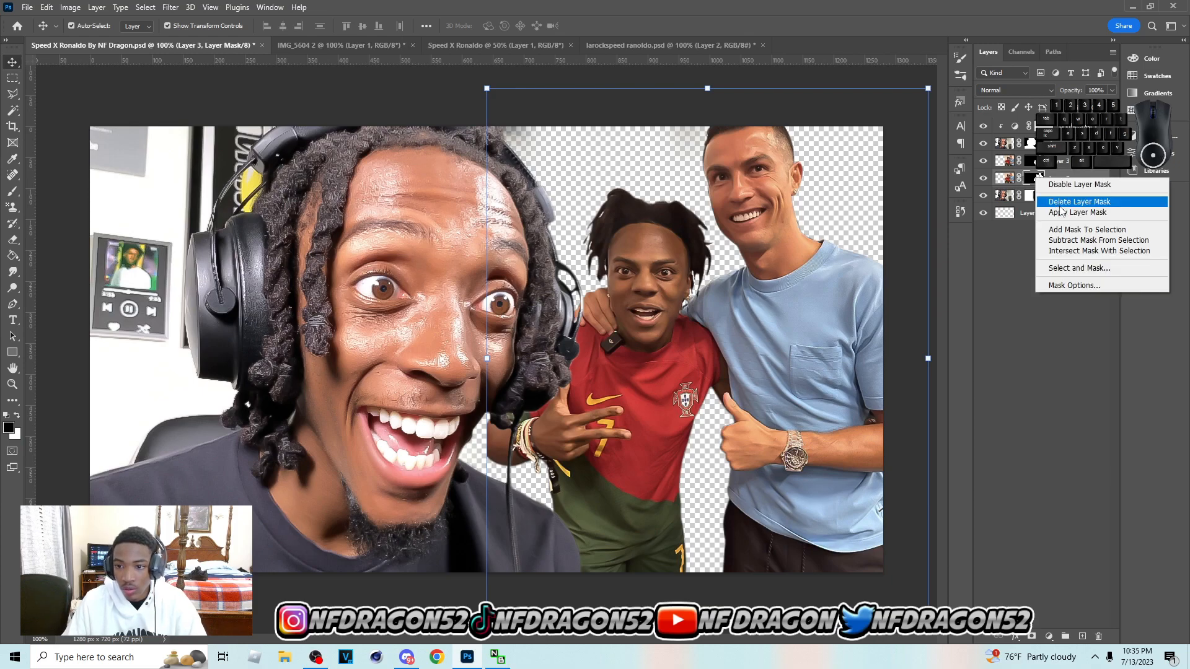
{"action": "left_click", "coordinate": [1059, 200]}
Reorder Layer 2 above Layer 3 copy and paint its mask white over the transparent gap beside the headphone man's dreadlocks.
{"action": "left_click_drag", "start_coordinate": [1034, 208], "coordinate": [1047, 211]}
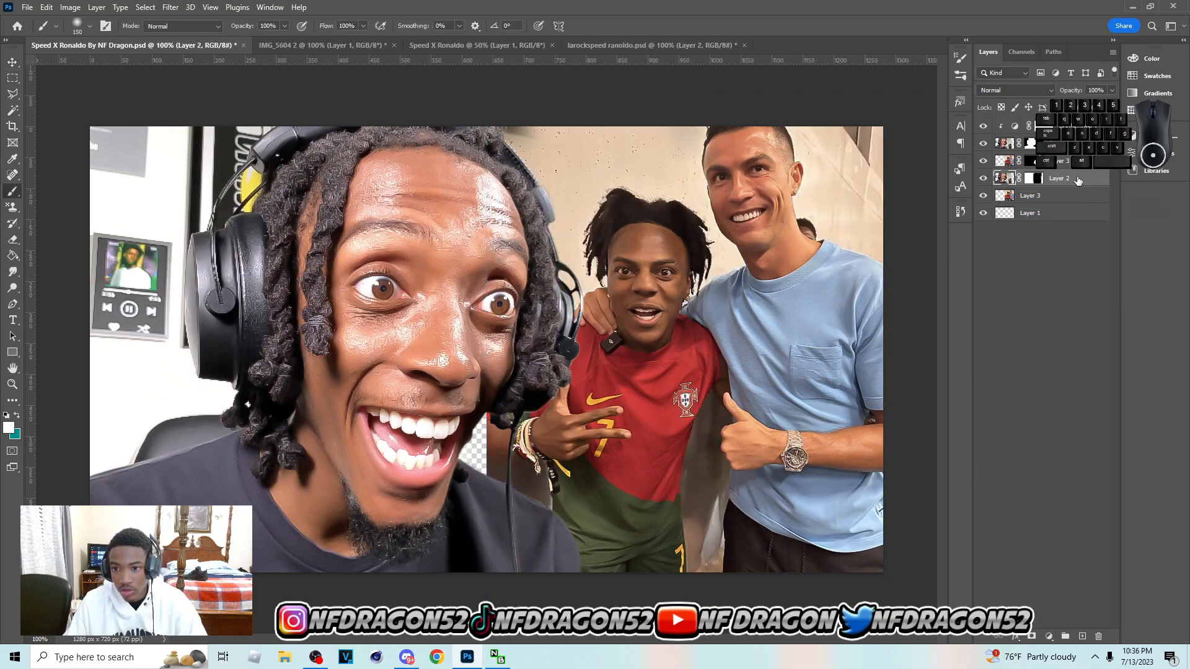
{"action": "mouse_move", "coordinate": [1076, 180]}
{"action": "left_mouse_down"}
{"action": "mouse_move", "coordinate": [1069, 214]}
{"action": "mouse_move", "coordinate": [1054, 161]}
{"action": "left_mouse_up"}
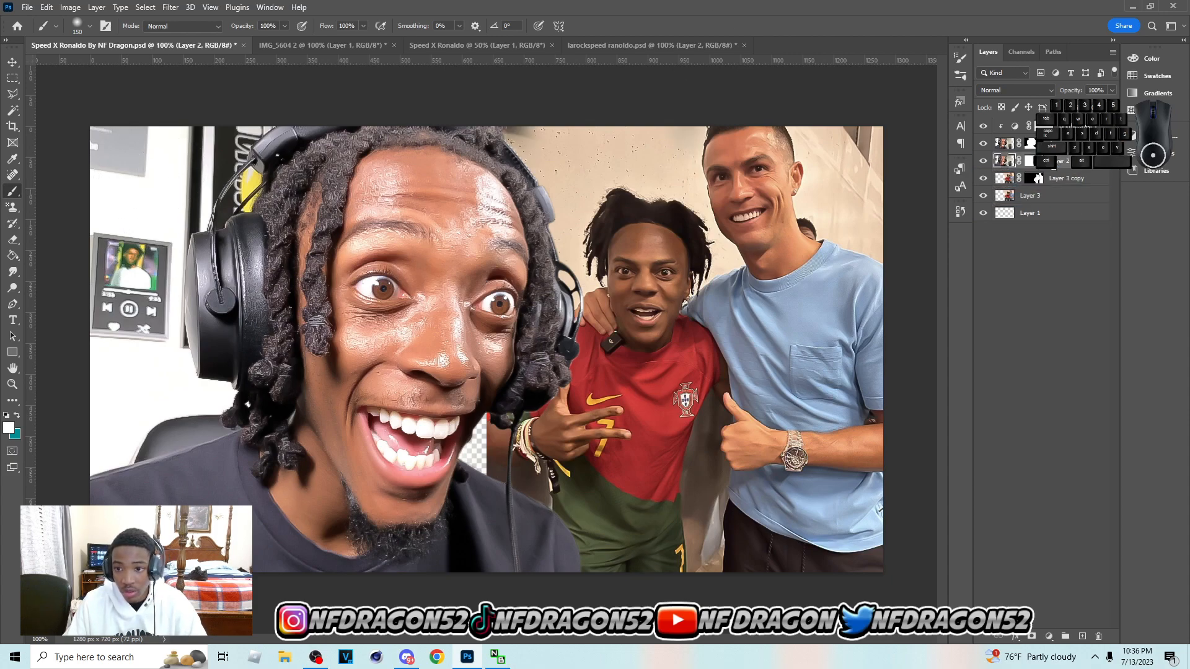
{"action": "left_click", "coordinate": [1029, 160]}
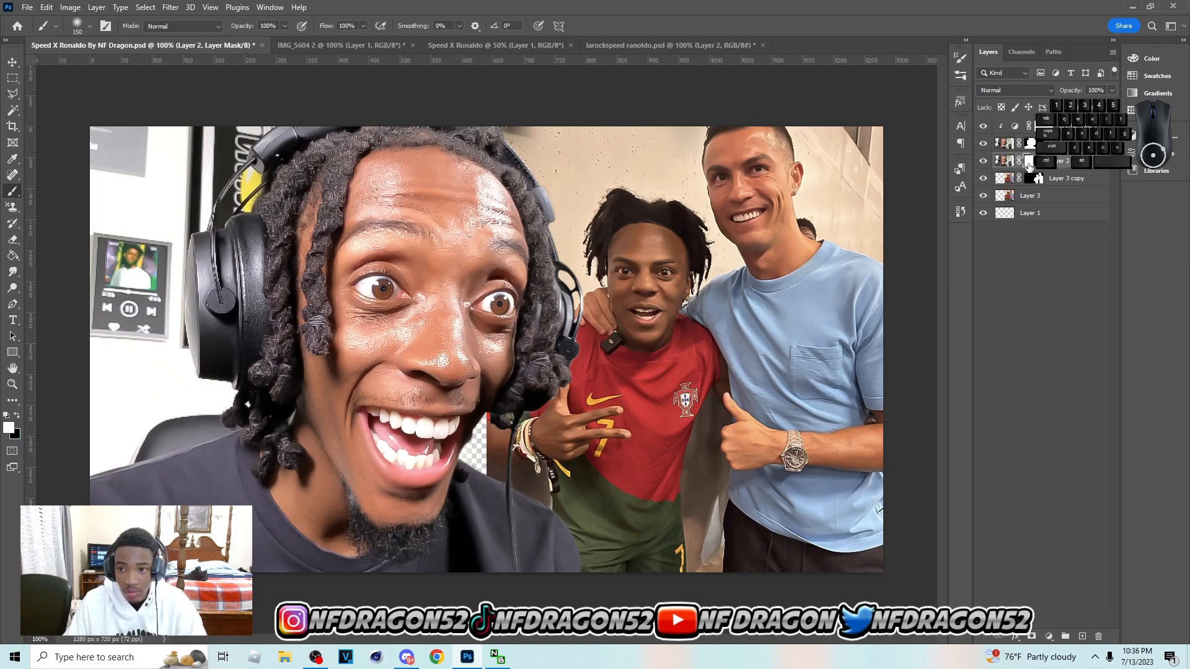
{"action": "left_click_drag", "start_coordinate": [469, 400], "coordinate": [448, 534]}
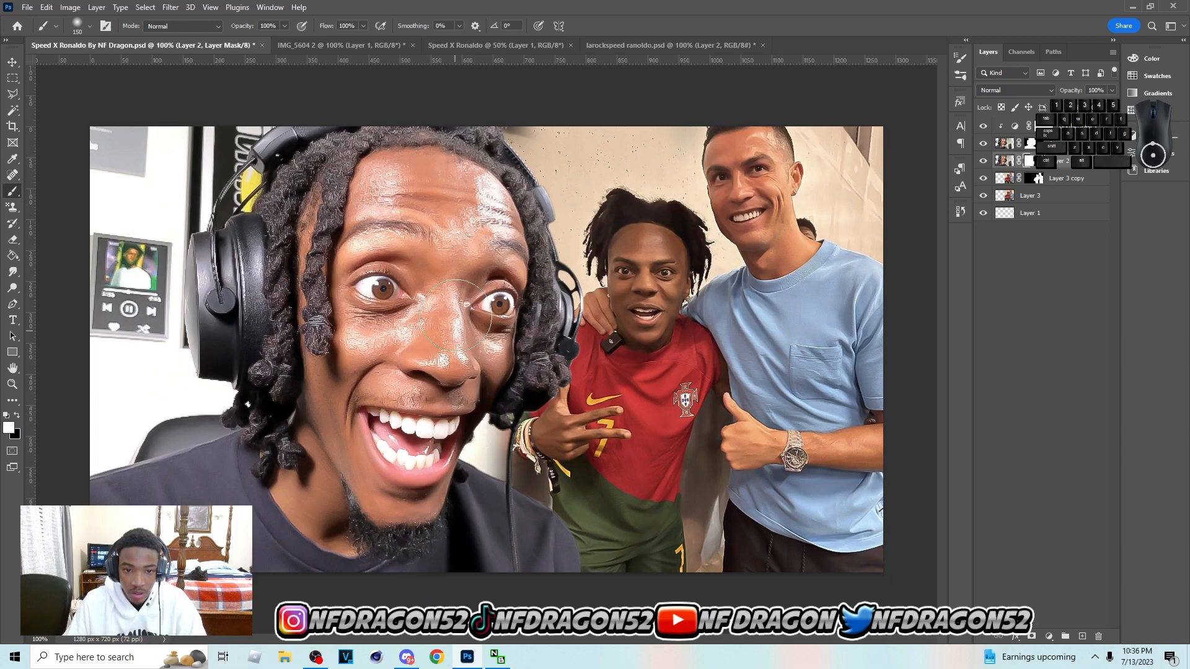
{"action": "left_click_drag", "start_coordinate": [462, 178], "coordinate": [461, 189]}
Add a Brightness/Contrast adjustment clipped to Layer 3 copy and raise its brightness.
{"action": "key", "text": "v"}
{"action": "left_click", "coordinate": [750, 293]}
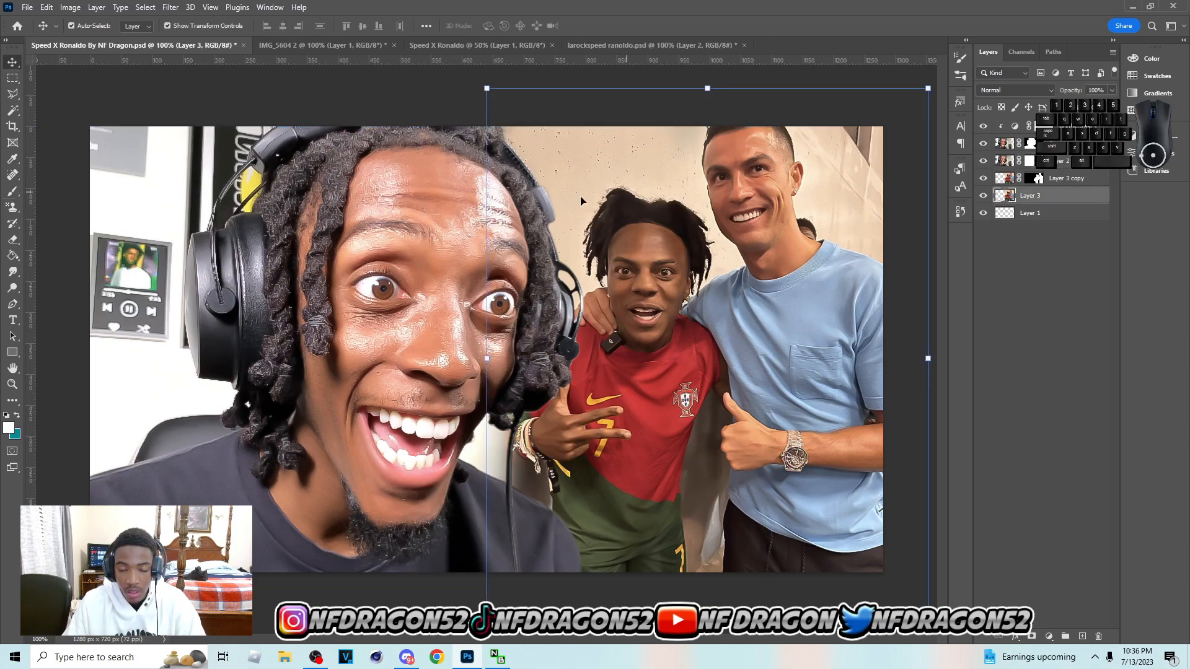
{"action": "left_click", "coordinate": [1094, 179]}
{"action": "left_click", "coordinate": [1048, 637]}
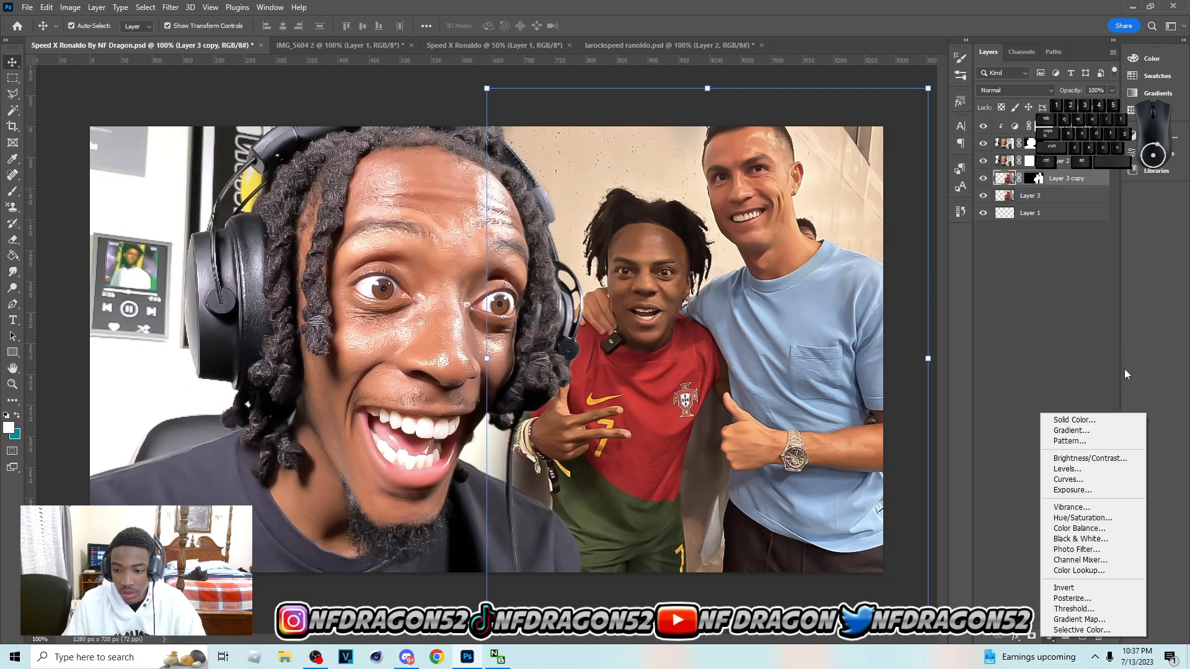
{"action": "left_click", "coordinate": [1069, 456]}
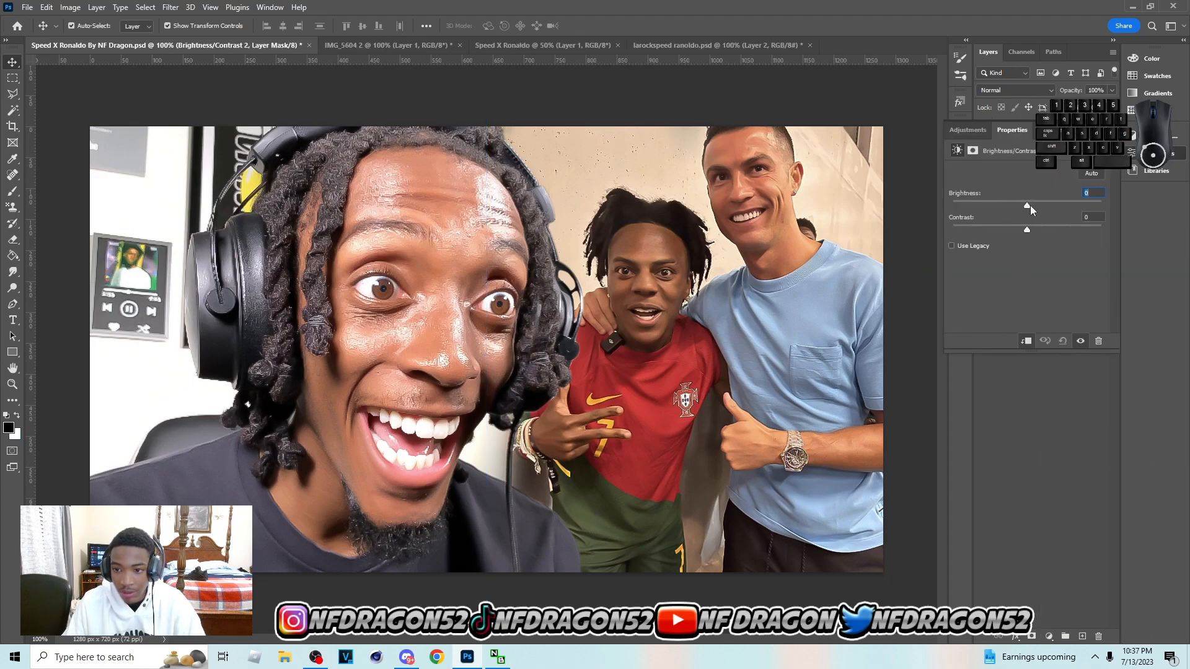
{"action": "left_click_drag", "start_coordinate": [1029, 206], "coordinate": [1082, 213]}
{"action": "left_click", "coordinate": [1103, 130]}
Duplicate the Brightness/Contrast adjustment directly above Layer 3 and clip it to that layer.
{"action": "right_click", "coordinate": [1080, 217]}
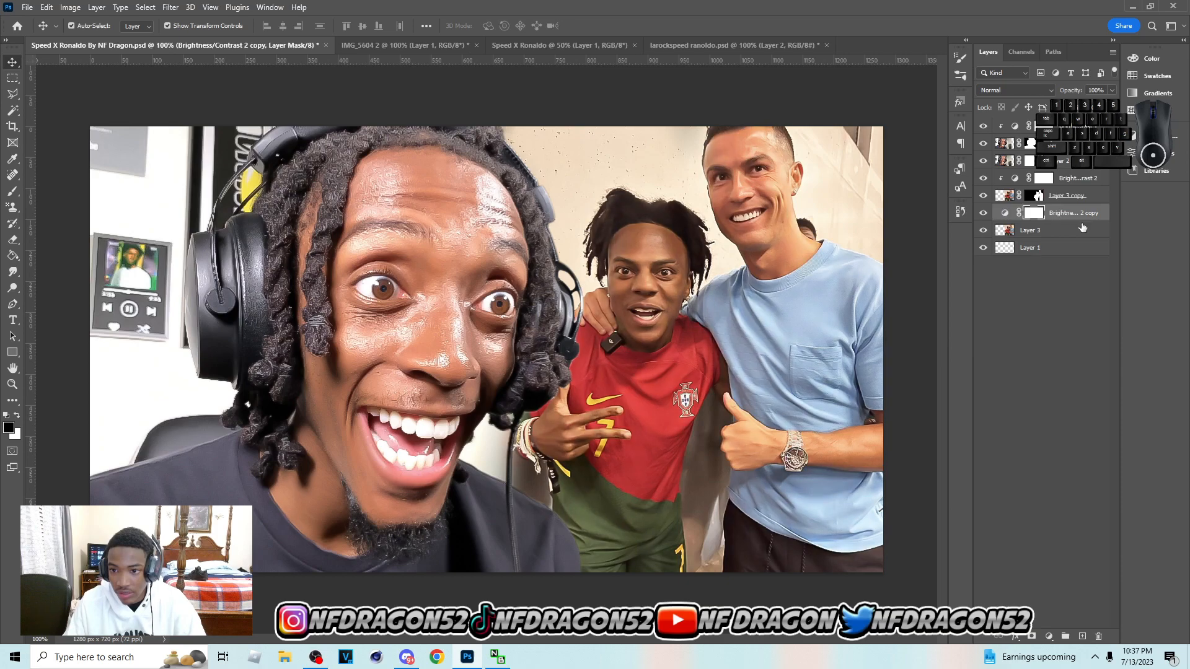
{"action": "left_click", "coordinate": [955, 357]}
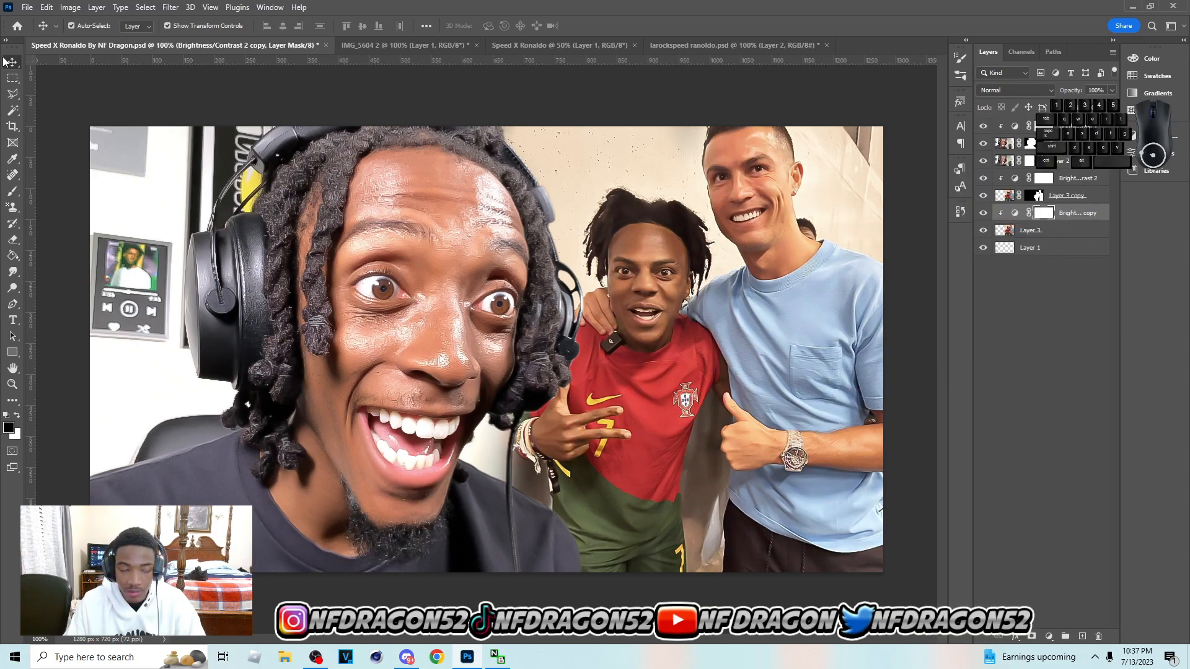
Apply a slight Gaussian Blur to Layer 3, the unmasked photo behind the two cut-out men.
{"action": "left_click", "coordinate": [1050, 233]}
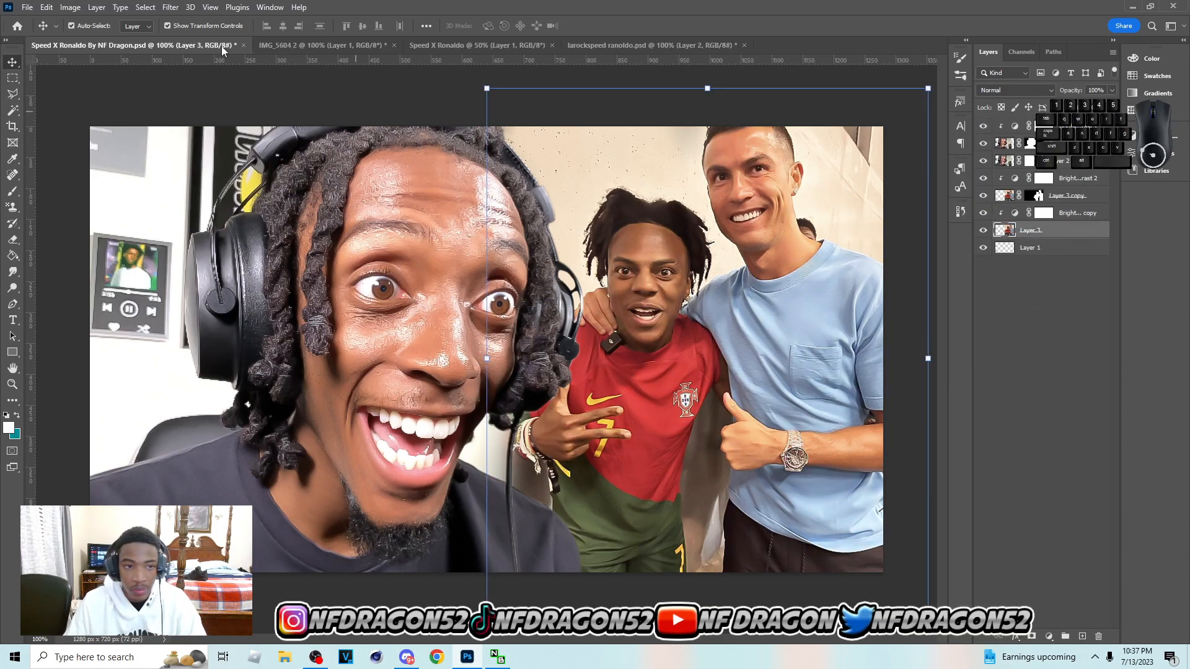
{"action": "left_click", "coordinate": [170, 8]}
{"action": "mouse_move", "coordinate": [222, 166]}
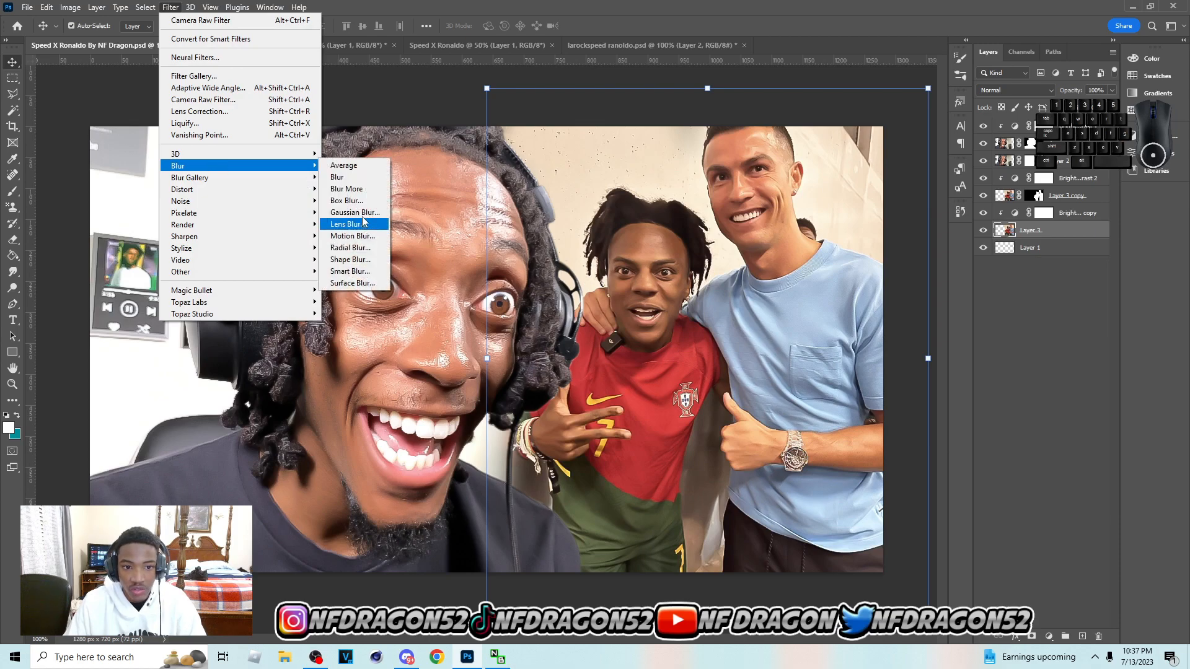
{"action": "left_click", "coordinate": [360, 212]}
{"action": "left_click_drag", "start_coordinate": [866, 351], "coordinate": [860, 348]}
{"action": "left_click", "coordinate": [1012, 181]}
{"action": "key", "text": "v"}
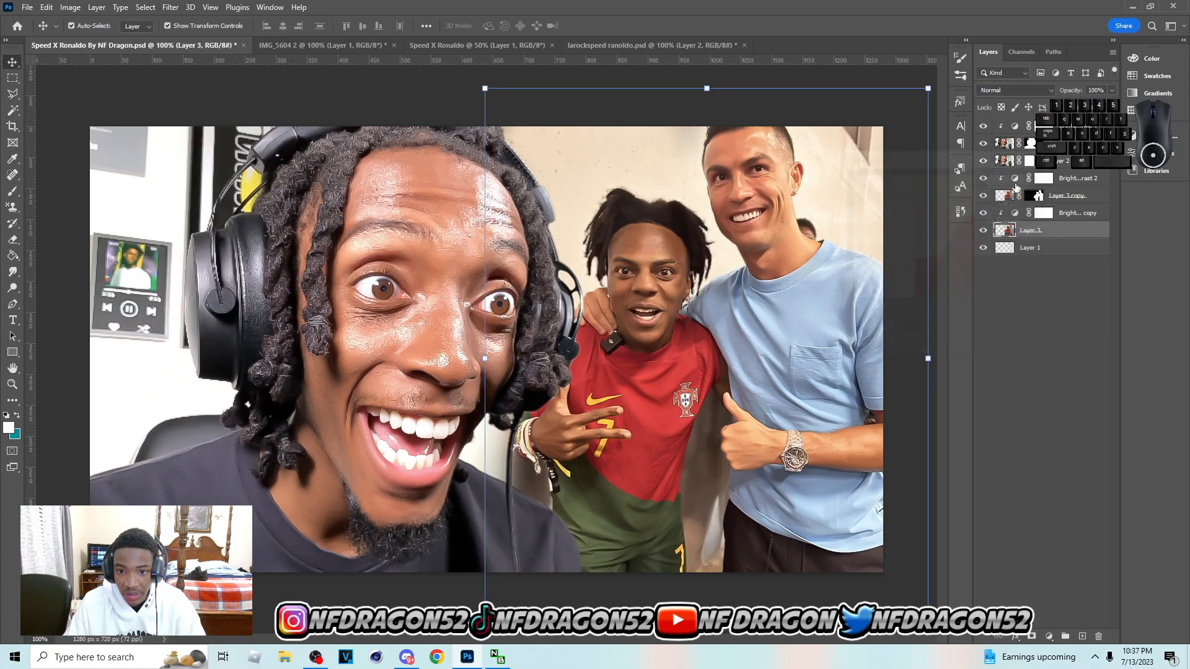
Select all layers from Layer 3 up to the topmost adjustment and nudge them left by about 29 px.
{"action": "left_click", "coordinate": [1077, 126], "text": "shift"}
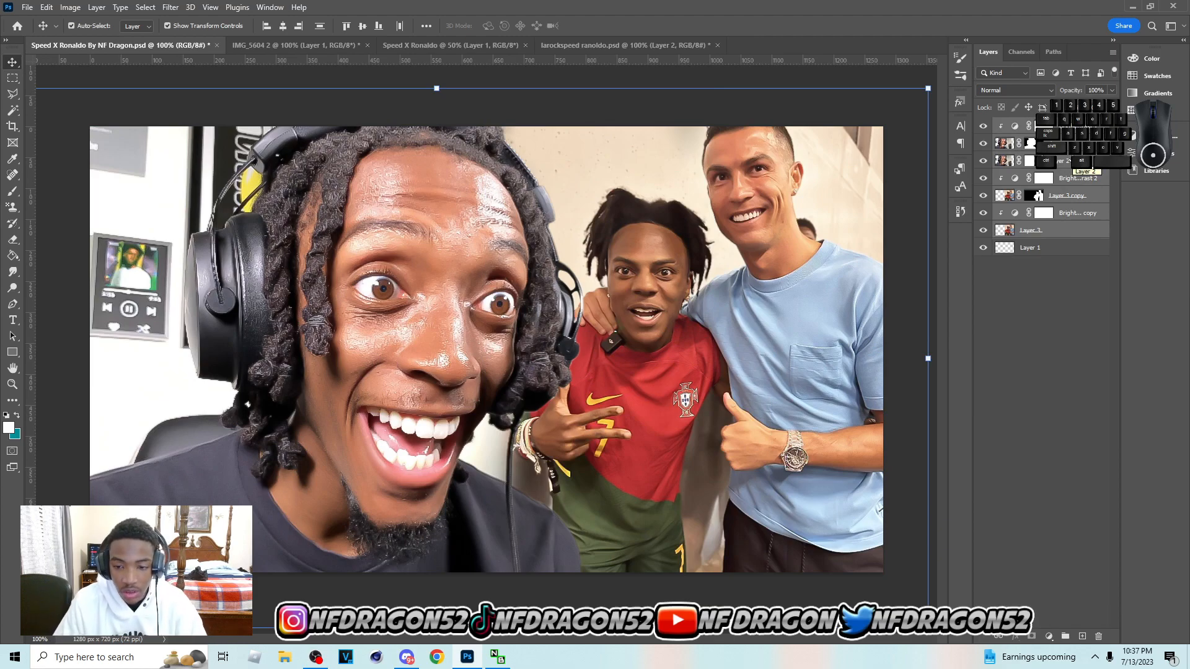
{"action": "key", "text": "Left"}
{"action": "key", "text": "Left"}
{"action": "key", "text": "Left"}
{"action": "key", "text": "Left"}
{"action": "key", "text": "Left"}
{"action": "key", "text": "Left"}
{"action": "key", "text": "Left"}
{"action": "key", "text": "Left"}
{"action": "key", "text": "Left"}
{"action": "key", "text": "Left"}
{"action": "key", "text": "Left"}
{"action": "key", "text": "Left"}
{"action": "key", "text": "Left"}
{"action": "key", "text": "Left"}
{"action": "key", "text": "Left"}
{"action": "key", "text": "Left"}
{"action": "key", "text": "Left"}
{"action": "key", "text": "Left"}
{"action": "key", "text": "Left"}
{"action": "key", "text": "Left"}
{"action": "key", "text": "Left"}
{"action": "key", "text": "Left"}
{"action": "key", "text": "Left"}
{"action": "key", "text": "Left"}
{"action": "key", "text": "Left"}
{"action": "key", "text": "Left"}
{"action": "key", "text": "Left"}
{"action": "key", "text": "Left"}
{"action": "key", "text": "Left"}
{"action": "key", "text": "Left"}
{"action": "key", "text": "Left"}
{"action": "key", "text": "Left"}
{"action": "key", "text": "Right"}
{"action": "key", "text": "Right"}
{"action": "key", "text": "Right"}
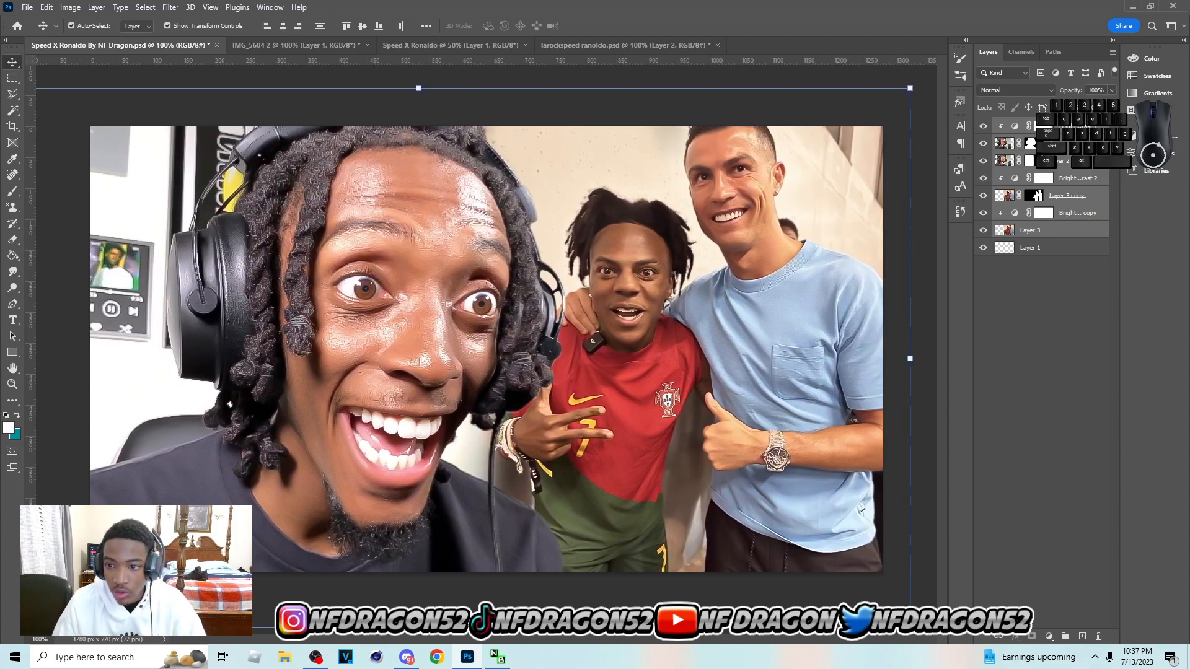
{"action": "key", "text": "Left"}
{"action": "key", "text": "Left"}
{"action": "key", "text": "Left"}
{"action": "key", "text": "Left"}
{"action": "key", "text": "Left"}
{"action": "key", "text": "Left"}
{"action": "key", "text": "ctrl+z"}
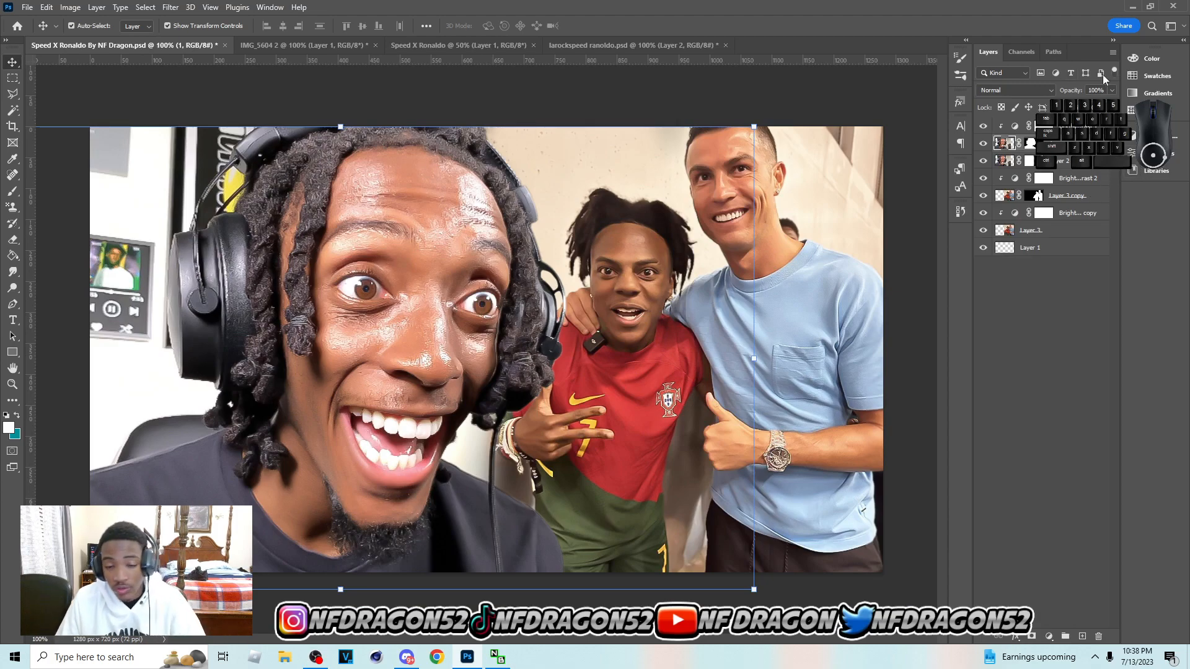
Give the headphone man's layer a white Linear Dodge (Add) Inner Shadow with 29% opacity, distance 6 px and size 7 px.
{"action": "double_click", "coordinate": [1086, 143]}
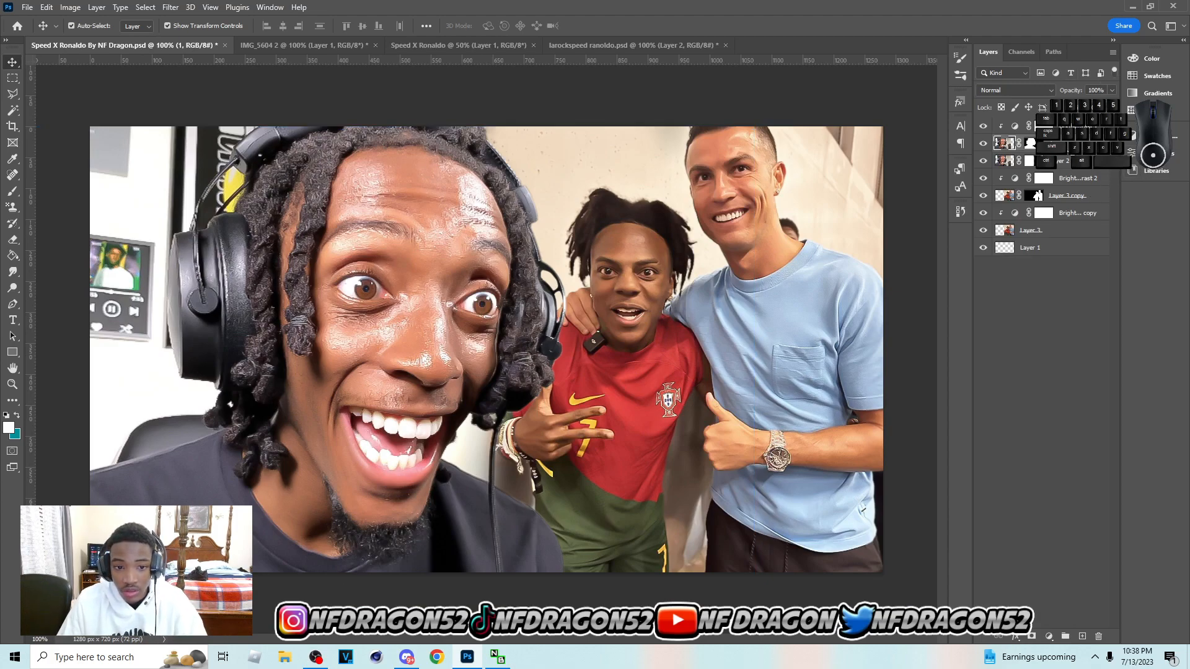
{"action": "left_click", "coordinate": [652, 416]}
{"action": "mouse_move", "coordinate": [853, 470]}
{"action": "left_mouse_down"}
{"action": "mouse_move", "coordinate": [813, 473]}
{"action": "mouse_move", "coordinate": [852, 443]}
{"action": "mouse_move", "coordinate": [857, 471]}
{"action": "left_mouse_up"}
{"action": "left_click_drag", "start_coordinate": [869, 406], "coordinate": [871, 407]}
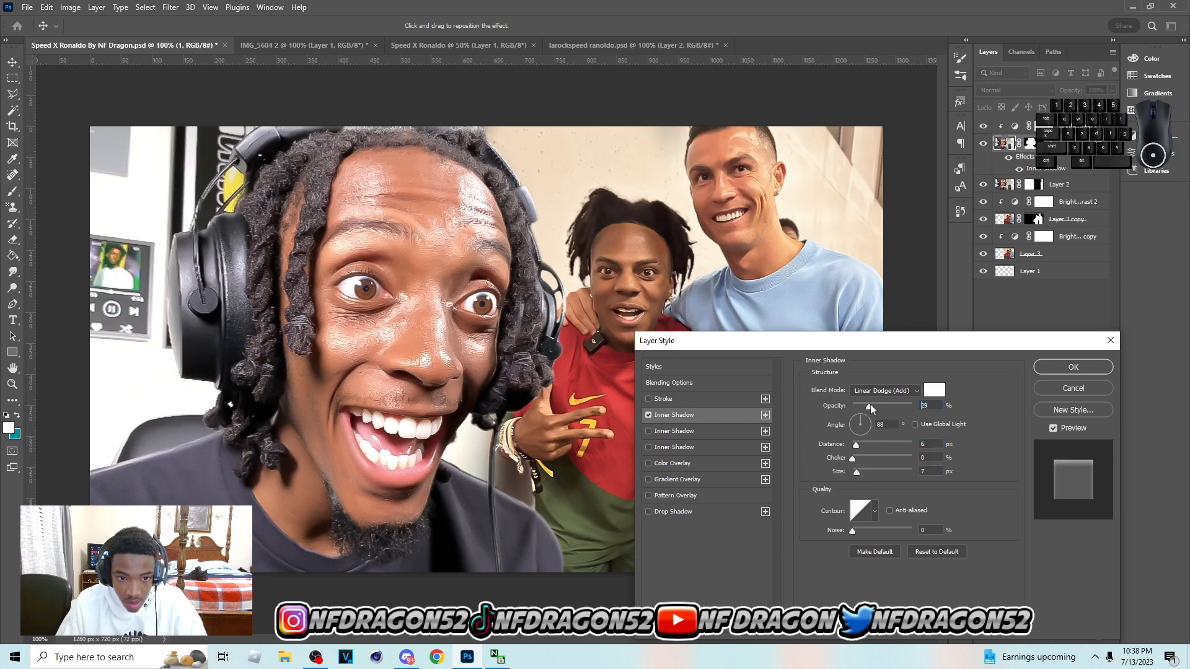
{"action": "left_click", "coordinate": [1061, 368]}
Give Layer 3 copy a white Linear Dodge (Add) Inner Shadow with distance 3 px and size 7 px.
{"action": "left_click", "coordinate": [678, 379]}
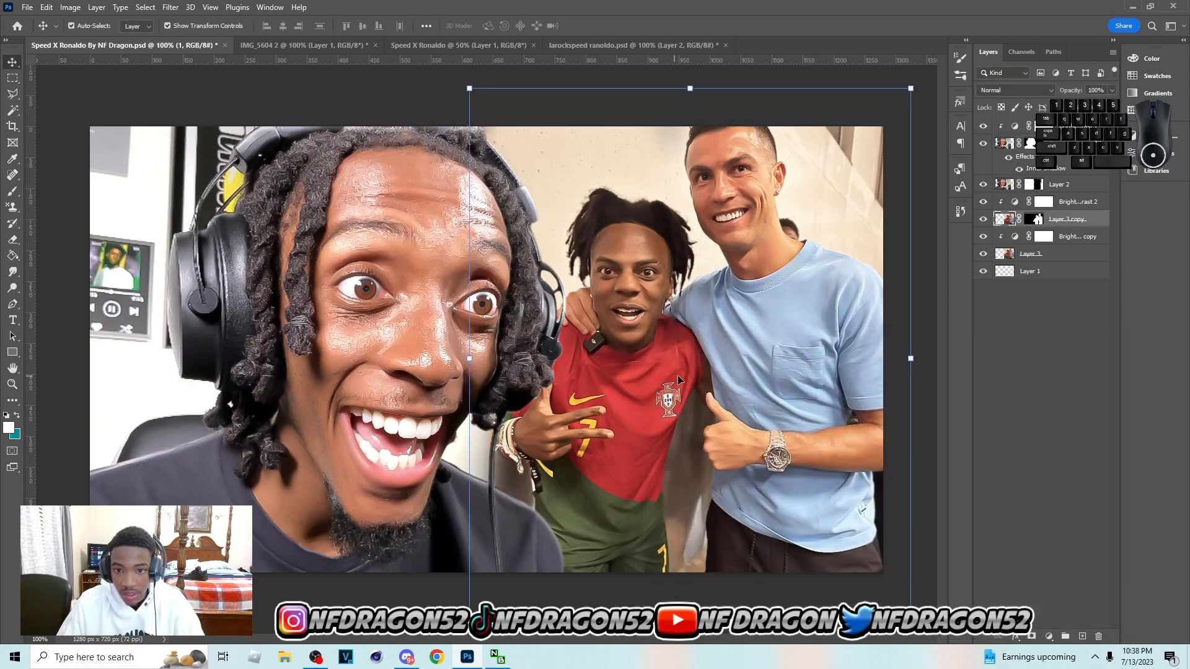
{"action": "double_click", "coordinate": [1100, 226]}
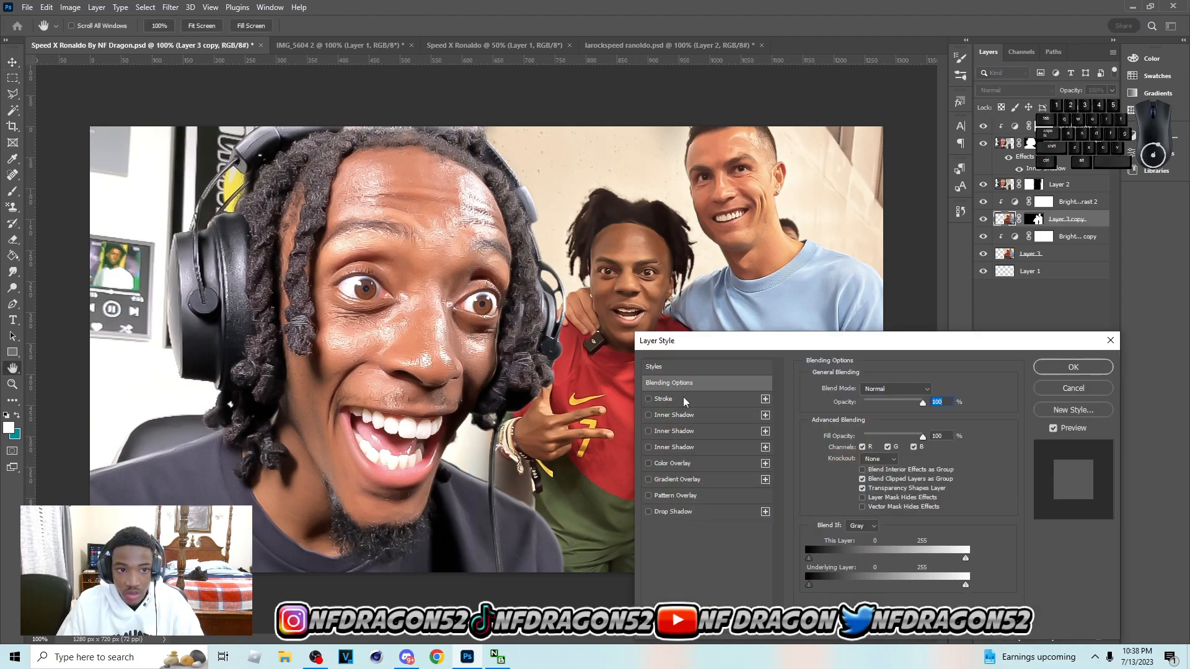
{"action": "left_click", "coordinate": [649, 415]}
{"action": "mouse_move", "coordinate": [857, 472]}
{"action": "left_mouse_down"}
{"action": "mouse_move", "coordinate": [848, 444]}
{"action": "mouse_move", "coordinate": [856, 472]}
{"action": "left_mouse_up"}
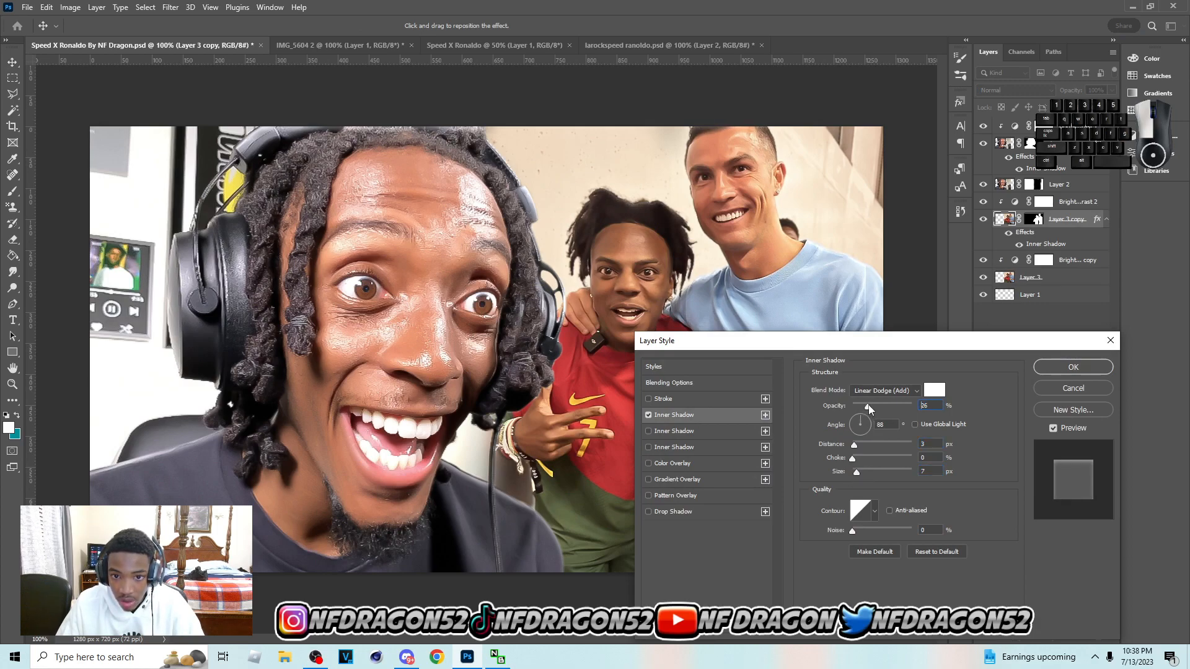
{"action": "left_click_drag", "start_coordinate": [868, 405], "coordinate": [873, 405]}
{"action": "left_click", "coordinate": [1073, 367]}
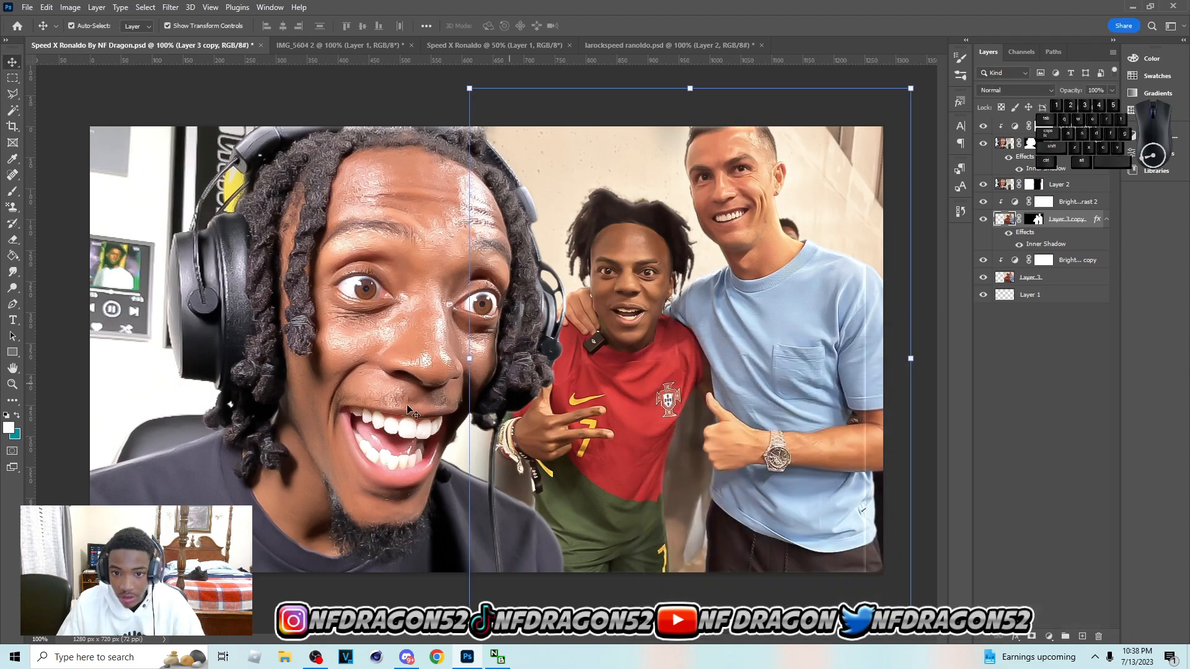
Create a new empty layer directly above Layer 2.
{"action": "left_click", "coordinate": [306, 417]}
{"action": "left_click", "coordinate": [666, 335]}
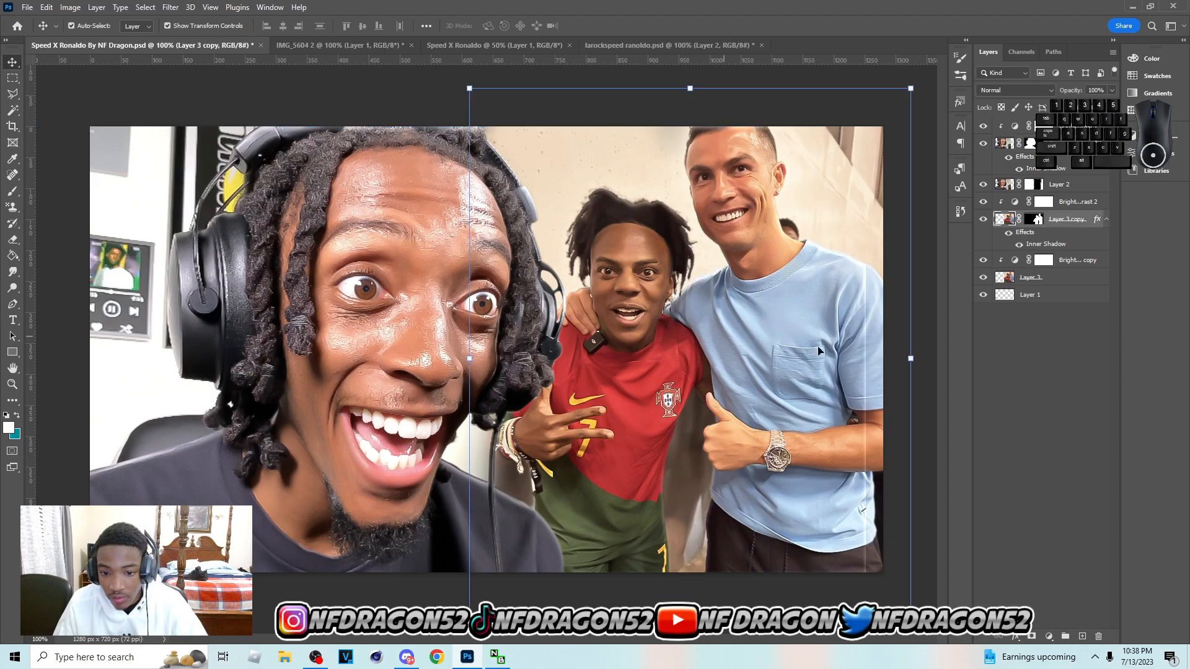
{"action": "left_click", "coordinate": [1071, 200]}
{"action": "left_click", "coordinate": [1068, 185]}
{"action": "left_click", "coordinate": [1082, 636]}
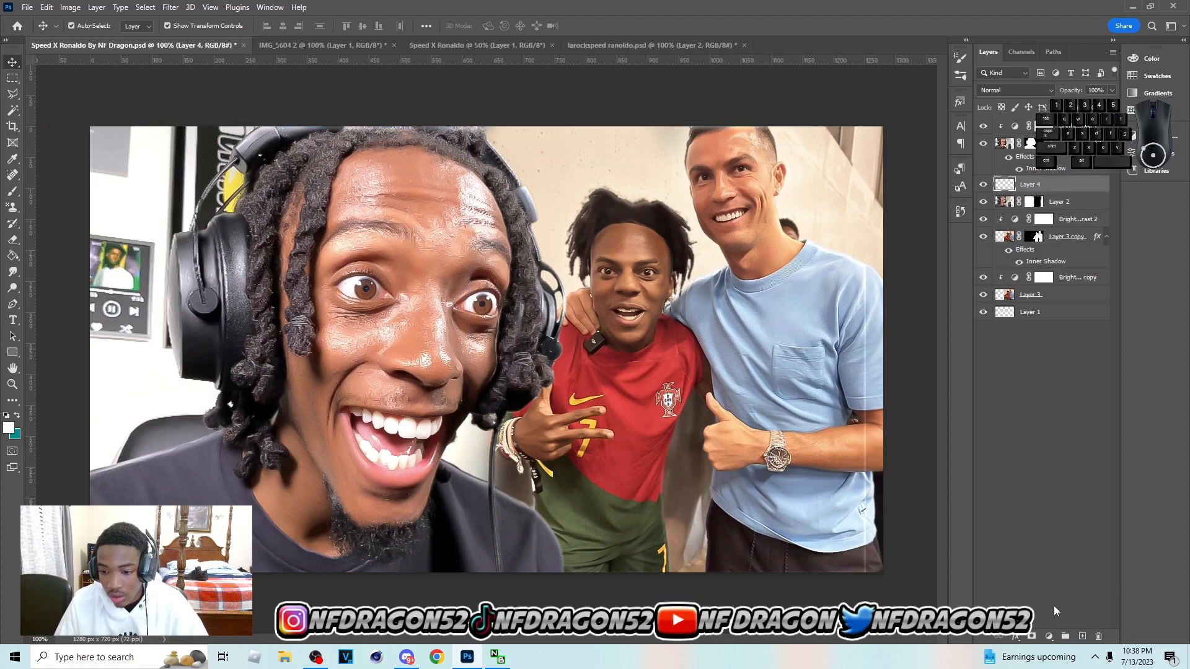
Set the brush color to white and move Layer 4 to the top of the layer stack.
{"action": "key", "text": "b"}
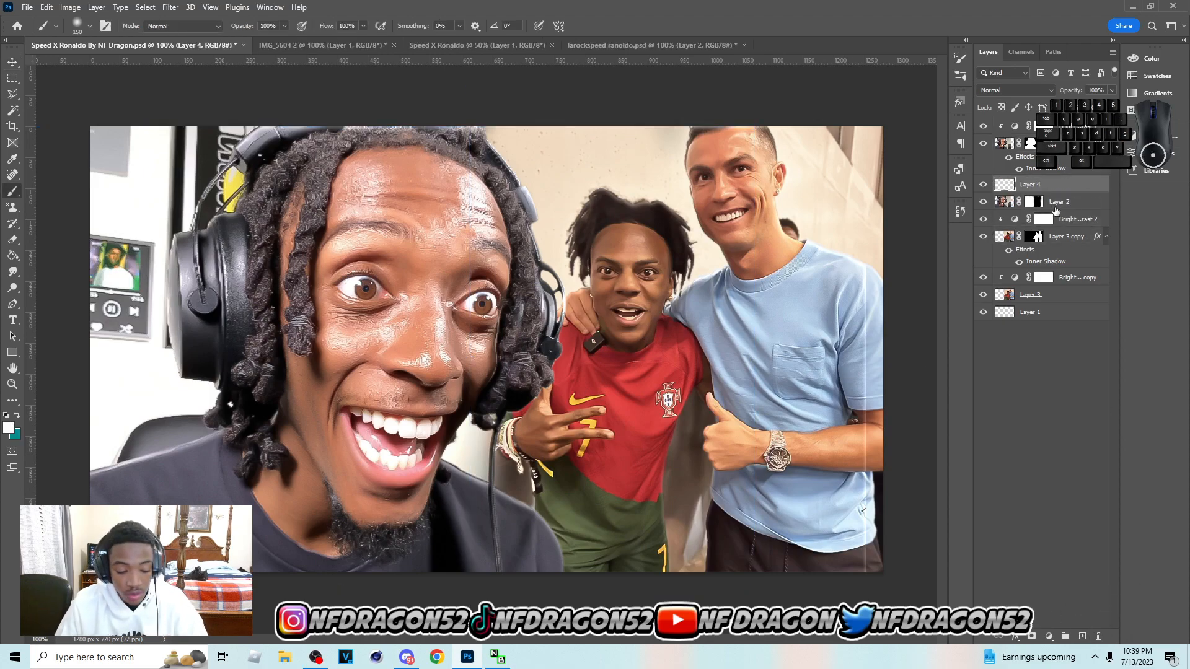
{"action": "left_click", "coordinate": [7, 428]}
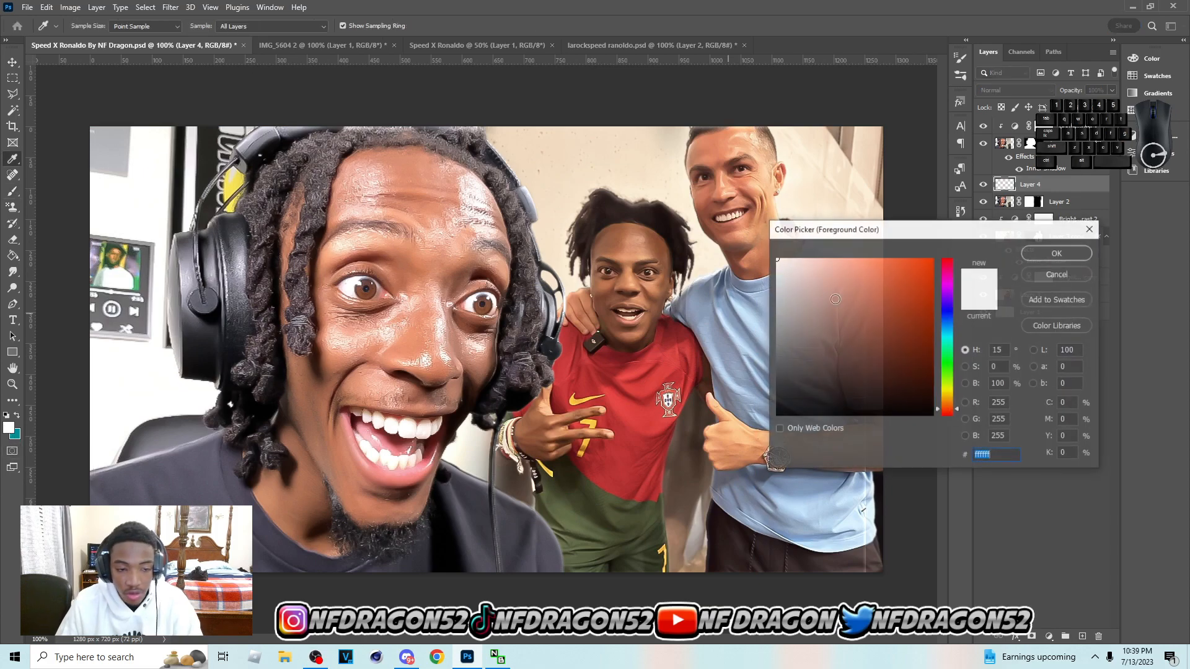
{"action": "left_click", "coordinate": [1087, 254]}
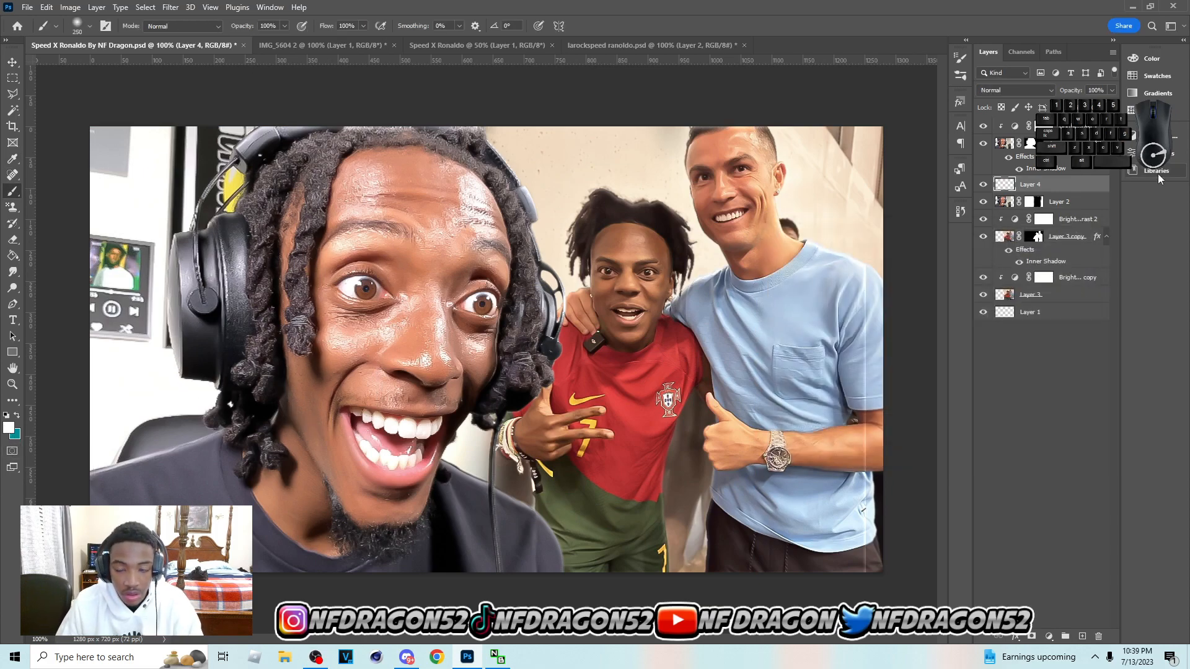
{"action": "key", "text": "ctrl+shift+bracketright"}
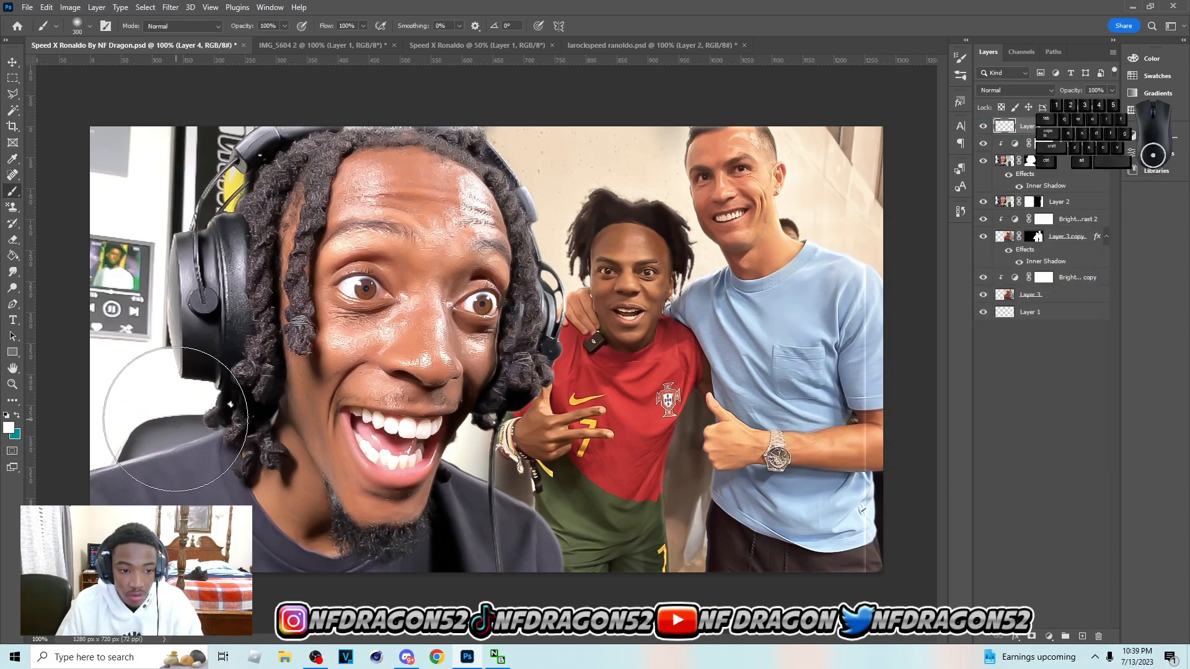
Paint soft white glows over the headphone man's shoulders on both sides of his neck with a brush of about 250 px.
{"action": "left_click", "coordinate": [166, 411]}
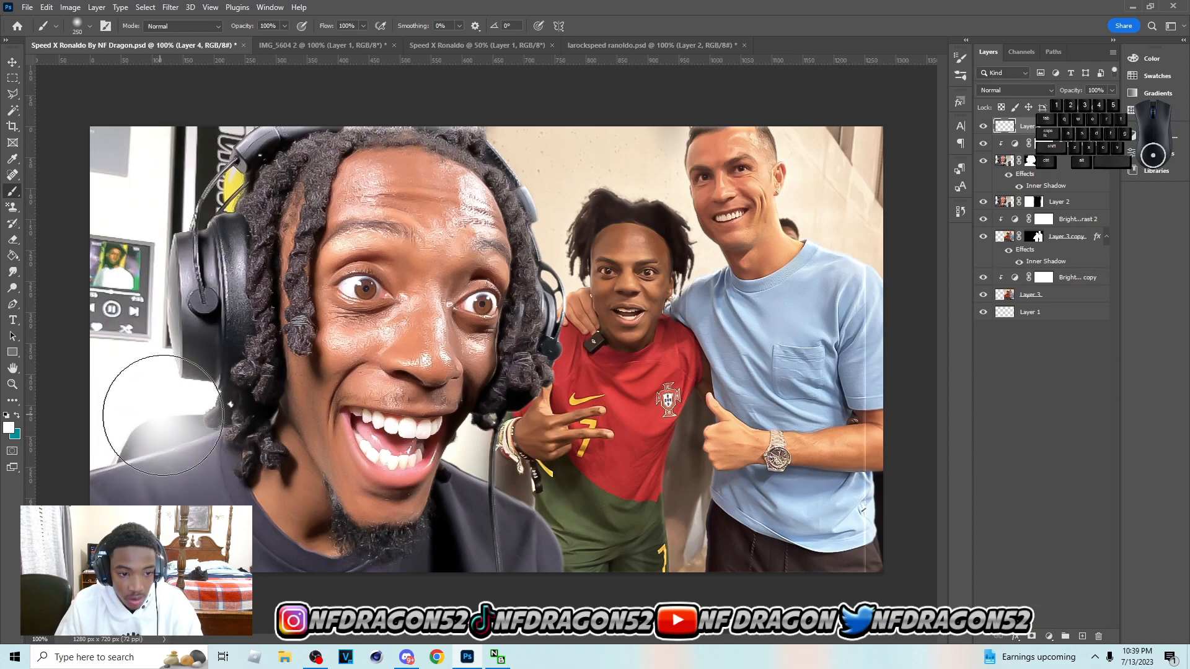
{"action": "key", "text": "bracketleft"}
{"action": "key", "text": "bracketleft"}
{"action": "mouse_move", "coordinate": [468, 451]}
{"action": "left_mouse_down"}
{"action": "mouse_move", "coordinate": [460, 461]}
{"action": "mouse_move", "coordinate": [482, 472]}
{"action": "left_mouse_up"}
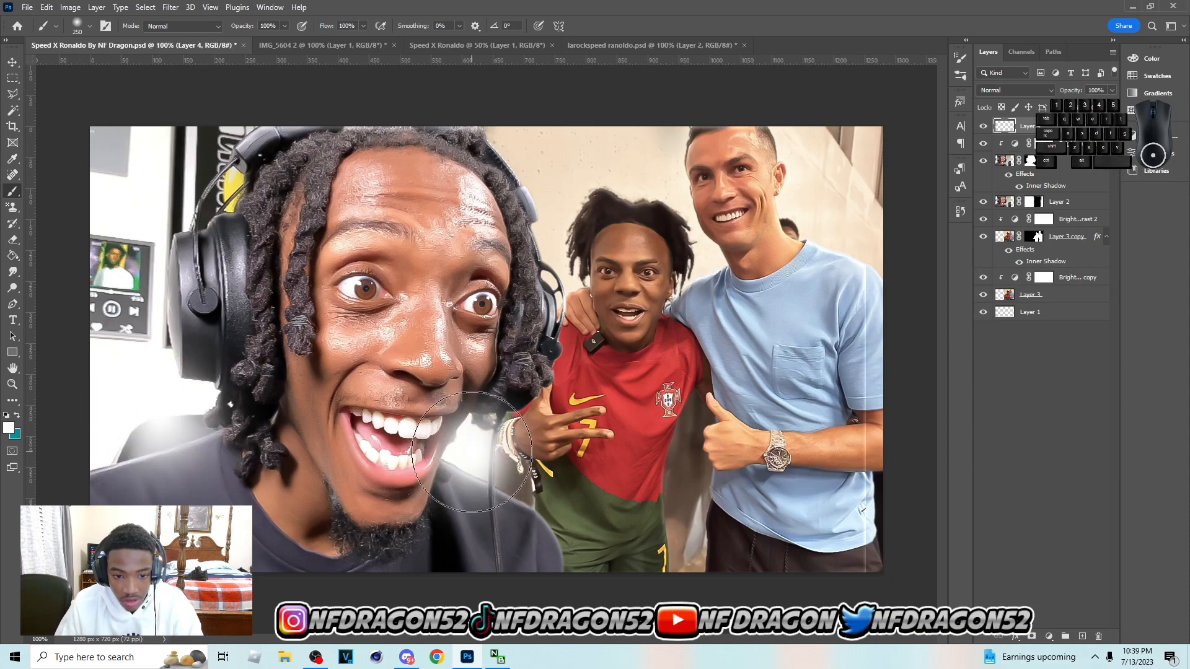
{"action": "key", "text": "bracketright"}
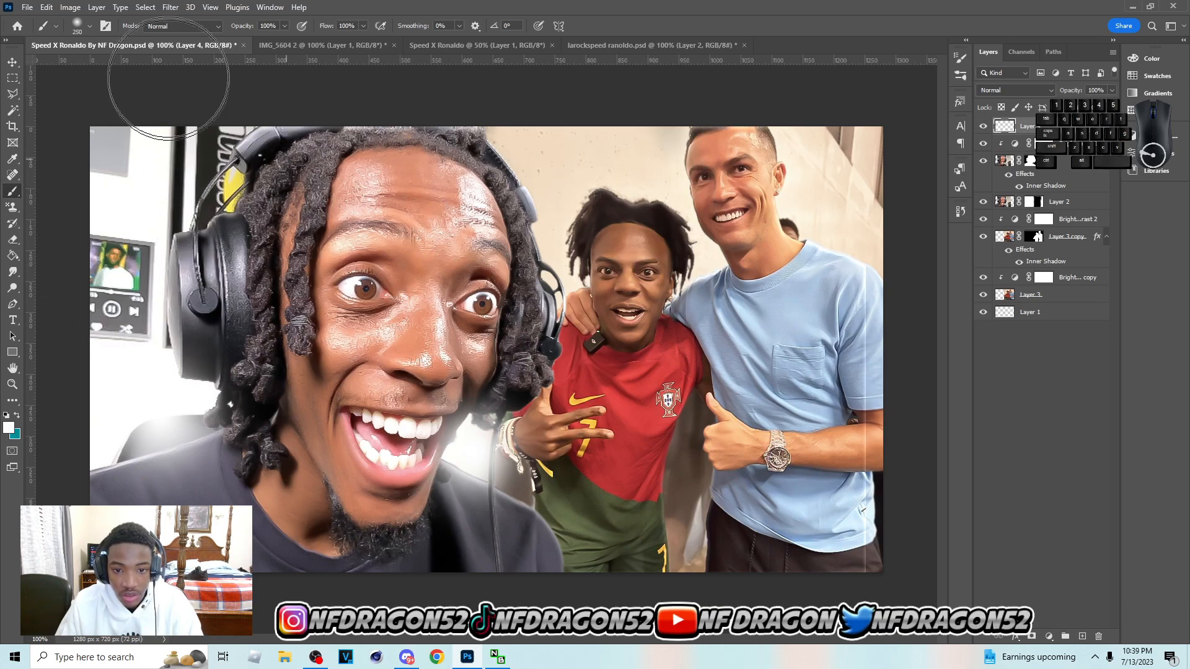
{"action": "left_click", "coordinate": [89, 27]}
{"action": "left_click", "coordinate": [89, 27]}
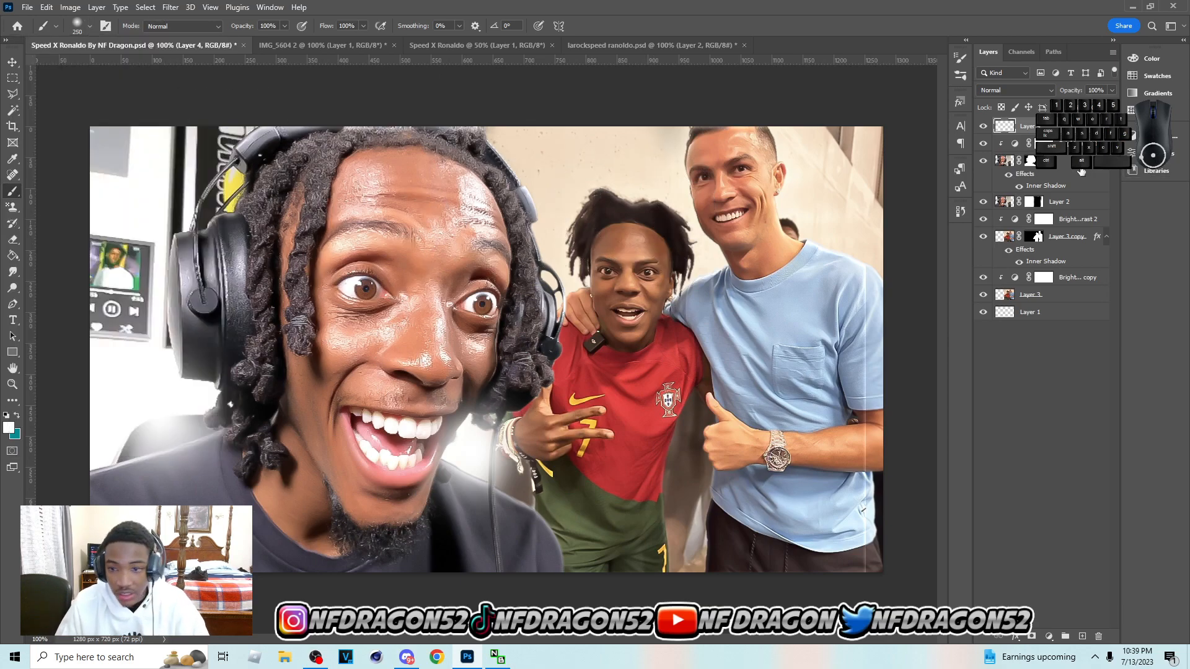
Set the shoulder glow layer to Screen blend mode with 68% opacity.
{"action": "left_click", "coordinate": [1021, 92]}
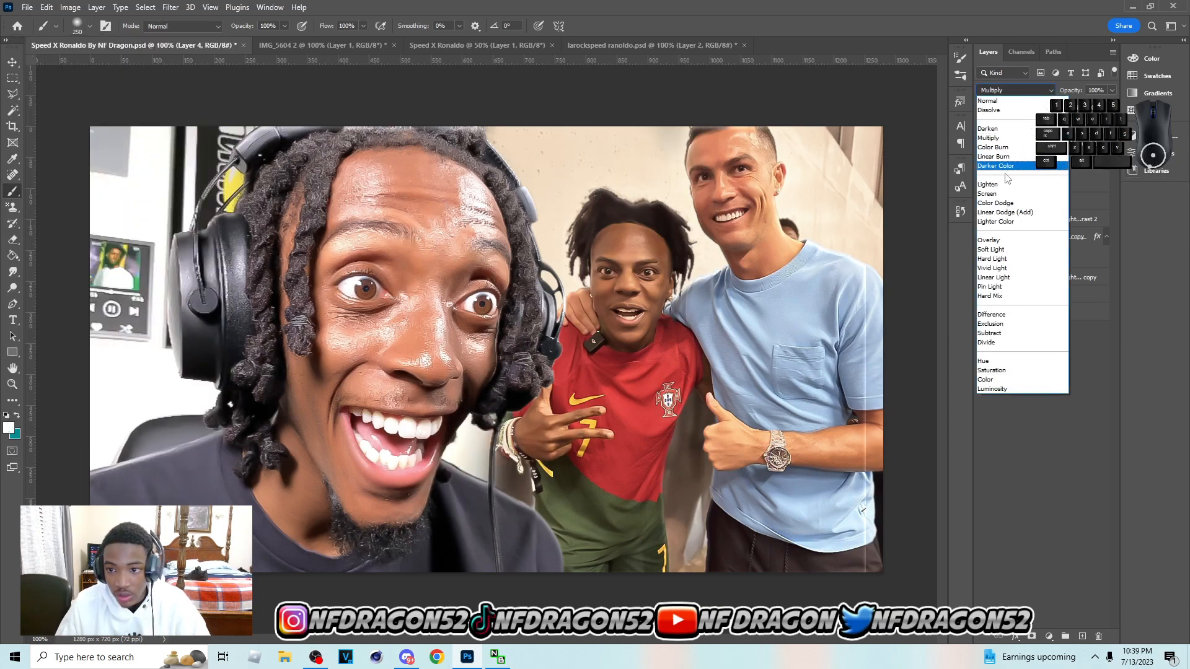
{"action": "left_click", "coordinate": [1054, 177]}
{"action": "left_click_drag", "start_coordinate": [1070, 91], "coordinate": [1050, 91]}
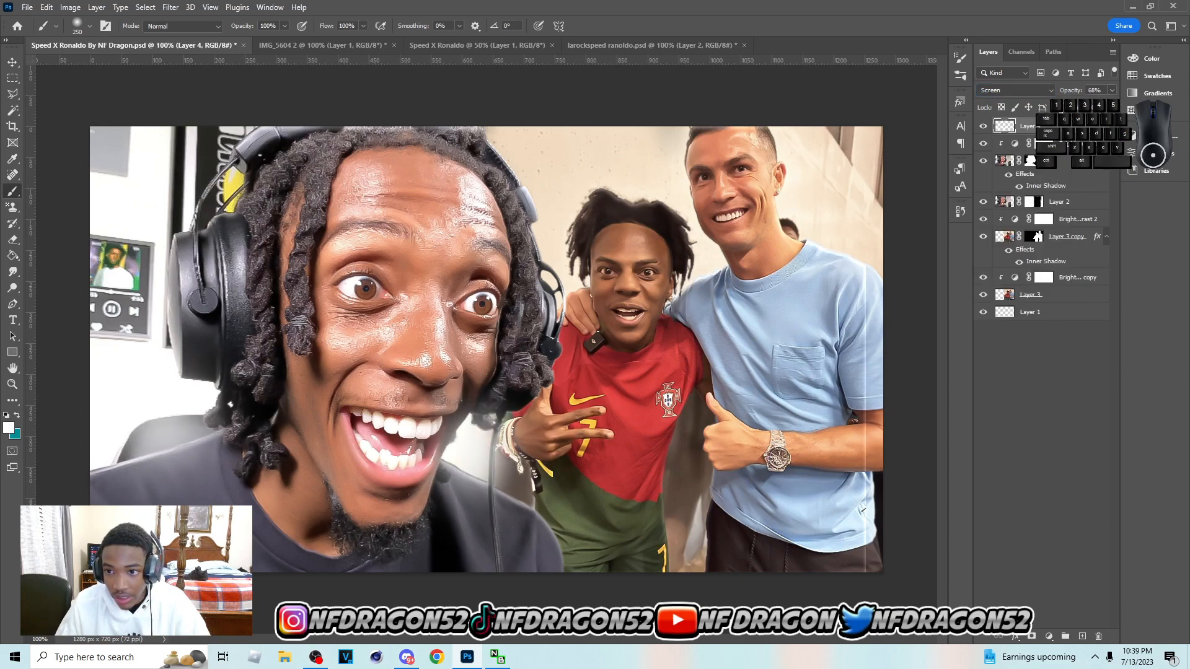
Create another new layer between the headphone man's layer and Layer 2 and enlarge the brush to 500 px.
{"action": "left_click", "coordinate": [1007, 135]}
{"action": "left_click", "coordinate": [1062, 199]}
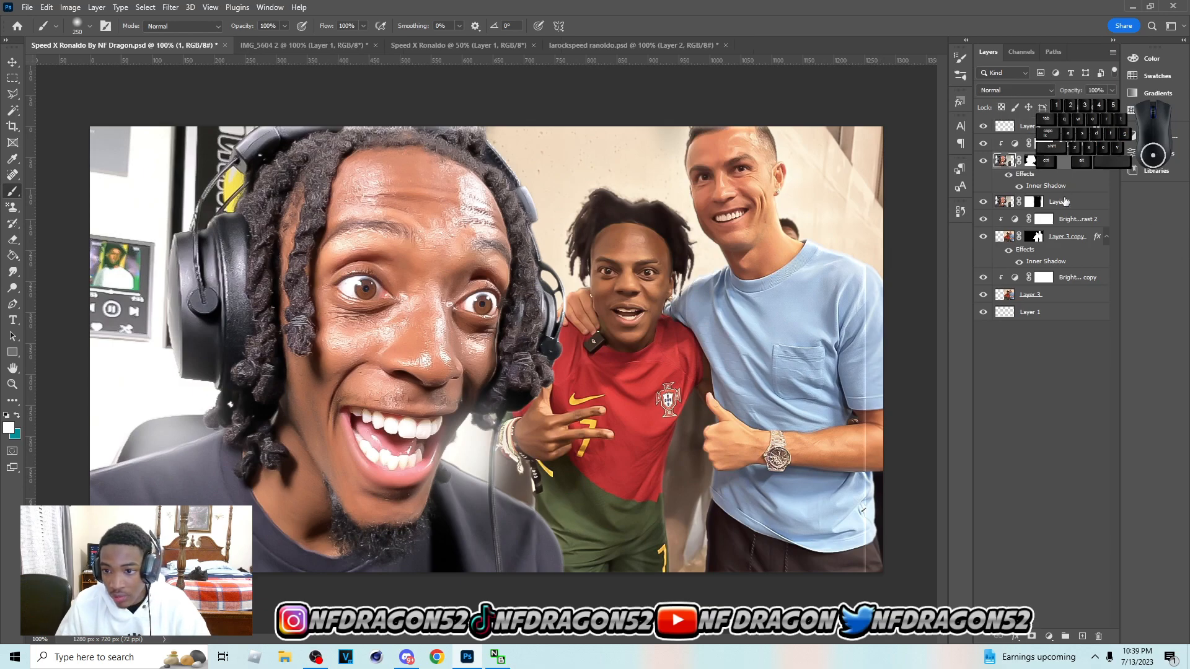
{"action": "left_click", "coordinate": [1083, 635]}
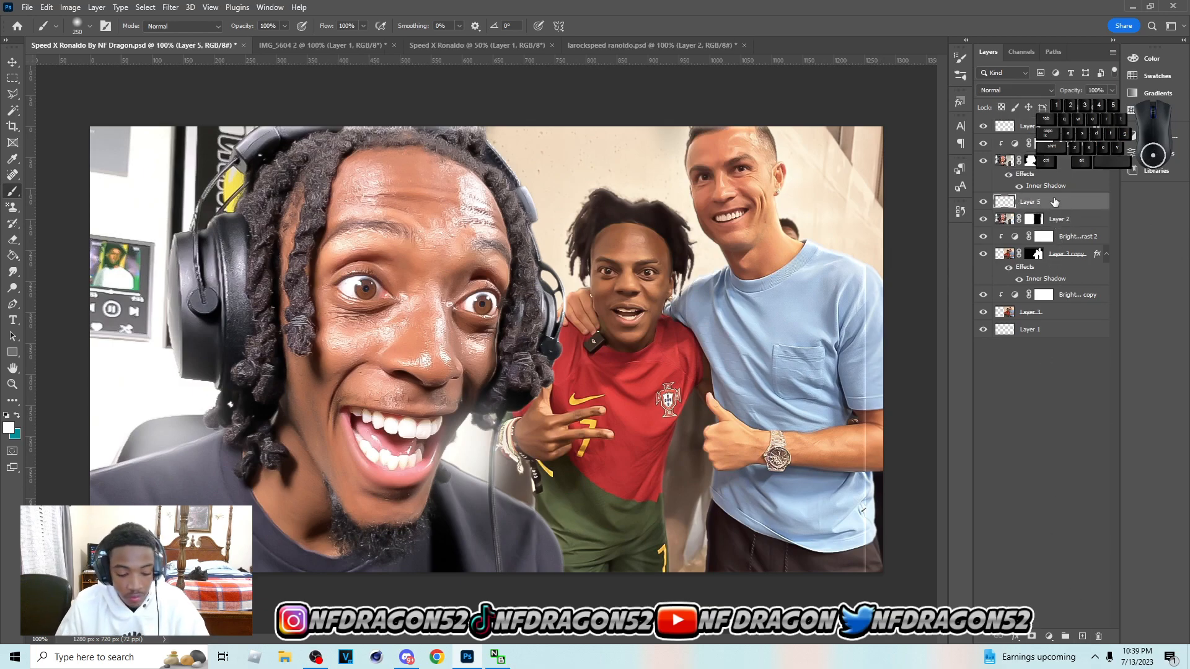
{"action": "key", "text": "bracketright"}
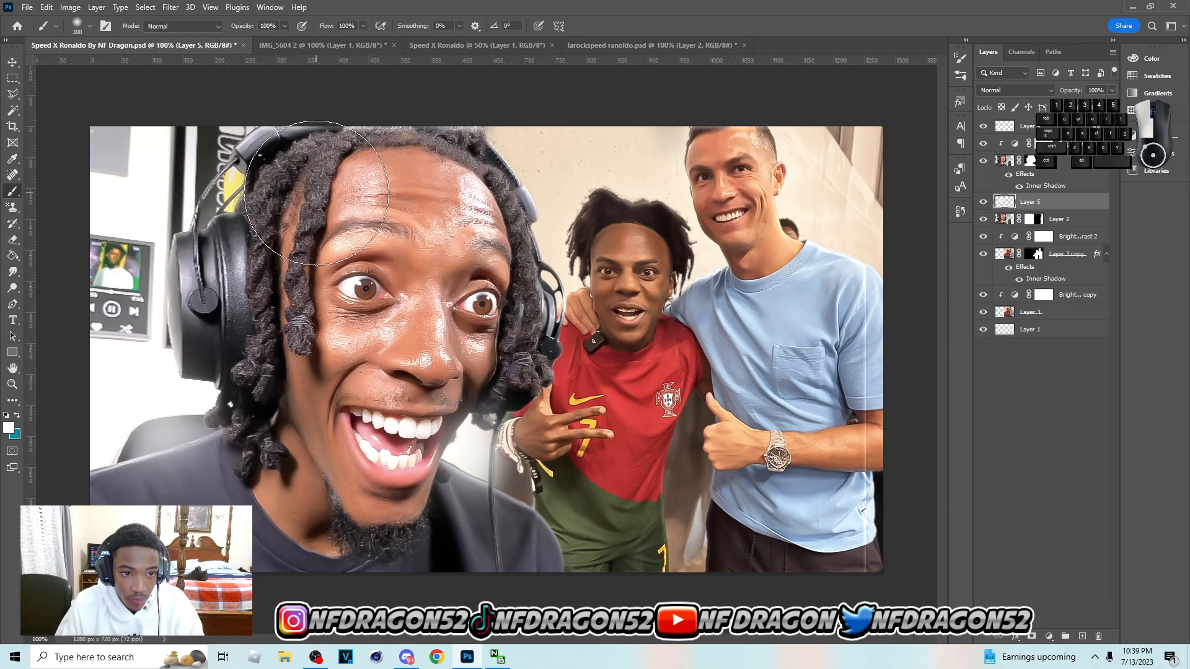
{"action": "key", "text": "bracketright"}
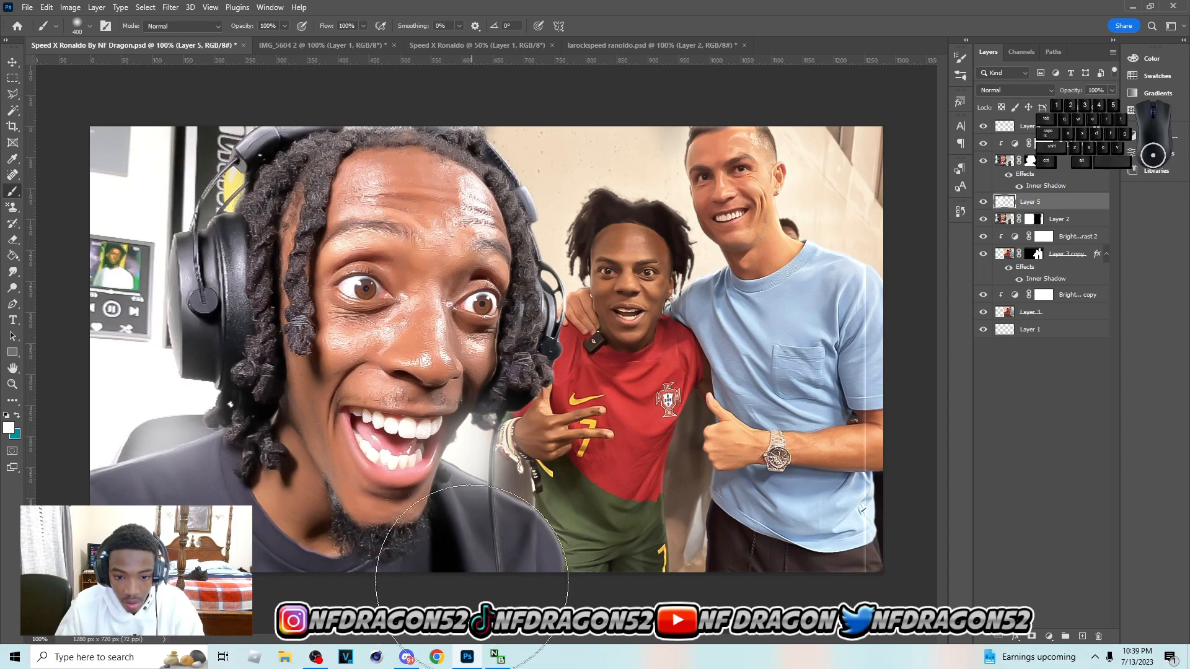
{"action": "key", "text": "bracketright"}
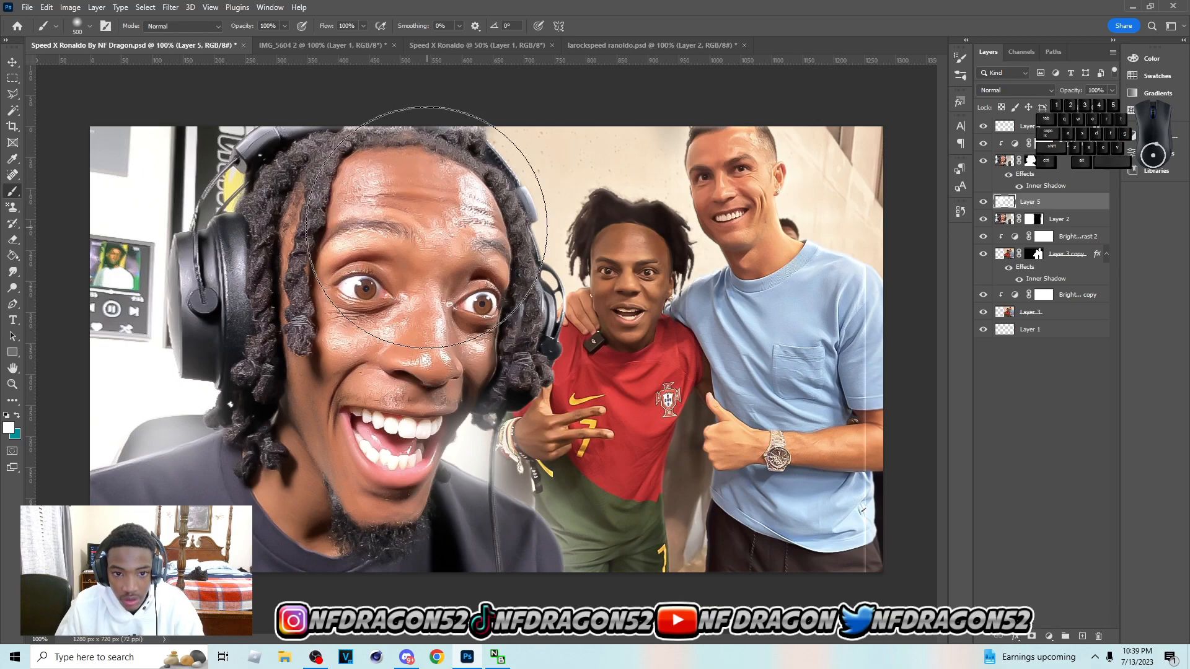
Set Layer 5 to 71% opacity and Screen blend mode.
{"action": "left_click", "coordinate": [1112, 90]}
{"action": "left_click_drag", "start_coordinate": [1119, 106], "coordinate": [1091, 111]}
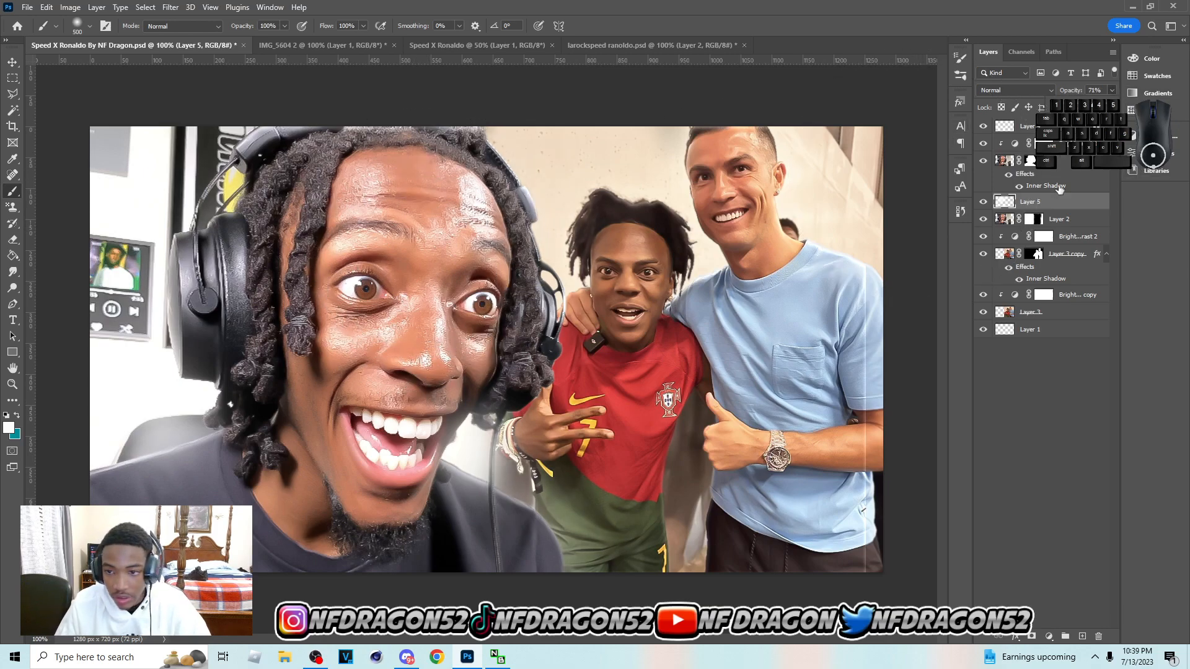
{"action": "left_click", "coordinate": [1011, 90]}
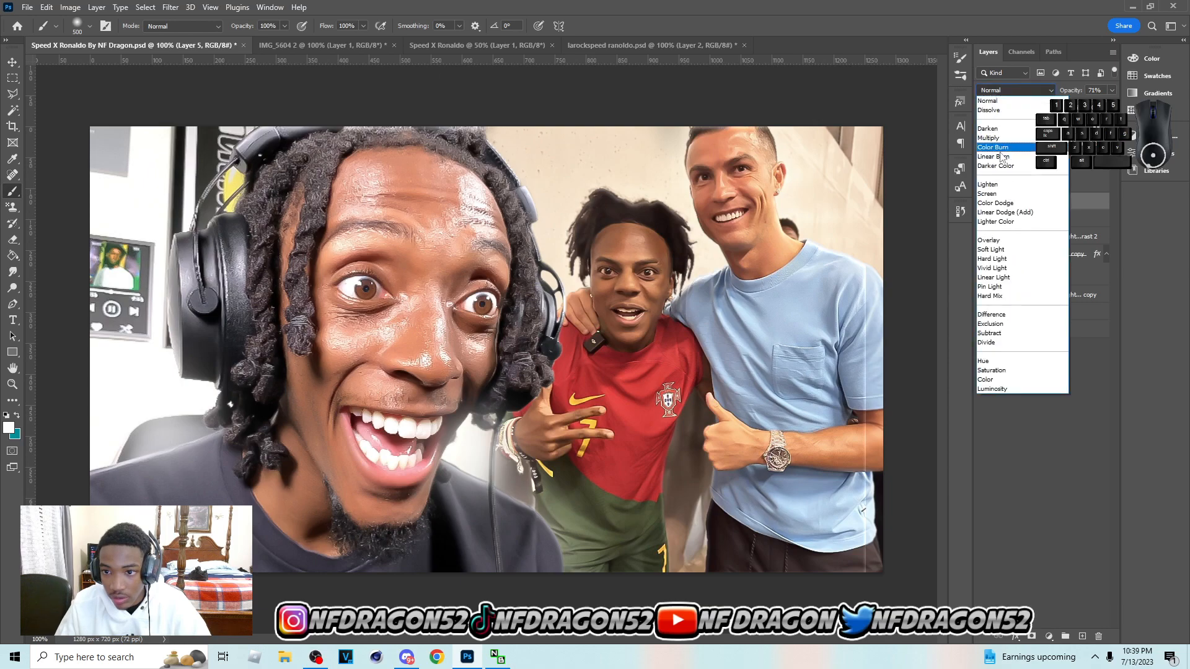
{"action": "left_click", "coordinate": [995, 196]}
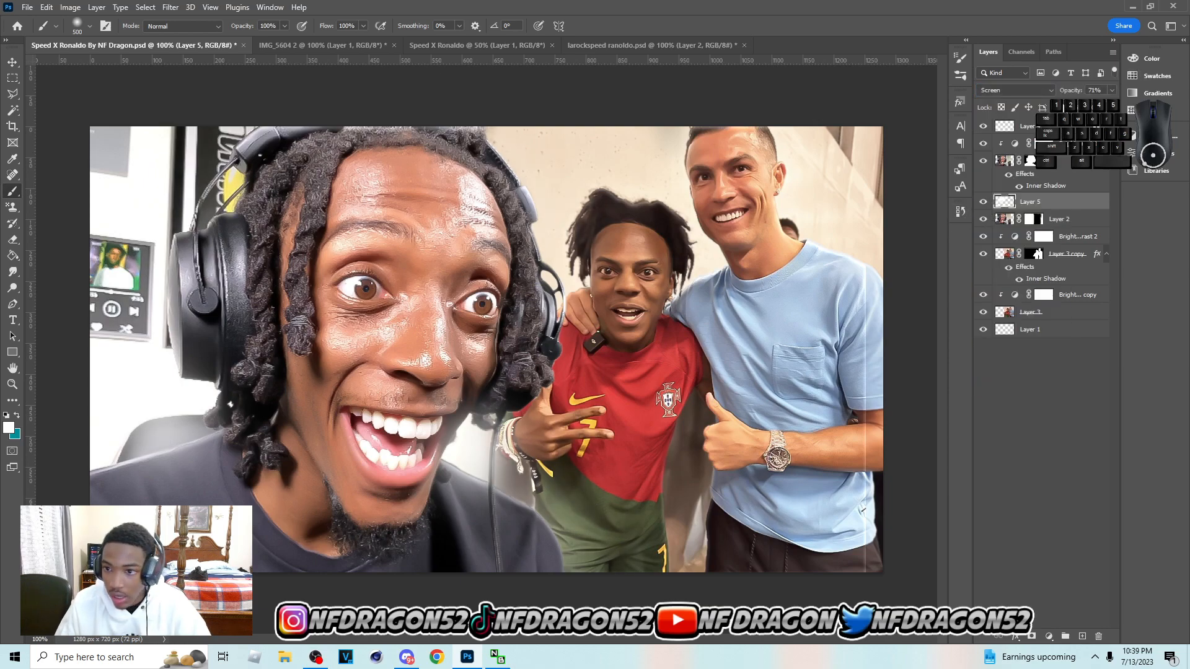
Create a new layer directly above the Brightness/Contrast 2 adjustment of the Speed and Ronaldo cutout.
{"action": "key", "text": "v"}
{"action": "left_click", "coordinate": [769, 390]}
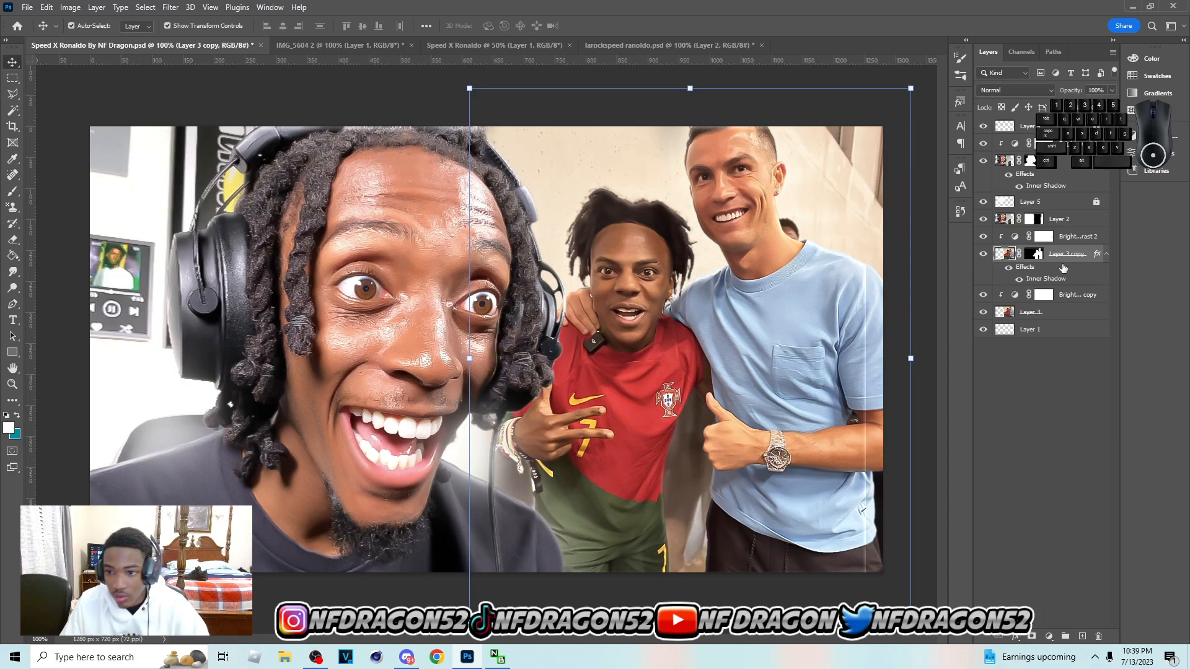
{"action": "left_click", "coordinate": [1083, 240]}
{"action": "left_click", "coordinate": [1082, 636]}
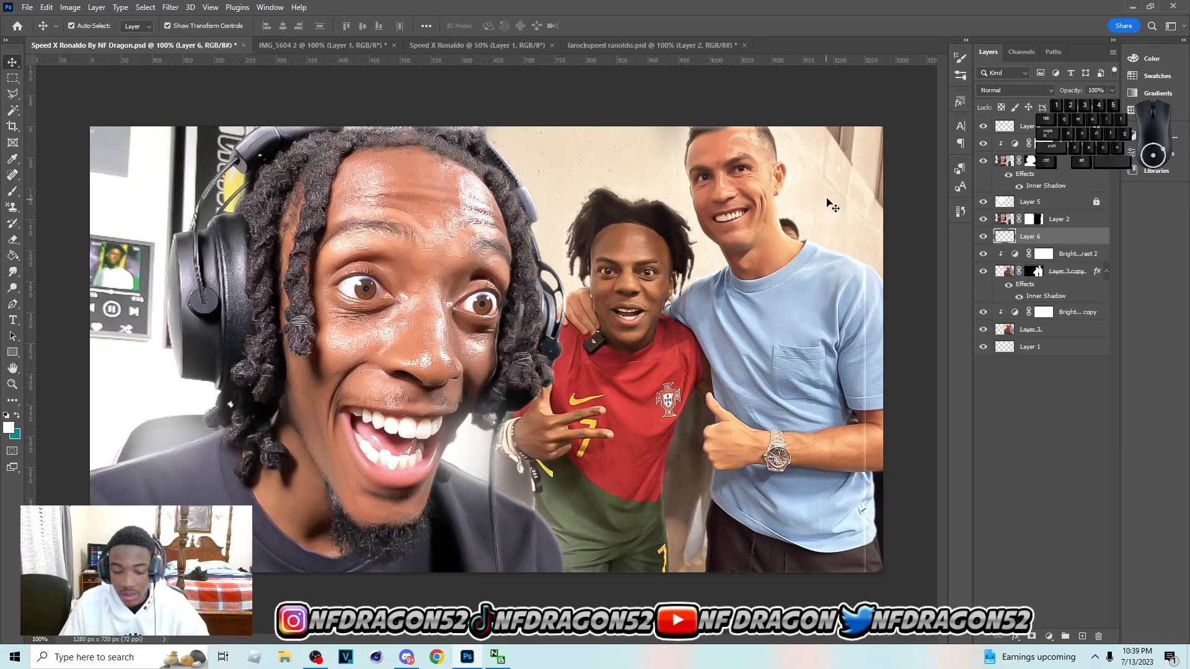
Dab soft white glows beside Ronaldo's neck, between the two men and by Speed's hair, reducing the brush from 250 to 125 px.
{"action": "key", "text": "b"}
{"action": "key", "text": "bracketright"}
{"action": "key", "text": "bracketright"}
{"action": "key", "text": "bracketright"}
{"action": "key", "text": "bracketright"}
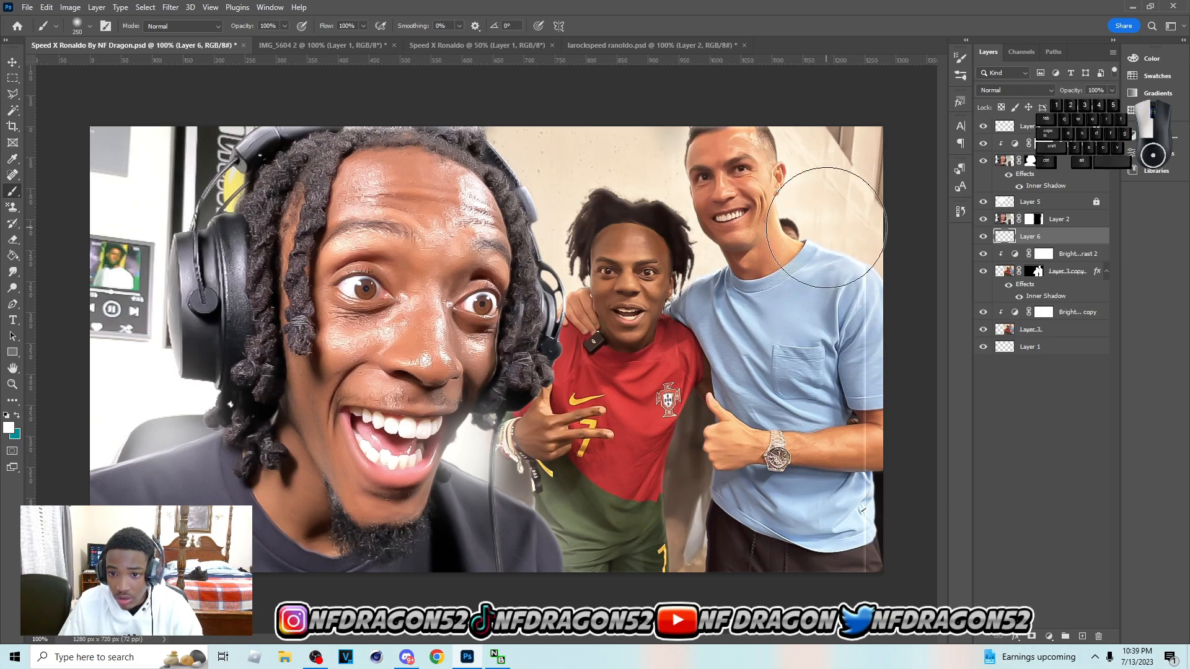
{"action": "left_click", "coordinate": [826, 227]}
{"action": "key", "text": "bracketleft"}
{"action": "key", "text": "bracketleft"}
{"action": "key", "text": "bracketleft"}
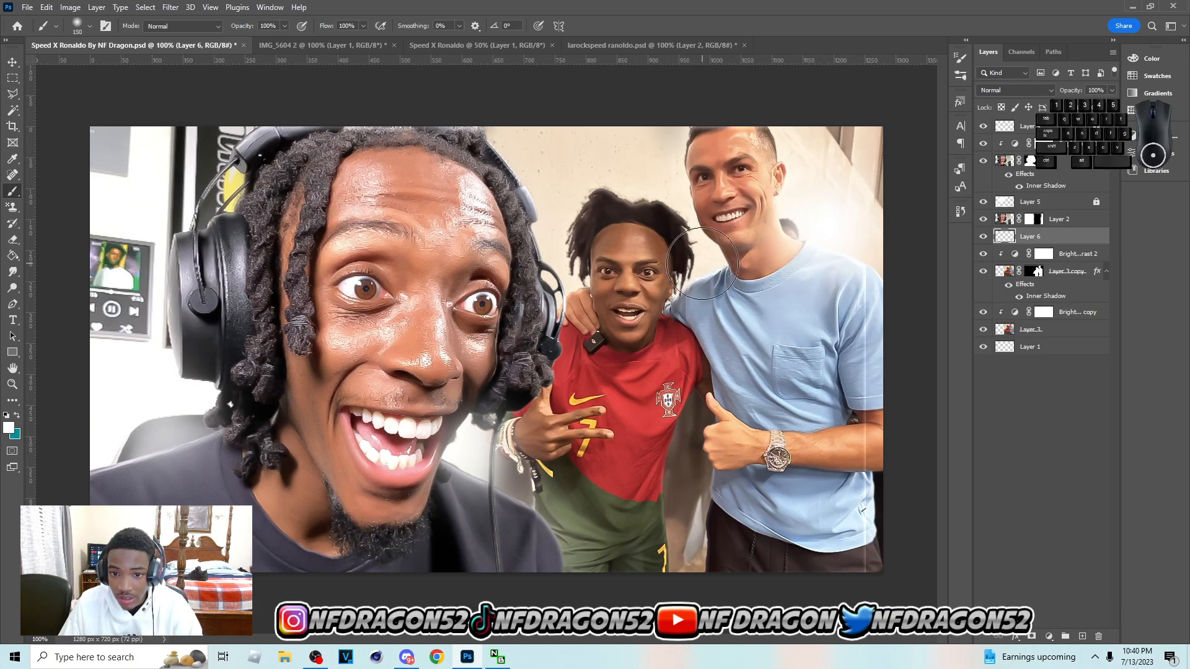
{"action": "left_click", "coordinate": [700, 262]}
{"action": "key", "text": "bracketleft"}
{"action": "left_click", "coordinate": [550, 276]}
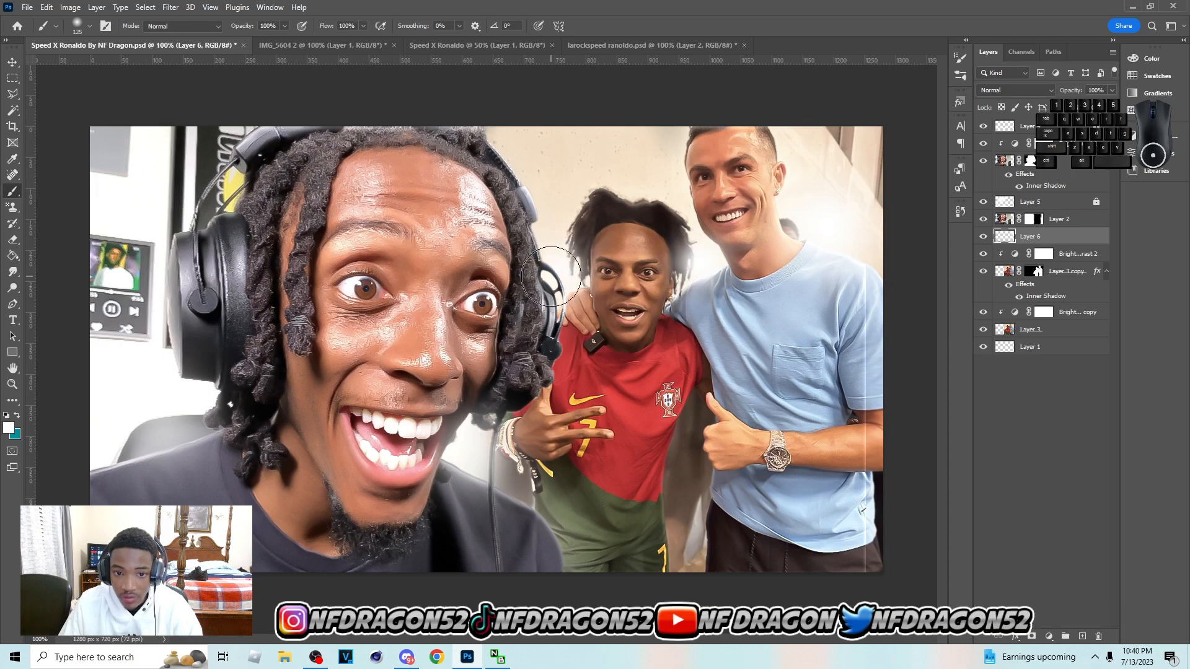
Set Layer 6 to Screen blend mode, lower its opacity, and compare the image with and without the glow.
{"action": "left_click", "coordinate": [993, 94]}
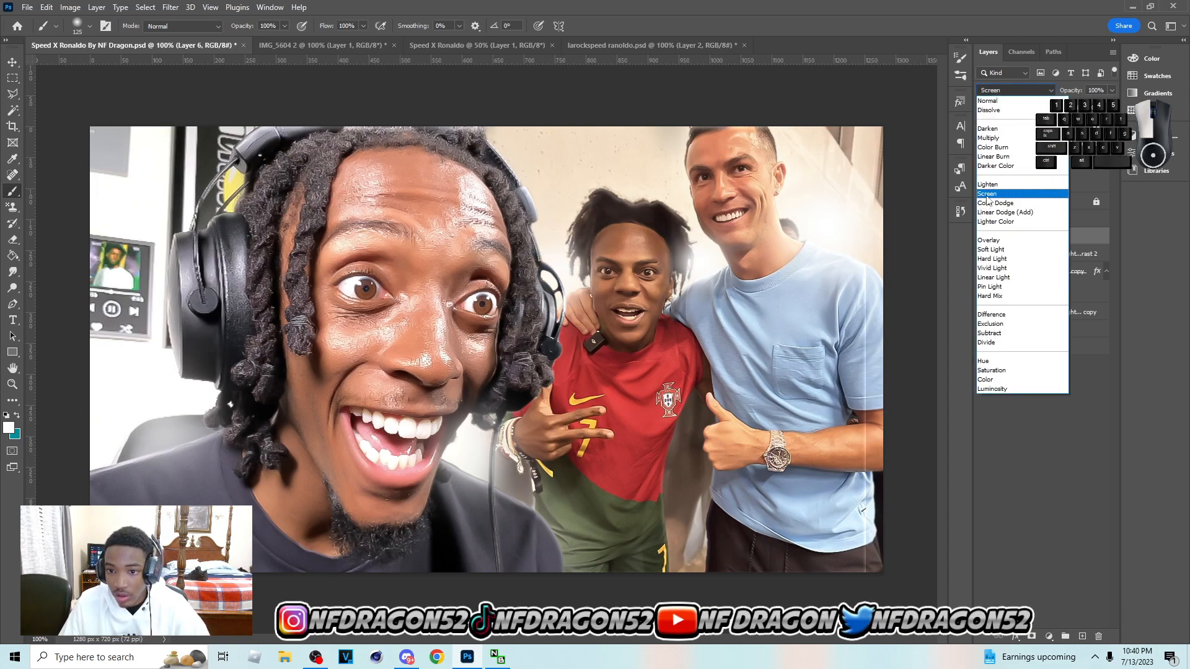
{"action": "left_click", "coordinate": [998, 199]}
{"action": "left_click", "coordinate": [1112, 91]}
{"action": "left_click_drag", "start_coordinate": [1110, 105], "coordinate": [1083, 108]}
{"action": "left_click", "coordinate": [982, 237]}
{"action": "left_click", "coordinate": [982, 237]}
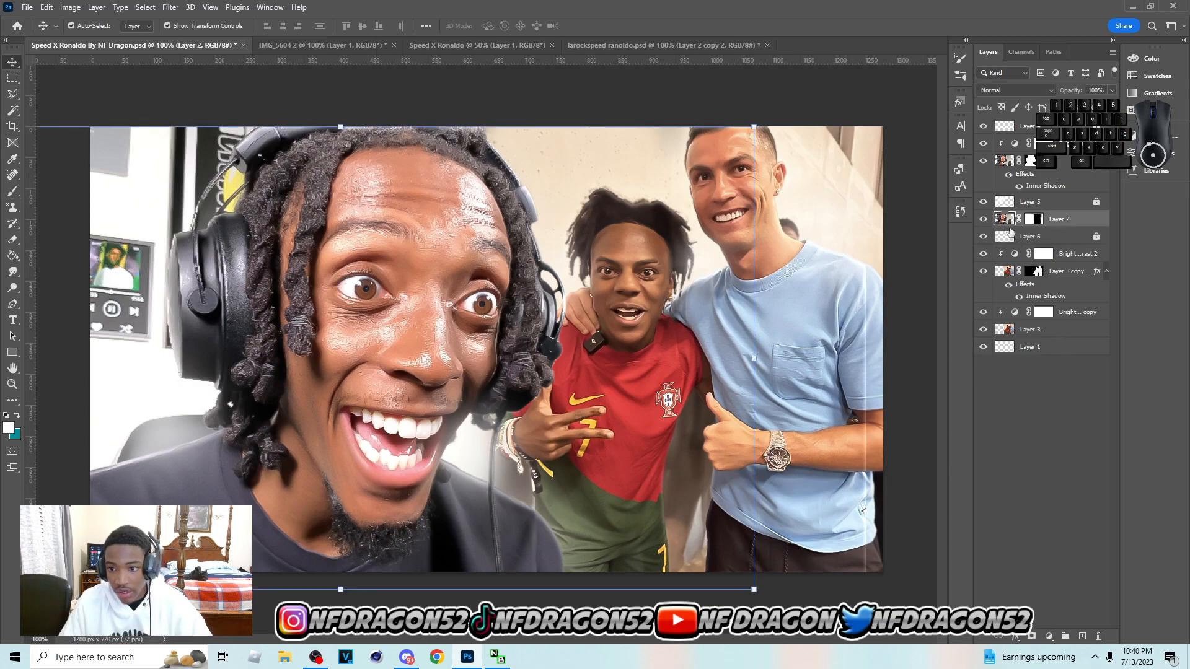
Check Layer 2 by toggling its visibility and reapply the last blur filter to it repeatedly.
{"action": "left_click", "coordinate": [984, 220]}
{"action": "left_click", "coordinate": [983, 219]}
{"action": "left_click", "coordinate": [169, 7]}
{"action": "left_click", "coordinate": [176, 22]}
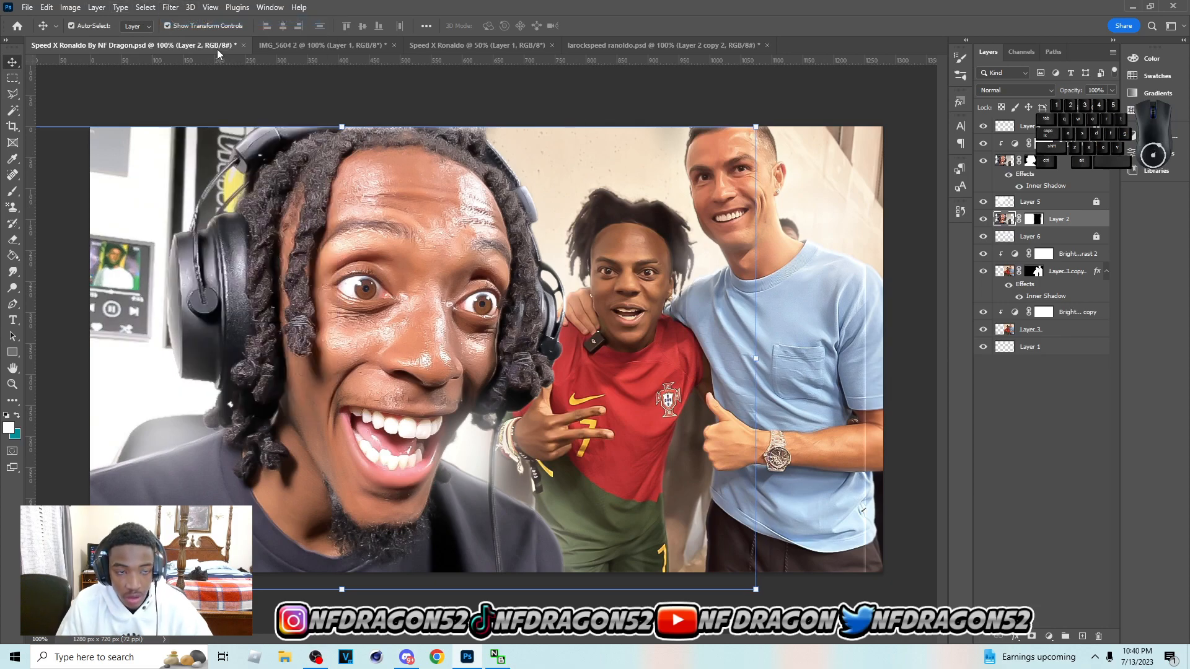
{"action": "left_click", "coordinate": [170, 7]}
{"action": "left_click", "coordinate": [177, 22]}
{"action": "left_click", "coordinate": [170, 8]}
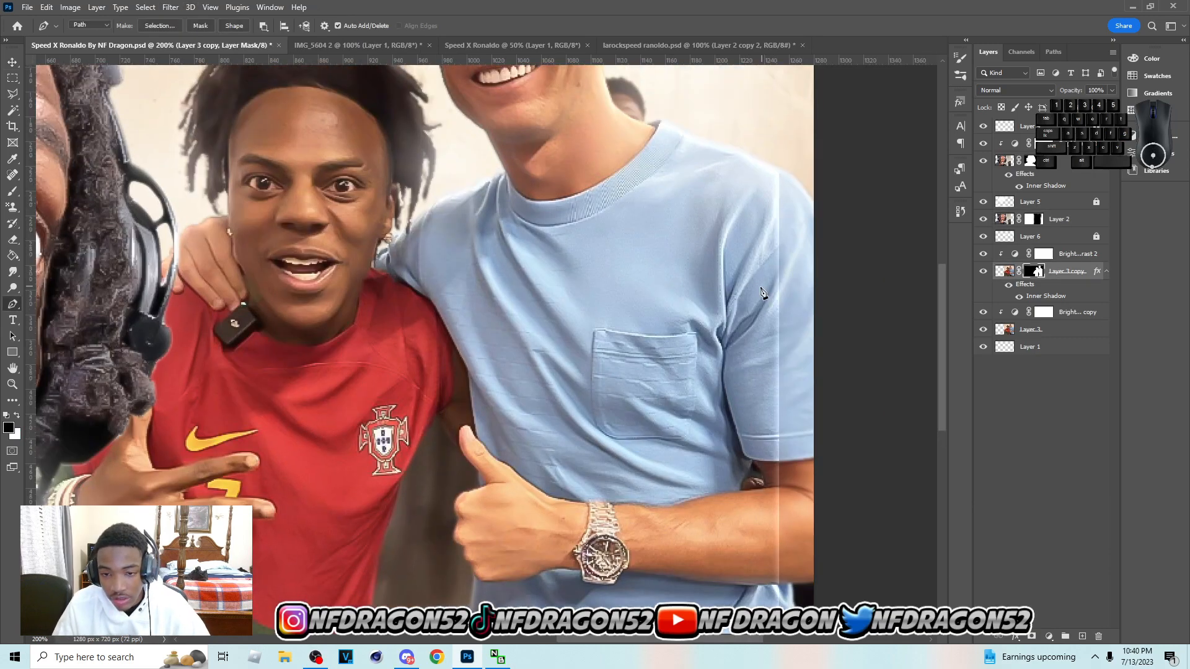
Extend Layer 3 copy's mask over Ronaldo's outer sleeve and arm to remove the vertical light seam, and shrink the brush for touch-ups.
{"action": "scroll", "coordinate": [768, 304], "scroll_direction": "up", "scroll_amount": 3}
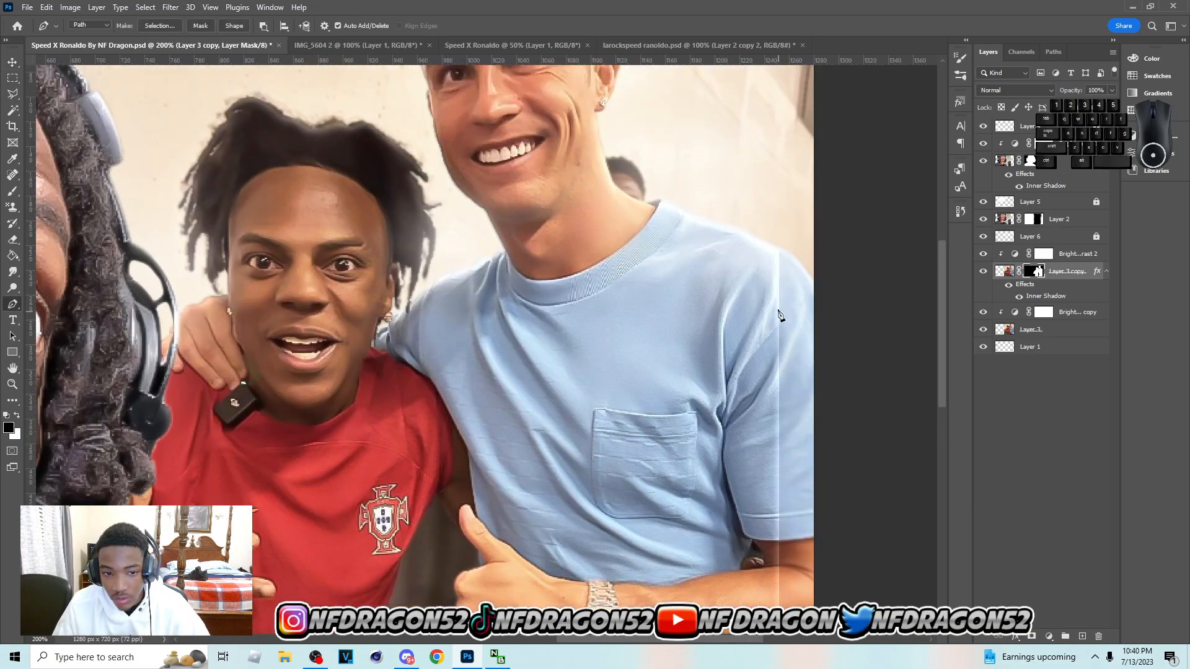
{"action": "scroll", "coordinate": [775, 323], "scroll_direction": "up", "scroll_amount": 3}
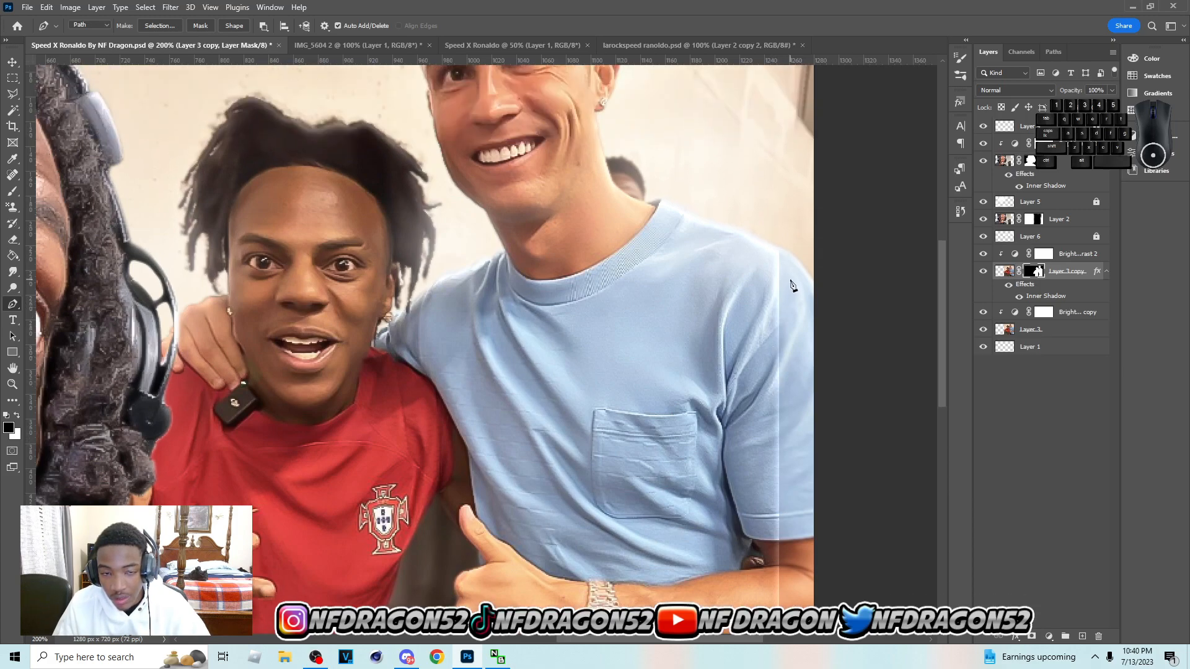
{"action": "scroll", "coordinate": [857, 320], "scroll_direction": "down", "scroll_amount": 10}
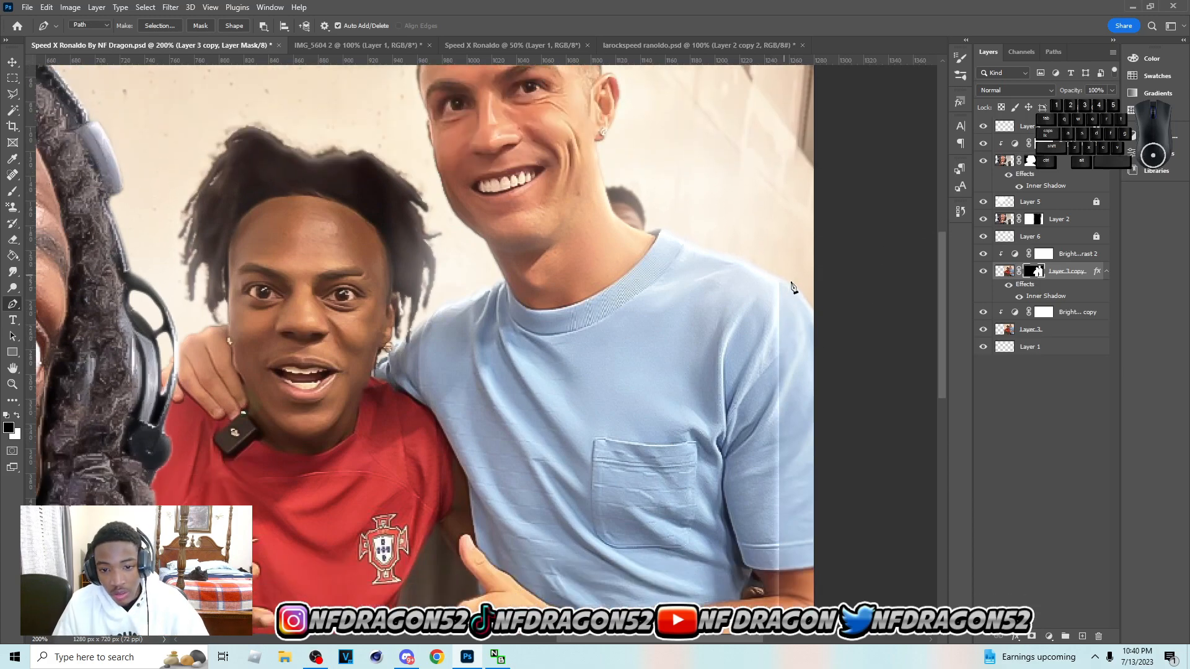
{"action": "scroll", "coordinate": [678, 370], "scroll_direction": "down", "scroll_amount": 8}
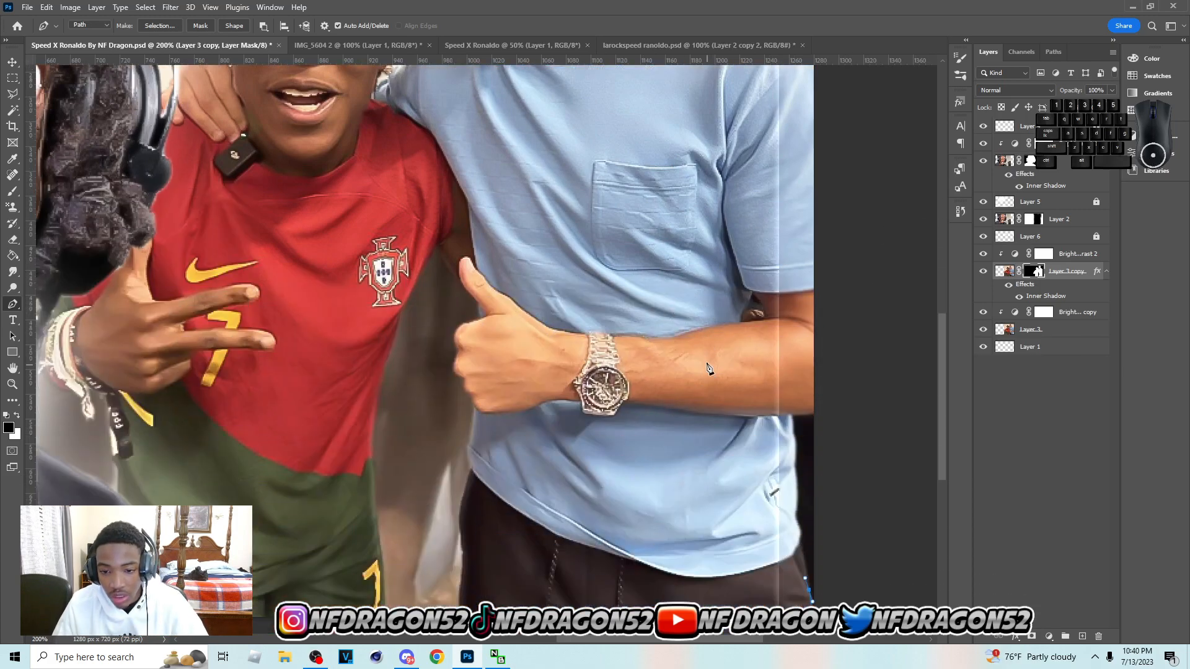
{"action": "left_click", "coordinate": [802, 403]}
{"action": "left_click", "coordinate": [801, 392]}
{"action": "left_click_drag", "start_coordinate": [798, 385], "coordinate": [797, 371]}
{"action": "scroll", "coordinate": [799, 377], "scroll_direction": "up", "scroll_amount": 8}
{"action": "key", "text": "b"}
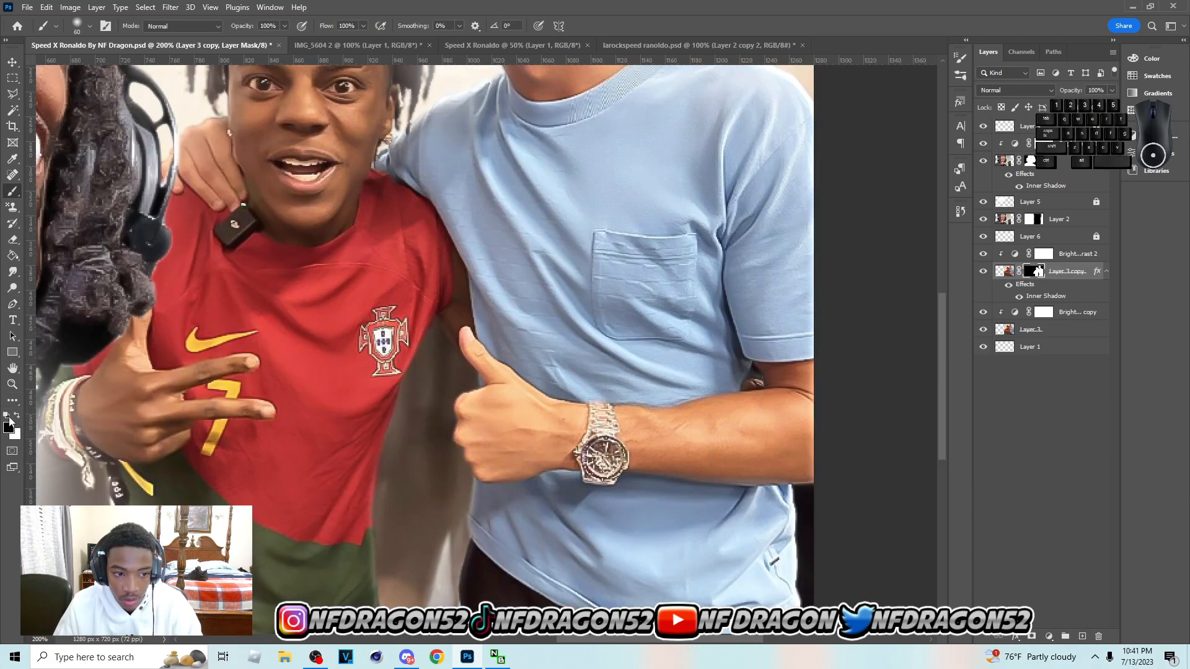
{"action": "key", "text": "bracketleft"}
{"action": "key", "text": "bracketleft"}
{"action": "key", "text": "bracketleft"}
{"action": "key", "text": "bracketleft"}
{"action": "key", "text": "bracketleft"}
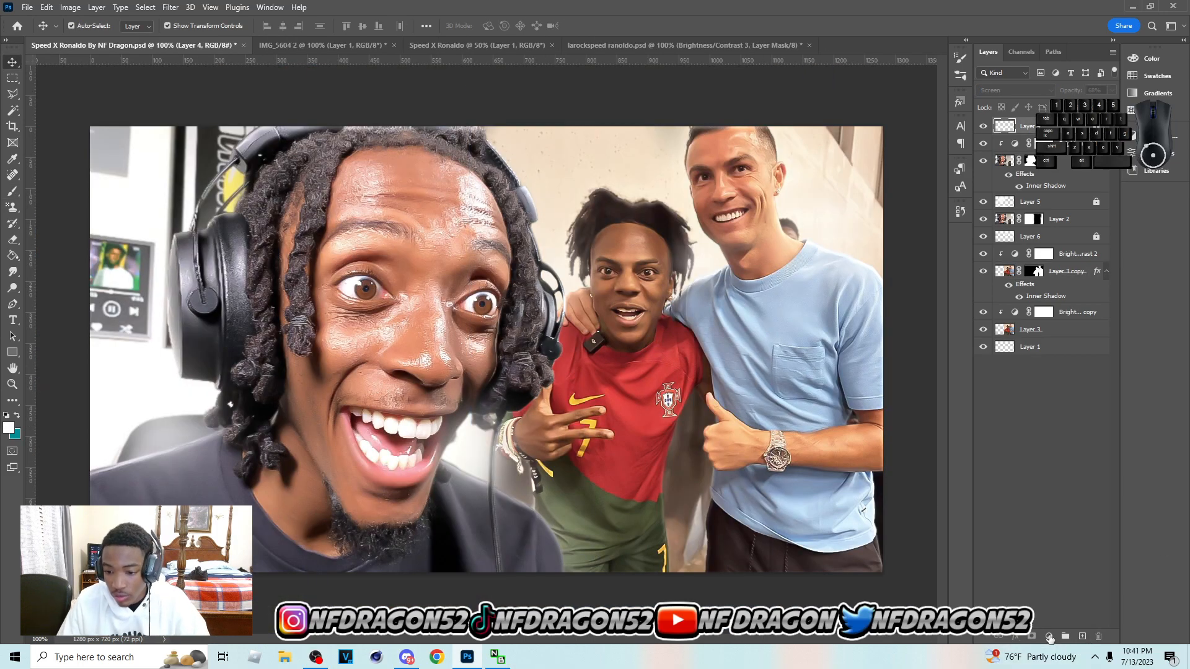
Add a Brightness/Contrast adjustment above the topmost glow layer with contrast set to 38.
{"action": "left_click", "coordinate": [1048, 637]}
{"action": "left_click", "coordinate": [1091, 454]}
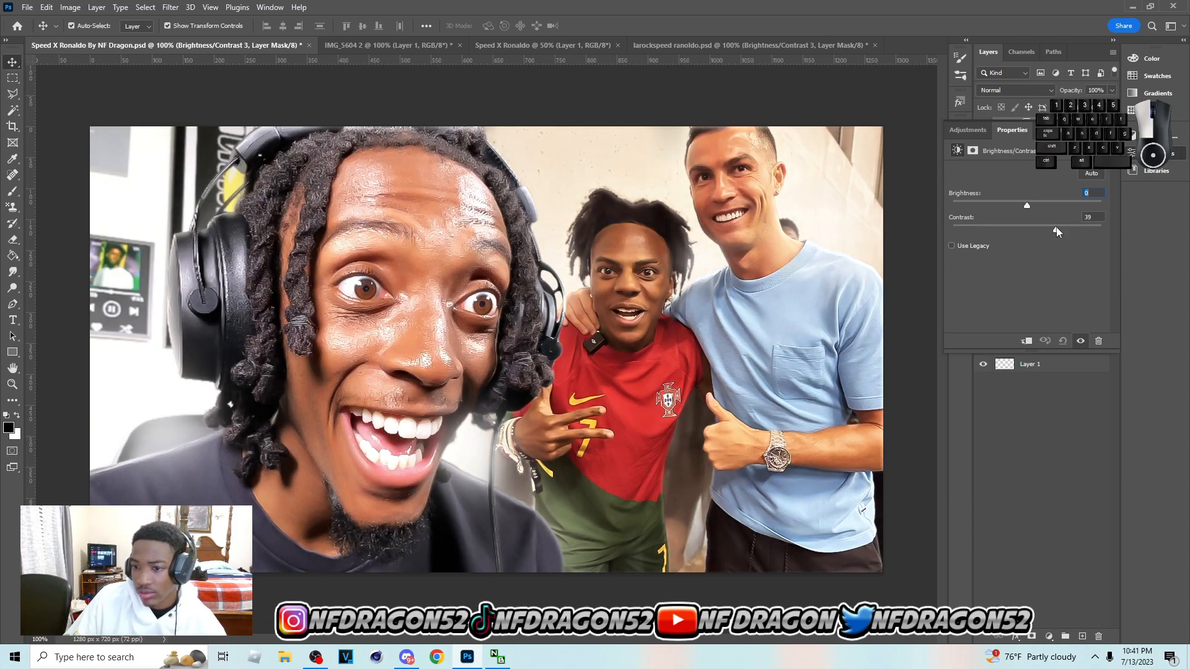
{"action": "left_click_drag", "start_coordinate": [1056, 227], "coordinate": [1055, 228]}
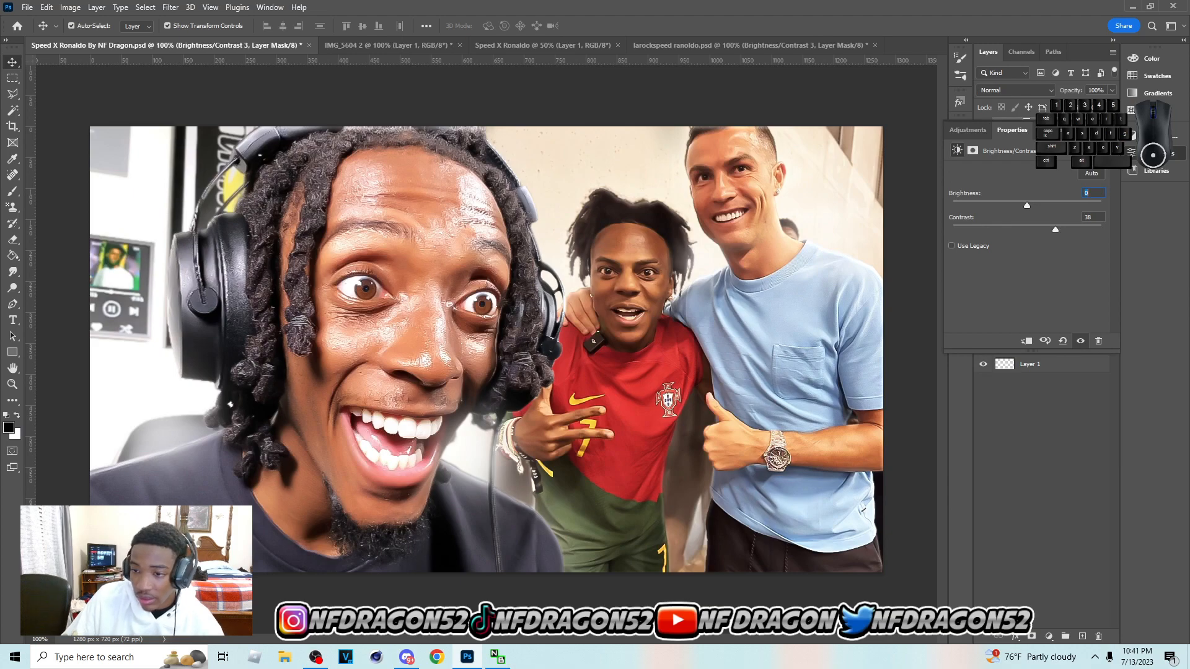
Add a Vibrance adjustment above the topmost Brightness/Contrast adjustment, raising vibrance slightly and saturation to +4.
{"action": "left_click", "coordinate": [1155, 153]}
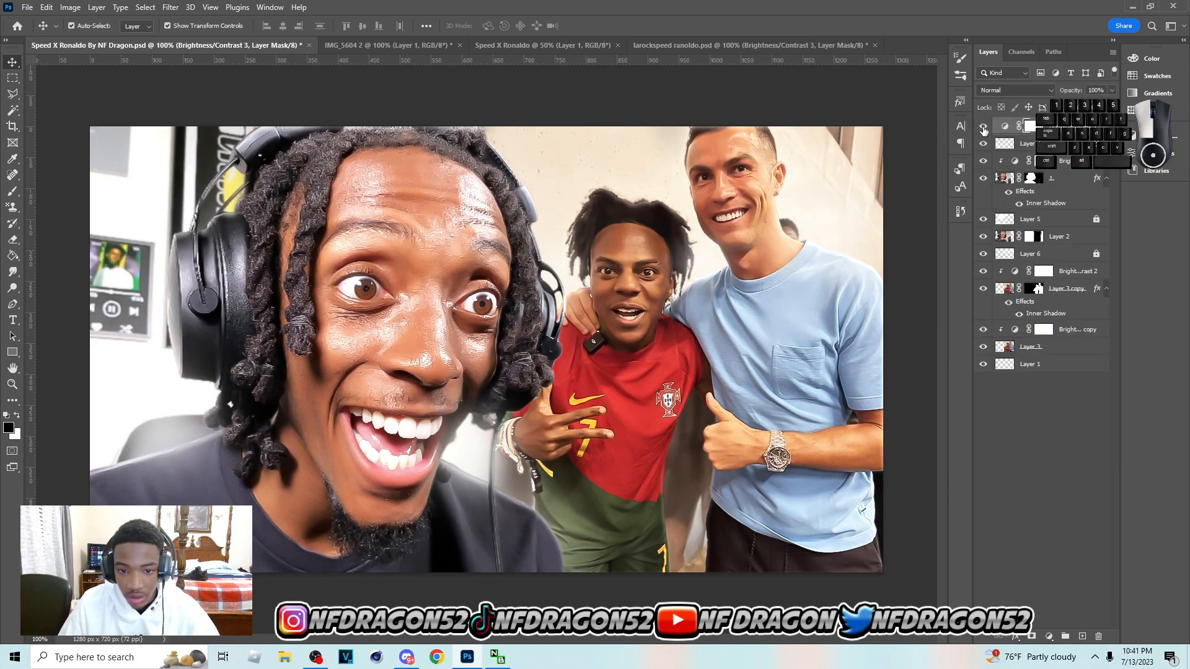
{"action": "left_click", "coordinate": [1052, 634]}
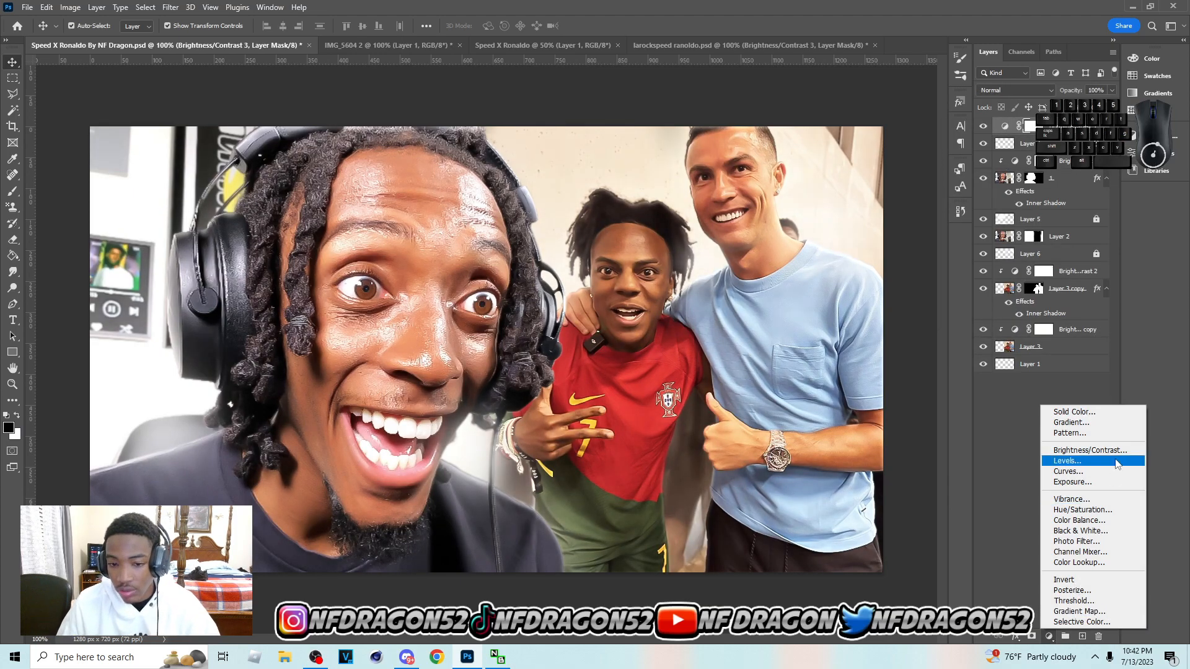
{"action": "left_click", "coordinate": [1092, 501]}
{"action": "left_click_drag", "start_coordinate": [1027, 184], "coordinate": [1031, 210]}
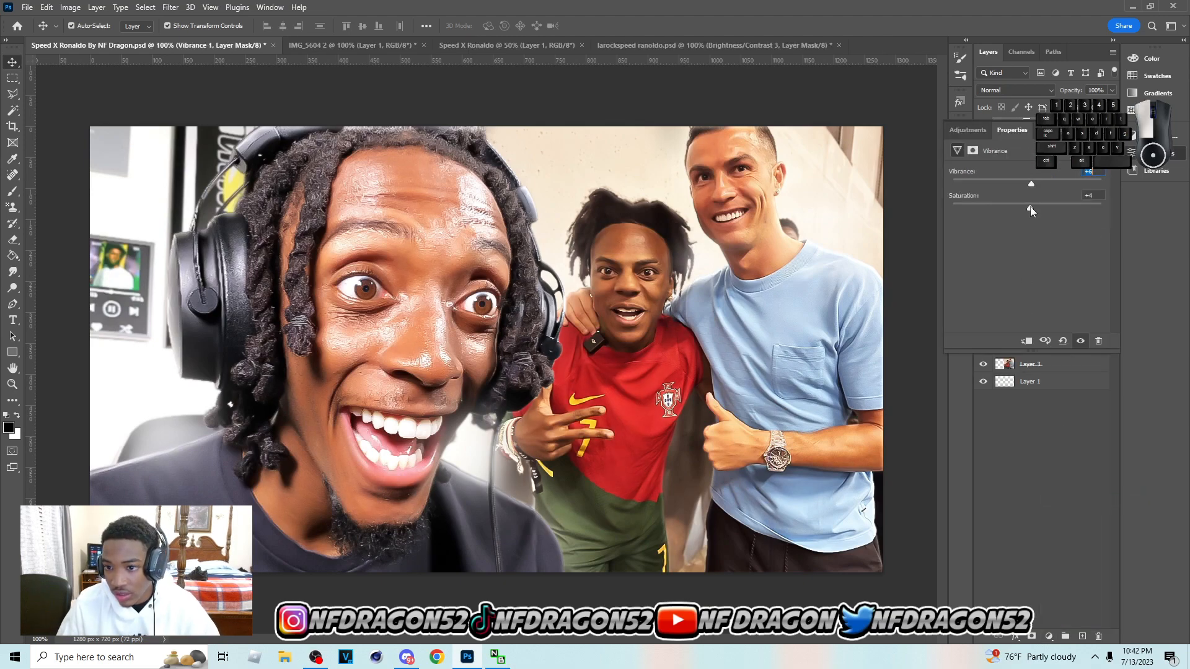
Apply a Gaussian Blur with a 0.6-pixel radius to the background Layer 3.
{"action": "left_click", "coordinate": [1042, 487]}
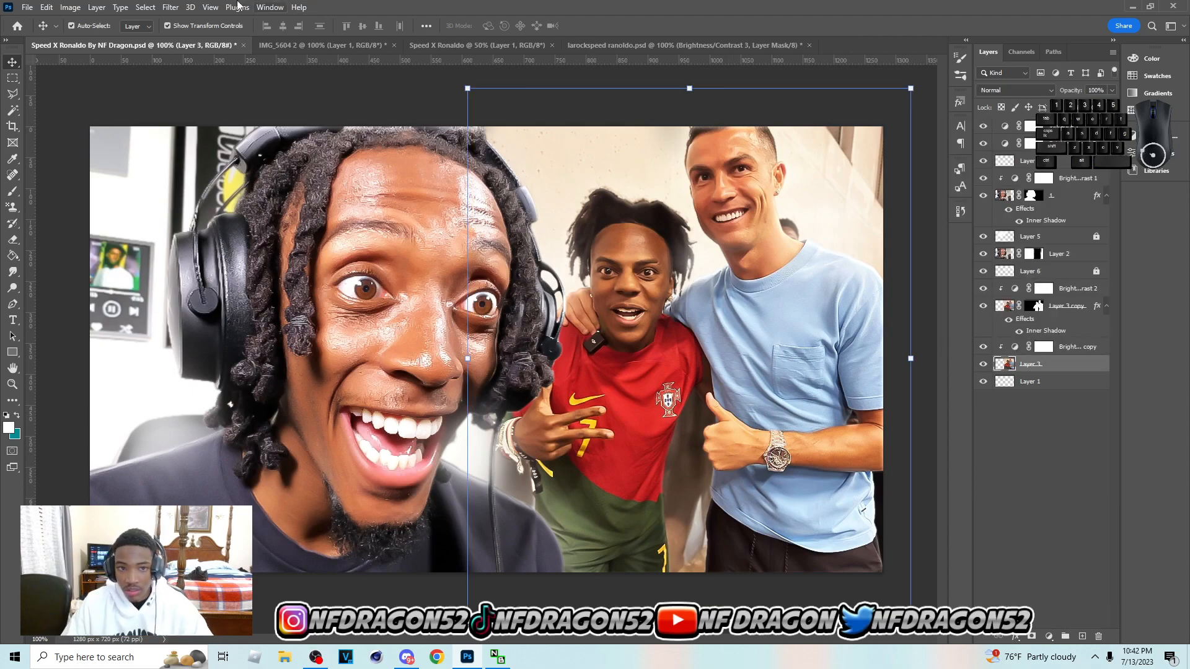
{"action": "left_click", "coordinate": [174, 8]}
{"action": "mouse_move", "coordinate": [241, 165]}
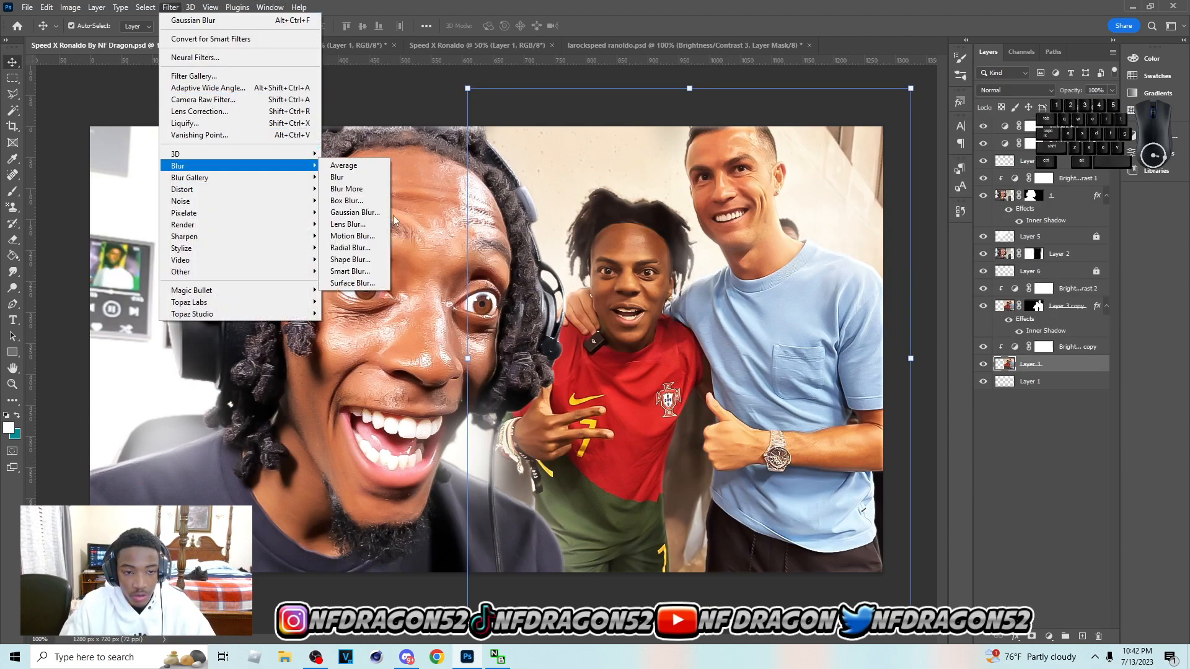
{"action": "left_click", "coordinate": [350, 213]}
{"action": "left_click_drag", "start_coordinate": [863, 352], "coordinate": [857, 350]}
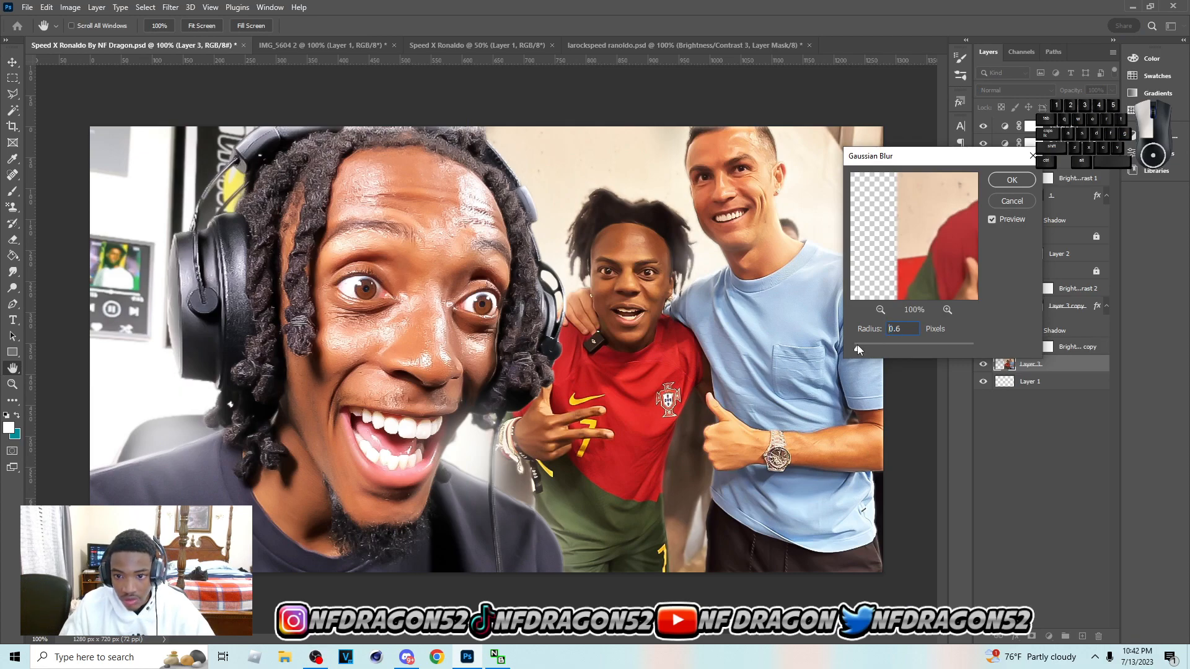
{"action": "key", "text": "Return"}
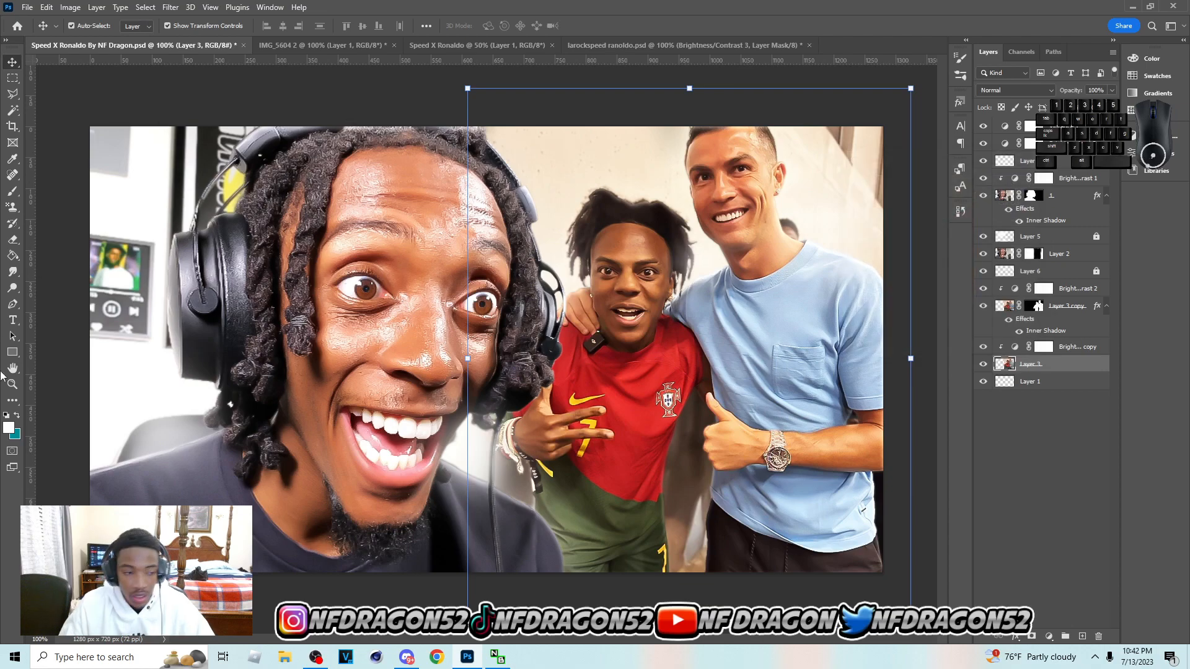
Create a text layer above Layer 5 reading "w" in the ObelixPro font.
{"action": "left_click", "coordinate": [10, 321]}
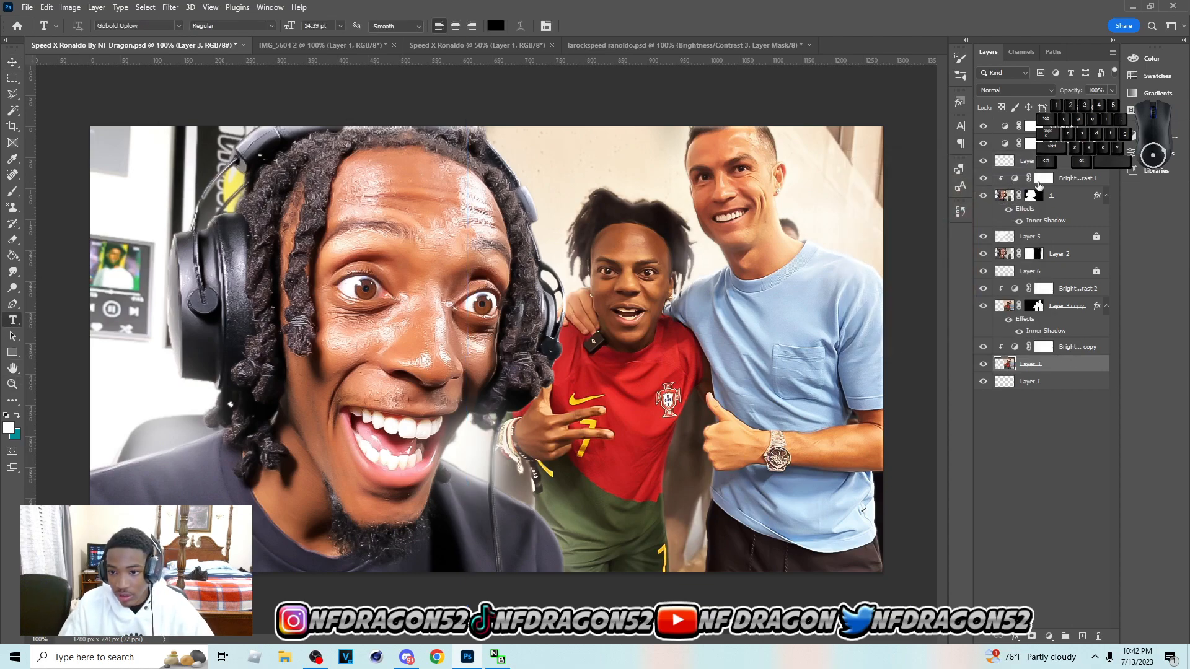
{"action": "left_click", "coordinate": [1055, 239]}
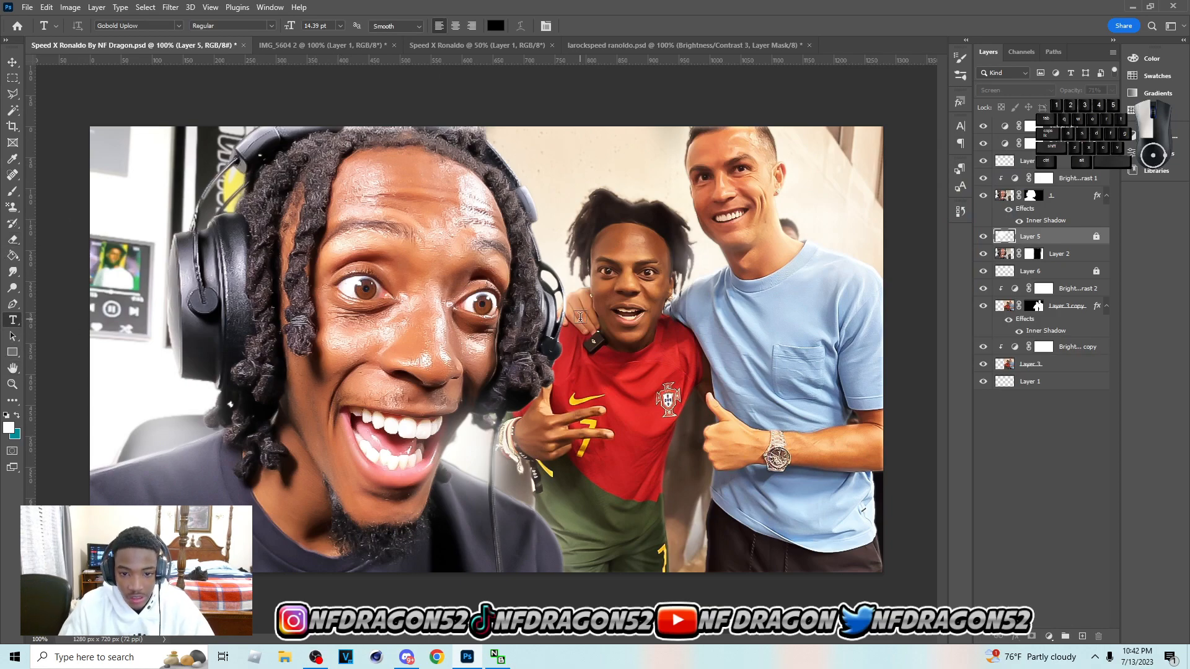
{"action": "left_click", "coordinate": [641, 332]}
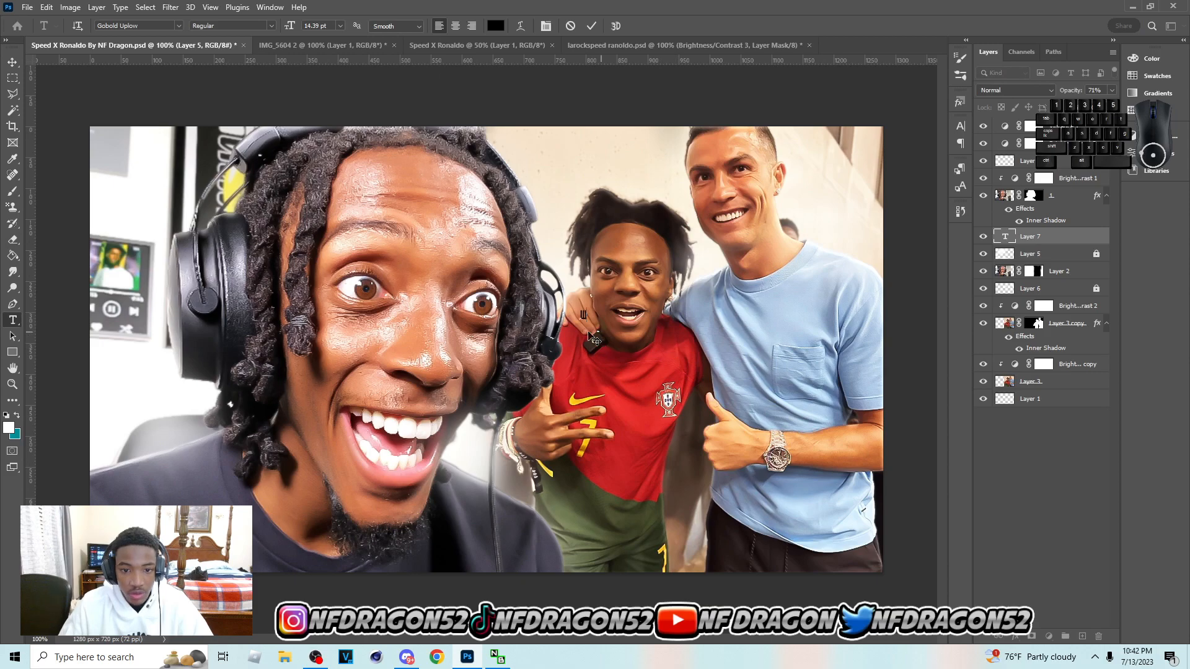
{"action": "left_click", "coordinate": [165, 25]}
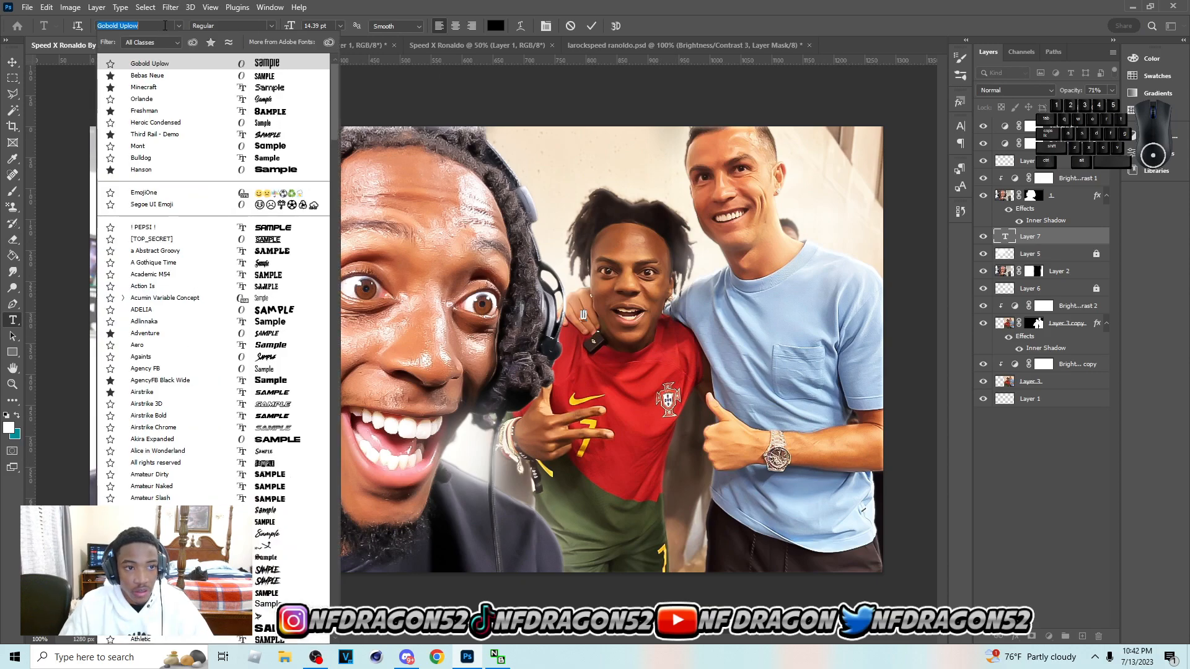
{"action": "type", "text": "obl"}
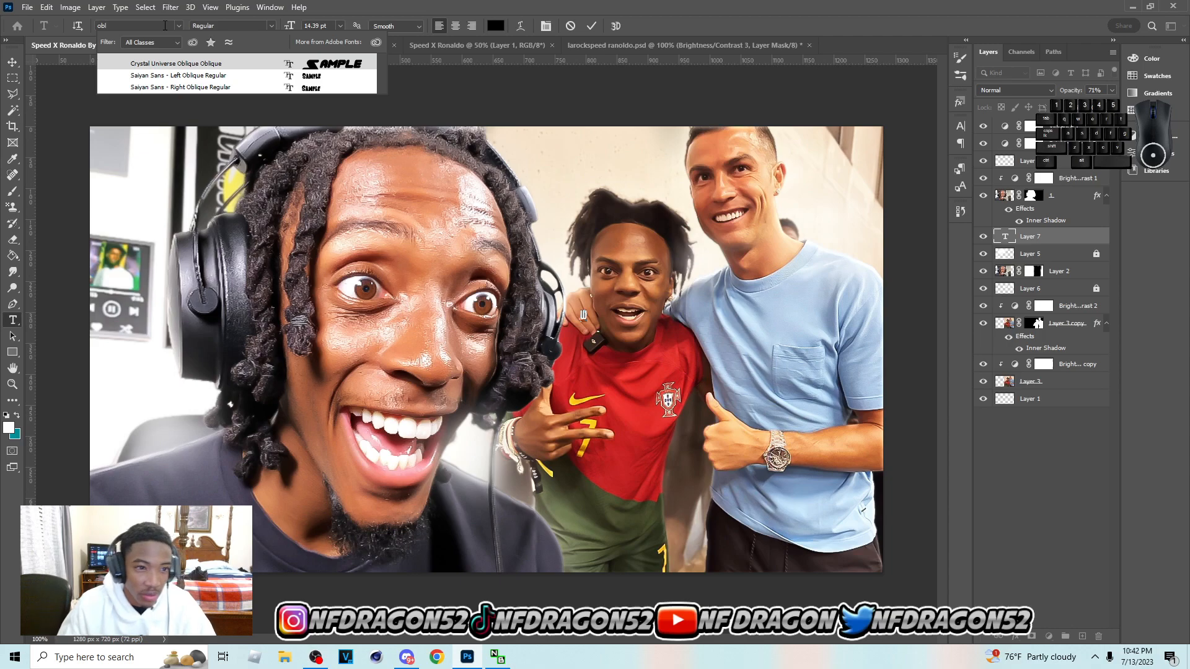
{"action": "key", "text": "BackSpace"}
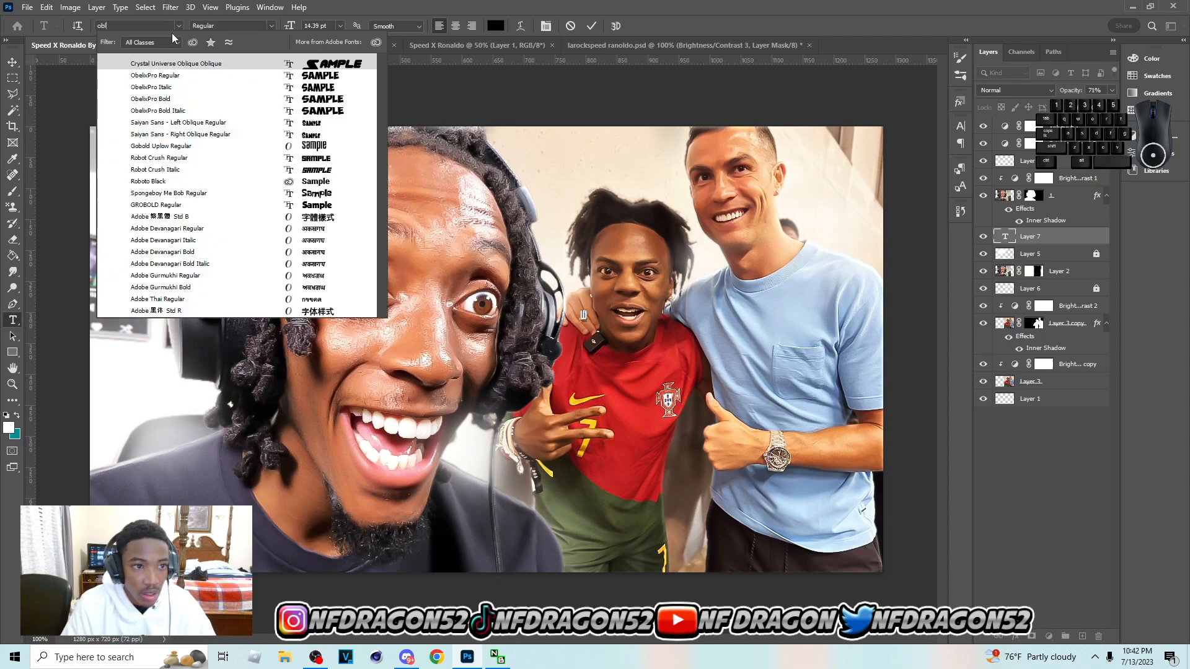
{"action": "type", "text": "e"}
{"action": "key", "text": "Return"}
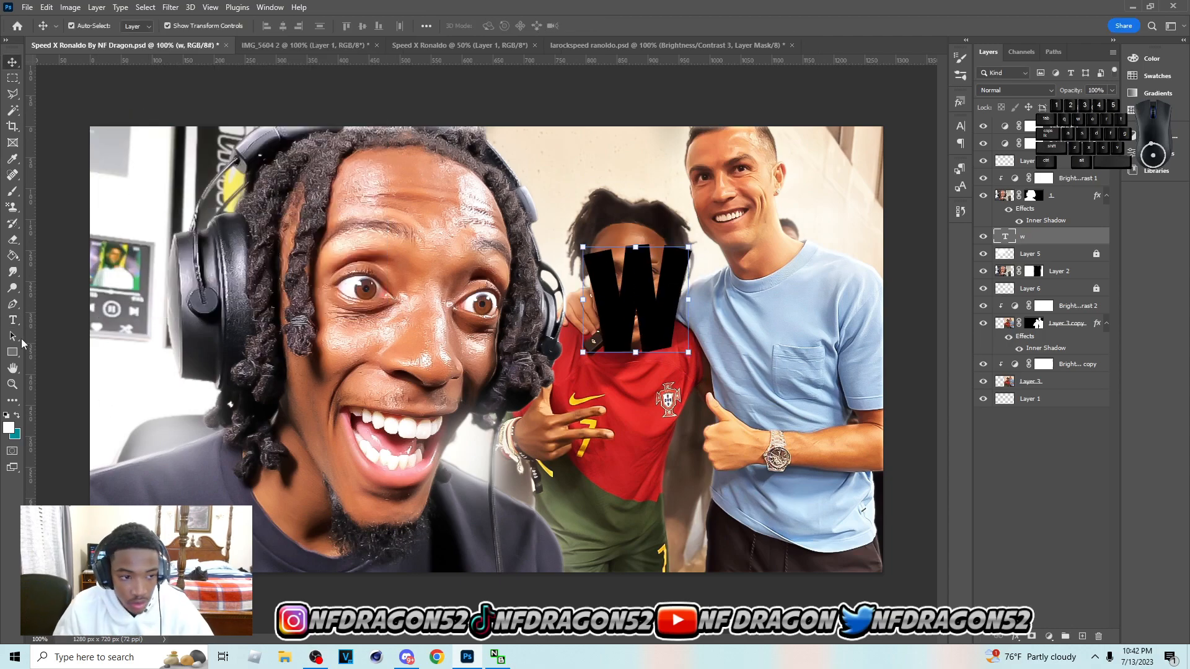
Enlarge the W to about 183% and position it over Speed and Ronaldo.
{"action": "double_click", "coordinate": [651, 309]}
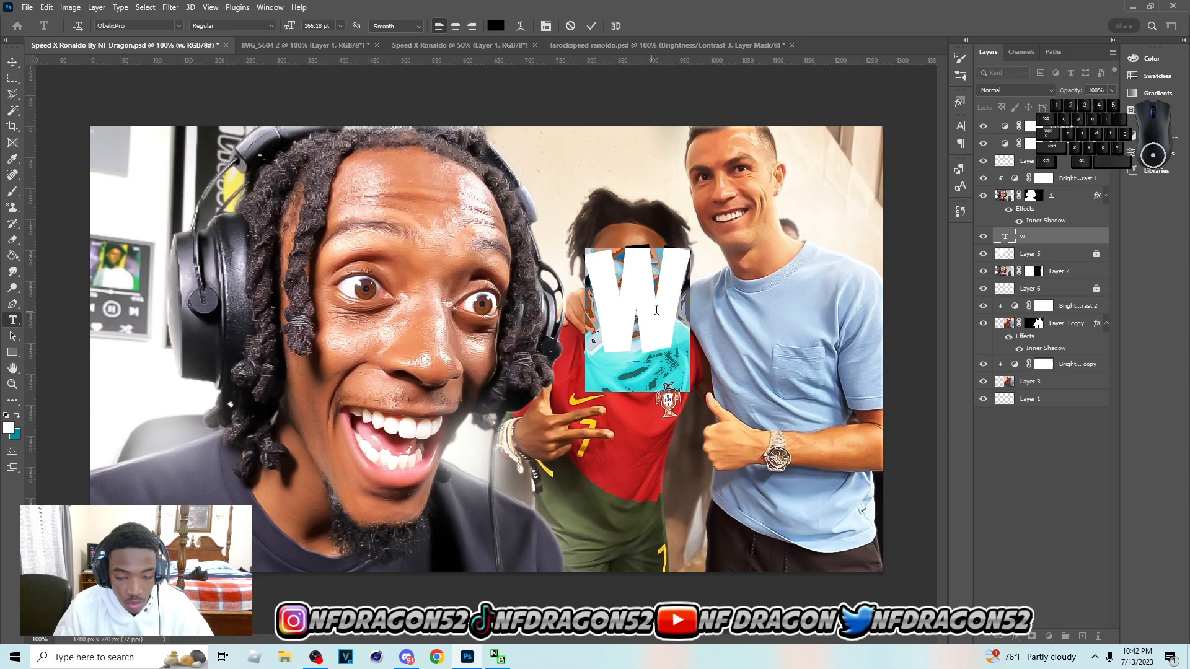
{"action": "left_click", "coordinate": [658, 310]}
{"action": "left_click", "coordinate": [14, 62]}
{"action": "key", "text": "ctrl+t"}
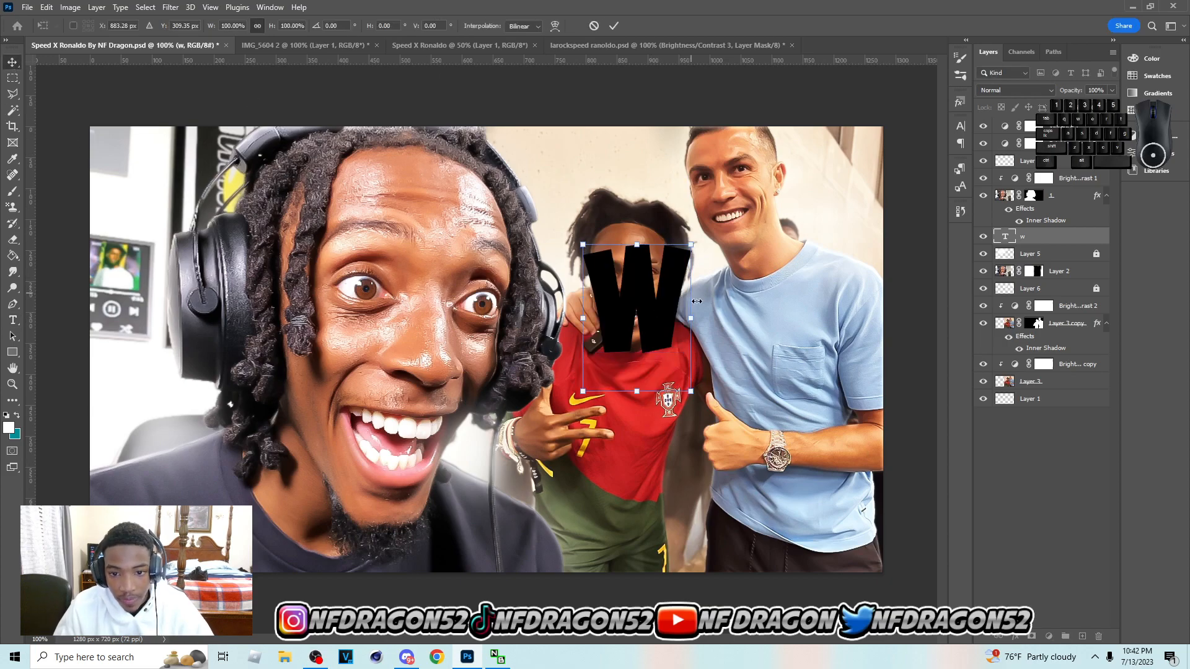
{"action": "left_click_drag", "start_coordinate": [689, 317], "coordinate": [778, 277]}
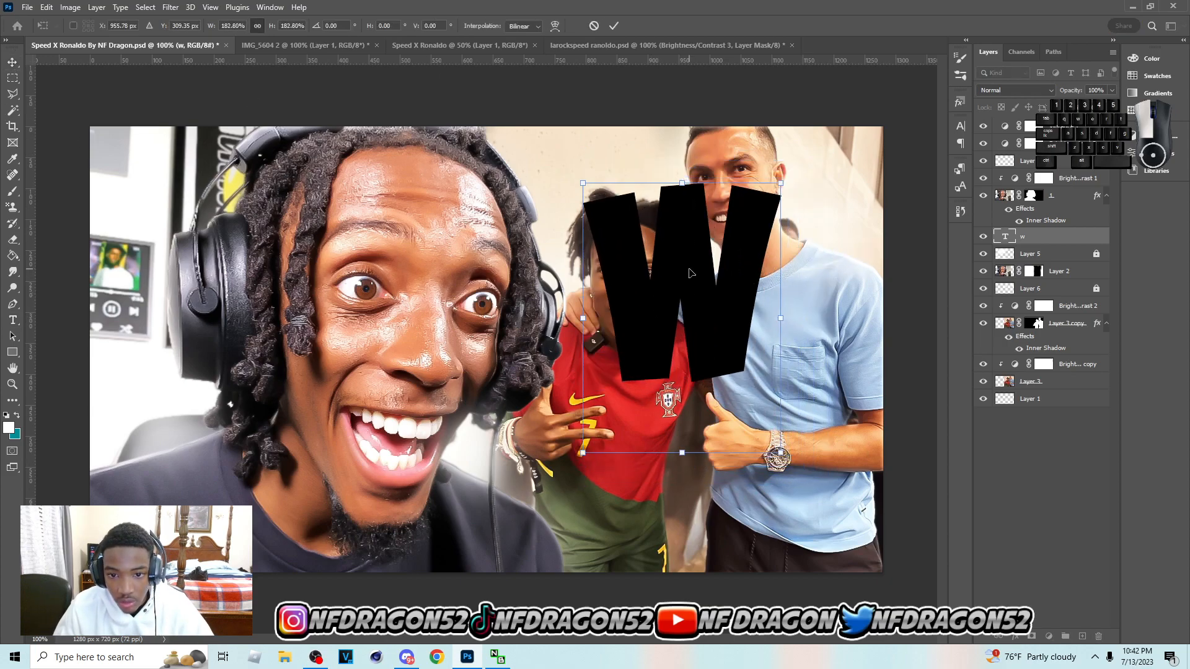
{"action": "left_click_drag", "start_coordinate": [691, 270], "coordinate": [664, 254]}
{"action": "left_click", "coordinate": [614, 26]}
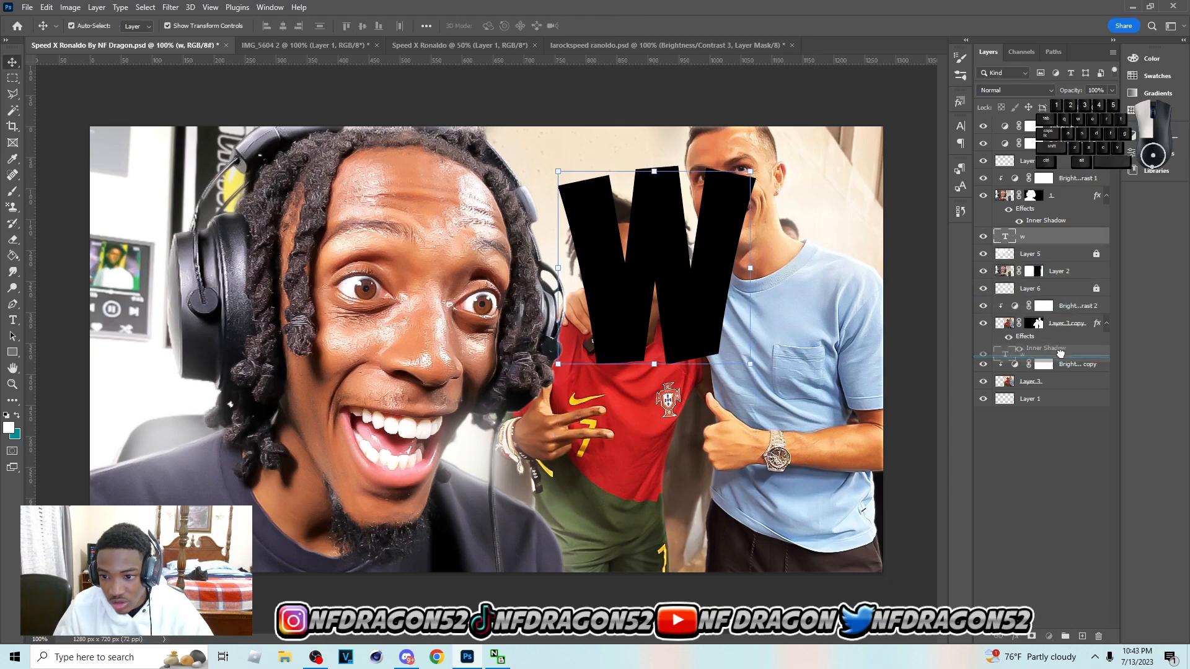
Move the W layer beneath Layer 3 copy, shrink the letter and place it behind Speed's head next to the headphone man.
{"action": "key", "text": "ctrl+t"}
{"action": "left_click_drag", "start_coordinate": [751, 281], "coordinate": [739, 276]}
{"action": "left_click_drag", "start_coordinate": [744, 298], "coordinate": [614, 233]}
{"action": "left_click_drag", "start_coordinate": [599, 243], "coordinate": [653, 226]}
{"action": "left_click", "coordinate": [613, 26]}
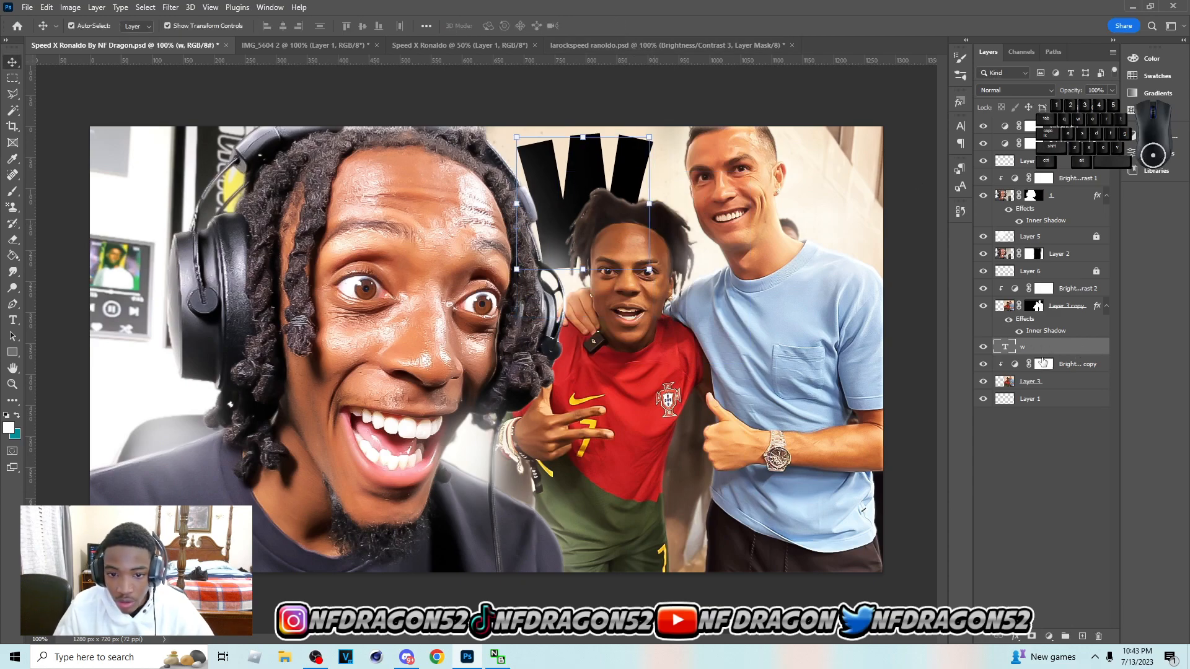
Apply a red Color Overlay at 100% opacity to the W layer.
{"action": "double_click", "coordinate": [1046, 349]}
{"action": "left_click", "coordinate": [648, 463]}
{"action": "left_click", "coordinate": [669, 464]}
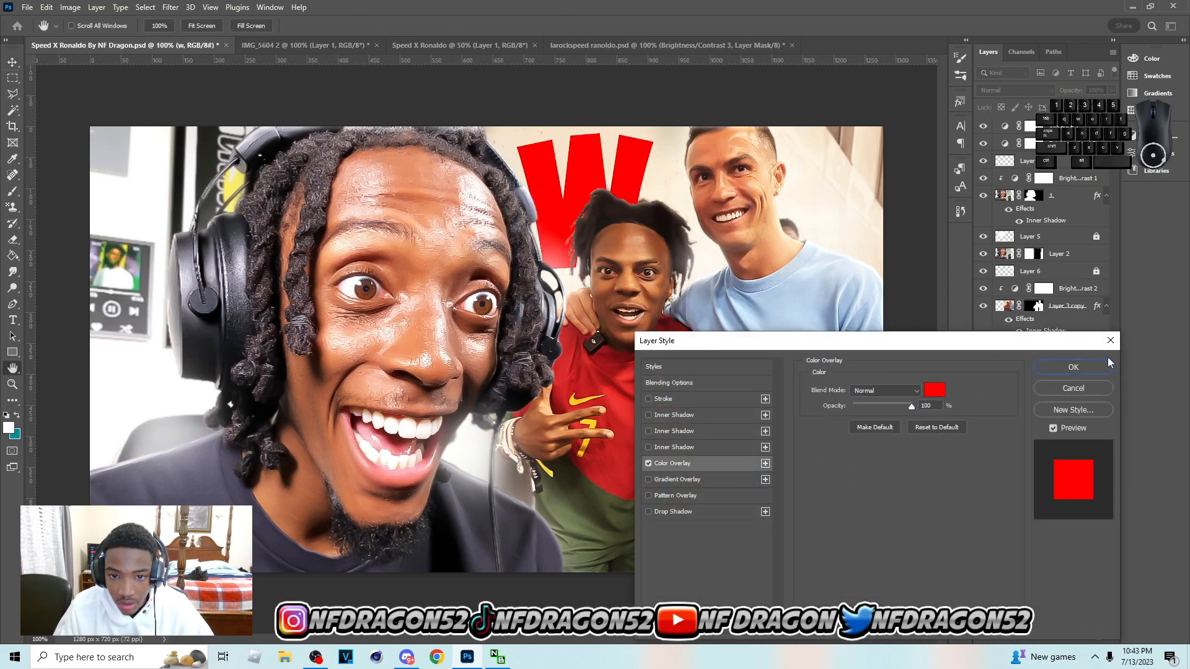
{"action": "left_click", "coordinate": [1097, 370]}
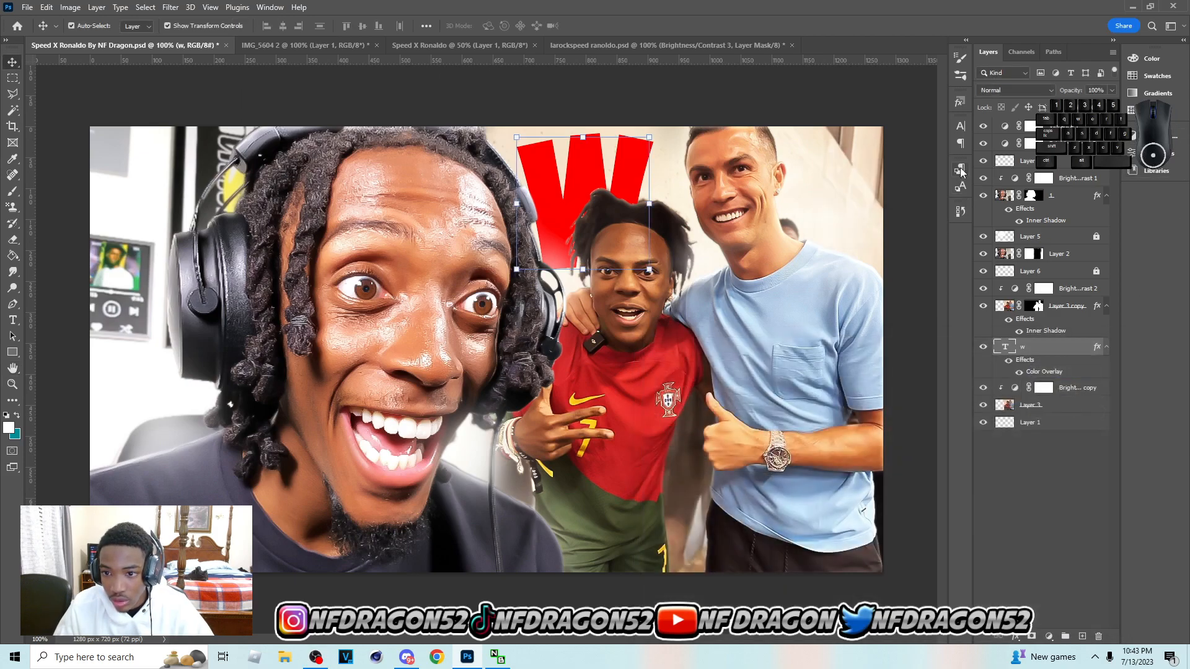
Set the W's text color to white and hide its Color Overlay effect.
{"action": "left_click", "coordinate": [961, 126]}
{"action": "left_click", "coordinate": [915, 196]}
{"action": "left_click", "coordinate": [776, 260]}
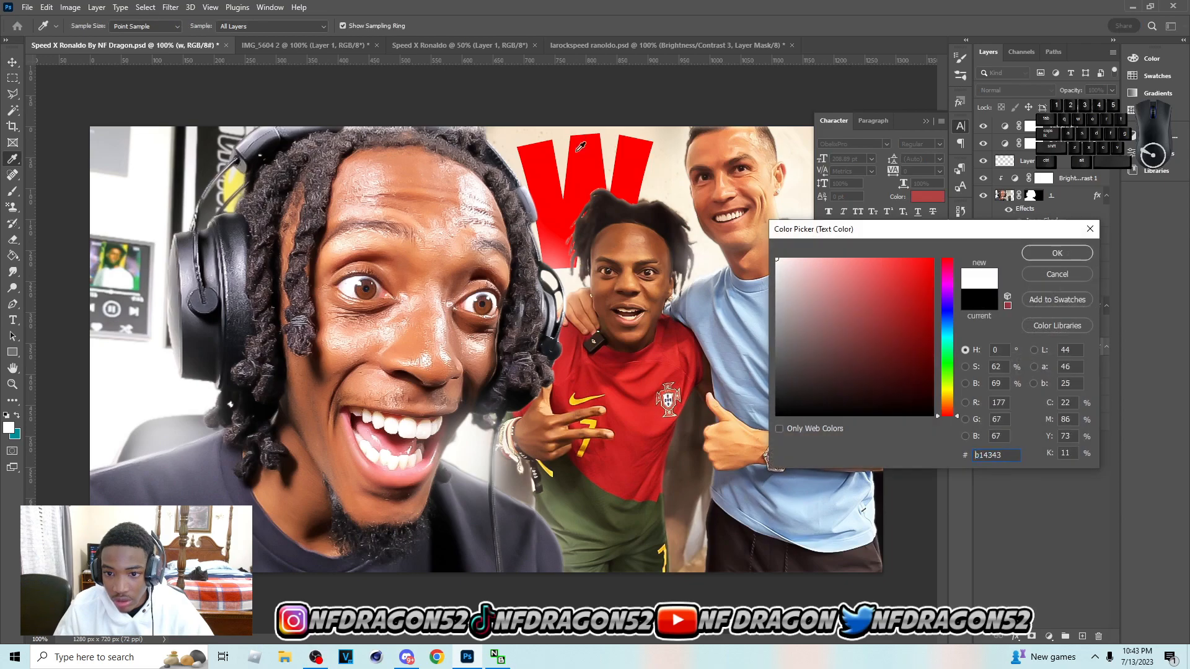
{"action": "left_click", "coordinate": [1051, 253]}
{"action": "left_click", "coordinate": [1020, 373]}
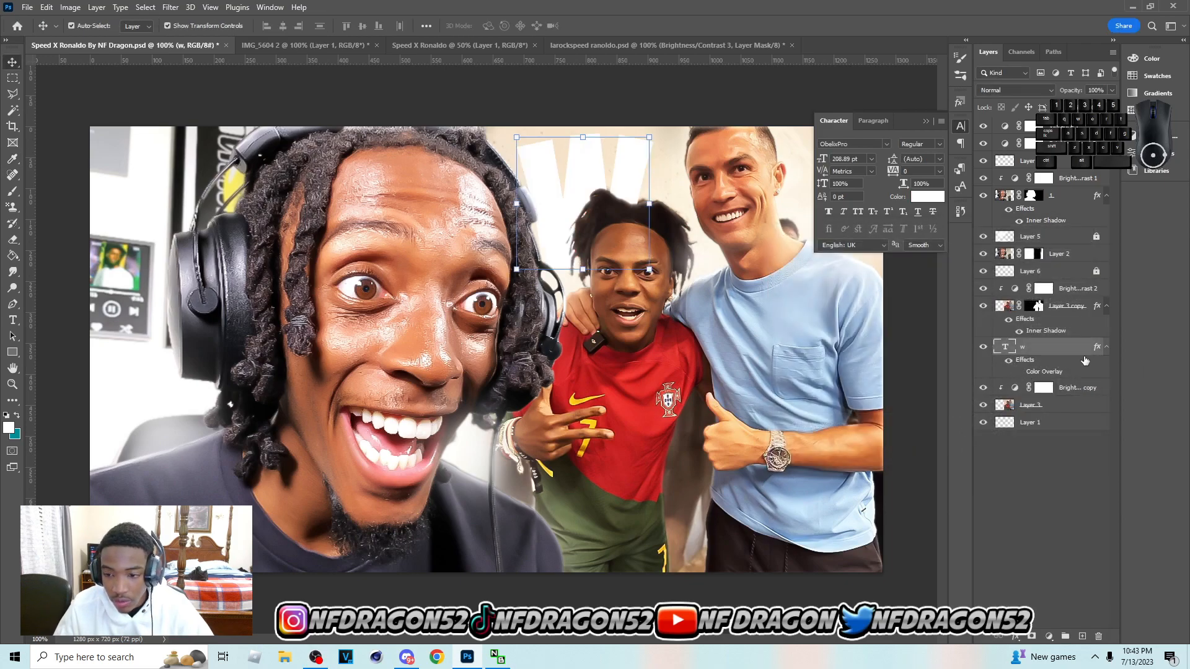
{"action": "double_click", "coordinate": [1051, 361]}
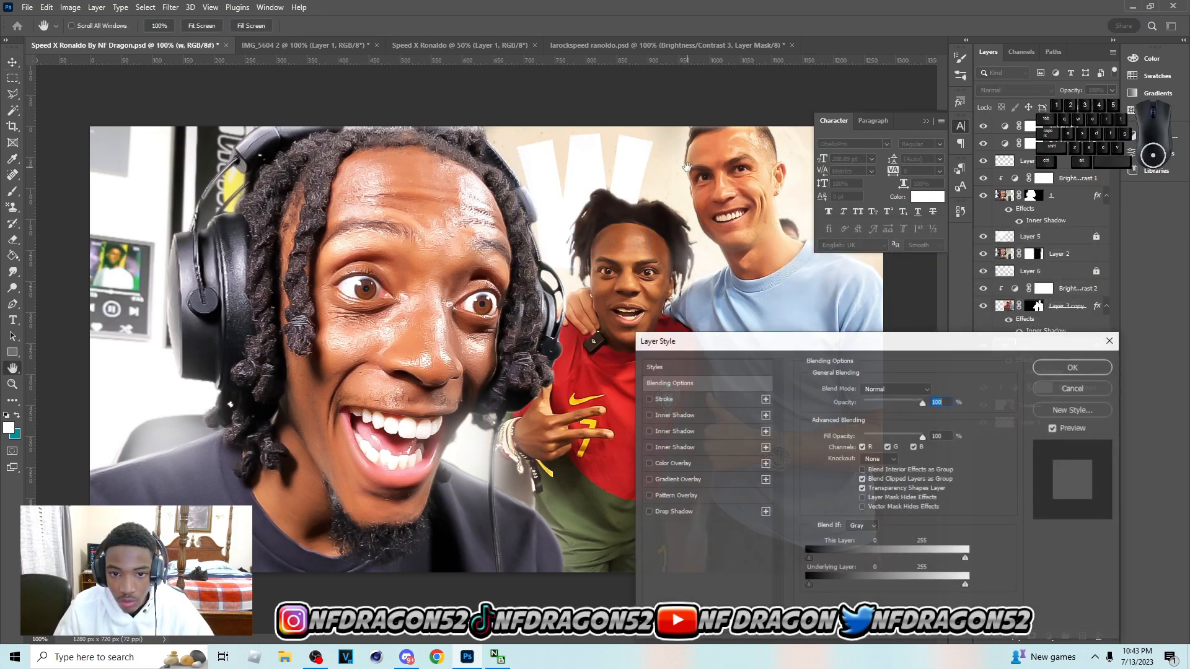
{"action": "left_click", "coordinate": [663, 399]}
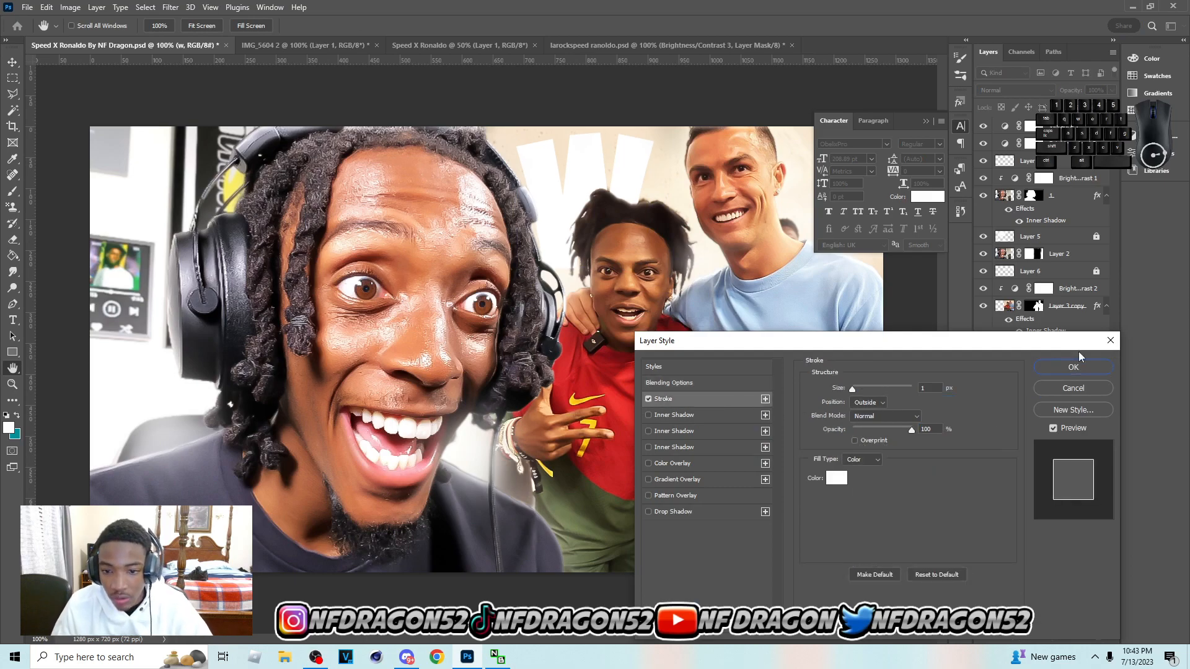
{"action": "left_click", "coordinate": [1086, 387]}
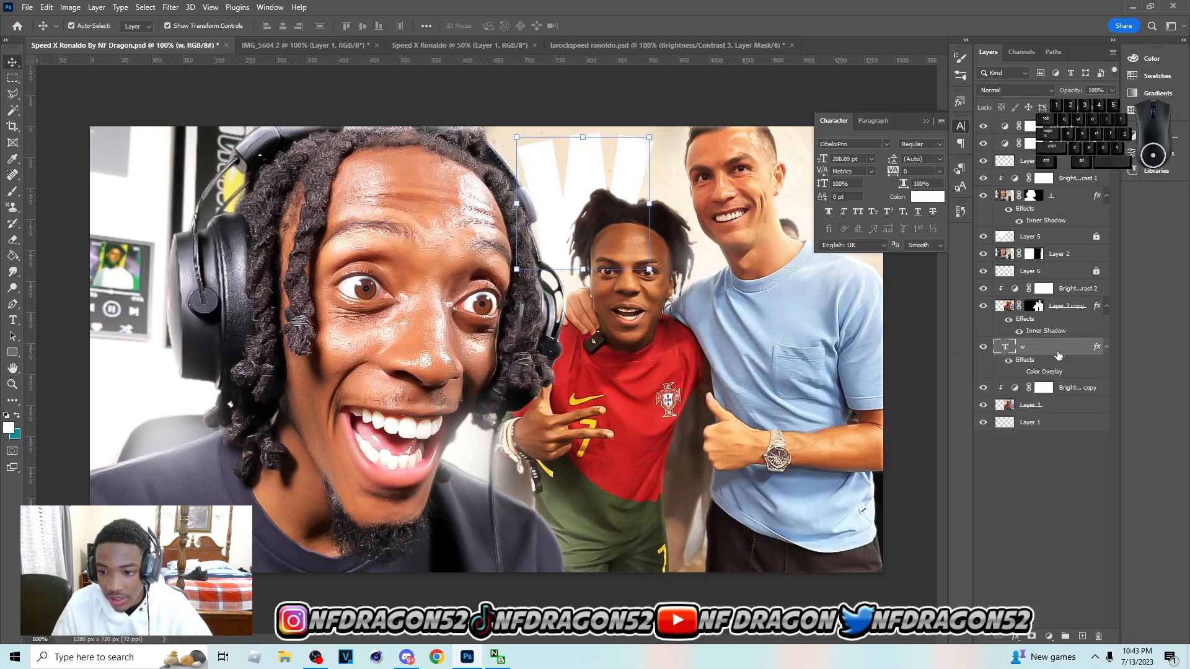
Give the W a black outside Stroke of 8 px, leaving the Inner Shadow effect off.
{"action": "left_click", "coordinate": [650, 400]}
{"action": "left_click", "coordinate": [694, 410]}
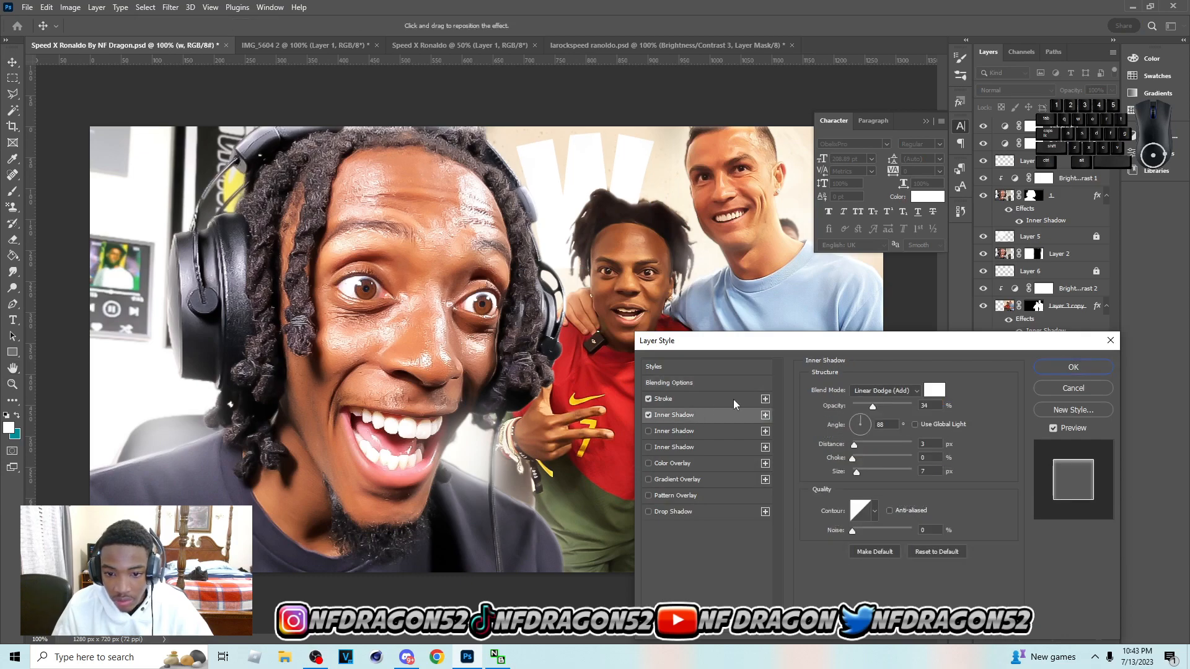
{"action": "left_click", "coordinate": [688, 404]}
{"action": "left_click", "coordinate": [649, 415]}
{"action": "left_click", "coordinate": [837, 479]}
{"action": "left_click", "coordinate": [886, 389]}
{"action": "key", "text": "Return"}
{"action": "left_click", "coordinate": [859, 388]}
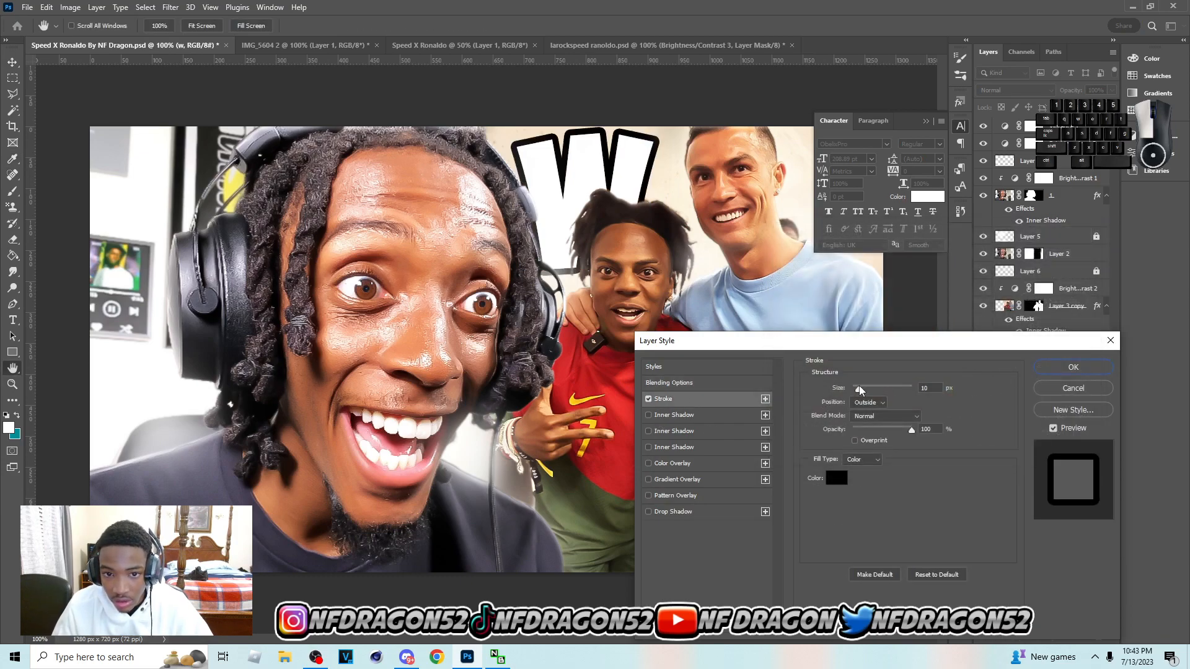
{"action": "left_click_drag", "start_coordinate": [859, 386], "coordinate": [858, 386]}
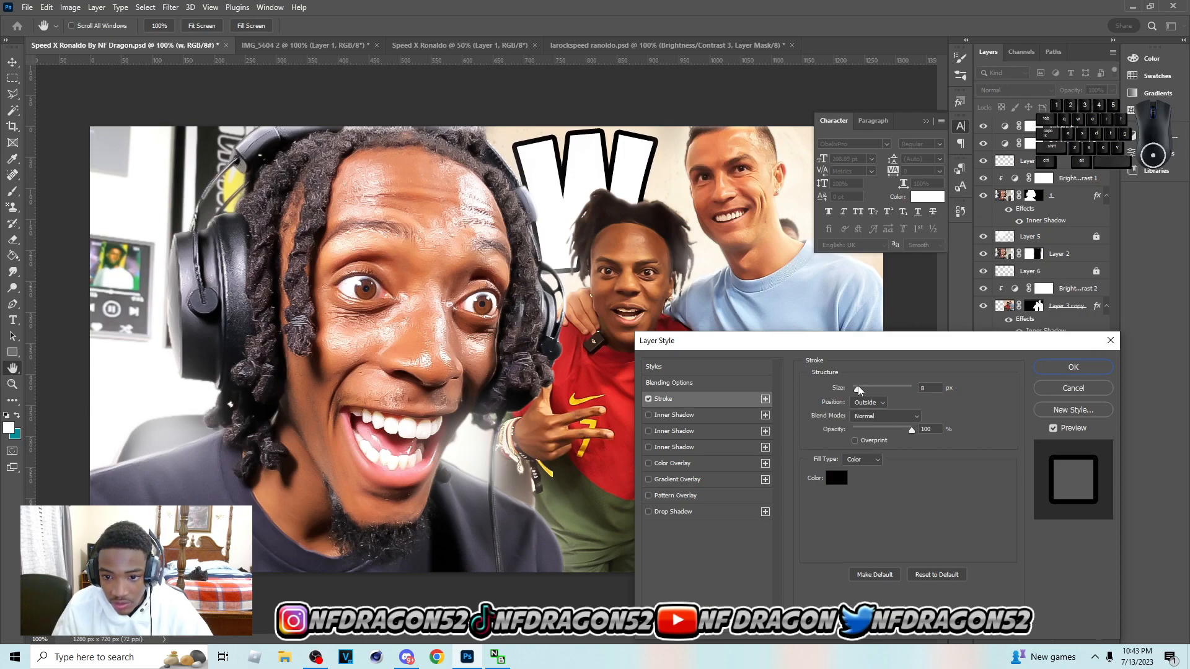
{"action": "left_click", "coordinate": [1076, 369]}
Group the W layer and add a Drop Shadow to the group with 67% opacity, 17 px distance and 10 px size.
{"action": "left_click_drag", "start_coordinate": [1064, 370], "coordinate": [1057, 345]}
{"action": "left_click", "coordinate": [1065, 347]}
{"action": "key", "text": "h"}
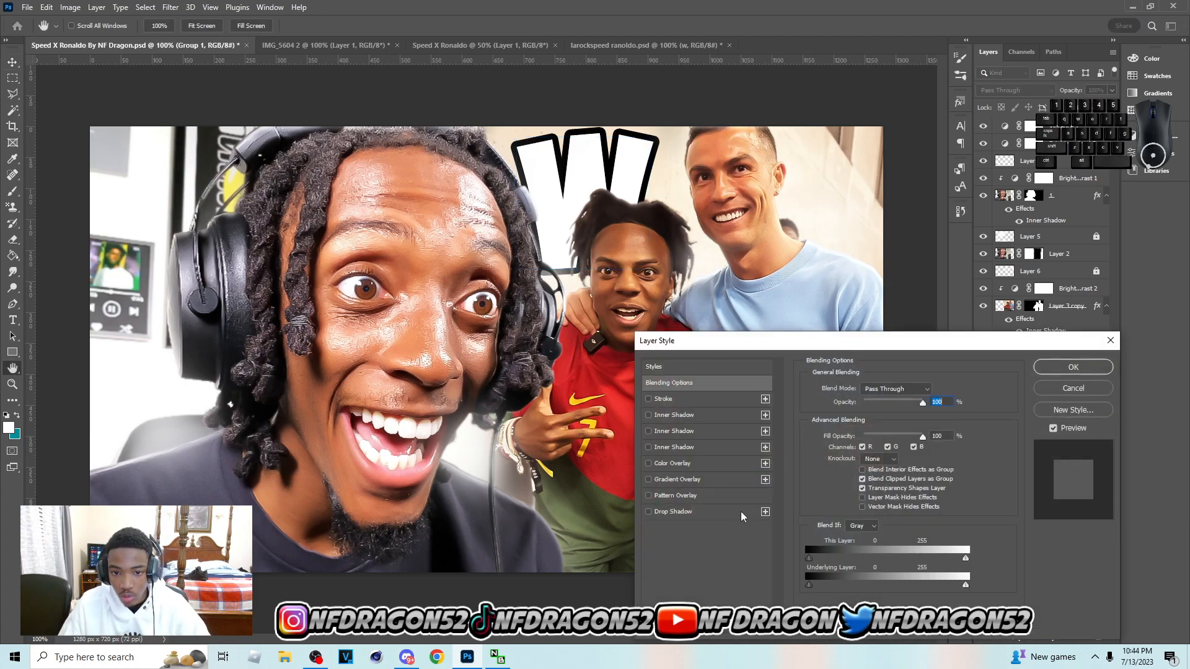
{"action": "left_click", "coordinate": [689, 513]}
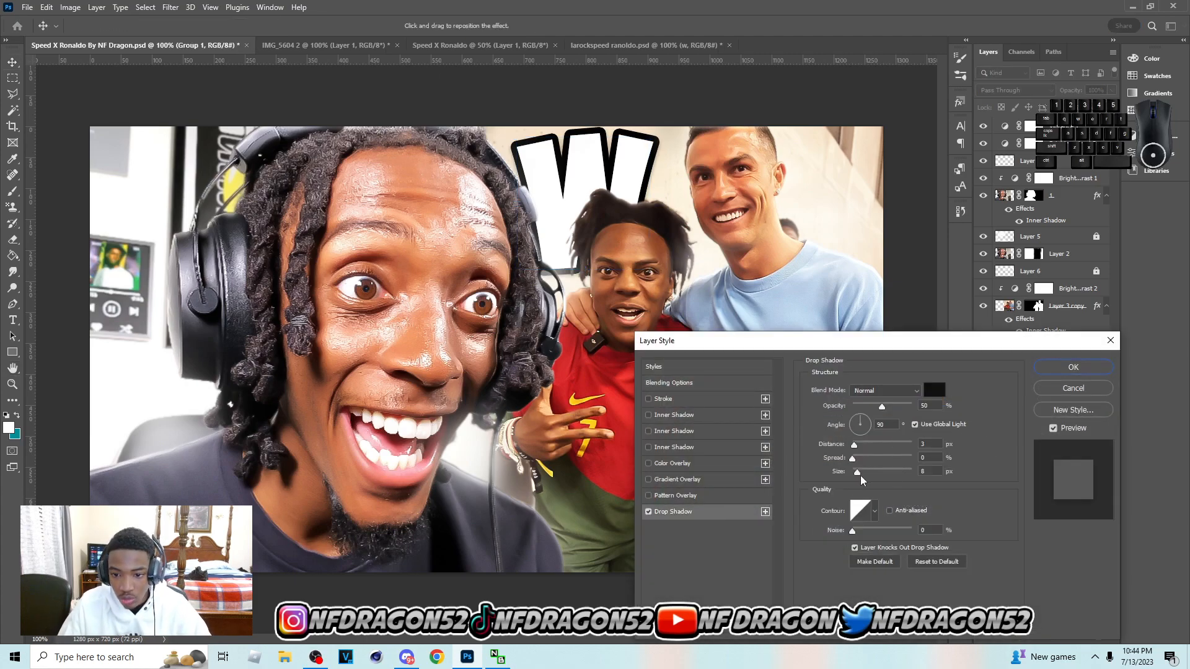
{"action": "left_click_drag", "start_coordinate": [855, 472], "coordinate": [862, 444]}
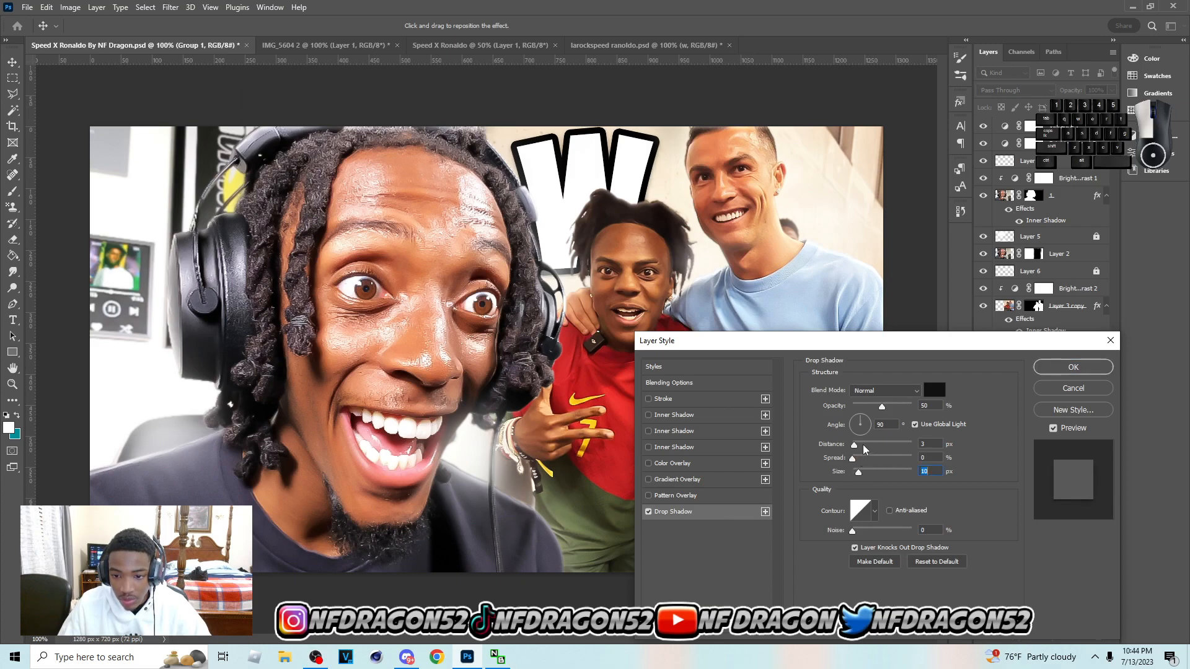
{"action": "left_click", "coordinate": [894, 405]}
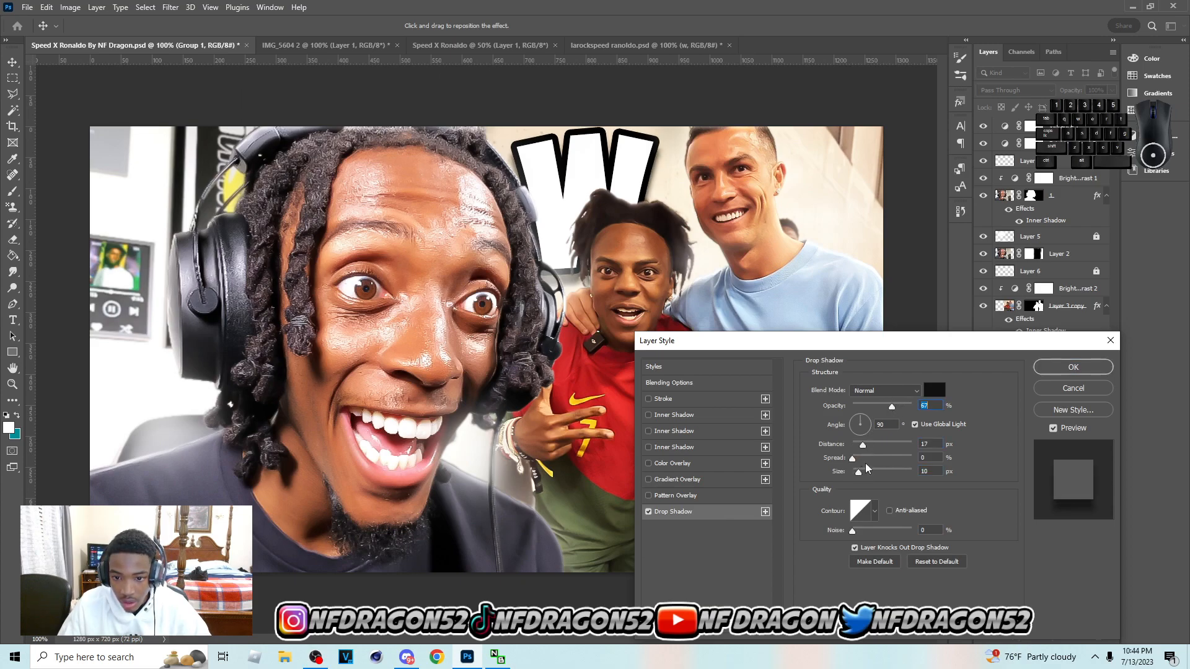
Adjust the W group's Drop Shadow to 69% opacity, 5 px distance, 13% spread and 18 px size.
{"action": "left_click", "coordinate": [861, 471]}
{"action": "left_click", "coordinate": [859, 460]}
{"action": "mouse_move", "coordinate": [860, 475]}
{"action": "left_mouse_down"}
{"action": "mouse_move", "coordinate": [855, 445]}
{"action": "mouse_move", "coordinate": [861, 471]}
{"action": "left_mouse_up"}
{"action": "left_click", "coordinate": [897, 406]}
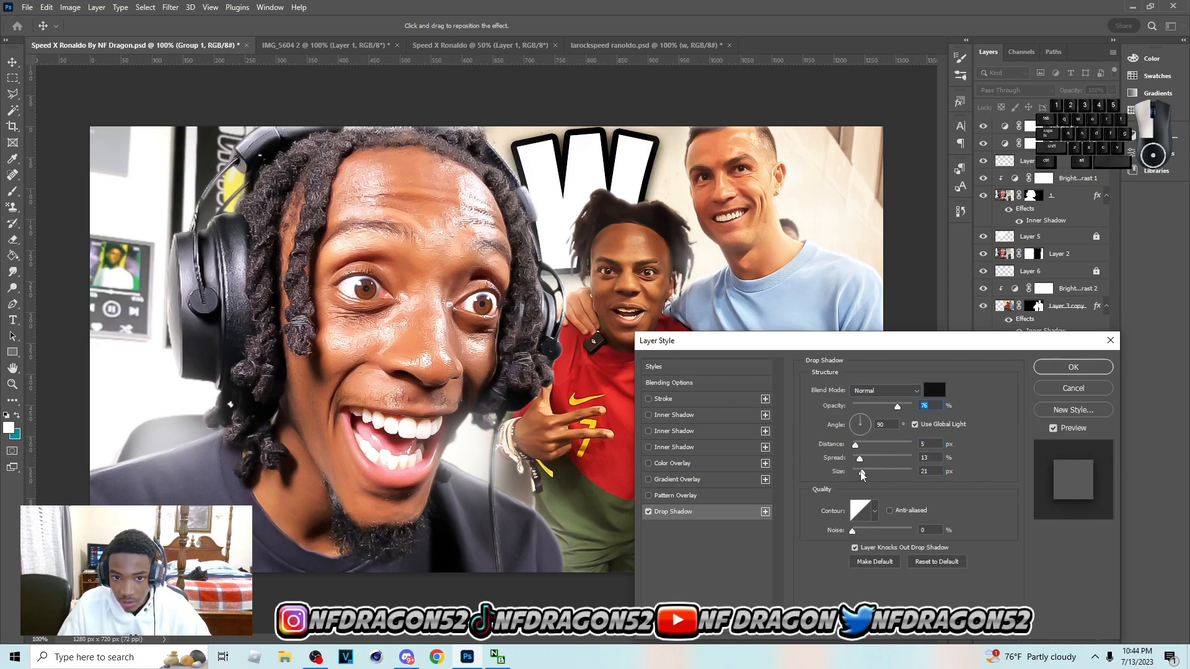
{"action": "left_click", "coordinate": [892, 406]}
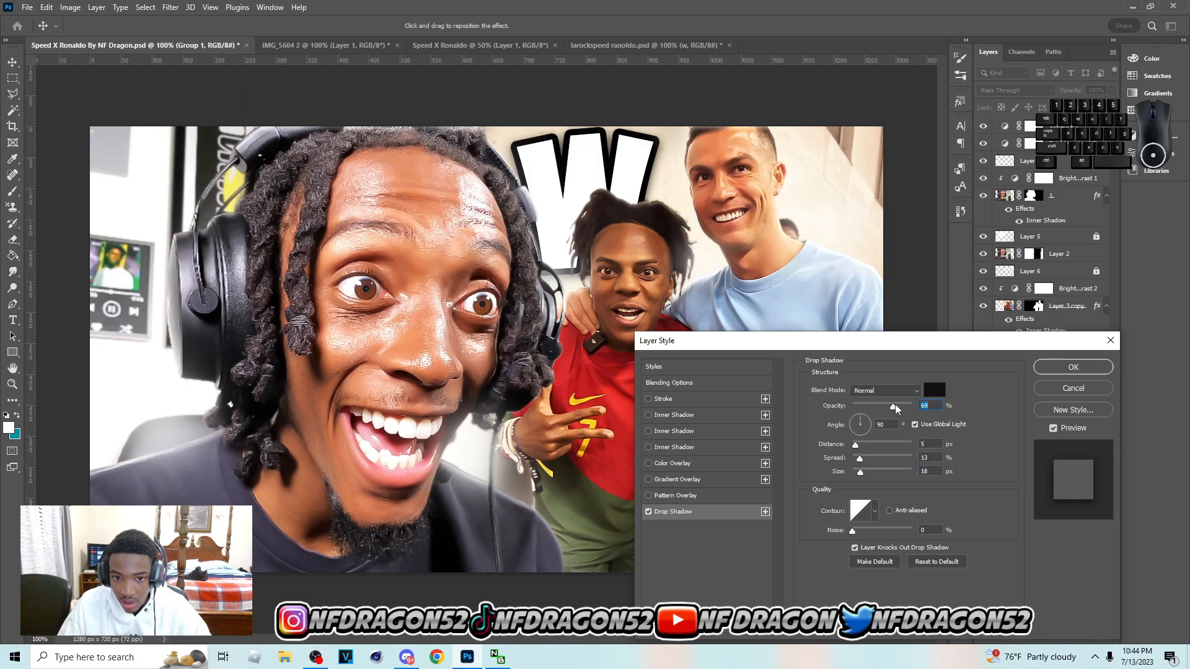
{"action": "left_click", "coordinate": [1063, 366]}
Scale the W text down to 63.79% and tilt it -8.84° in the gap above Speed's head.
{"action": "left_click", "coordinate": [1064, 394]}
{"action": "key", "text": "ctrl+t"}
{"action": "mouse_move", "coordinate": [661, 226]}
{"action": "left_mouse_down"}
{"action": "mouse_move", "coordinate": [600, 192]}
{"action": "mouse_move", "coordinate": [615, 187]}
{"action": "left_mouse_up"}
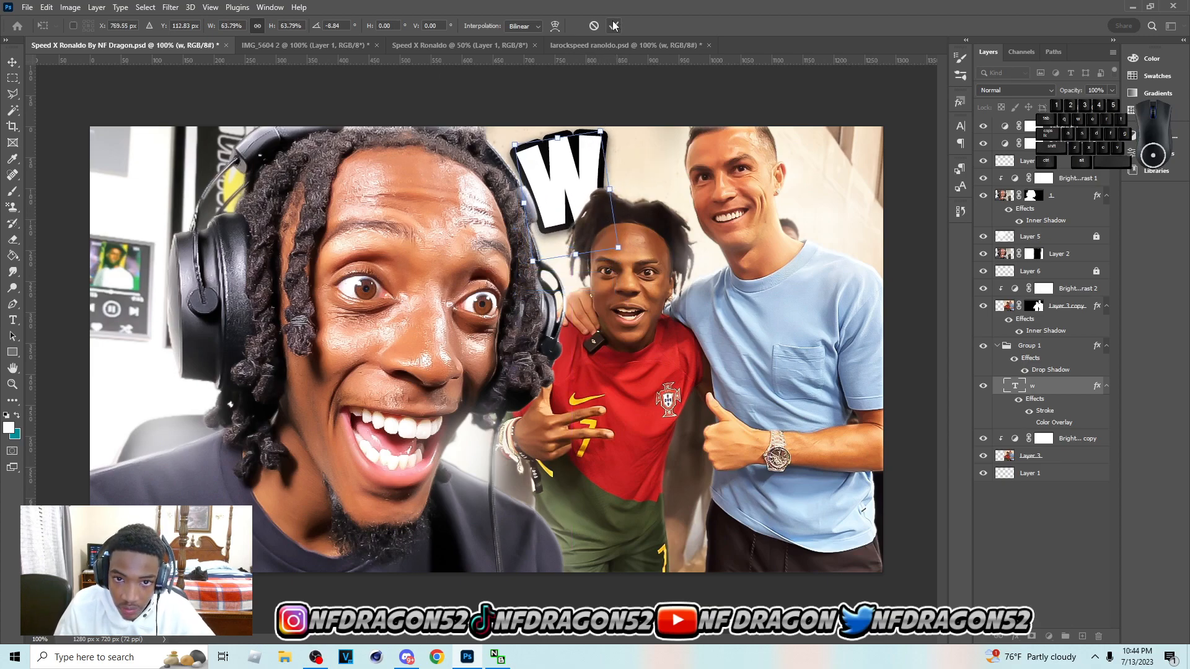
{"action": "left_click", "coordinate": [614, 26]}
Set the W's black outside Stroke to 8 px.
{"action": "double_click", "coordinate": [1063, 386]}
{"action": "left_click", "coordinate": [698, 399]}
{"action": "left_click_drag", "start_coordinate": [857, 392], "coordinate": [872, 388]}
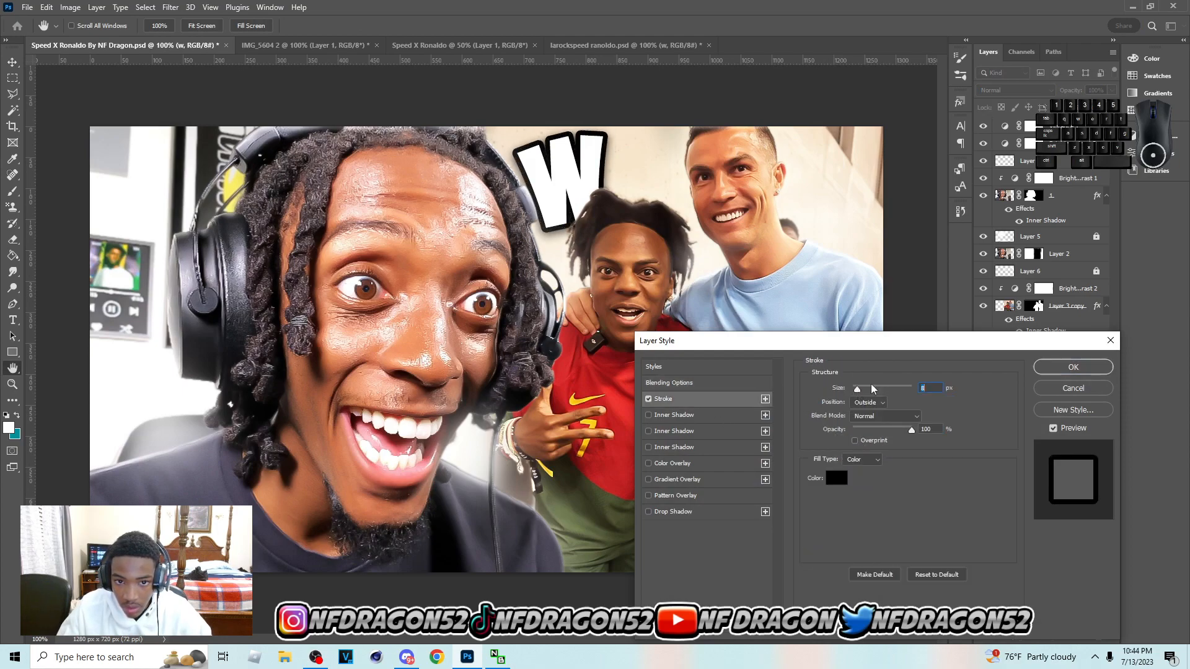
{"action": "left_click", "coordinate": [1108, 368]}
Widen the W slightly to fill the gap between the headphones and Speed's hair.
{"action": "key", "text": "ctrl+t"}
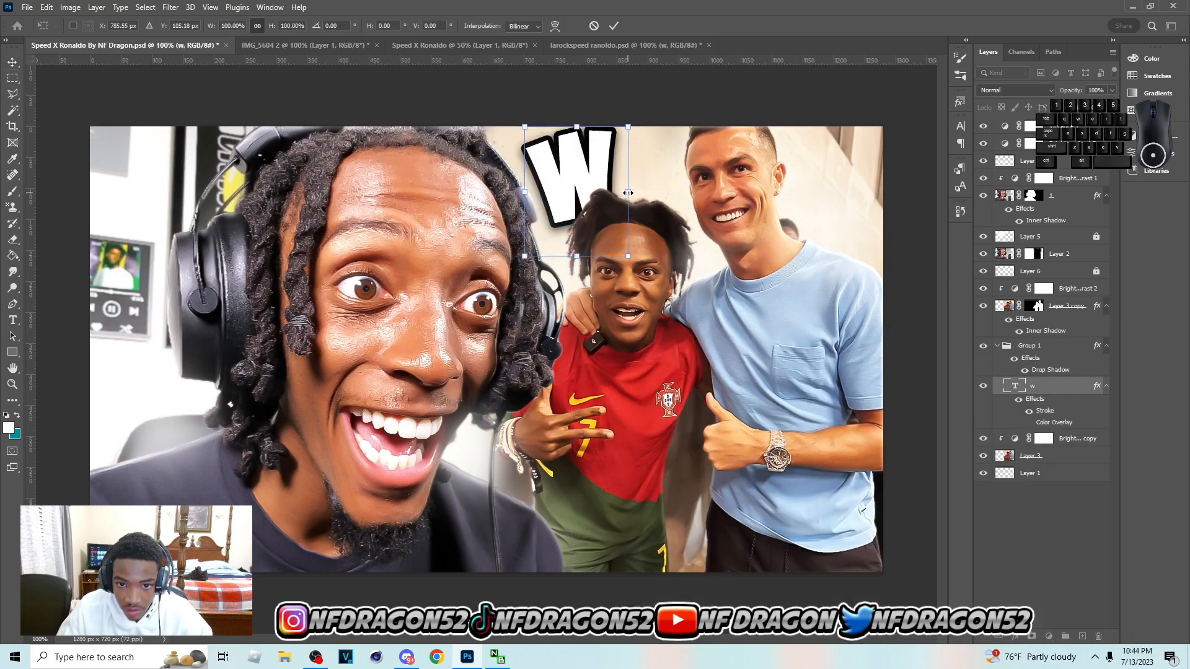
{"action": "left_click_drag", "start_coordinate": [628, 192], "coordinate": [636, 192]}
{"action": "key", "text": "Return"}
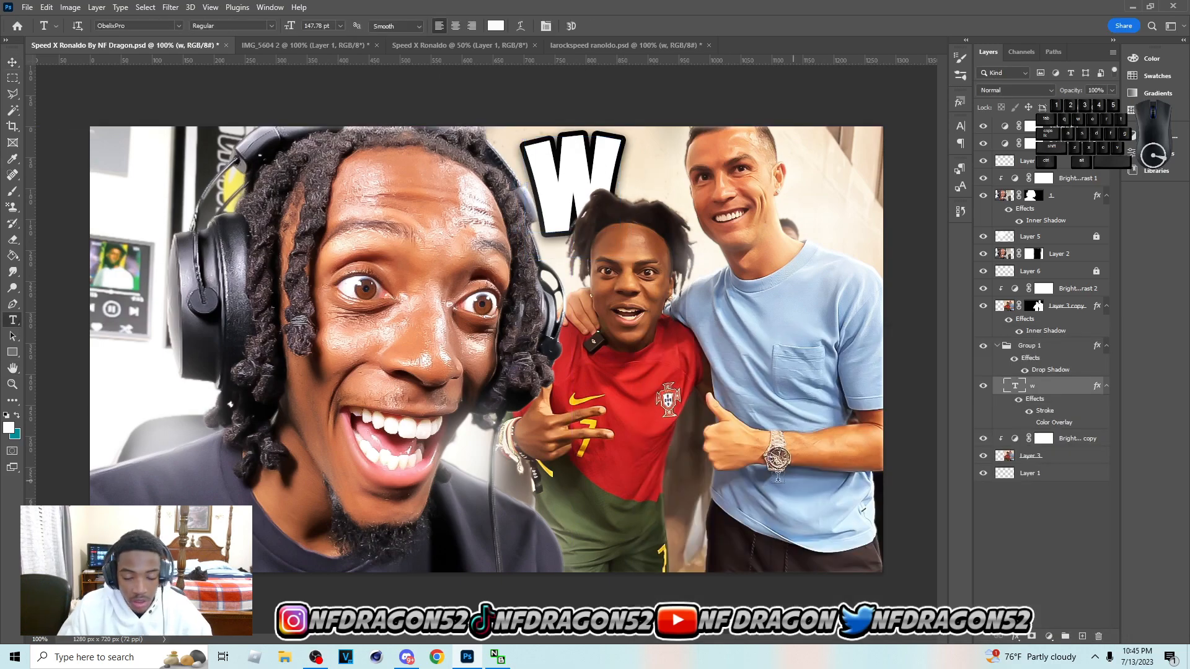
{"action": "left_click", "coordinate": [586, 515]}
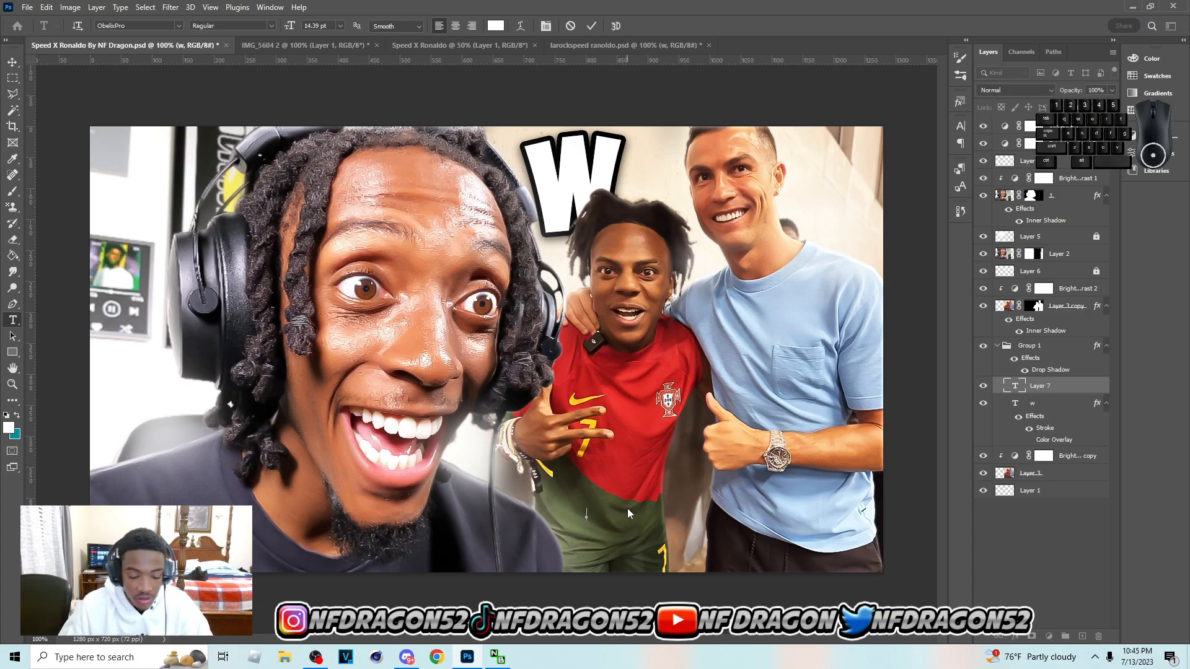
{"action": "key", "text": "Escape"}
{"action": "key", "text": "s"}
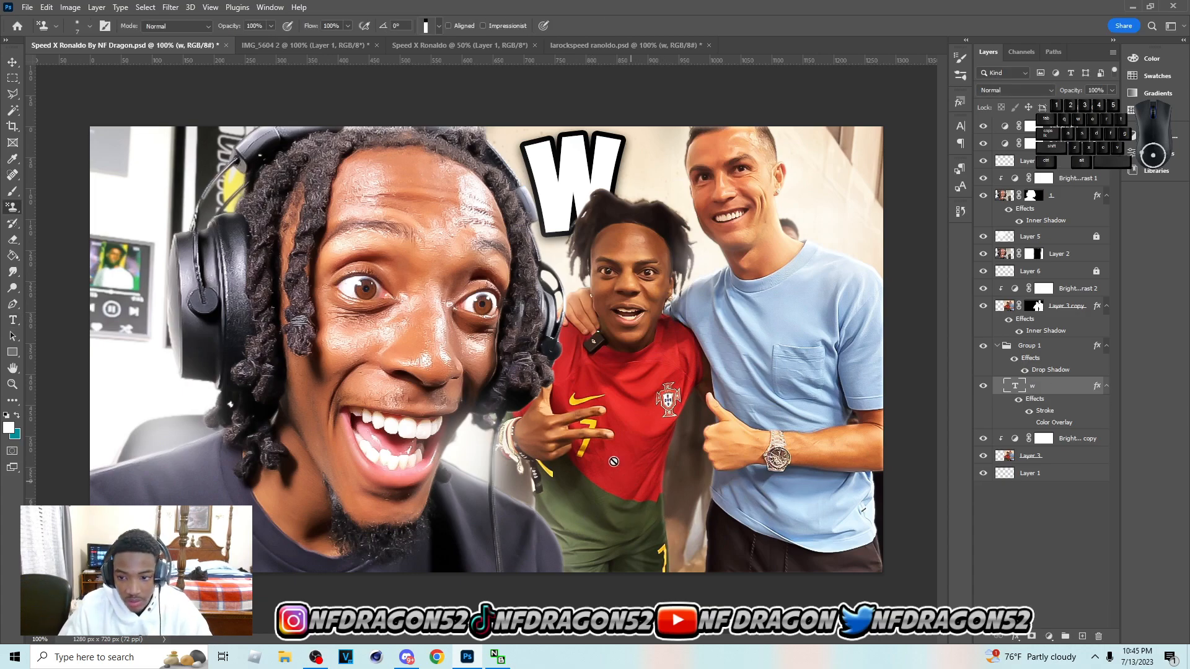
Add a text layer reading "speed" over the lower part of Speed's shirt.
{"action": "left_click", "coordinate": [12, 320]}
{"action": "left_click", "coordinate": [554, 486]}
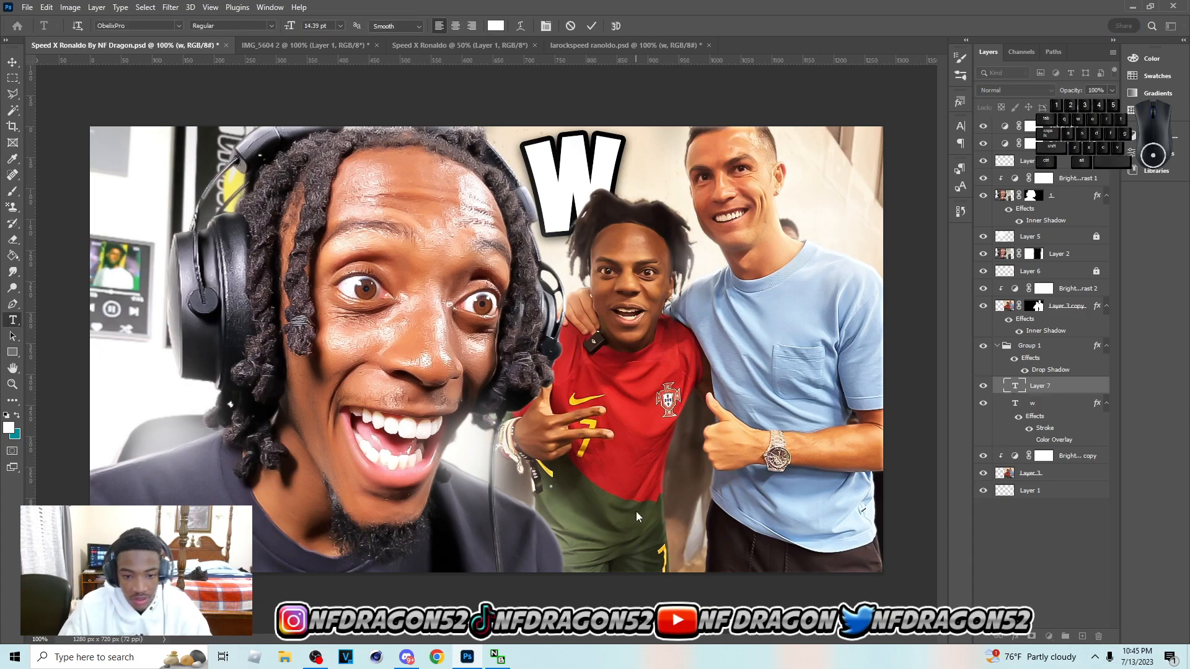
{"action": "type", "text": "speed"}
{"action": "key", "text": "ctrl+Return"}
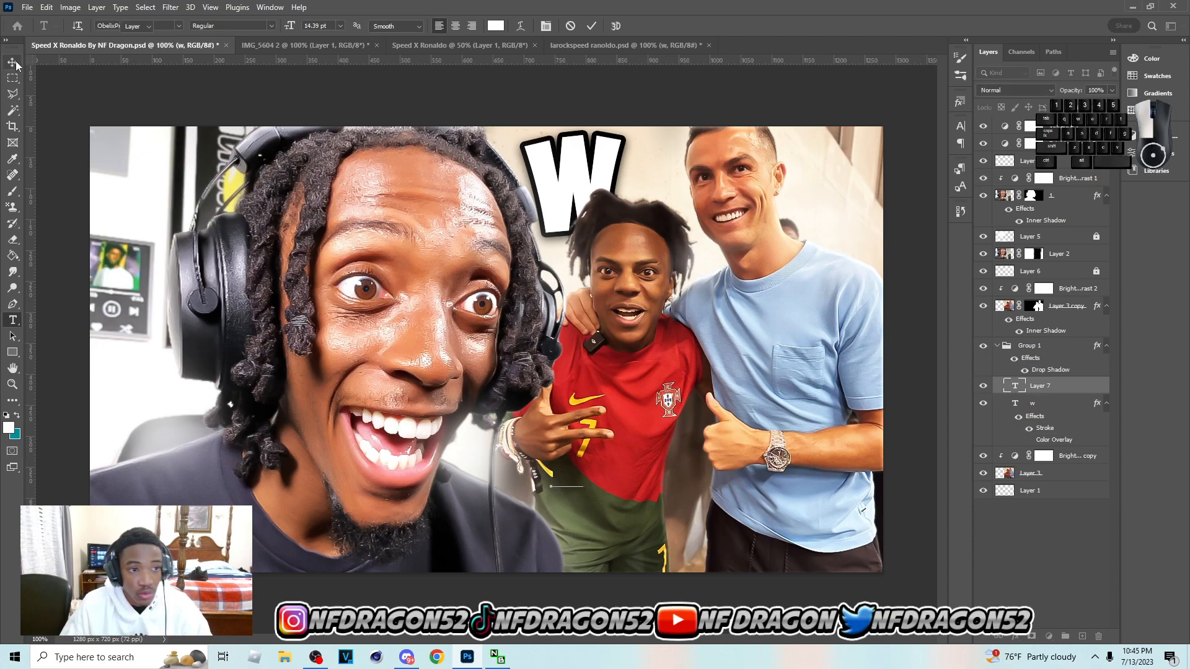
{"action": "key", "text": "v"}
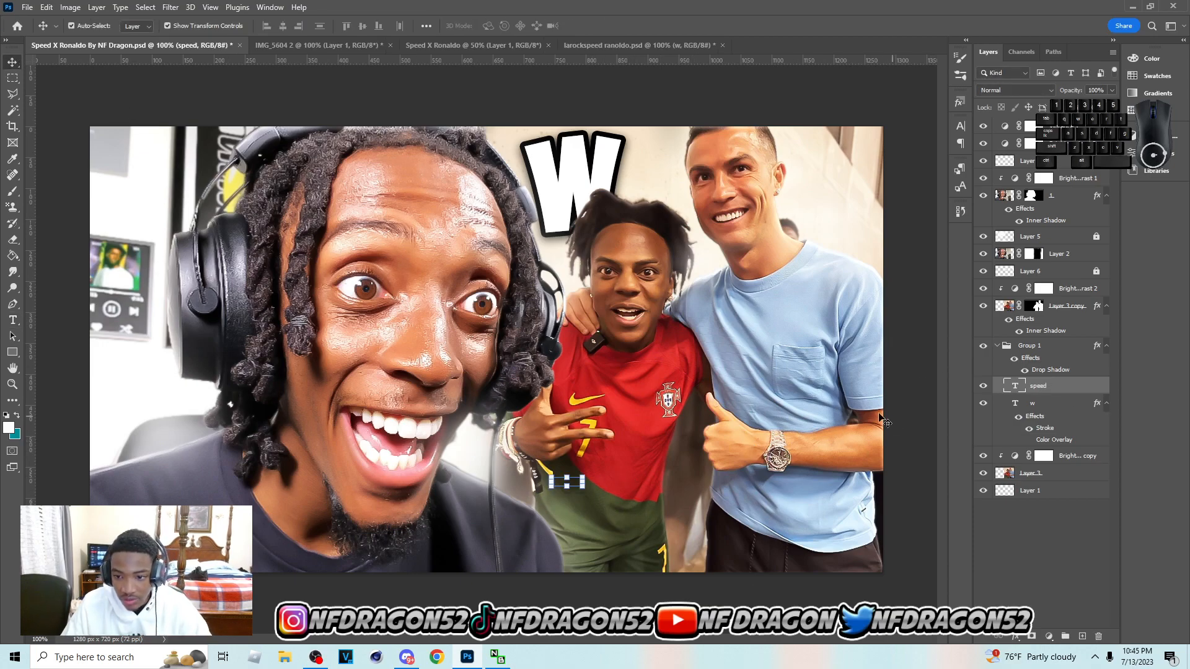
Scale the speed text to about 977% and move its layer out of Group 1 to above the uppermost Brightness/Contrast adjustment.
{"action": "left_click_drag", "start_coordinate": [576, 474], "coordinate": [809, 473]}
{"action": "left_click", "coordinate": [614, 26]}
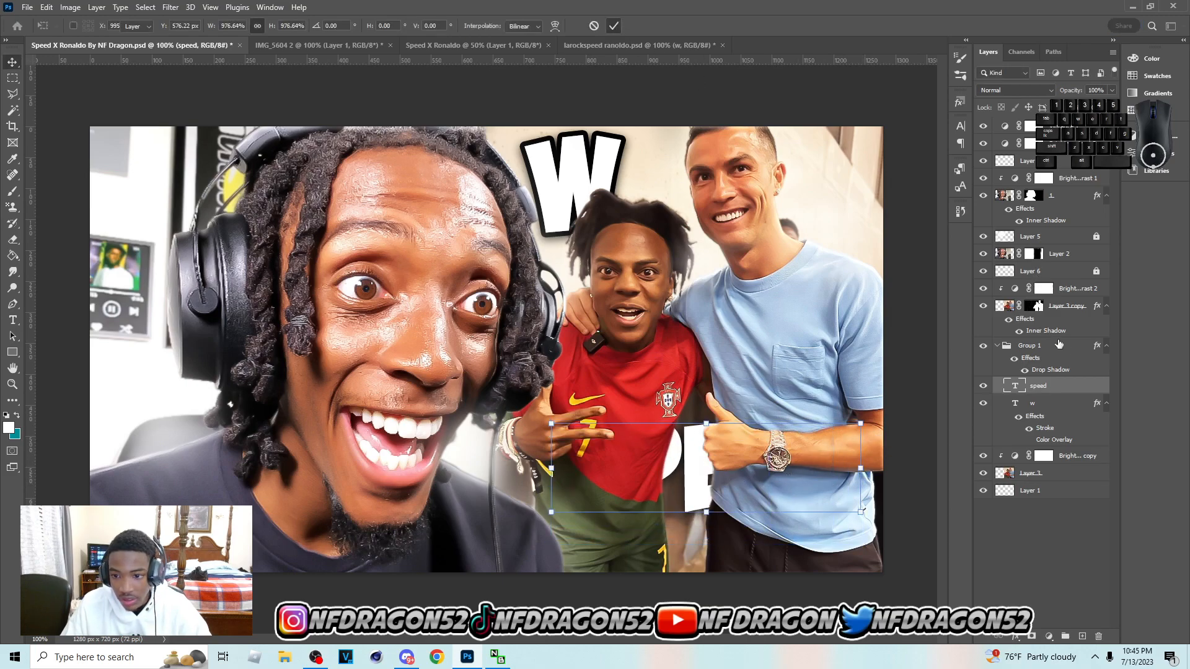
{"action": "left_click_drag", "start_coordinate": [1059, 383], "coordinate": [1056, 174]}
Enlarge the speed text to about 138% and place it along the image's lower edge beside the reaction man's chin.
{"action": "left_click_drag", "start_coordinate": [682, 476], "coordinate": [617, 499]}
{"action": "left_click_drag", "start_coordinate": [795, 495], "coordinate": [865, 518]}
{"action": "left_click_drag", "start_coordinate": [787, 527], "coordinate": [790, 527]}
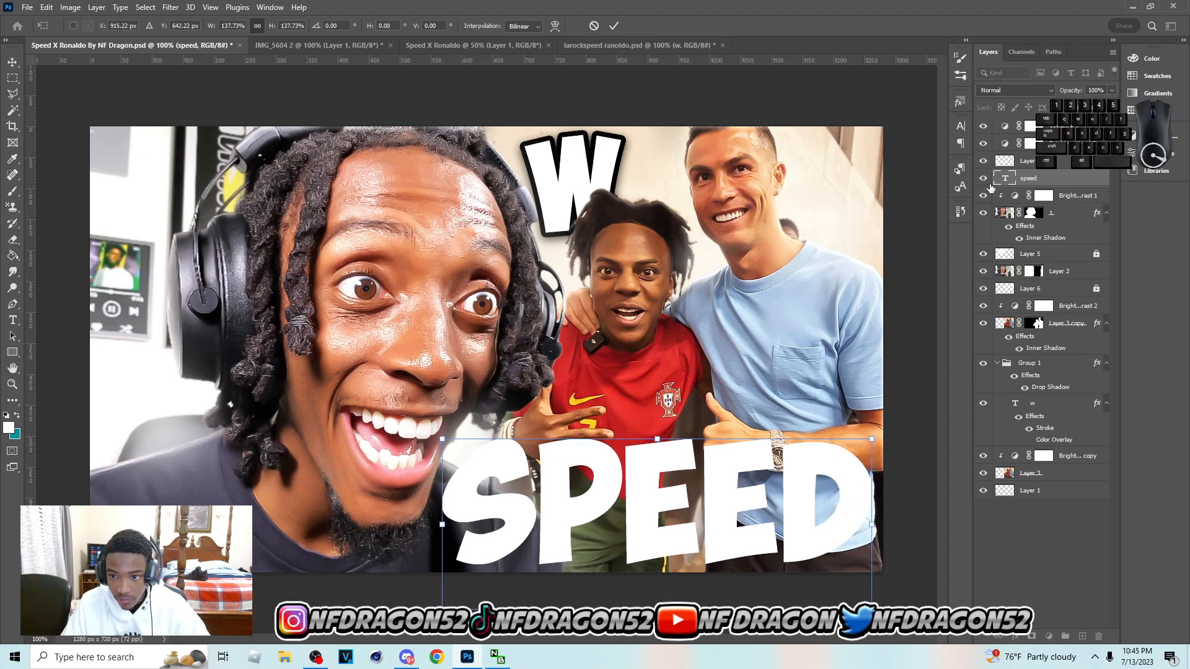
{"action": "left_click", "coordinate": [614, 26]}
Group the speed text layer and give the text a black outside Stroke of 8 px.
{"action": "key", "text": "ctrl+g"}
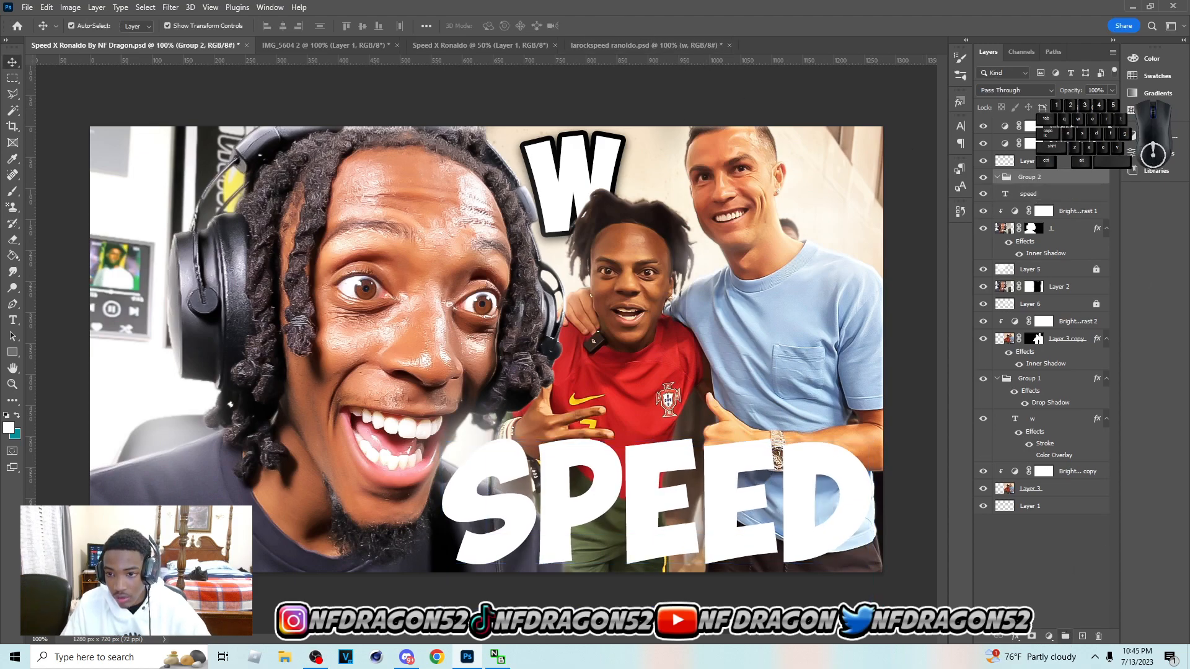
{"action": "double_click", "coordinate": [1046, 194]}
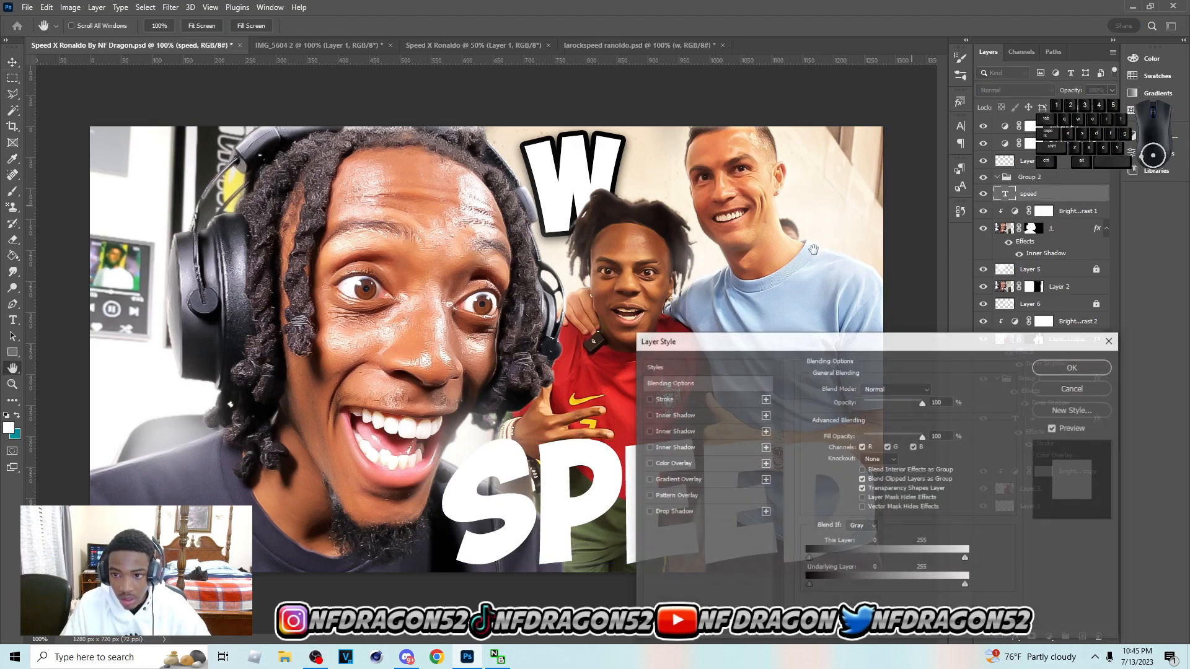
{"action": "left_click", "coordinate": [652, 400]}
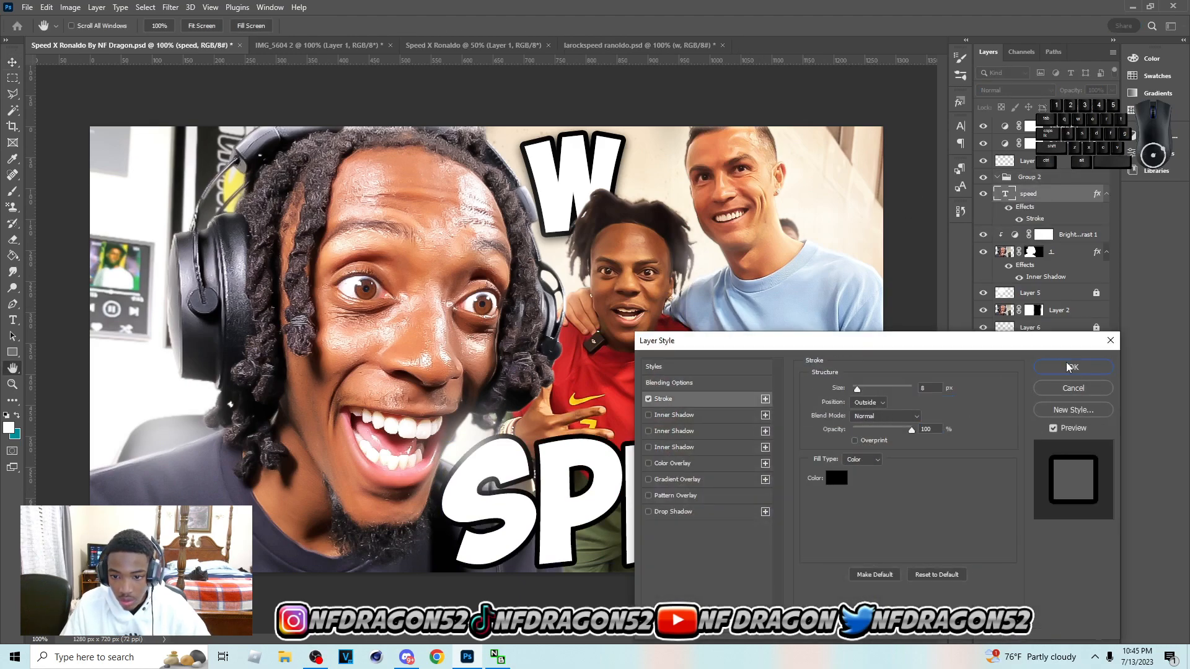
Move the speed text's group above Layer 4 in the layer stack.
{"action": "left_click_drag", "start_coordinate": [1047, 178], "coordinate": [1047, 153]}
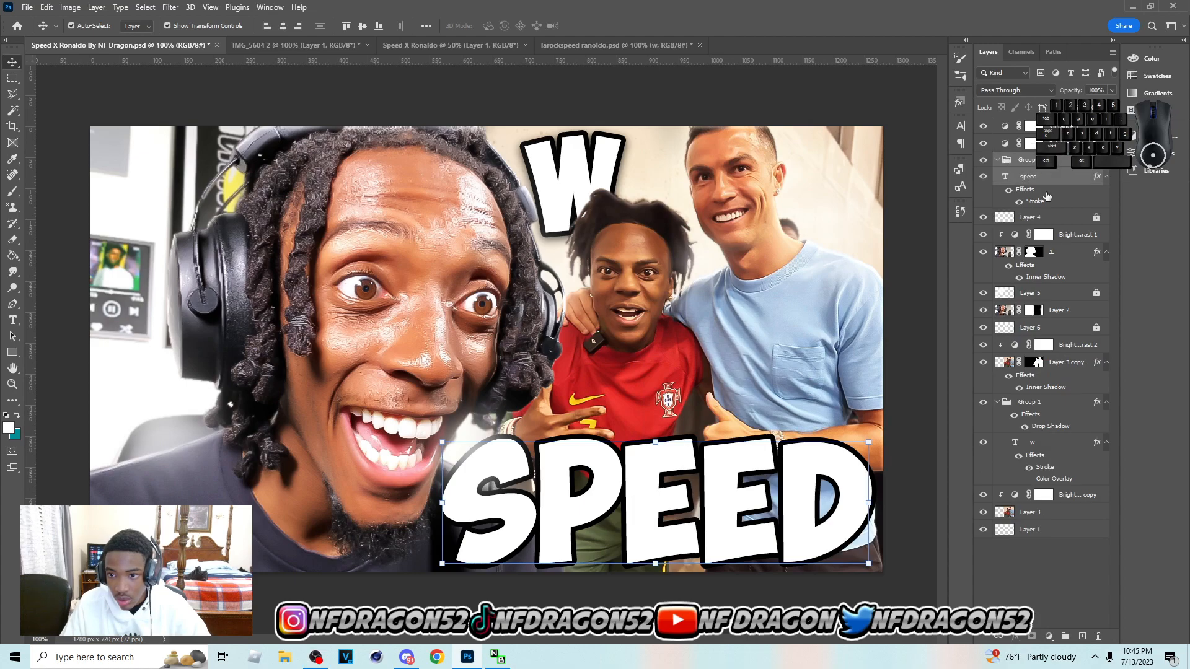
{"action": "left_click", "coordinate": [1054, 180]}
{"action": "left_click_drag", "start_coordinate": [1061, 182], "coordinate": [1069, 166]}
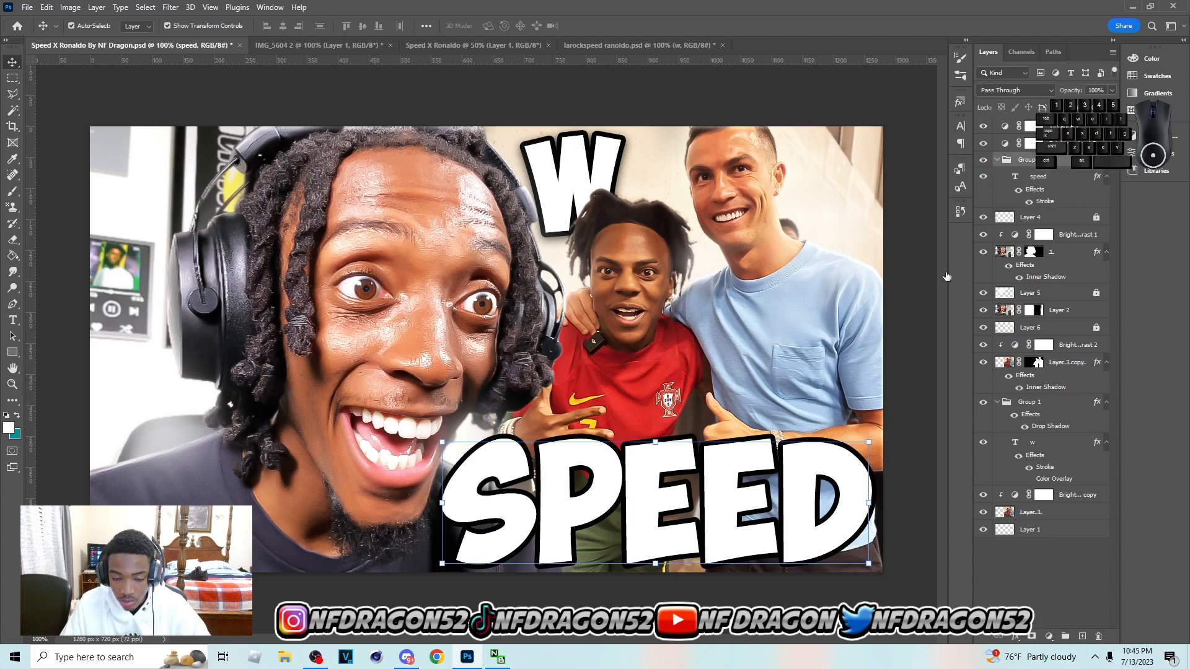
Add a black Drop Shadow at 79% opacity to the speed group, increasing its distance, spread and size.
{"action": "left_click", "coordinate": [656, 513]}
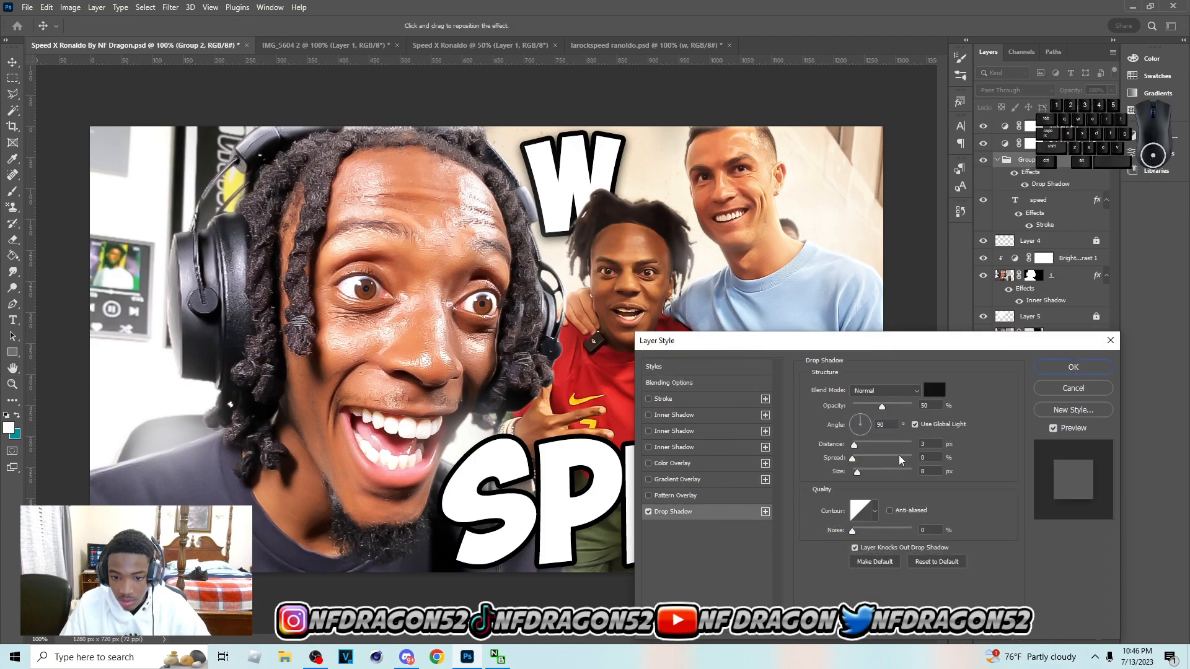
{"action": "left_click_drag", "start_coordinate": [858, 446], "coordinate": [859, 446]}
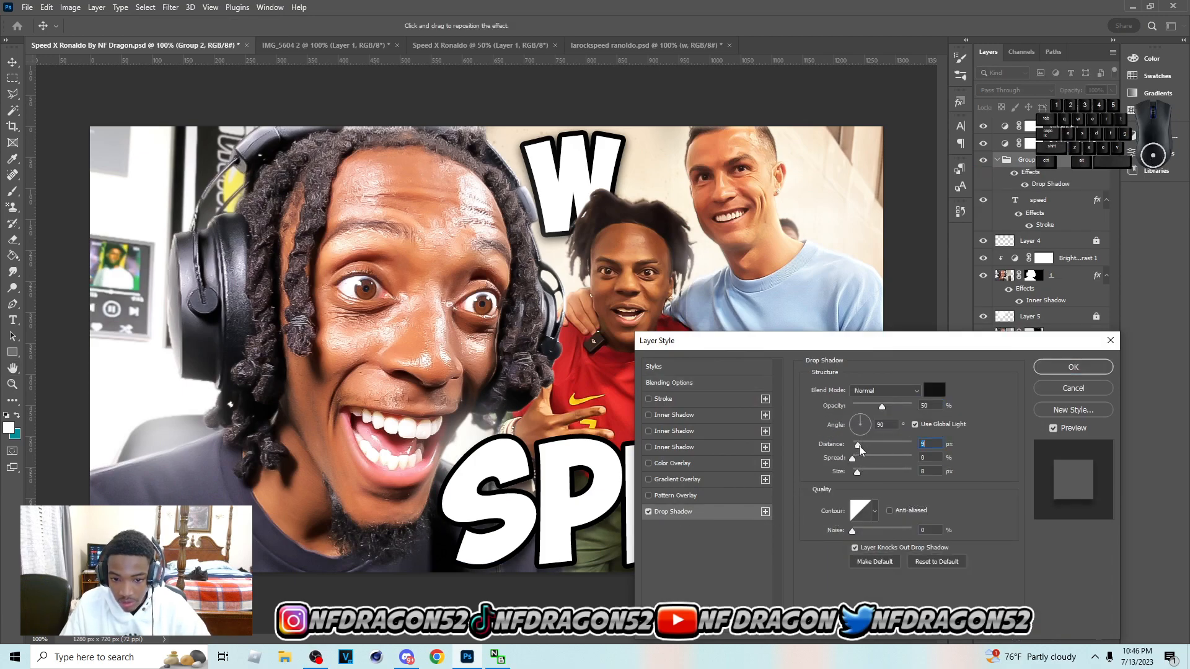
{"action": "left_click", "coordinate": [898, 406]}
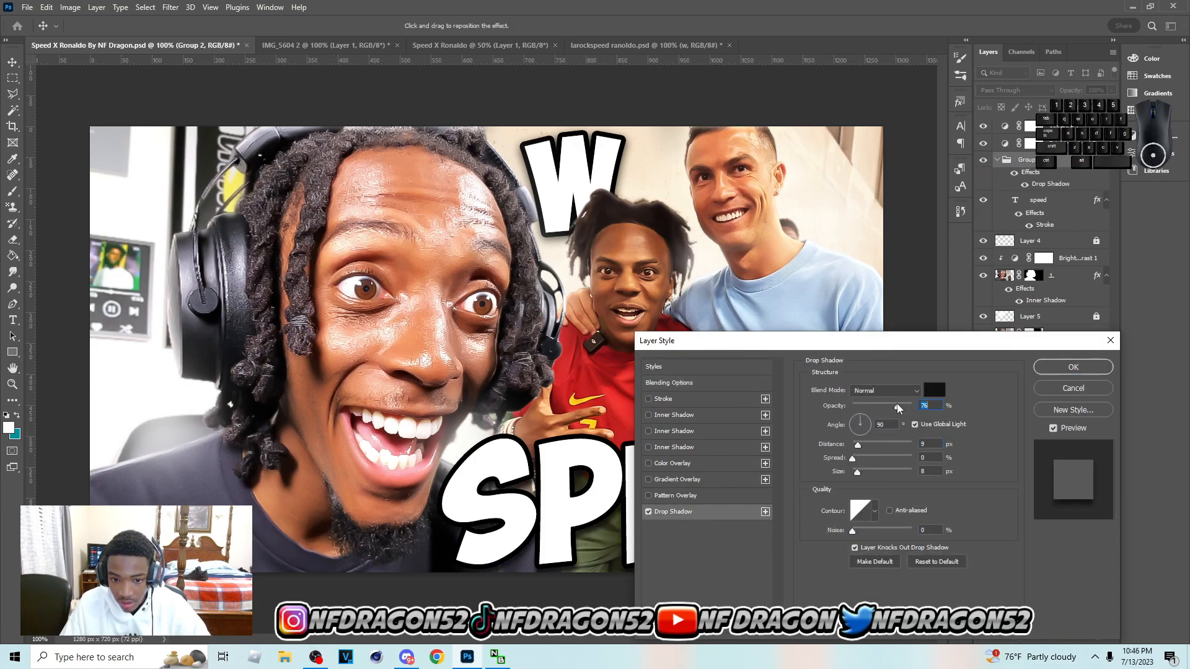
{"action": "left_click", "coordinate": [935, 390]}
{"action": "left_click_drag", "start_coordinate": [922, 399], "coordinate": [1092, 474]}
{"action": "left_click", "coordinate": [1055, 254]}
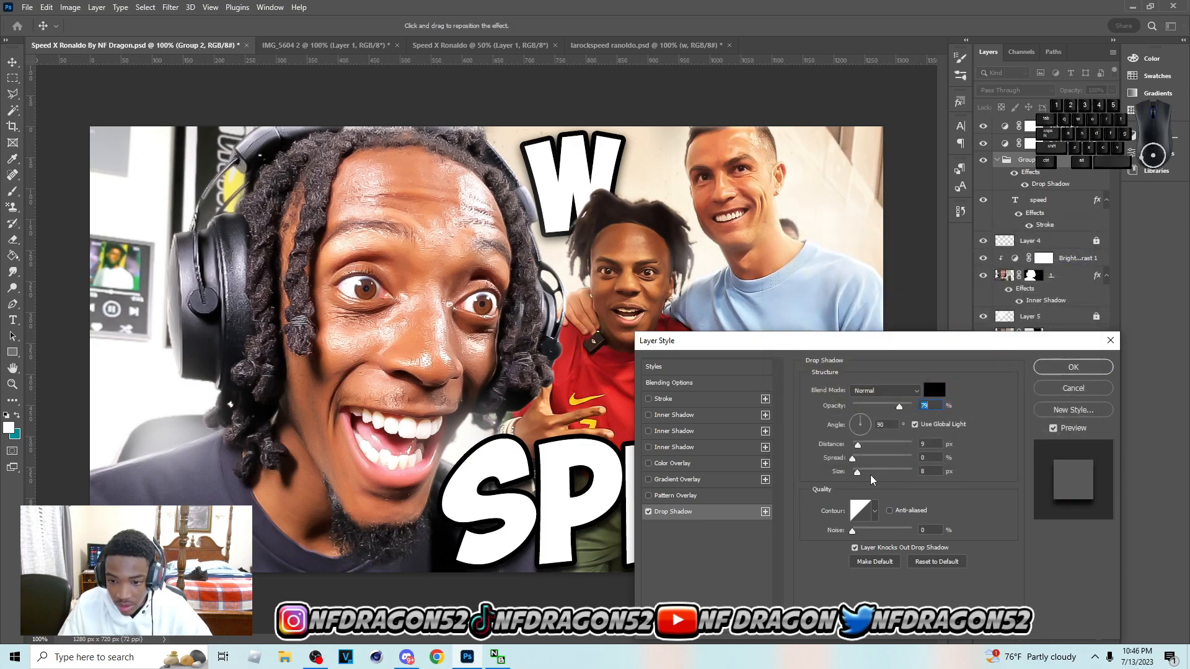
{"action": "left_click_drag", "start_coordinate": [858, 472], "coordinate": [859, 444]}
{"action": "left_click", "coordinate": [863, 459]}
{"action": "left_click", "coordinate": [1056, 366]}
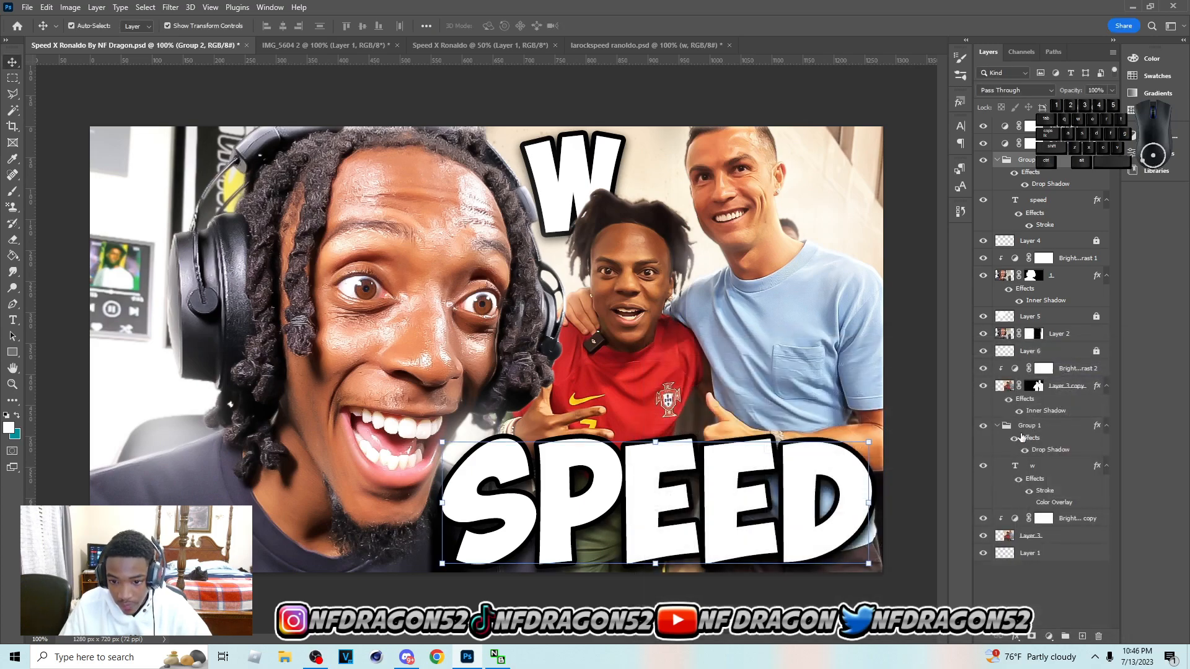
Nudge the speed lettering a few pixels to the right and slightly upward.
{"action": "key", "text": "Right"}
{"action": "key", "text": "Right"}
{"action": "key", "text": "Right"}
{"action": "key", "text": "Right"}
{"action": "key", "text": "Right"}
{"action": "key", "text": "Right"}
{"action": "key", "text": "Right"}
{"action": "key", "text": "Up"}
{"action": "key", "text": "Up"}
{"action": "key", "text": "Left"}
Change the W text's font style to Bold.
{"action": "double_click", "coordinate": [1014, 466]}
{"action": "left_click", "coordinate": [271, 25]}
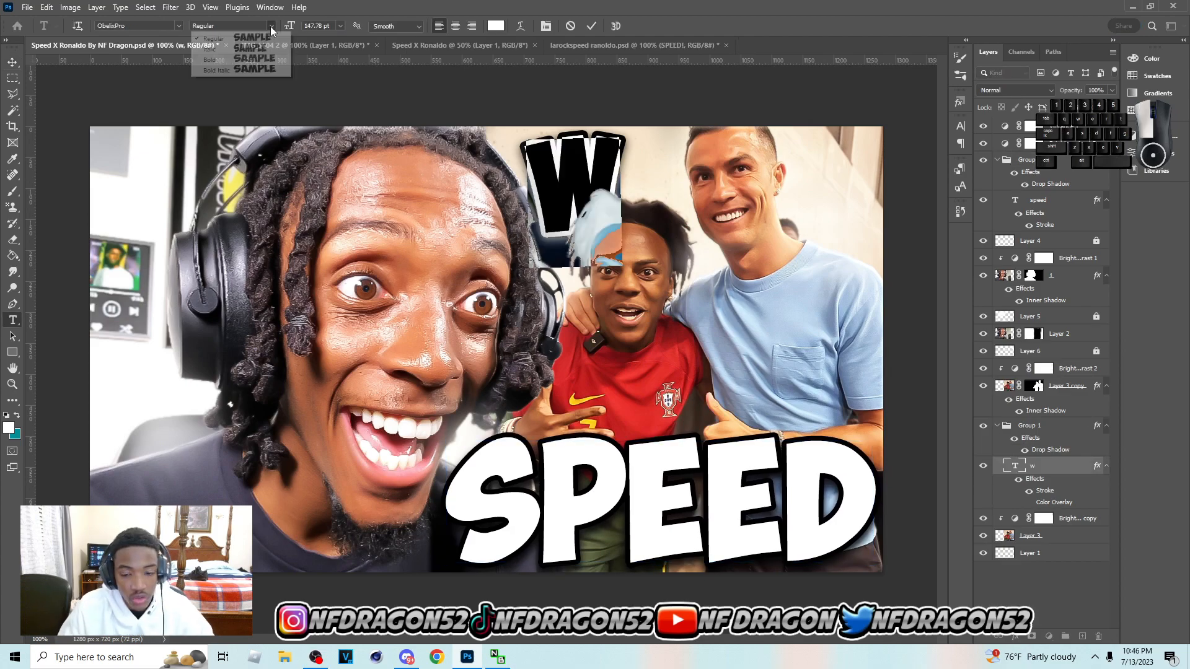
{"action": "left_click", "coordinate": [258, 66]}
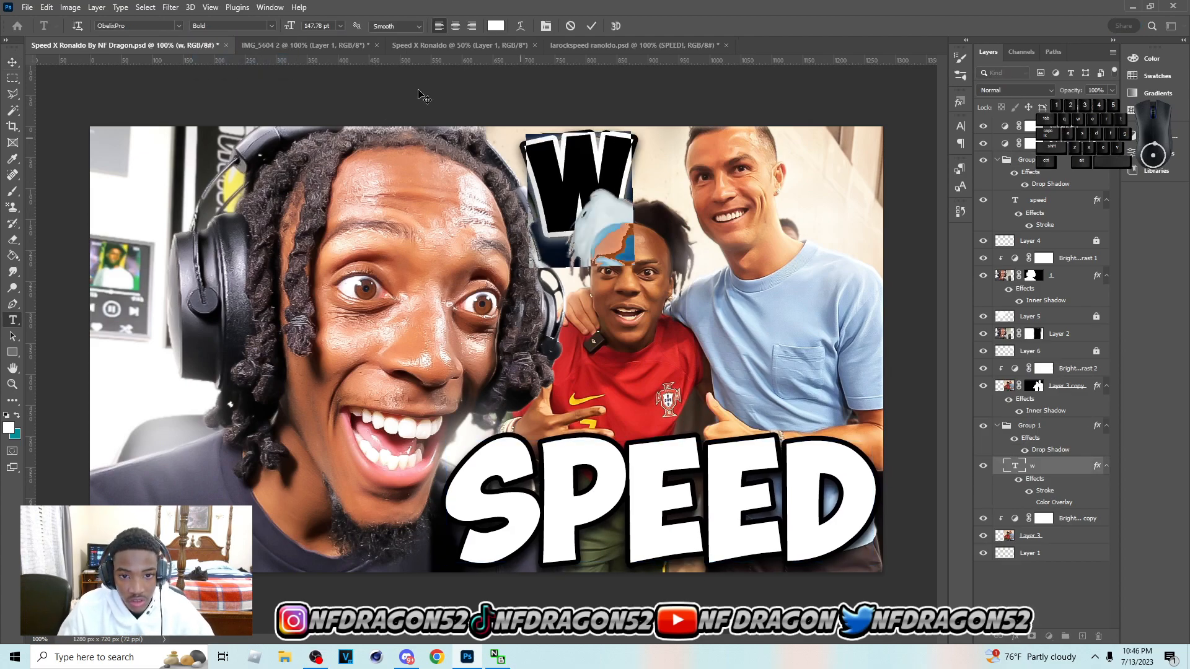
{"action": "left_click", "coordinate": [12, 63]}
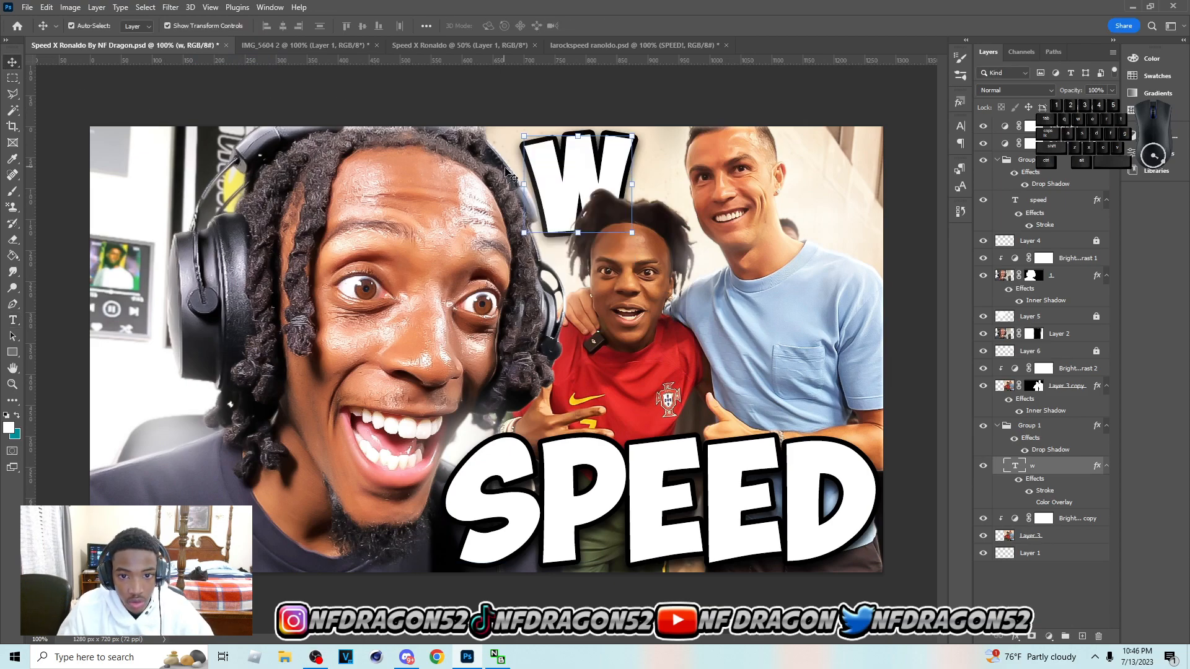
Change the speed text's font style to Bold.
{"action": "double_click", "coordinate": [526, 490]}
{"action": "left_click", "coordinate": [268, 29]}
{"action": "left_click", "coordinate": [258, 65]}
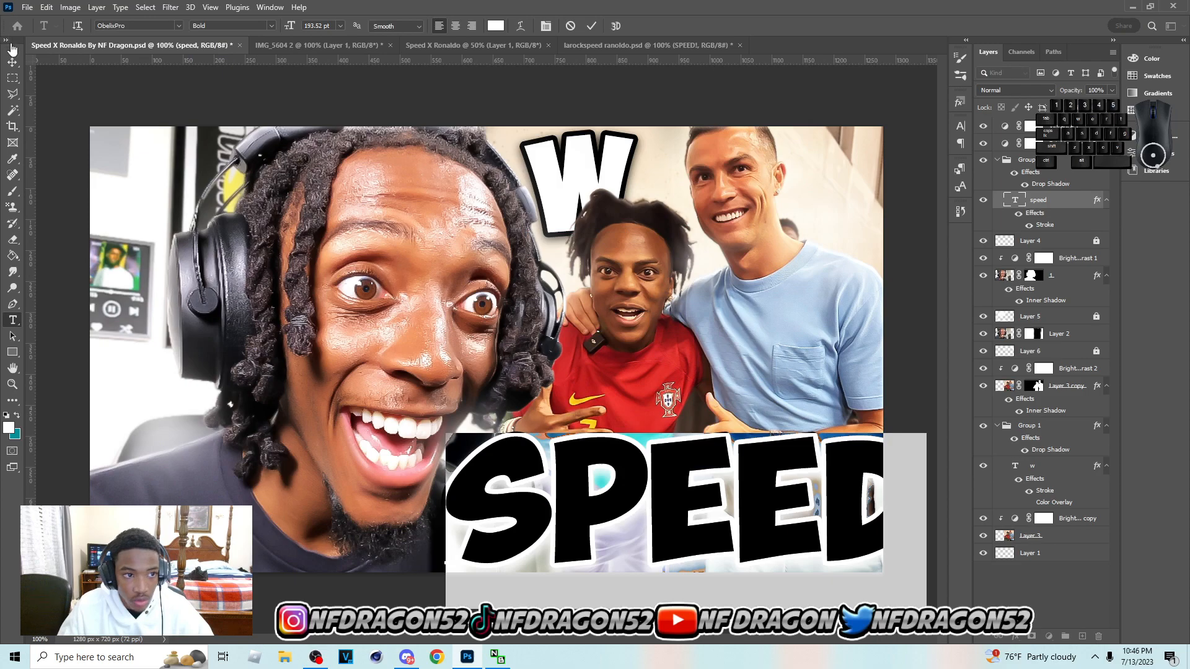
{"action": "left_click", "coordinate": [12, 62]}
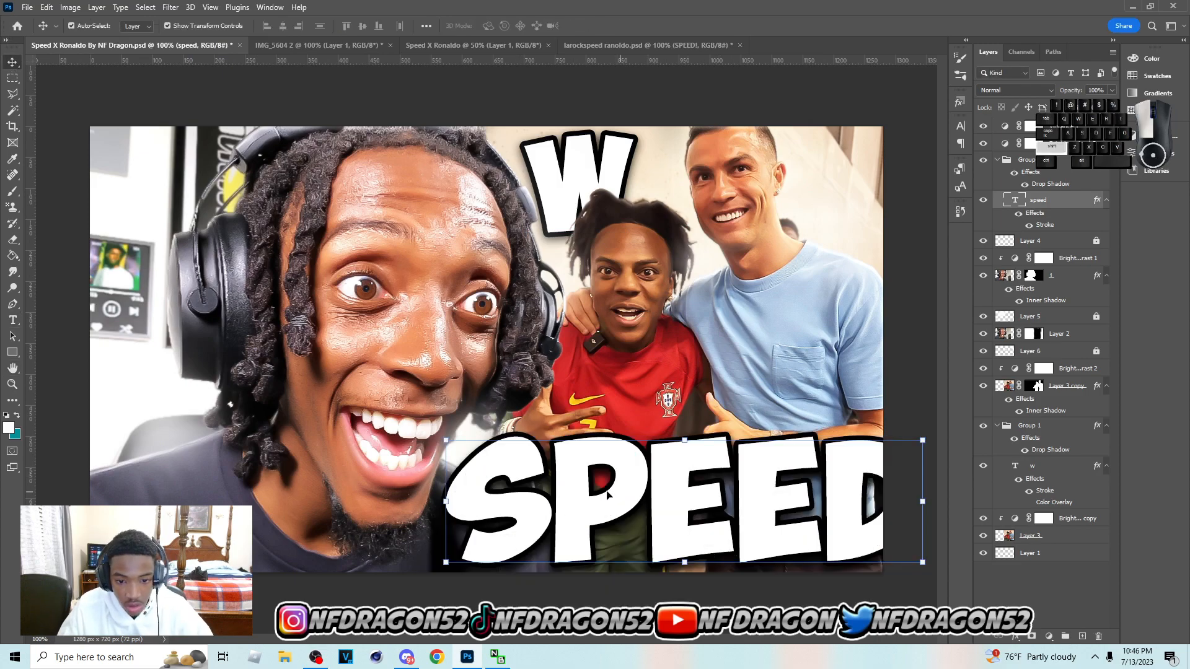
Shift the speed text left to expose its end and append an exclamation mark.
{"action": "left_click_drag", "start_coordinate": [615, 493], "coordinate": [406, 494]}
{"action": "key", "text": "t"}
{"action": "left_click", "coordinate": [708, 506]}
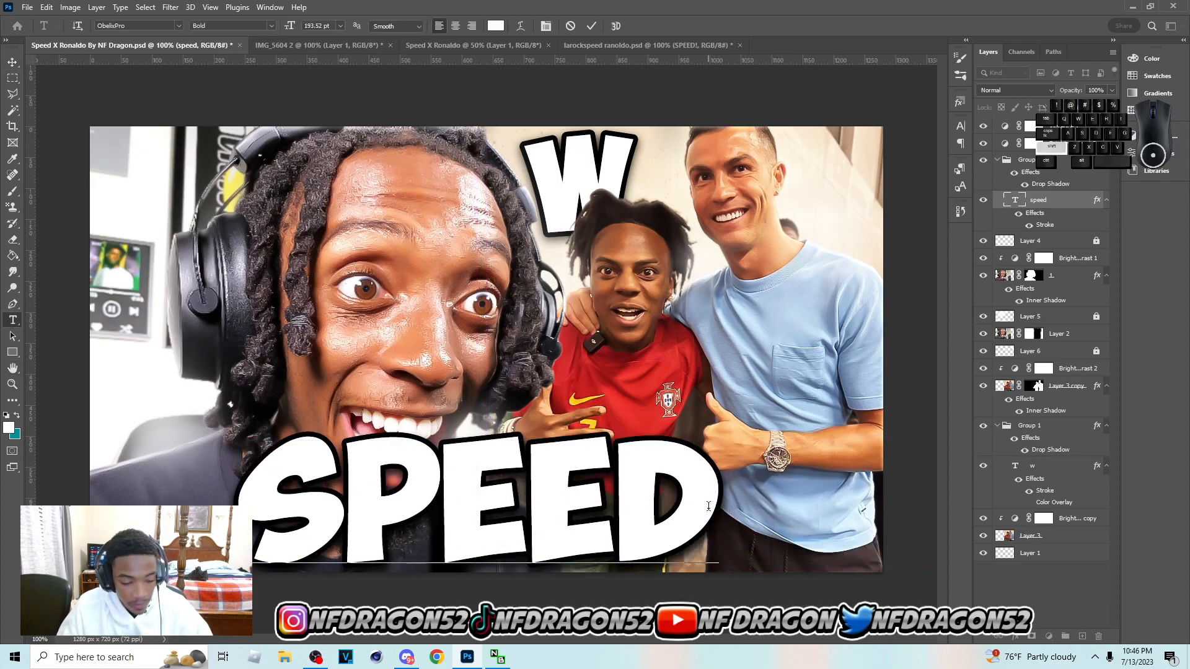
{"action": "type", "text": "!"}
{"action": "left_click", "coordinate": [12, 62]}
Shrink the "speed!" text and fit it between the reaction man's chin and the canvas's right edge.
{"action": "left_click_drag", "start_coordinate": [769, 496], "coordinate": [709, 516]}
{"action": "left_click_drag", "start_coordinate": [582, 508], "coordinate": [747, 508]}
{"action": "left_click_drag", "start_coordinate": [405, 518], "coordinate": [432, 520]}
{"action": "left_click", "coordinate": [613, 26]}
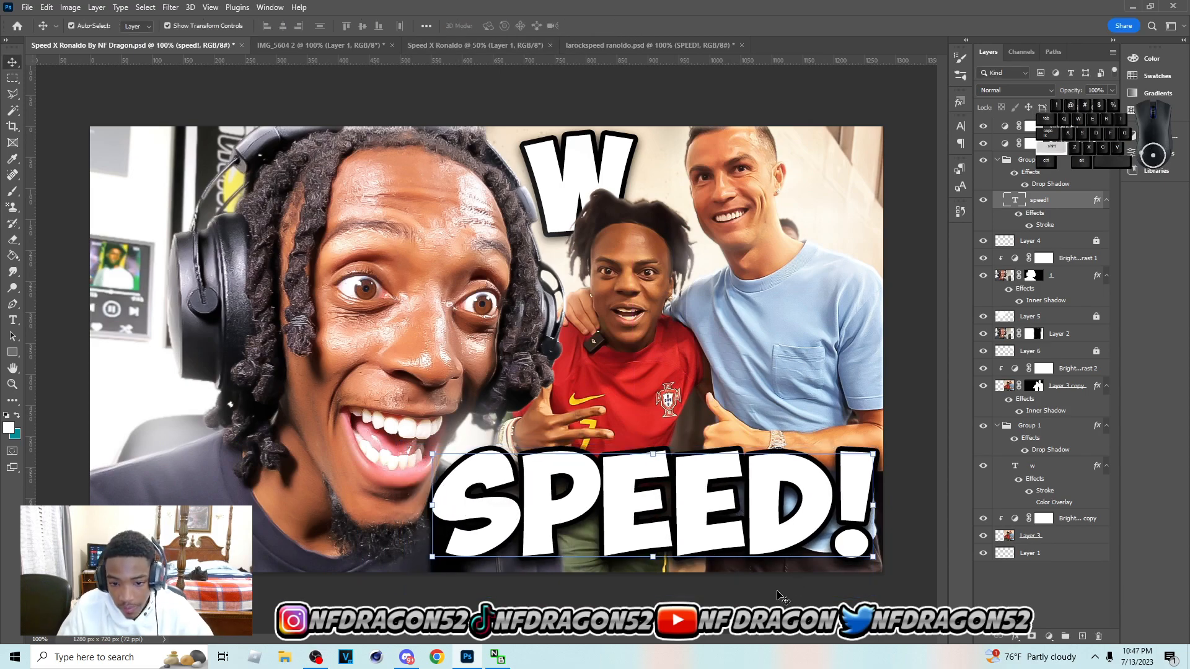
Nudge the "speed!" text slightly right and down, closer to the canvas's lower edge.
{"action": "key", "text": "Right"}
{"action": "key", "text": "Right"}
{"action": "key", "text": "Right"}
{"action": "key", "text": "Right"}
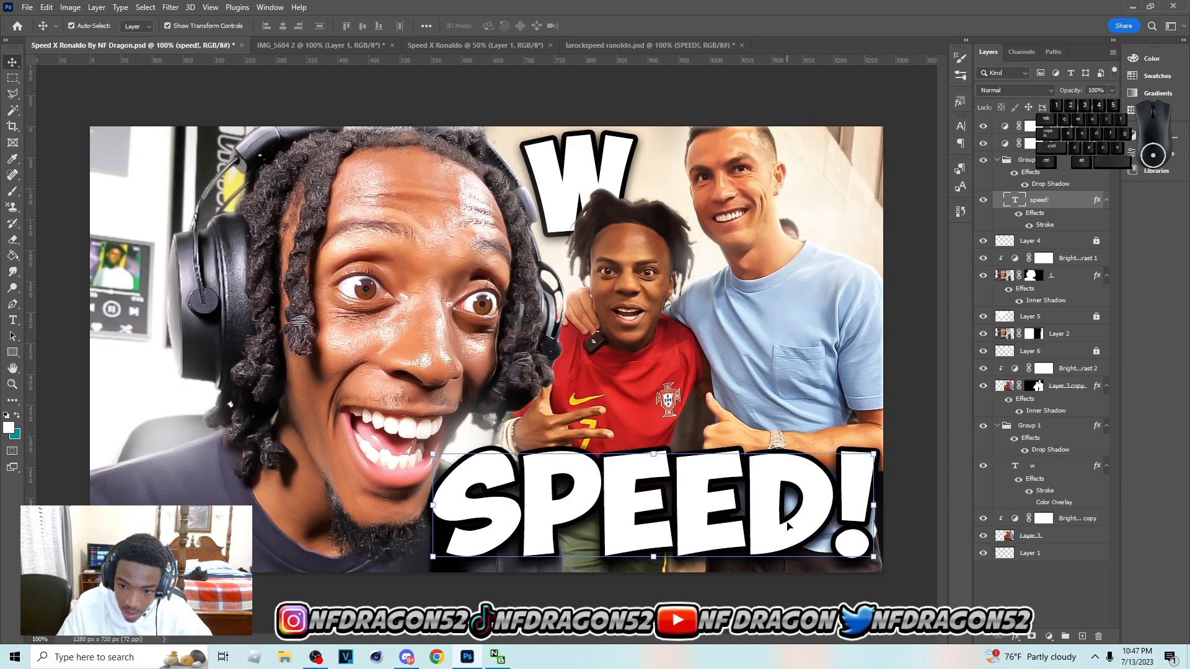
{"action": "key", "text": "Down"}
{"action": "key", "text": "Down"}
{"action": "key", "text": "Down"}
{"action": "key", "text": "Down"}
{"action": "key", "text": "Down"}
{"action": "key", "text": "Down"}
{"action": "key", "text": "Down"}
{"action": "key", "text": "Down"}
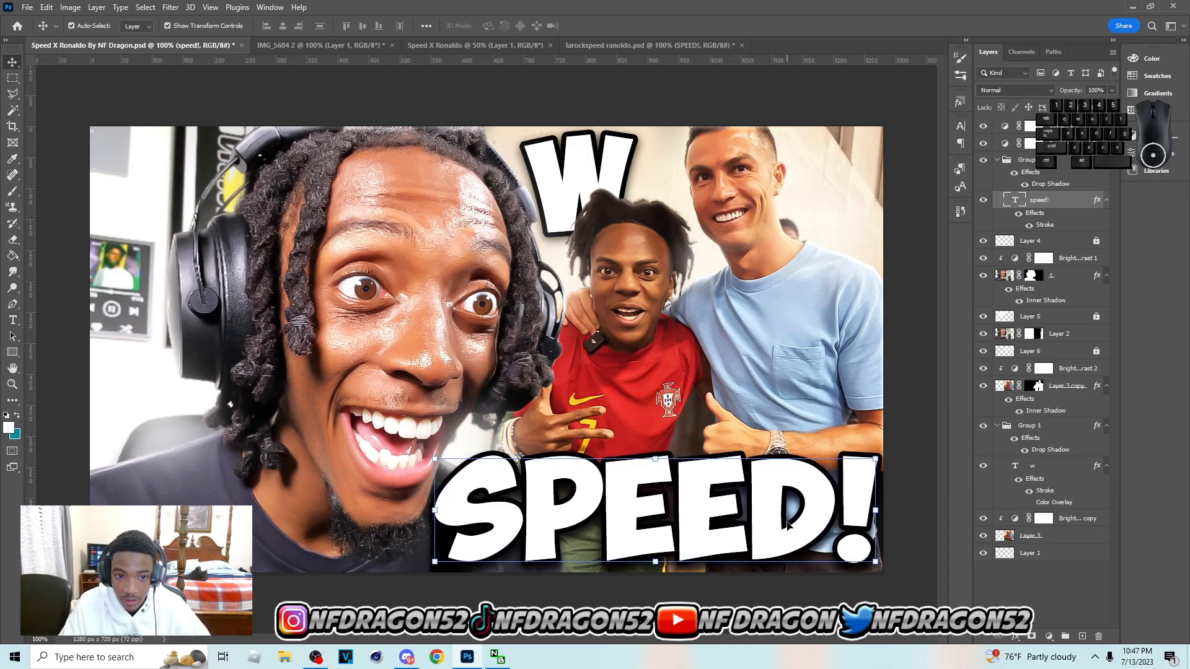
{"action": "key", "text": "Down"}
Group all layers from the Vibrance adjustment down to Layer 1 and duplicate the group.
{"action": "left_click", "coordinate": [1076, 126]}
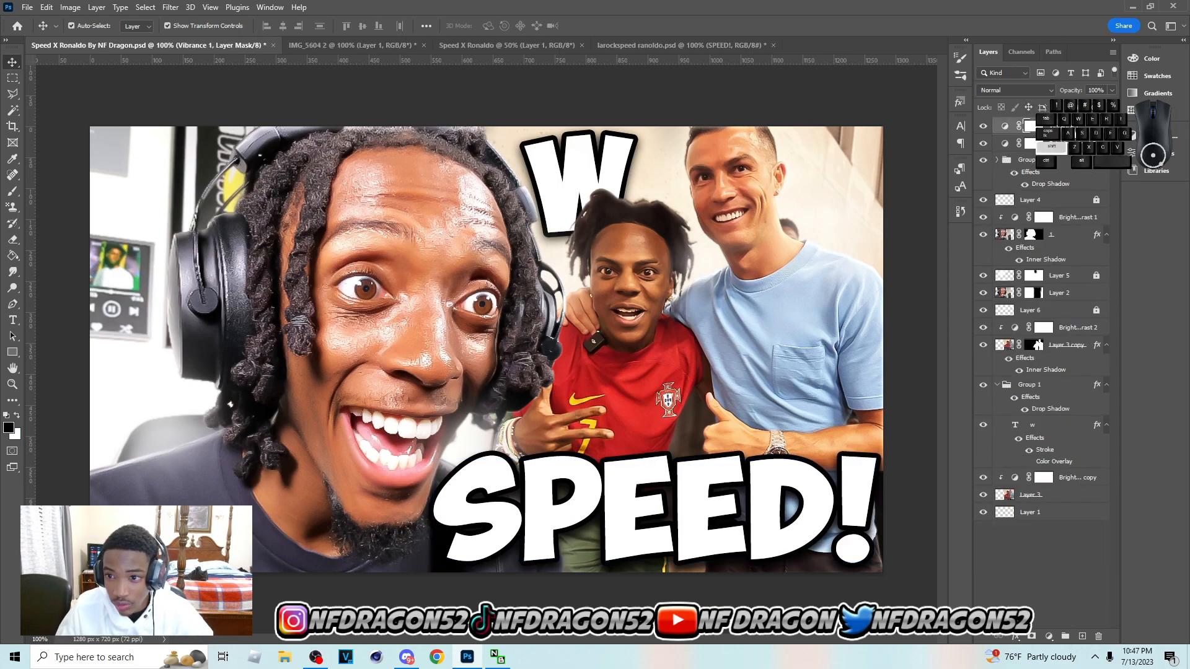
{"action": "left_click", "coordinate": [1030, 520], "text": "shift"}
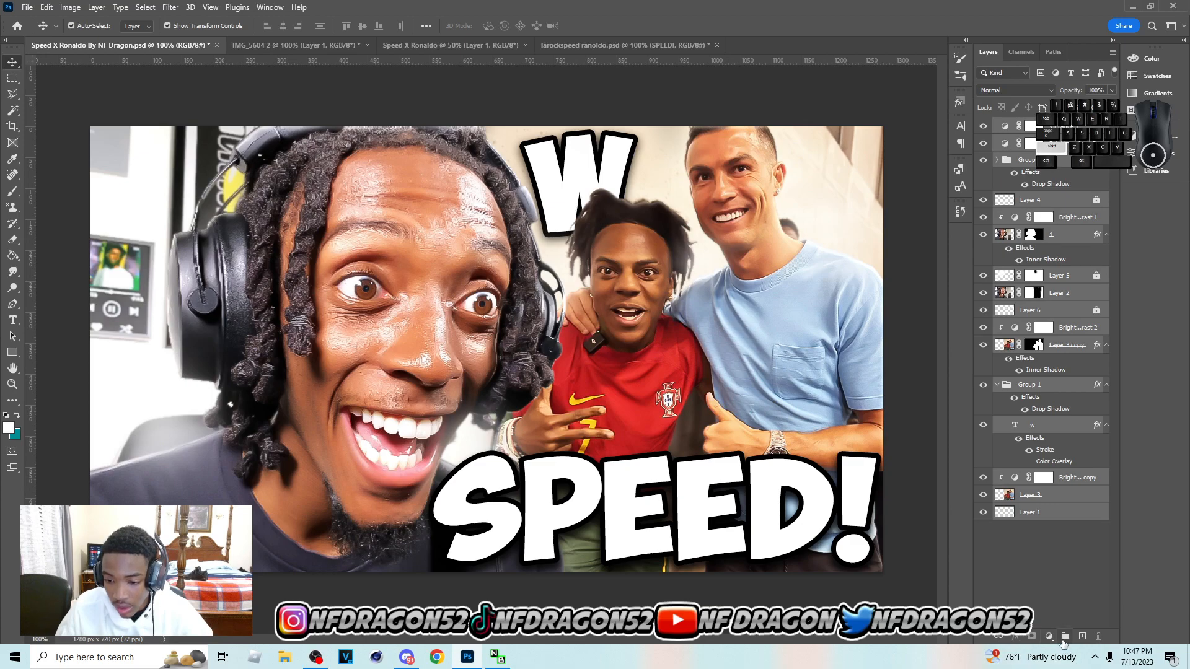
{"action": "key", "text": "ctrl+g"}
{"action": "key", "text": "ctrl+j"}
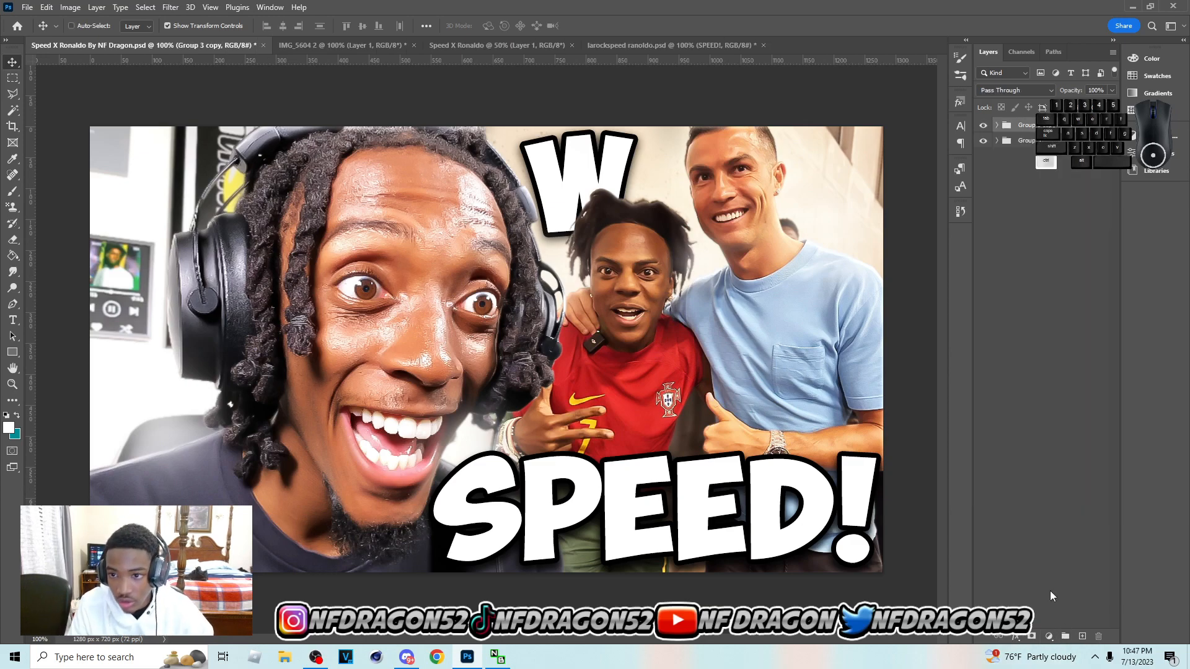
Merge the duplicated group into one layer and copy its full-canvas area onto a new layer.
{"action": "key", "text": "ctrl+e"}
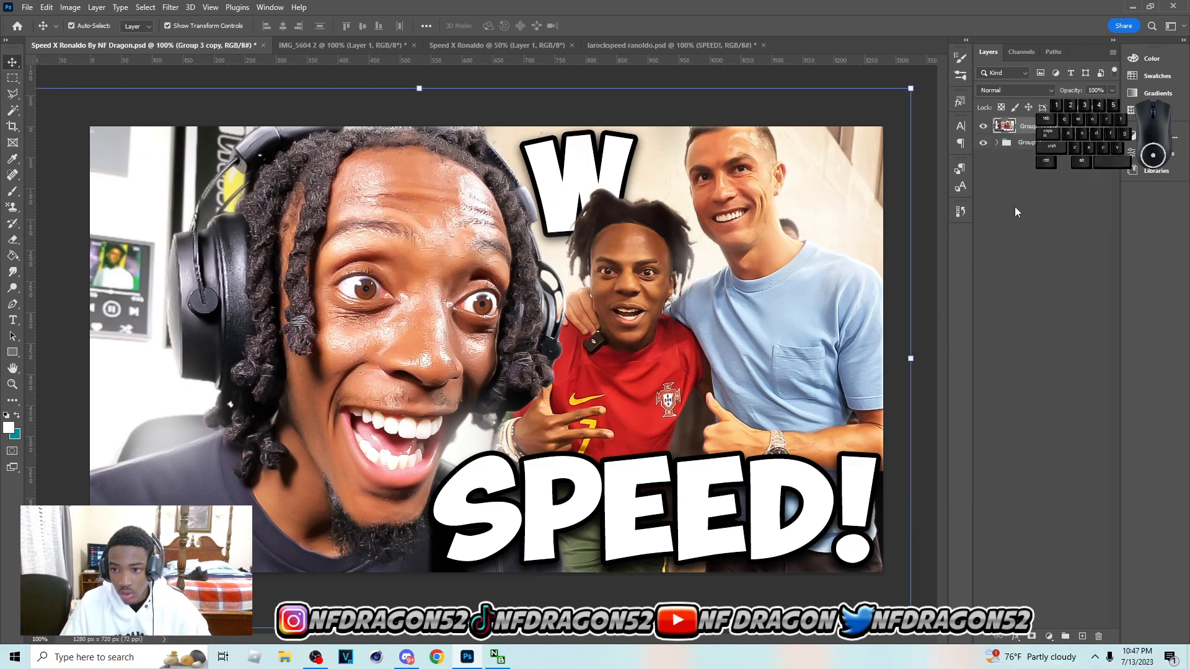
{"action": "key", "text": "m"}
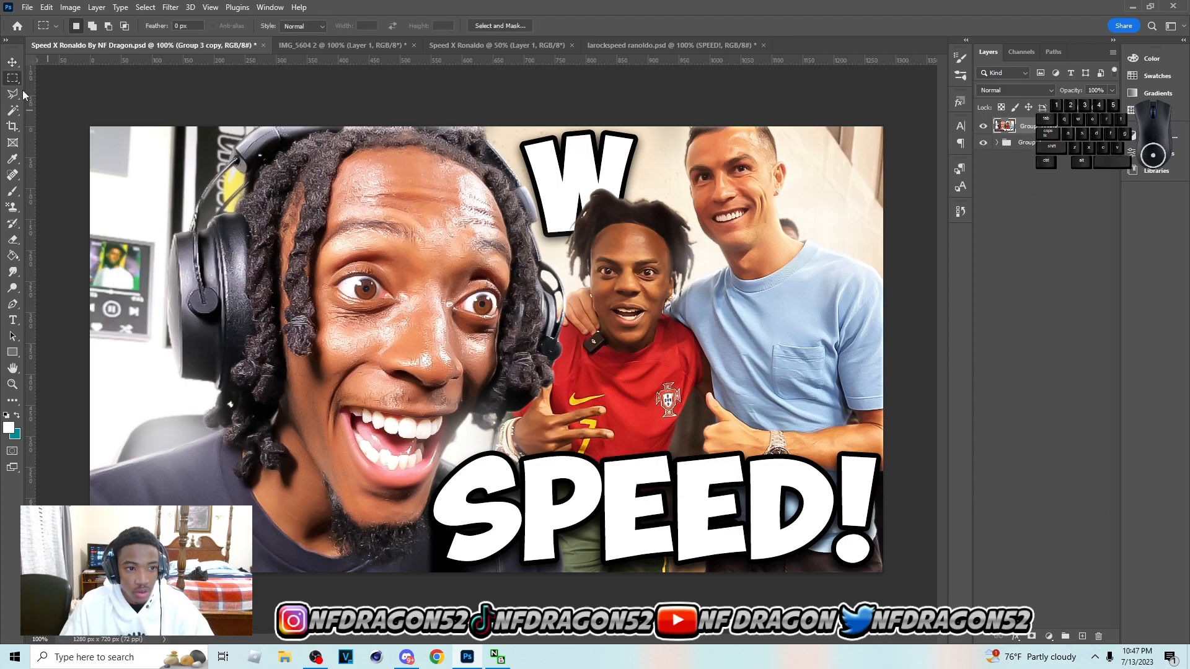
{"action": "key", "text": "ctrl+a"}
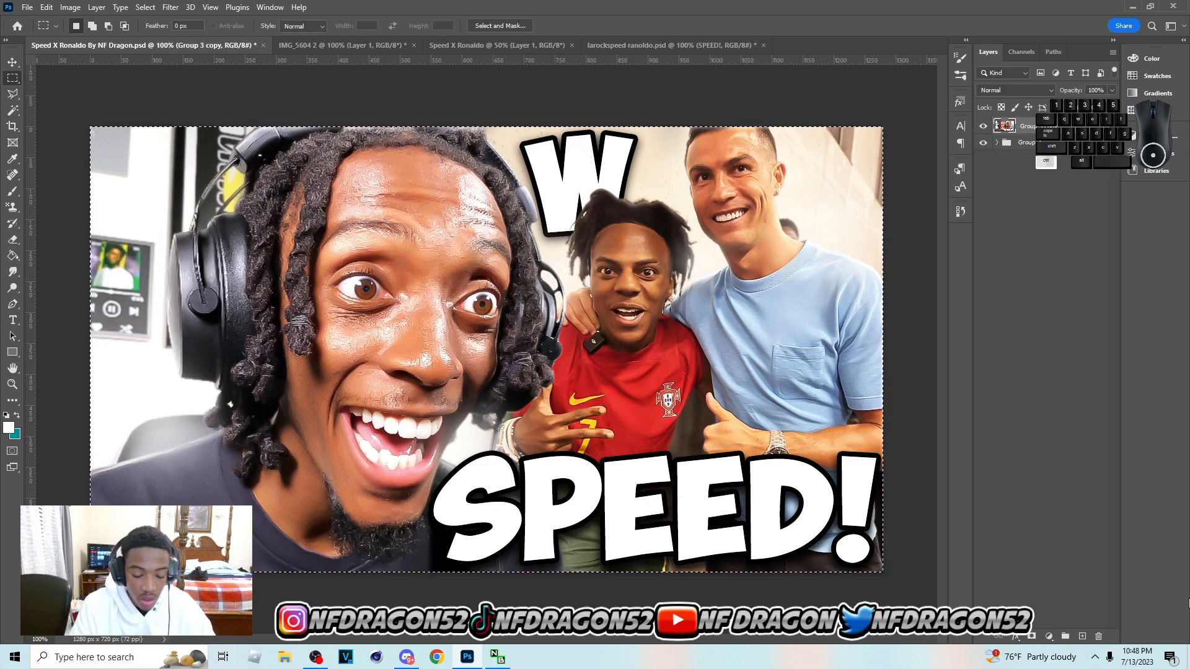
{"action": "key", "text": "ctrl+j"}
Convert the new canvas-sized layer to a smart object and switch to the Move tool.
{"action": "right_click", "coordinate": [1043, 126]}
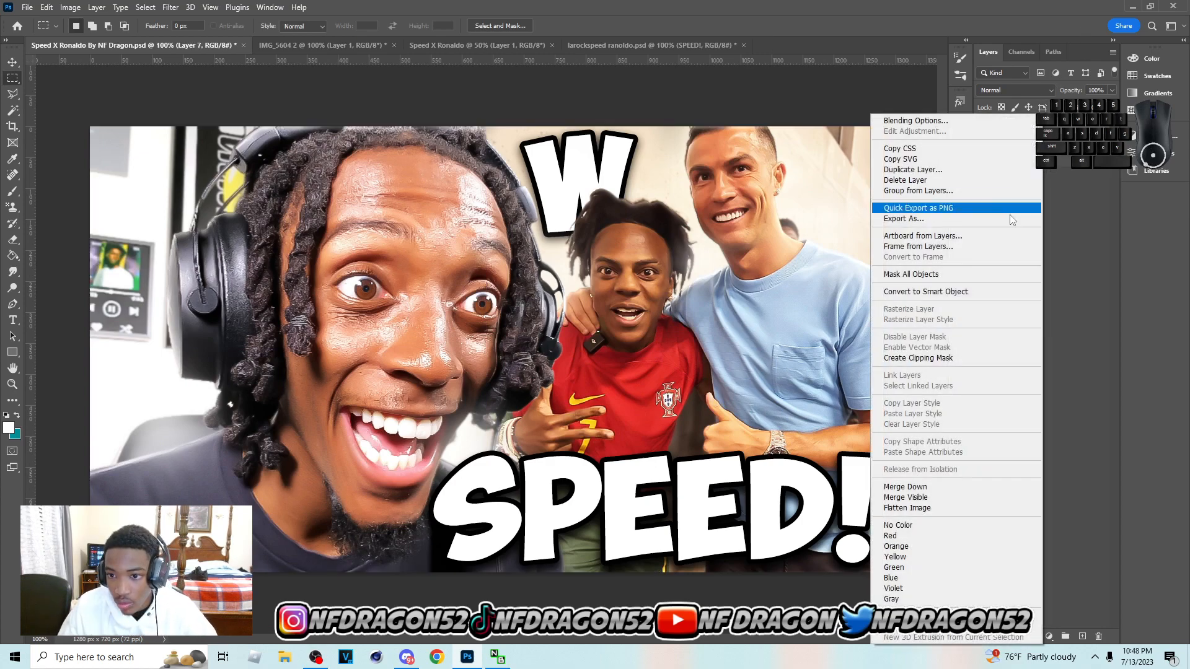
{"action": "left_click", "coordinate": [983, 292]}
{"action": "left_click", "coordinate": [13, 63]}
Open the Camera Raw filter on the smart object and choose user preset 57.
{"action": "left_click", "coordinate": [170, 7]}
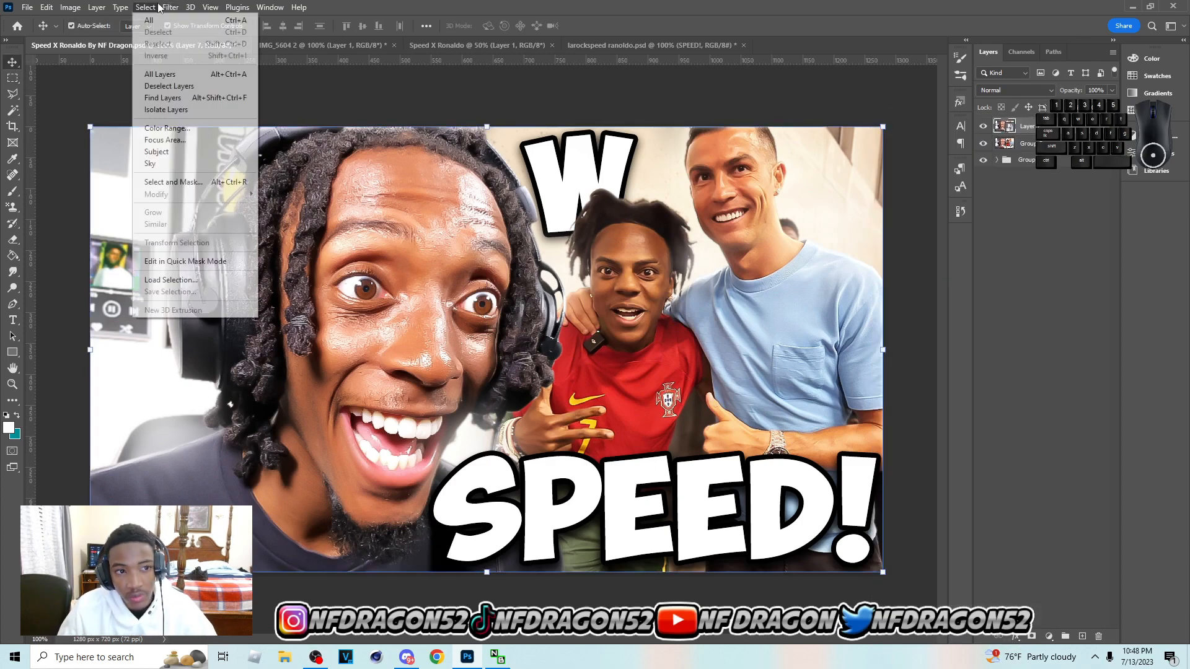
{"action": "left_click", "coordinate": [186, 99]}
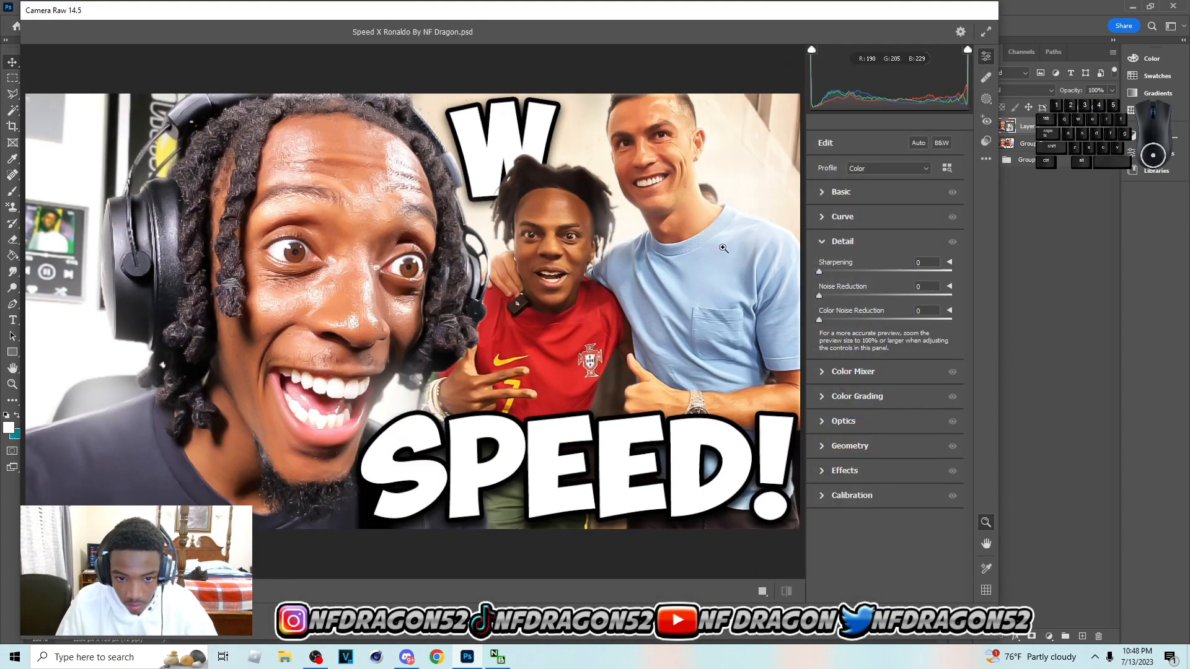
{"action": "left_click", "coordinate": [986, 141]}
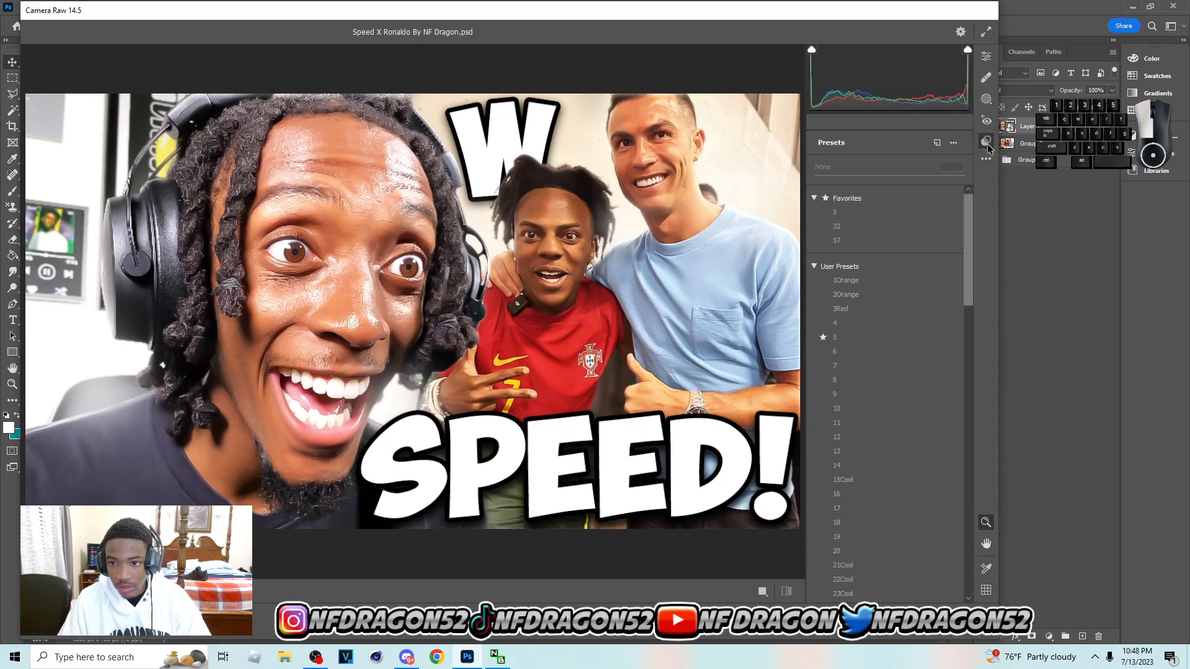
{"action": "left_click_drag", "start_coordinate": [970, 243], "coordinate": [982, 435]}
{"action": "left_click", "coordinate": [861, 343]}
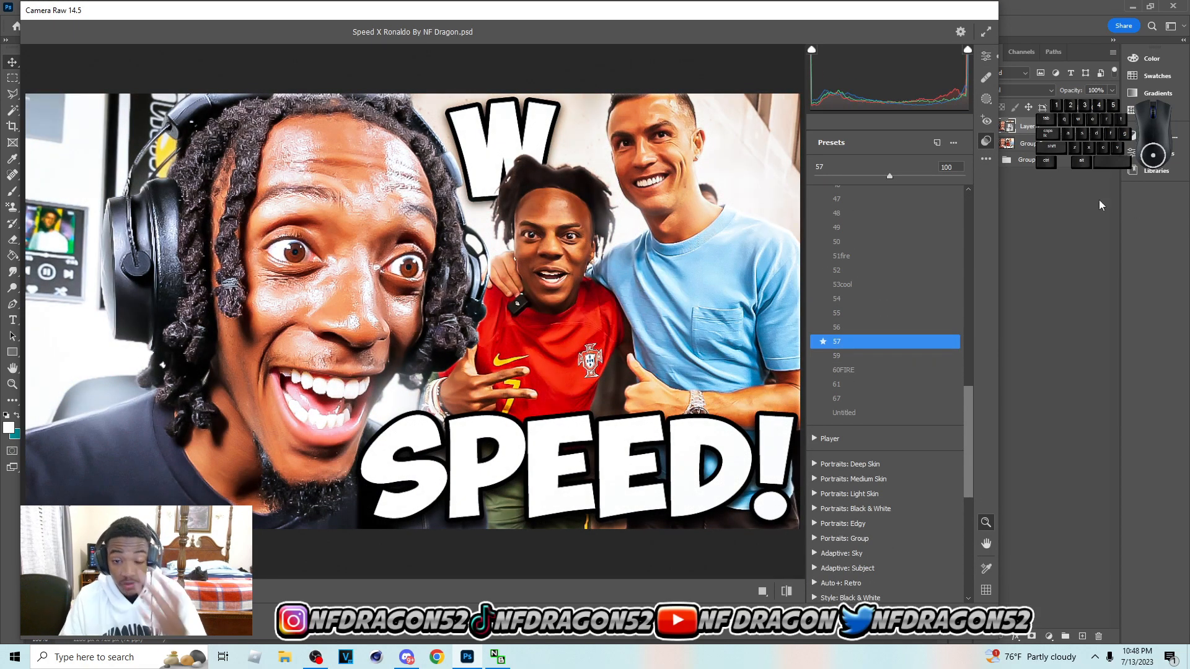
Review the preset's Basic, Detail, Calibration, Effects, Geometry and Optics settings, and commit the Camera Raw filter.
{"action": "left_click", "coordinate": [986, 57]}
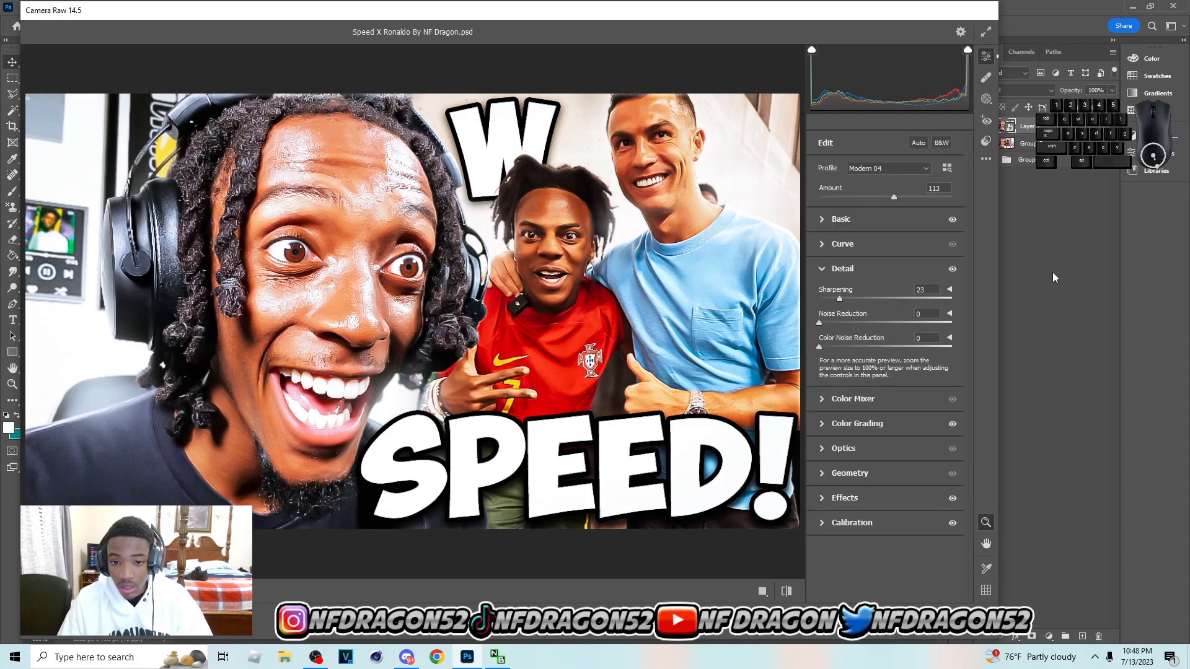
{"action": "left_click", "coordinate": [842, 220]}
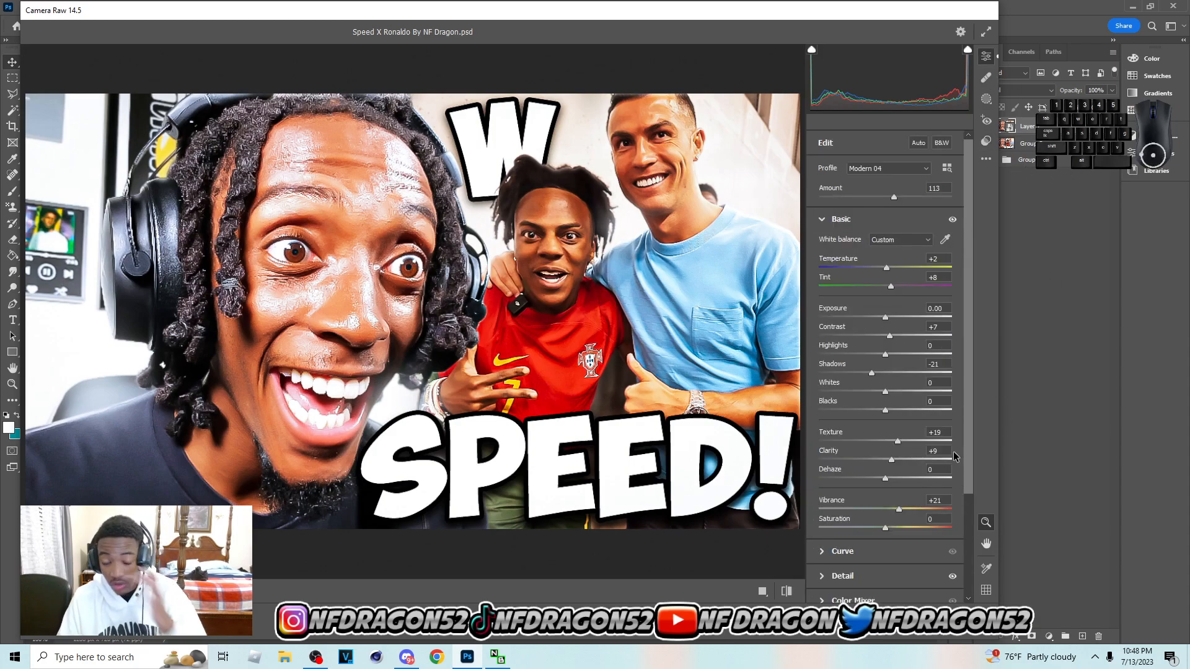
{"action": "scroll", "coordinate": [955, 457], "scroll_direction": "down", "scroll_amount": 3}
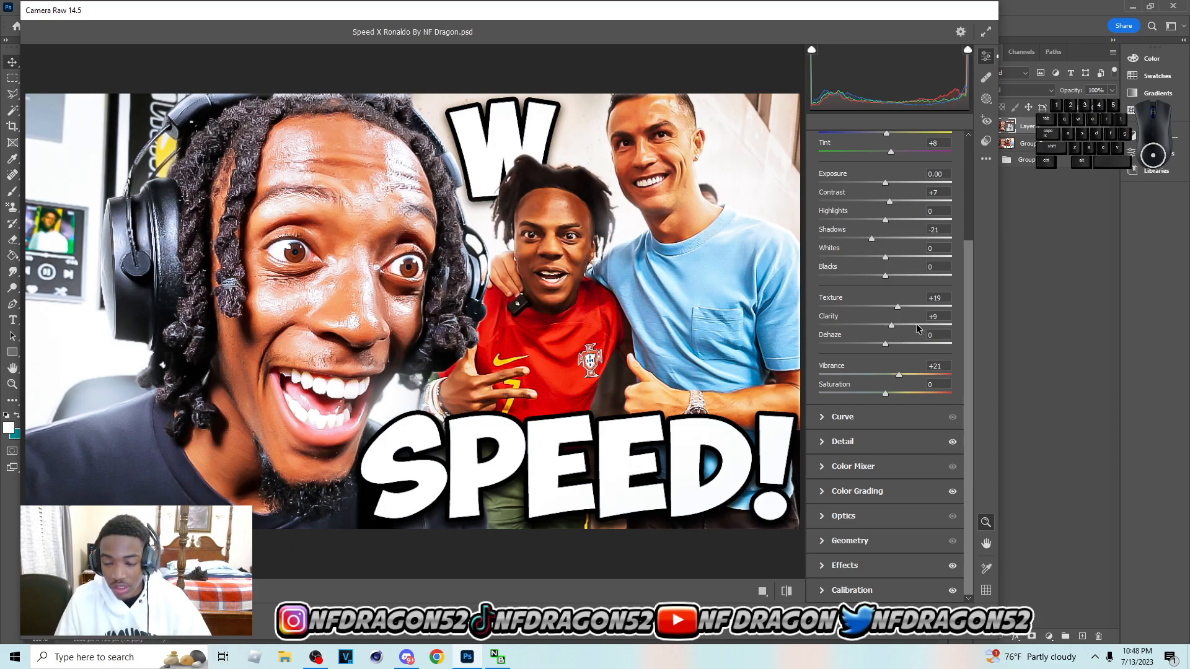
{"action": "left_click", "coordinate": [860, 455]}
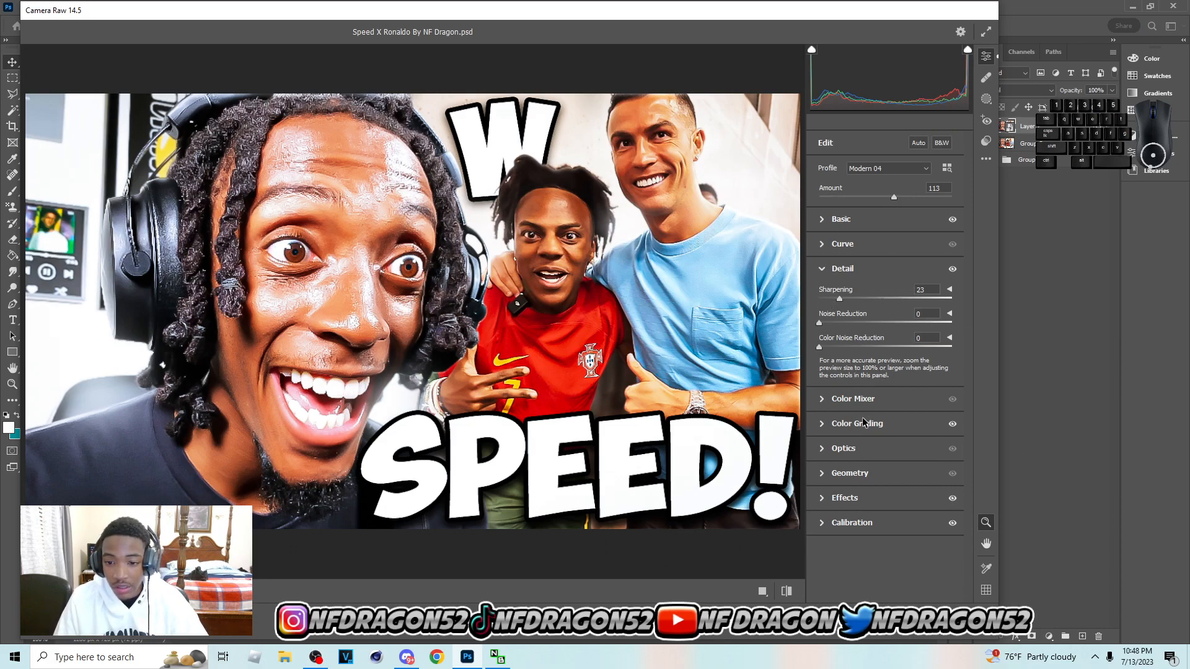
{"action": "left_click", "coordinate": [855, 523]}
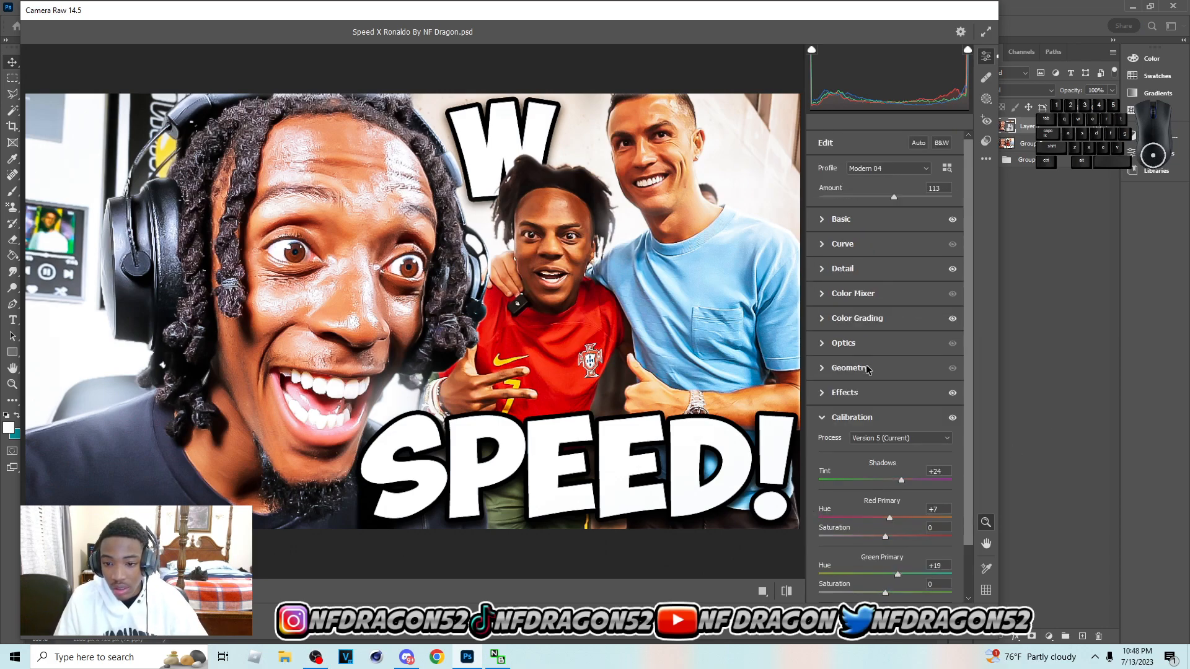
{"action": "left_click", "coordinate": [869, 337]}
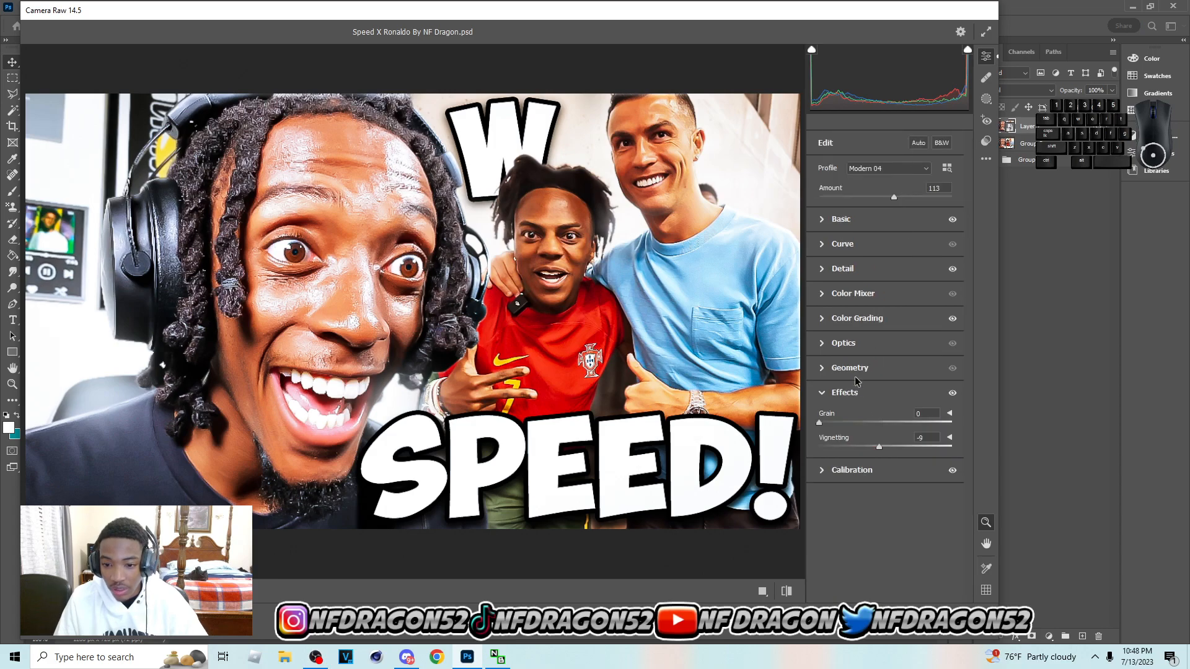
{"action": "left_click", "coordinate": [860, 367]}
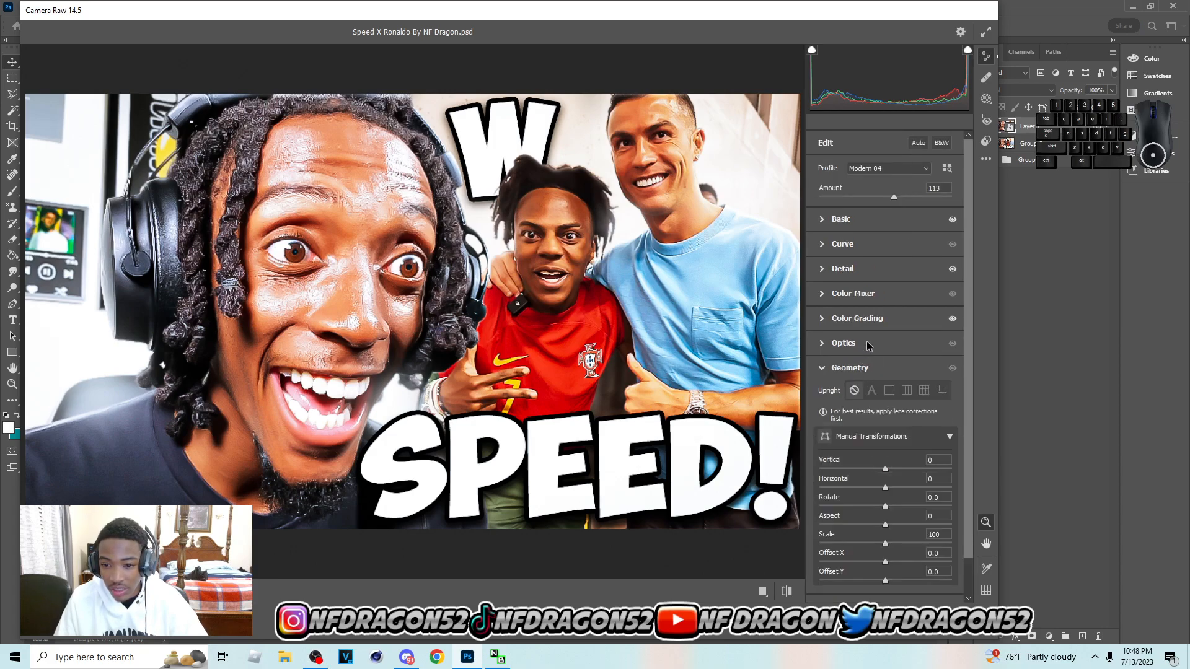
{"action": "left_click", "coordinate": [869, 344]}
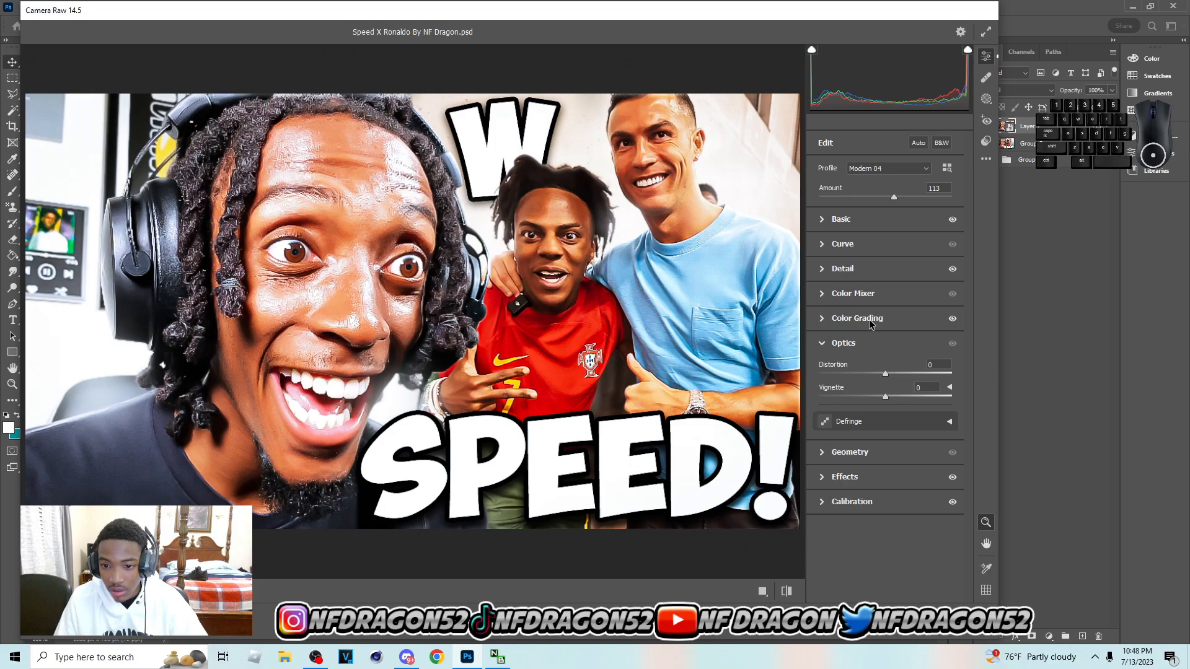
{"action": "left_click", "coordinate": [871, 321]}
{"action": "left_click", "coordinate": [866, 204]}
{"action": "left_click", "coordinate": [866, 273]}
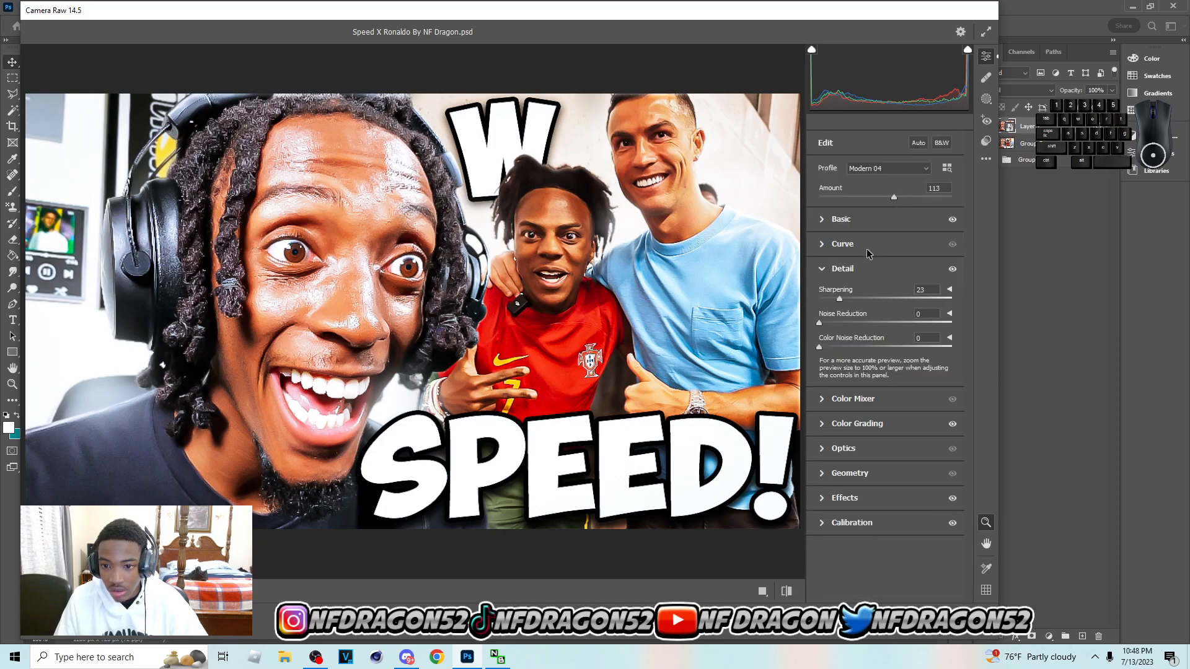
{"action": "left_click", "coordinate": [867, 245]}
{"action": "left_click", "coordinate": [867, 219]}
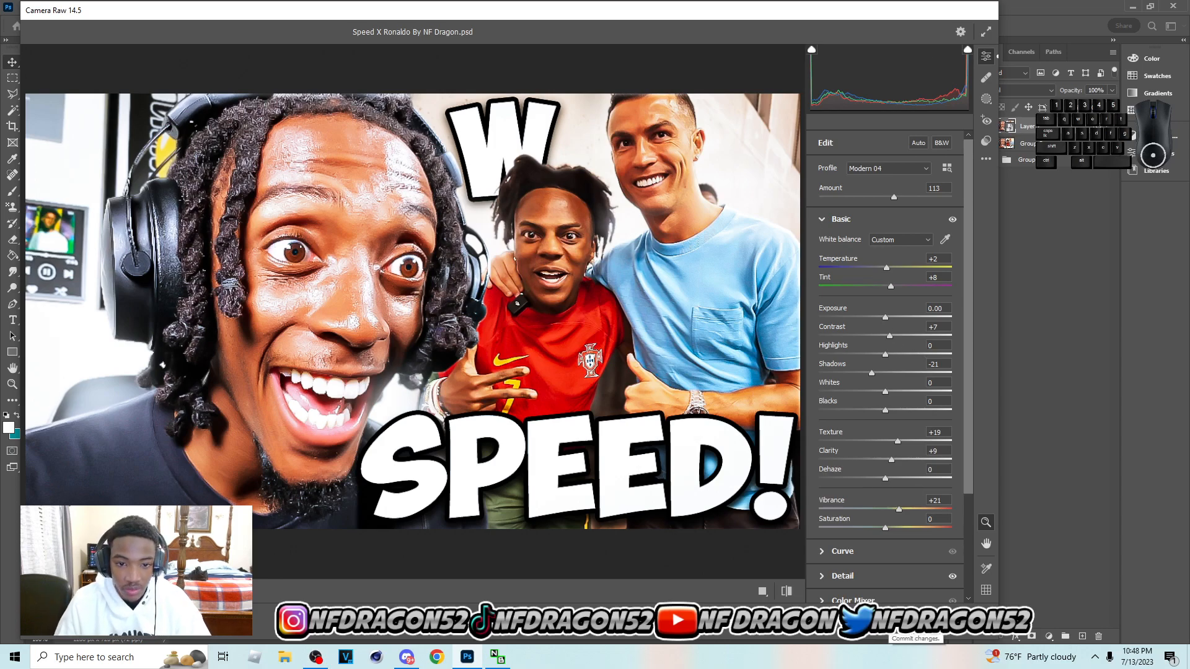
{"action": "left_click", "coordinate": [910, 633]}
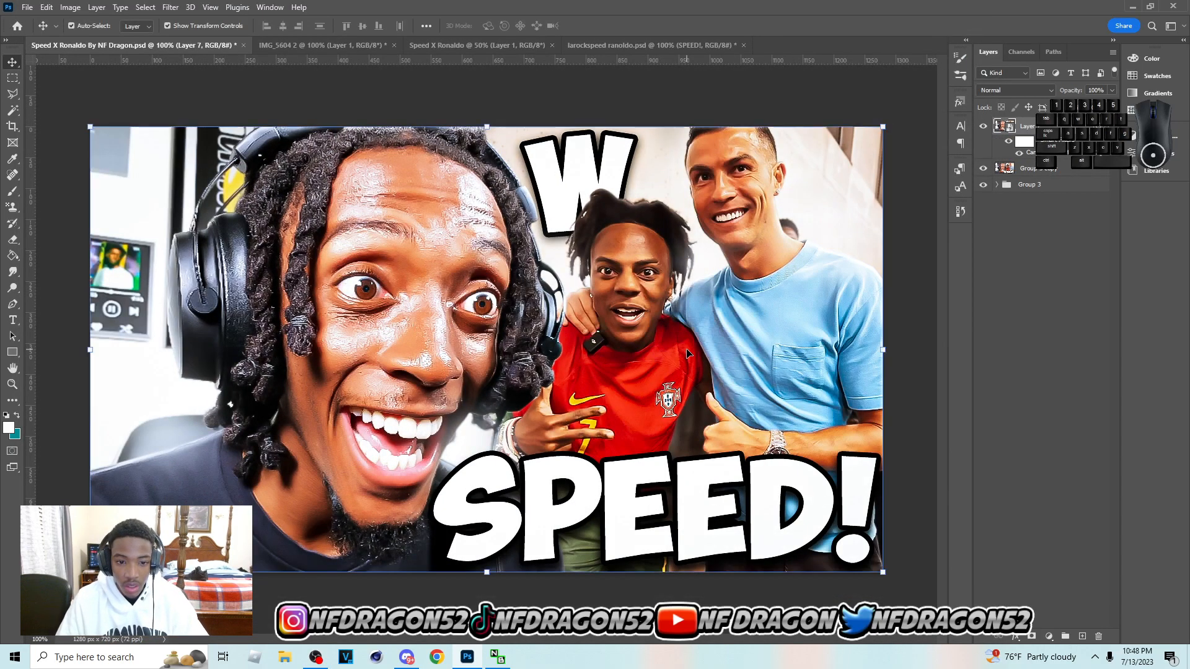
Open the smart object in Topaz Adjust 5 and choose a detail-enhancing preset from the Adjust 4 Preset List.
{"action": "left_click", "coordinate": [171, 7]}
{"action": "mouse_move", "coordinate": [258, 303]}
{"action": "left_click", "coordinate": [355, 302]}
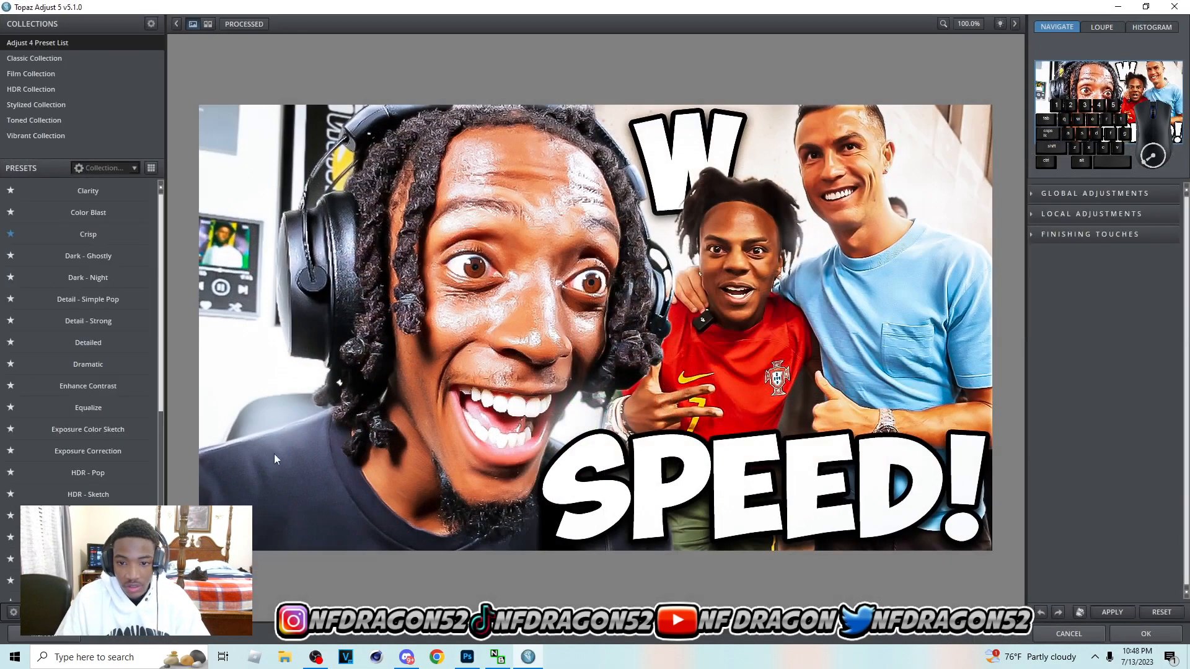
{"action": "left_click", "coordinate": [117, 558]}
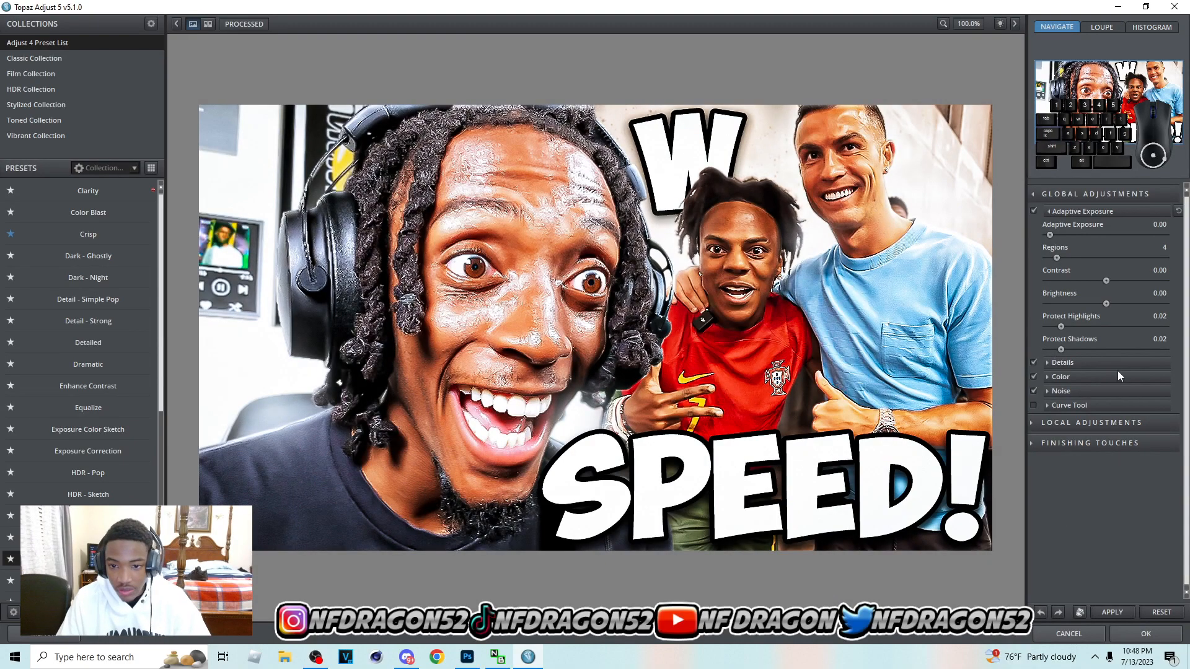
Lower the Topaz Details Strength to 0.98 and apply the filter to the smart object.
{"action": "left_click", "coordinate": [1084, 363]}
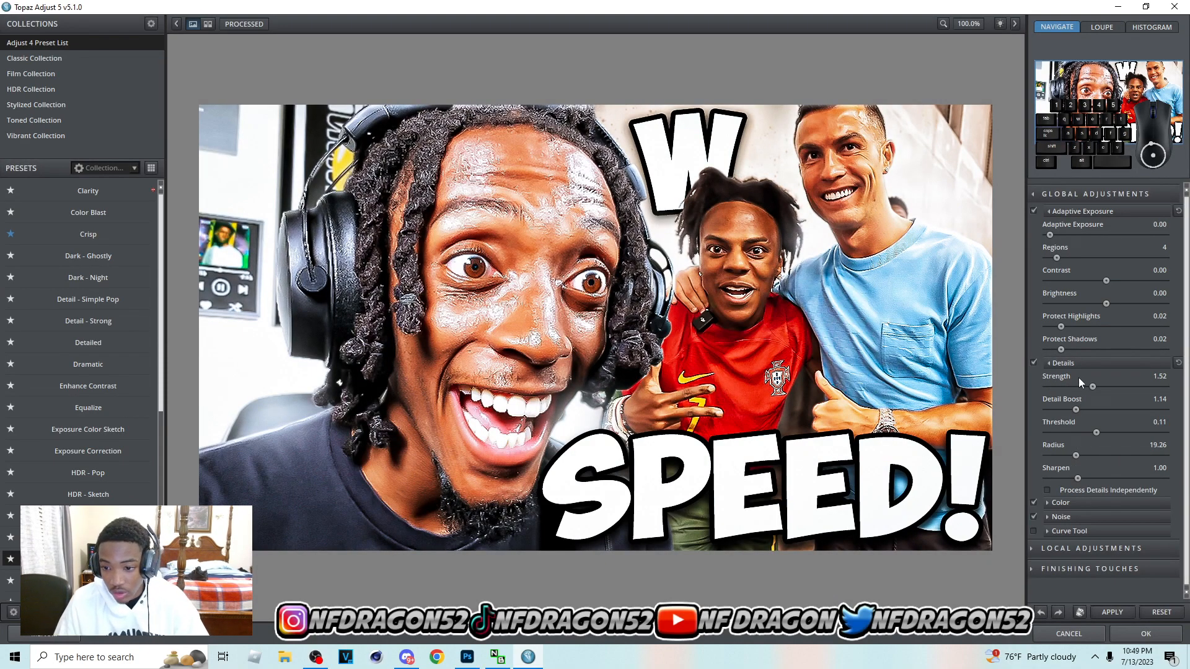
{"action": "left_click_drag", "start_coordinate": [1085, 389], "coordinate": [1076, 388]}
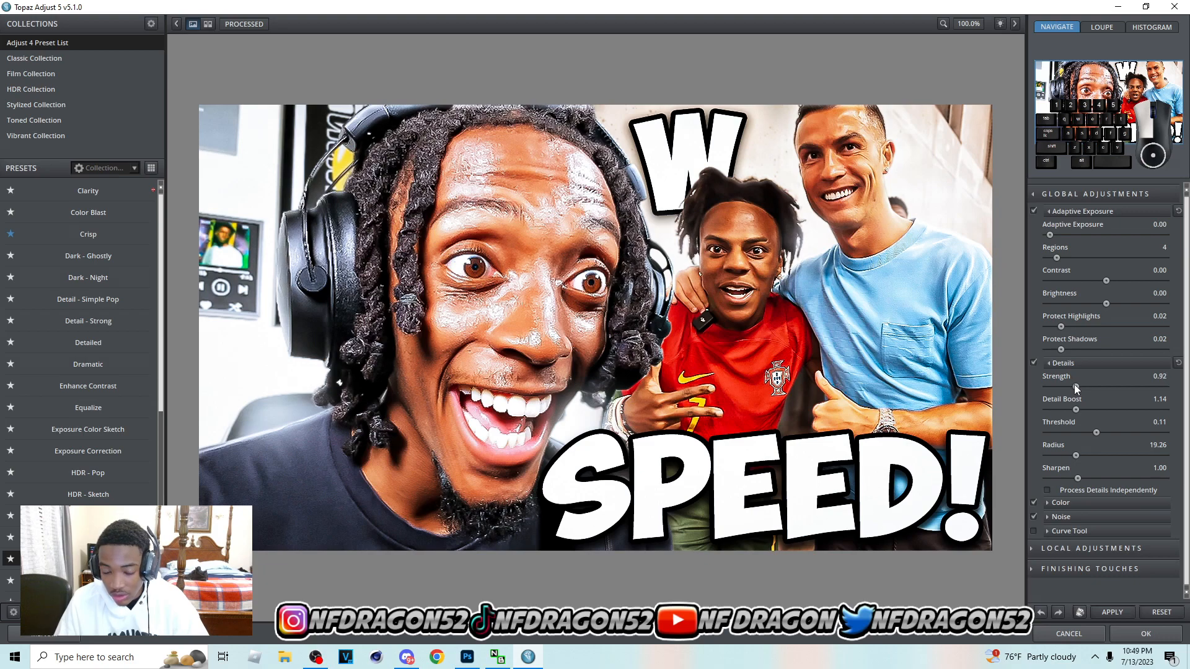
{"action": "left_click_drag", "start_coordinate": [1074, 388], "coordinate": [1075, 388]}
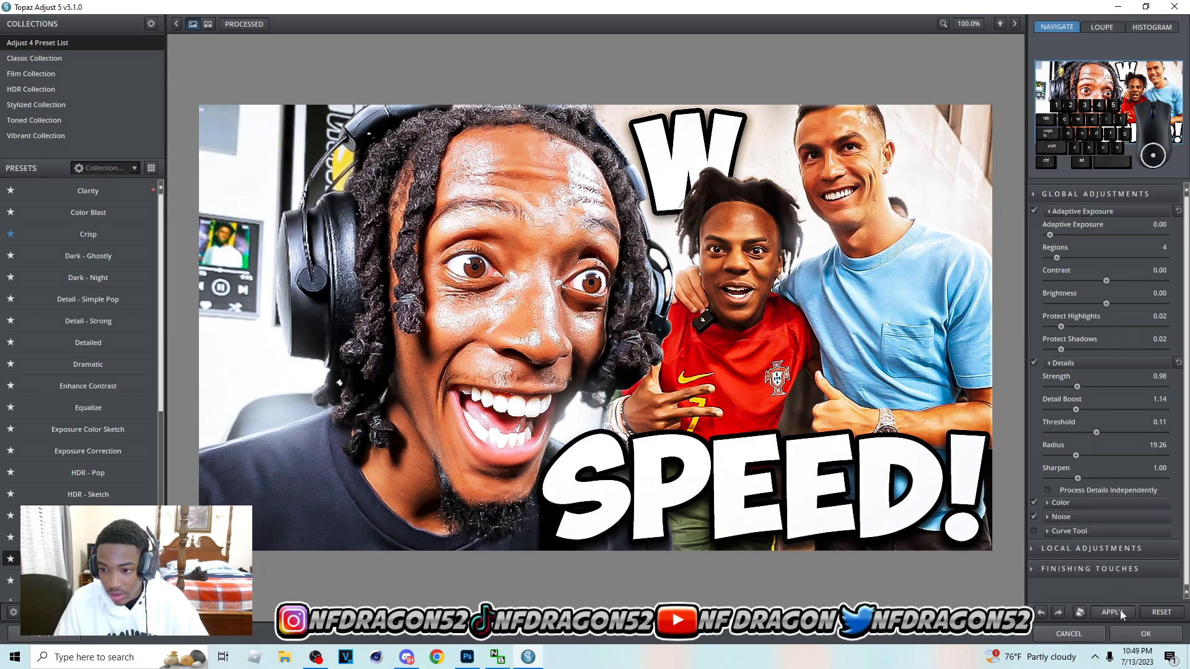
{"action": "left_click", "coordinate": [1133, 632]}
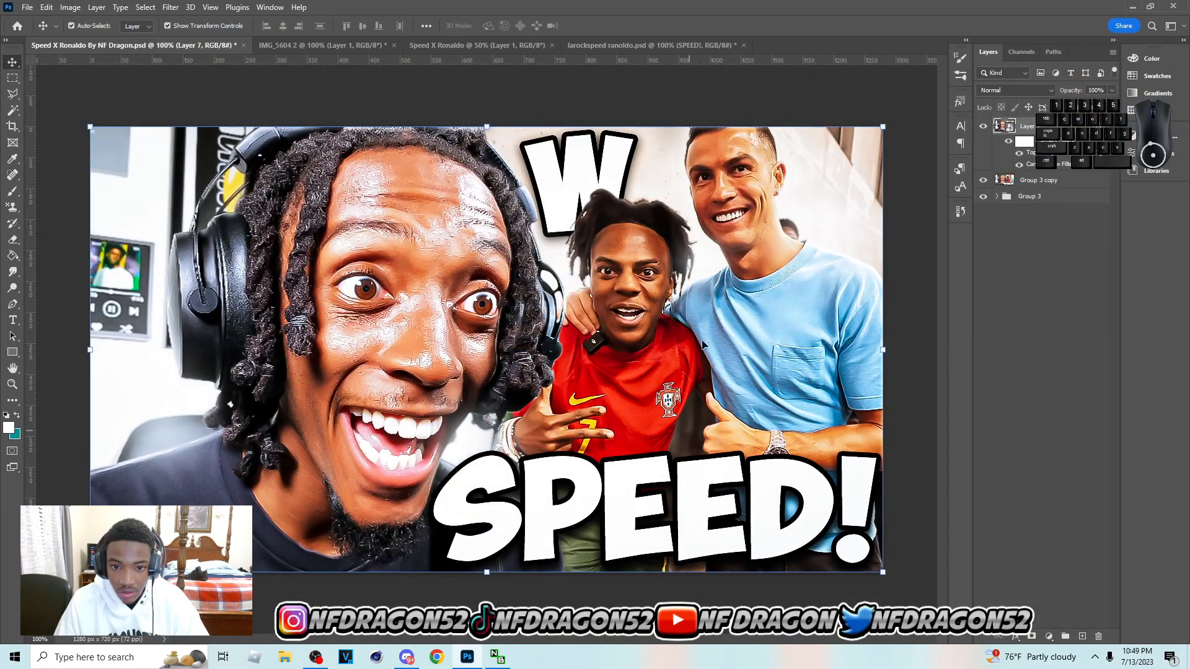
Apply a second Camera Raw filter with Sharpening 48 and Noise Reduction 41, and compare the thumbnail with and without the filtered layer.
{"action": "left_click", "coordinate": [170, 7]}
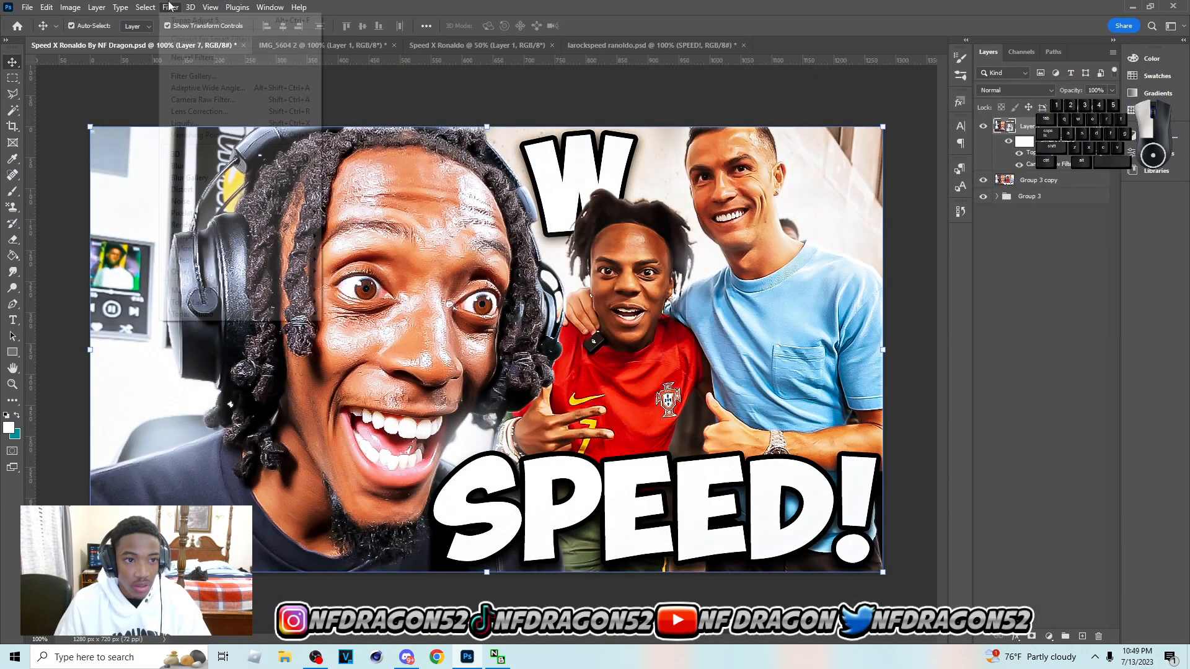
{"action": "left_click", "coordinate": [230, 100]}
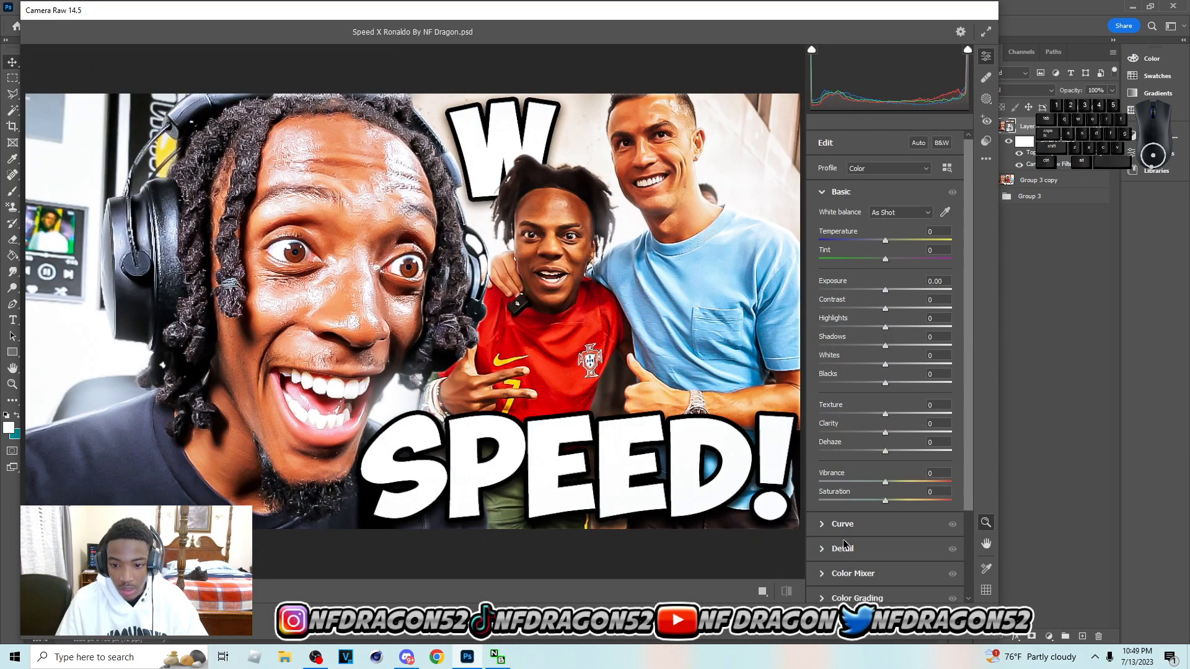
{"action": "left_click", "coordinate": [847, 546]}
{"action": "left_click_drag", "start_coordinate": [824, 292], "coordinate": [865, 297]}
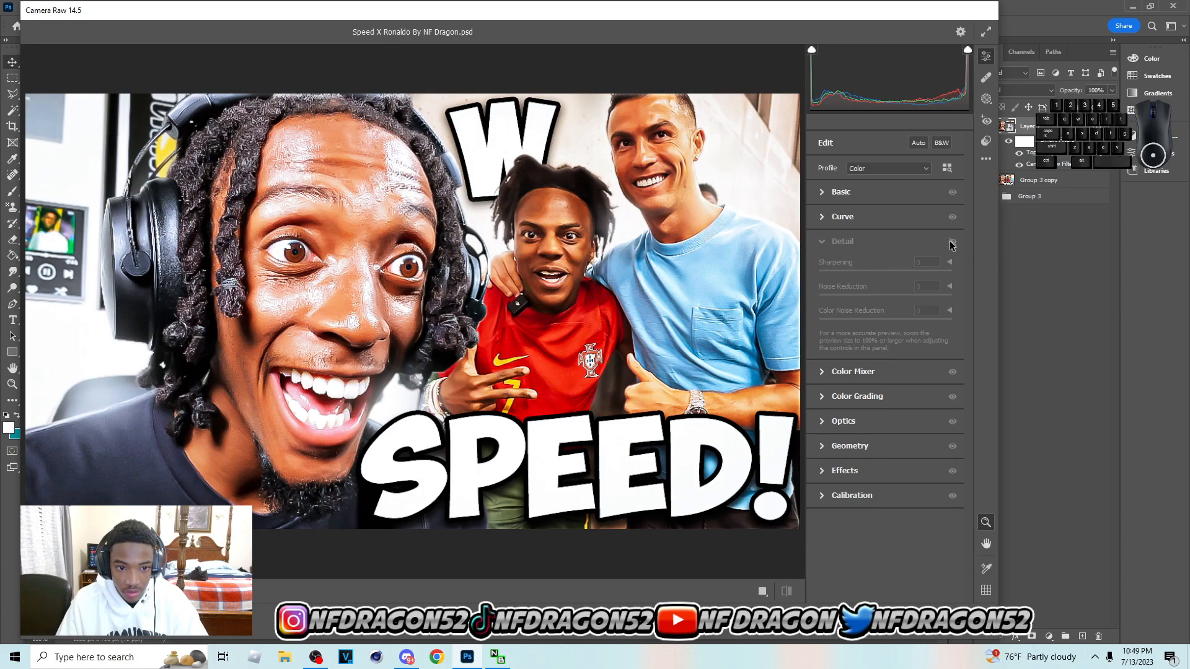
{"action": "left_click", "coordinate": [270, 241]}
{"action": "left_click_drag", "start_coordinate": [269, 240], "coordinate": [293, 240]}
{"action": "mouse_move", "coordinate": [869, 296]}
{"action": "left_mouse_down"}
{"action": "mouse_move", "coordinate": [881, 299]}
{"action": "mouse_move", "coordinate": [855, 298]}
{"action": "mouse_move", "coordinate": [830, 270]}
{"action": "mouse_move", "coordinate": [863, 274]}
{"action": "left_mouse_up"}
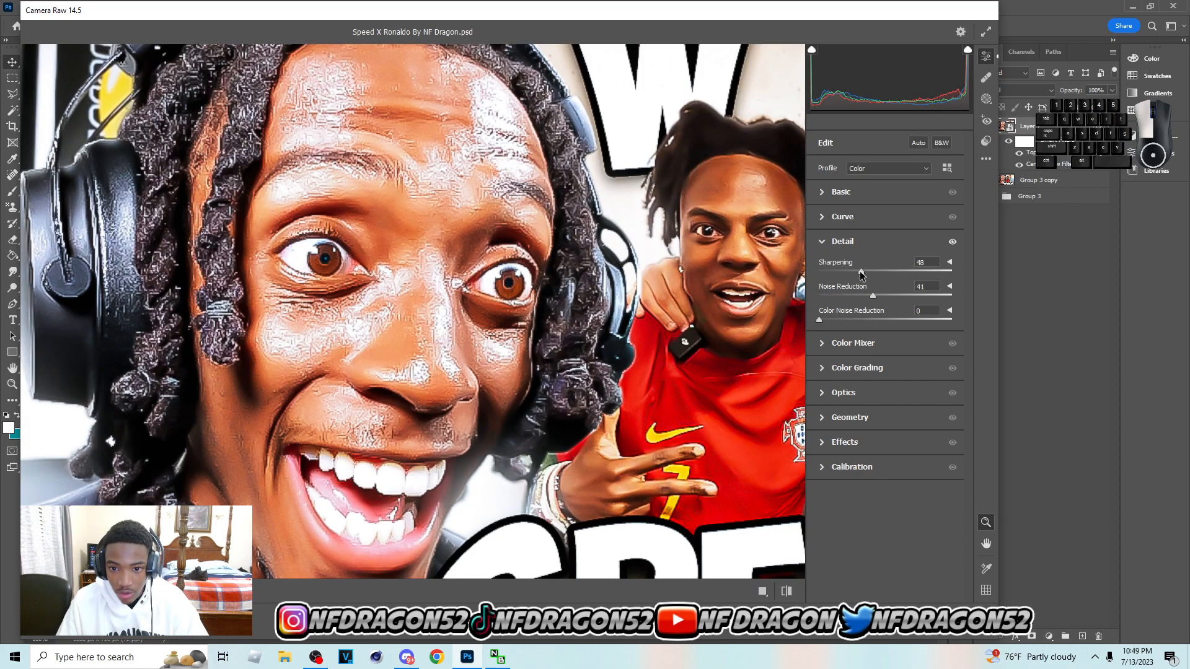
{"action": "left_click", "coordinate": [971, 622]}
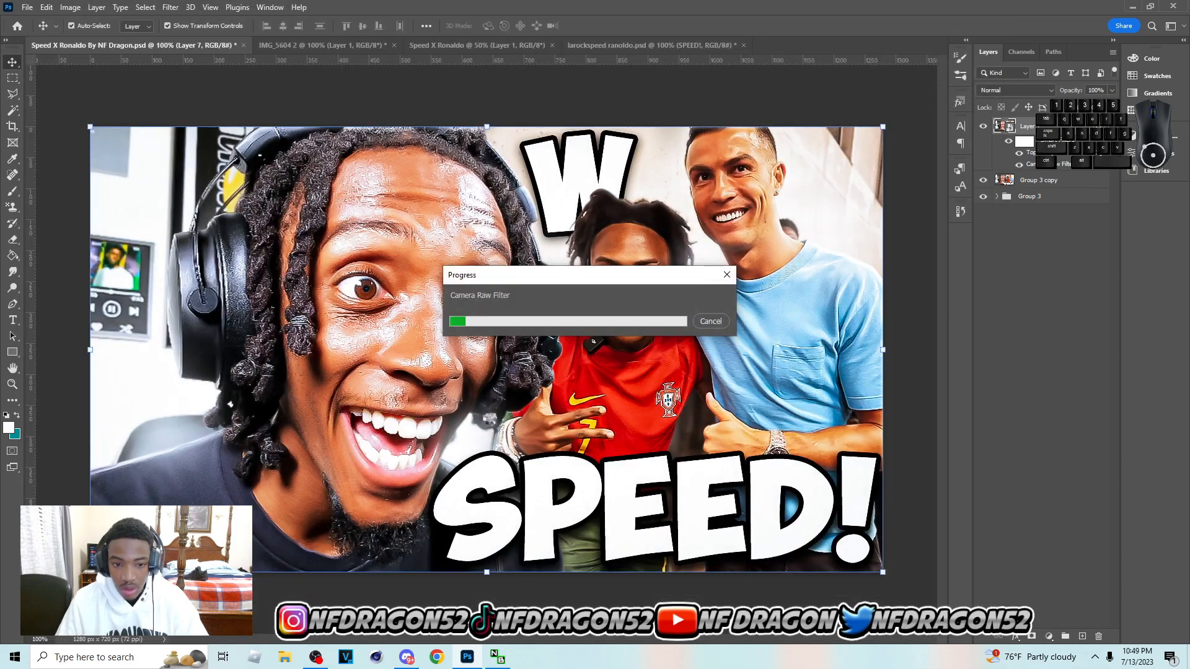
{"action": "left_click", "coordinate": [984, 127]}
{"action": "left_click", "coordinate": [983, 126]}
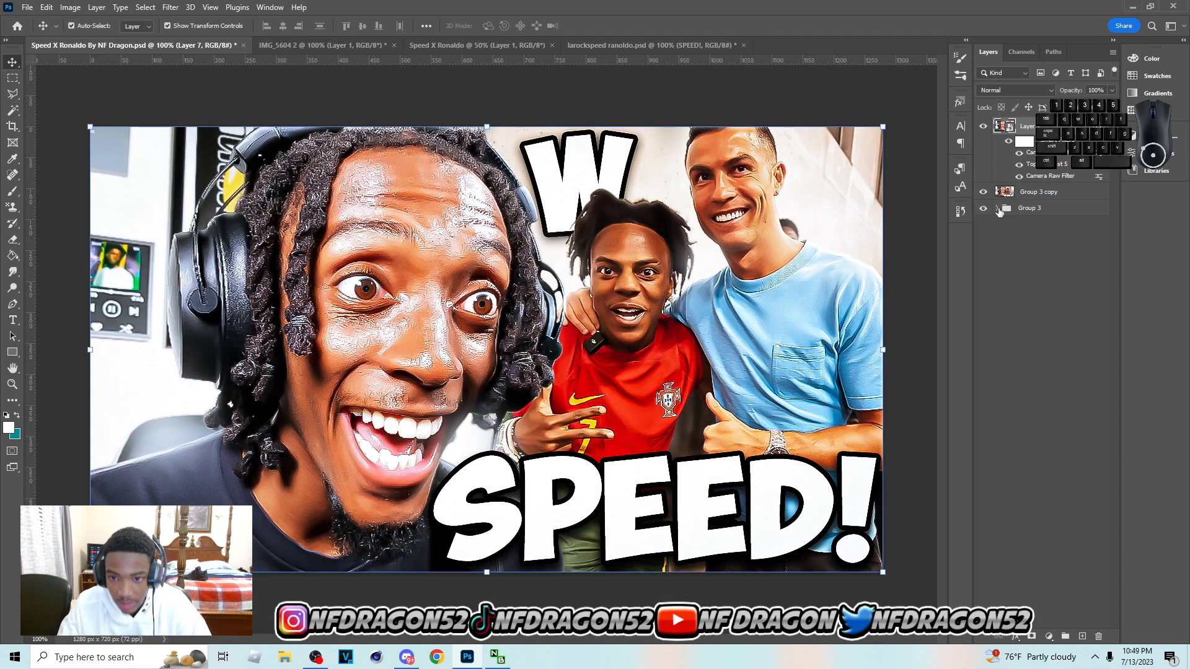
Export the 1280 x 720 thumbnail as a PNG named "W SPEED" in the Downloads folder.
{"action": "left_click", "coordinate": [31, 8]}
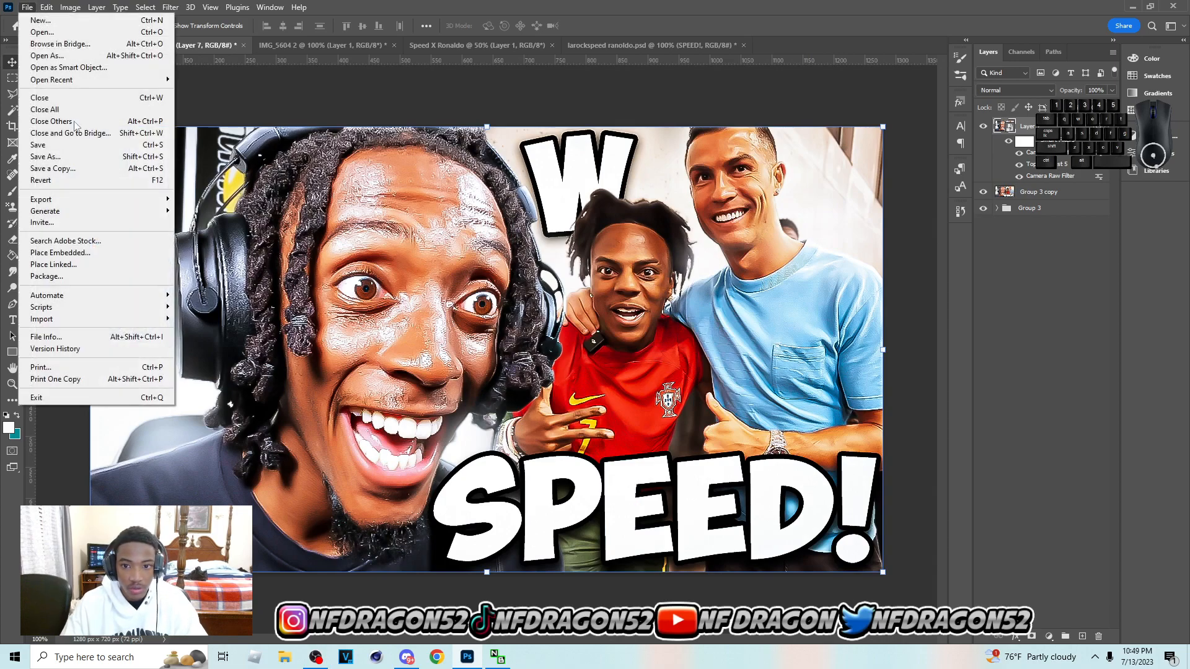
{"action": "mouse_move", "coordinate": [124, 199]}
{"action": "left_click", "coordinate": [254, 210]}
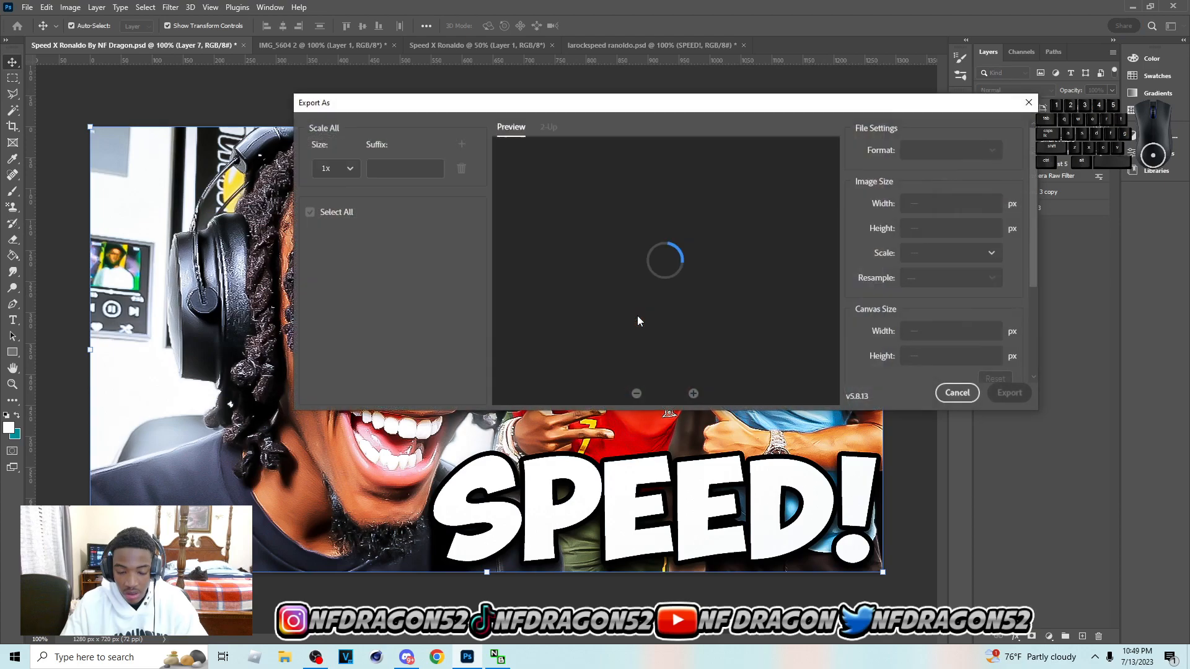
{"action": "left_click", "coordinate": [1009, 392]}
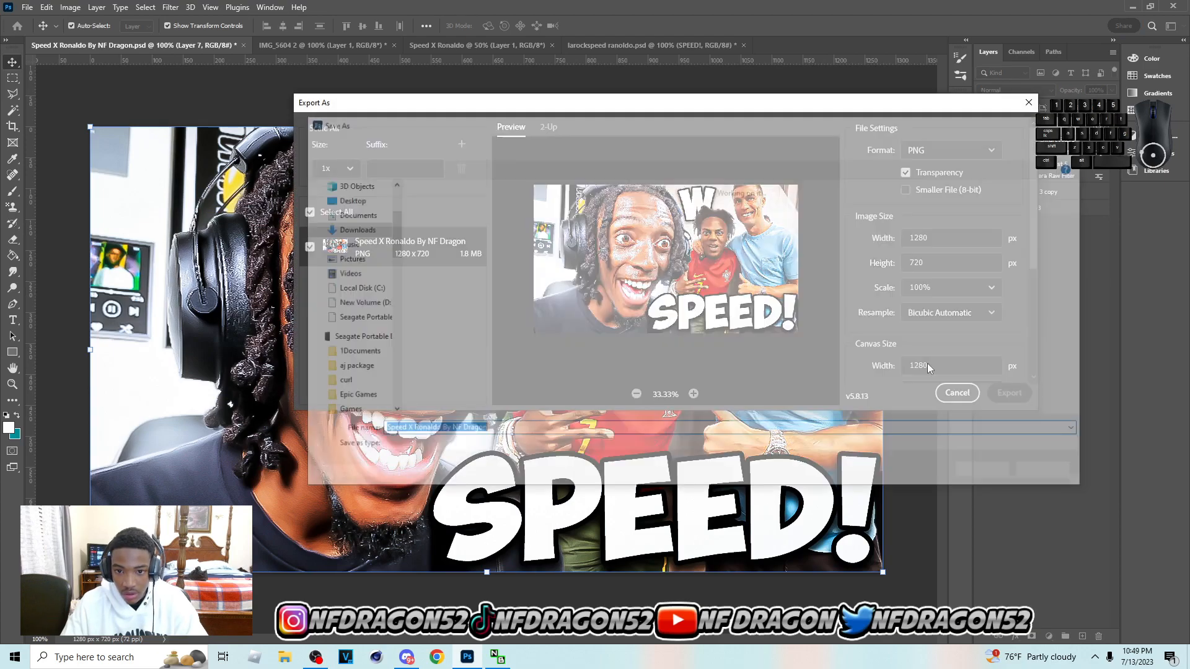
{"action": "type", "text": "W SPEED"}
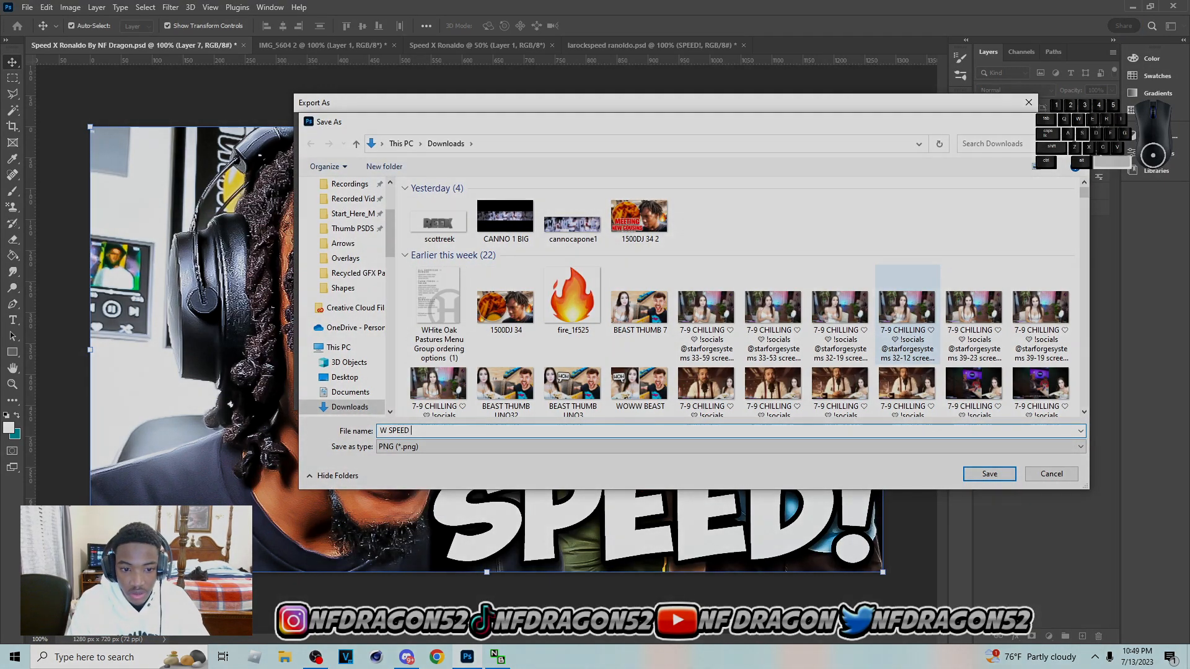
{"action": "key", "text": "Return"}
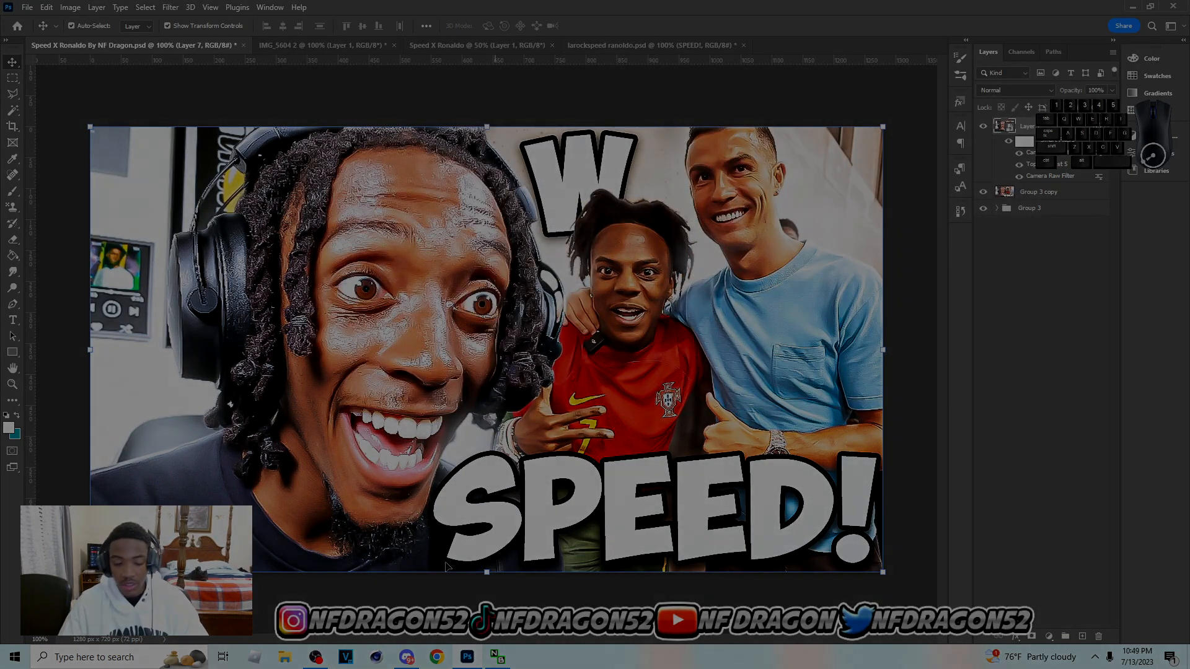
{"action": "left_click", "coordinate": [315, 657]}
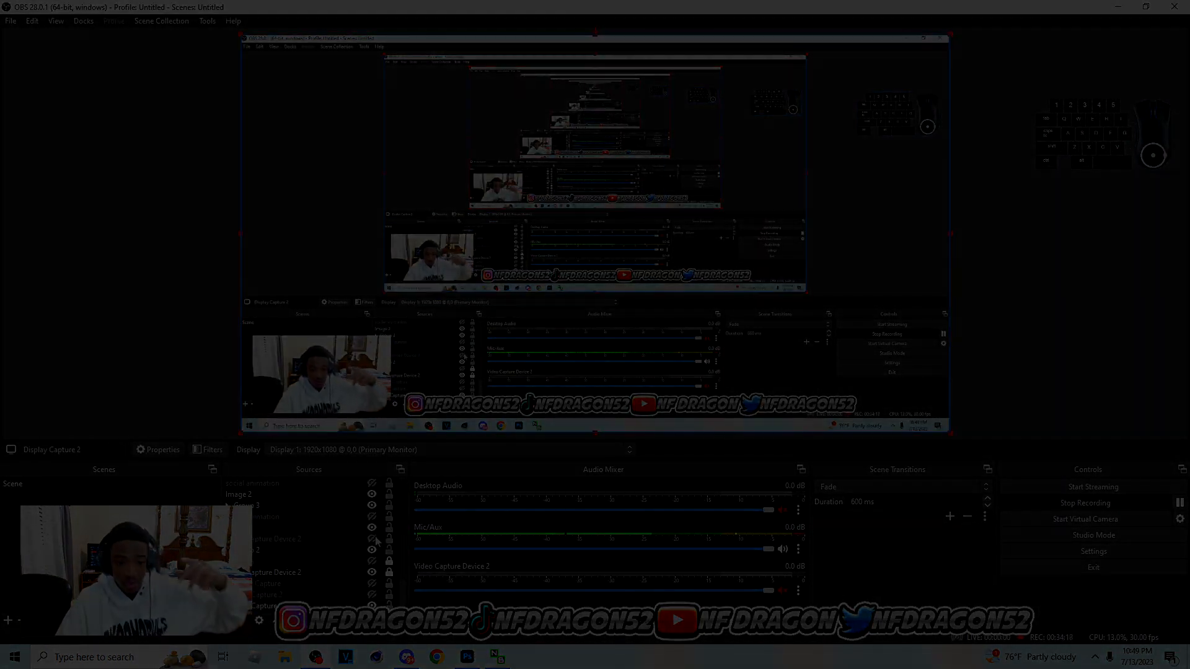